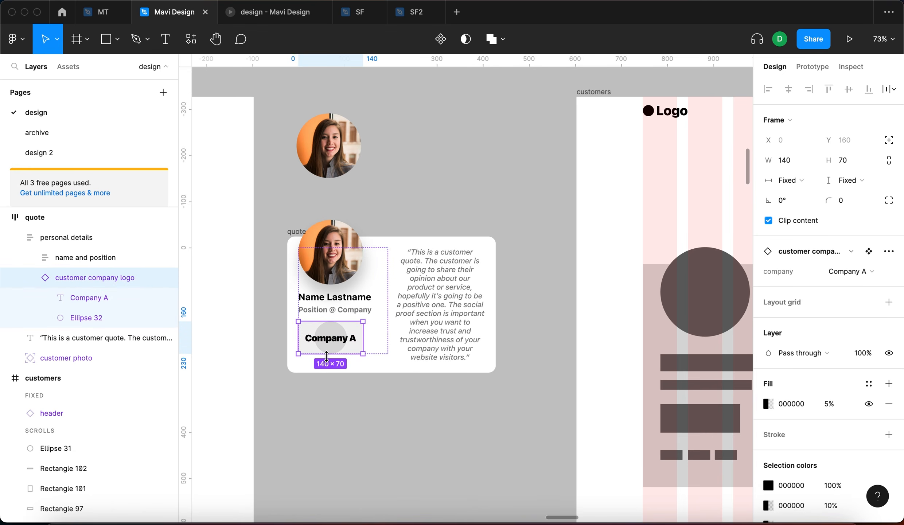
# - Move the quote card from the canvas onto the customers frame, beside the gray placeholder card
pyautogui.click(443, 357)
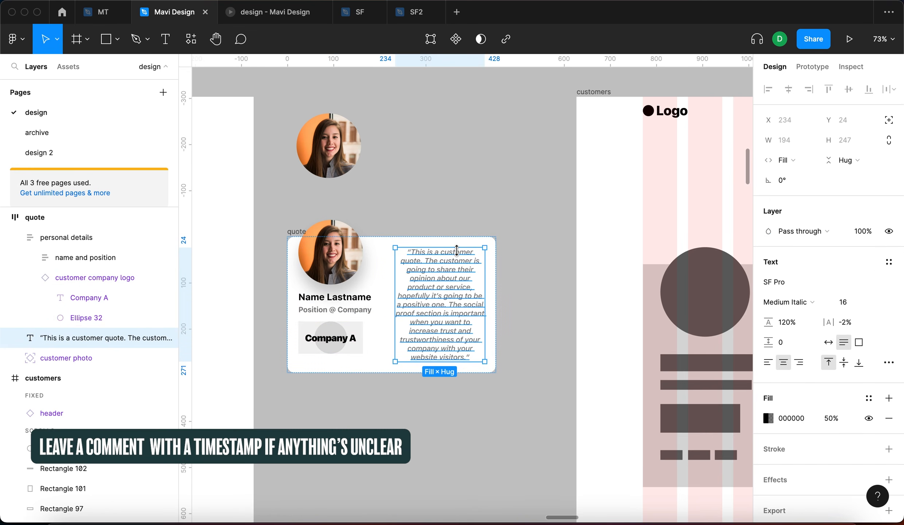
pyautogui.click(534, 221)
pyautogui.scroll(-5, 534, 221)
pyautogui.moveTo(535, 222); pyautogui.dragTo(428, 210)
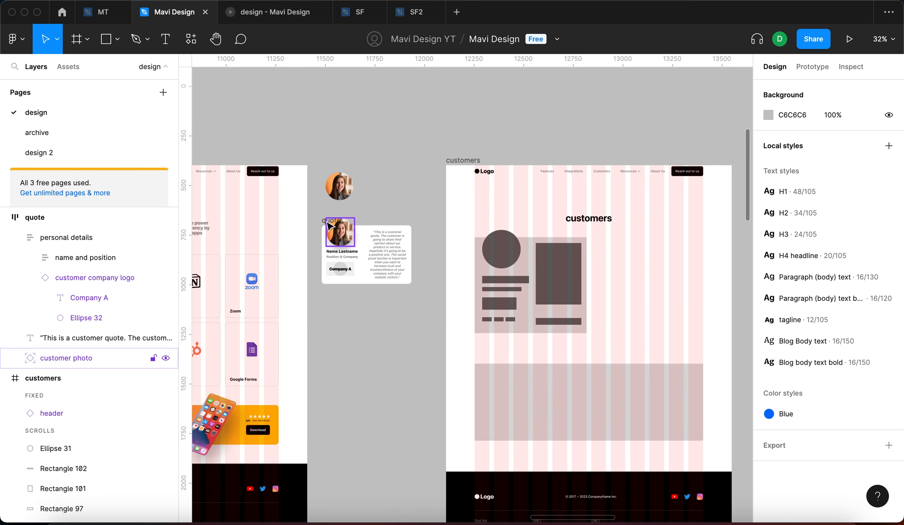
pyautogui.moveTo(322, 219)
pyautogui.mouseDown()
pyautogui.moveTo(323, 237)
pyautogui.moveTo(330, 228)
pyautogui.mouseUp()
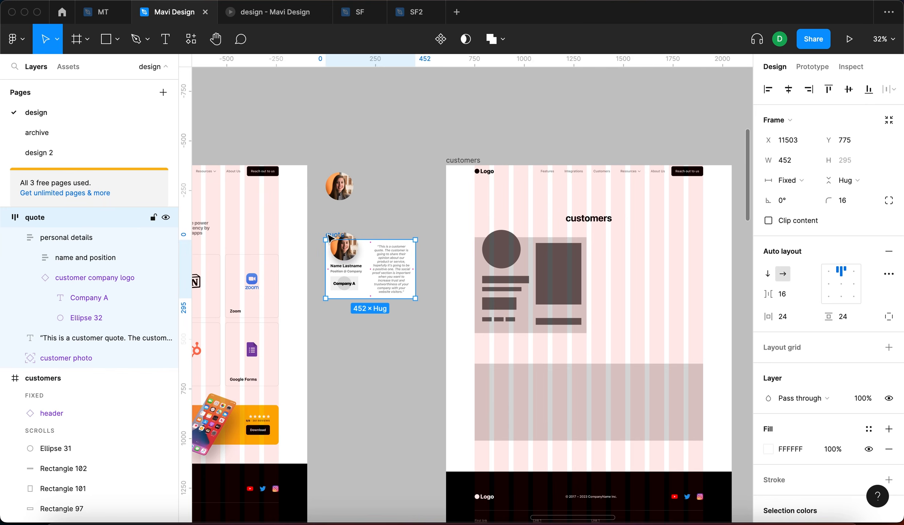
pyautogui.moveTo(341, 244); pyautogui.dragTo(609, 250)
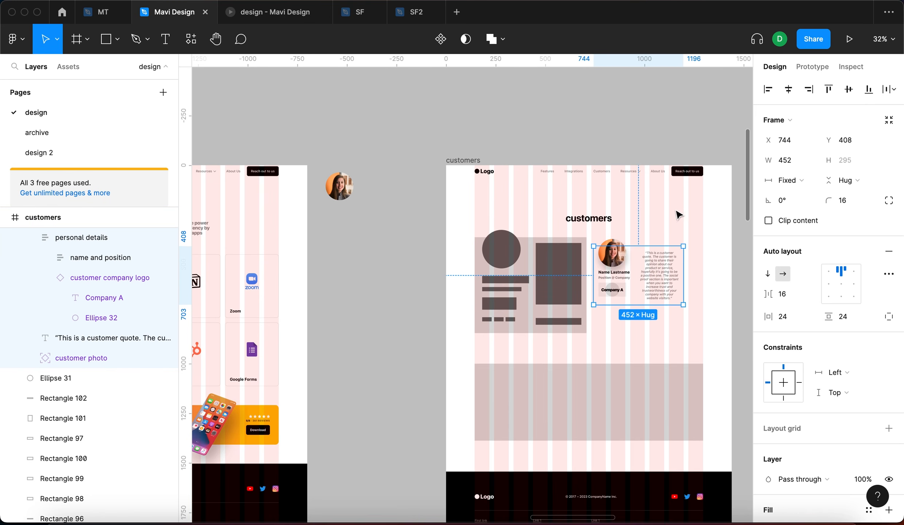
# - Align the quote card's left edge with the layout grid column at X 732, Y 399
pyautogui.click(678, 216)
pyautogui.scroll(8, 664, 265)
pyautogui.click(645, 268)
pyautogui.moveTo(593, 283); pyautogui.dragTo(586, 277)
pyautogui.hscroll(6, 590, 255)
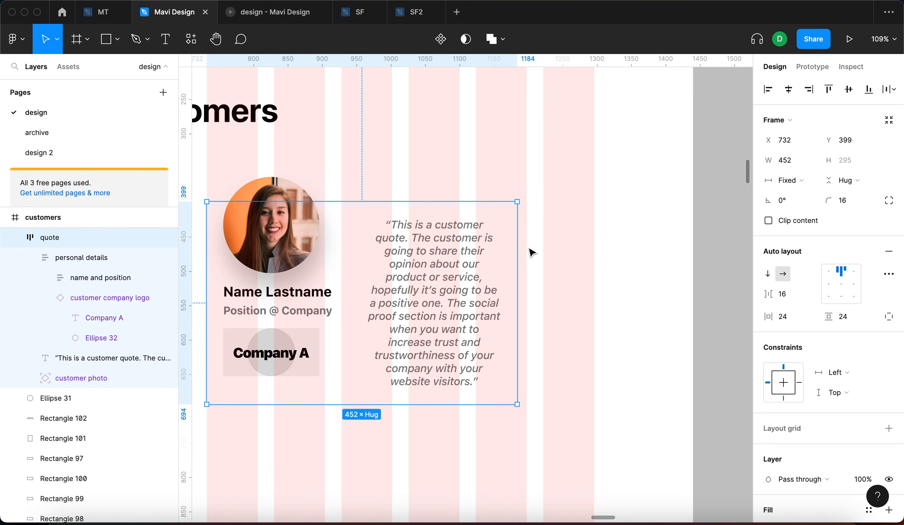
# - Widen the quote card to 564 so that it reaches the right edge of the last grid column
pyautogui.moveTo(522, 252); pyautogui.dragTo(597, 250)
pyautogui.click(598, 250)
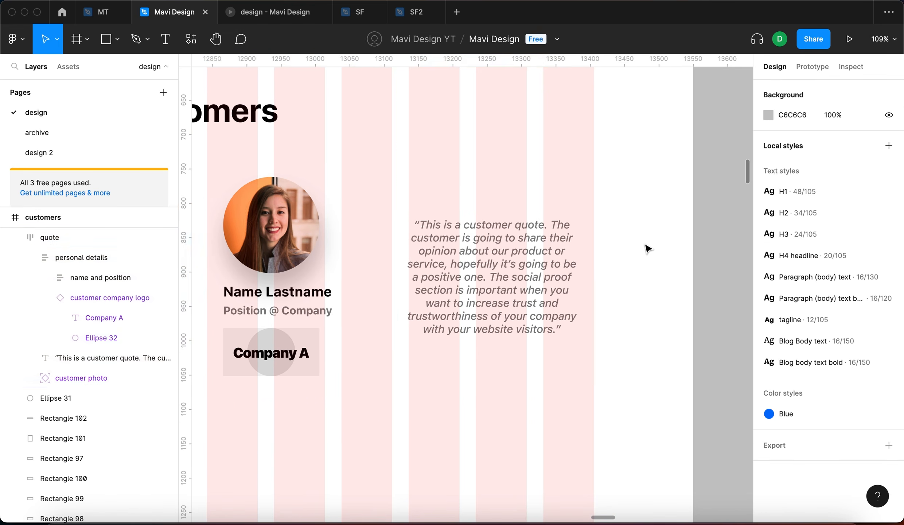
pyautogui.scroll(-5, 591, 235)
pyautogui.click(590, 235)
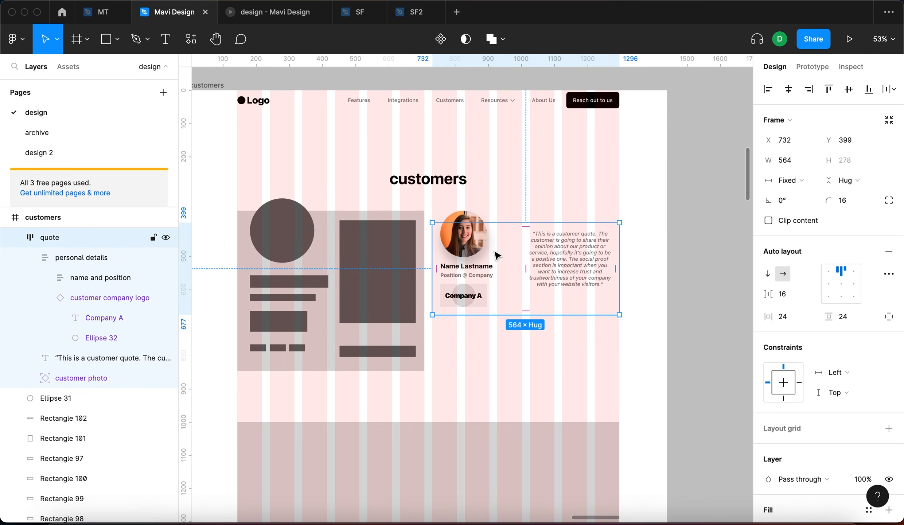
pyautogui.click(780, 159)
pyautogui.hscroll(-2, 633, 231)
pyautogui.scroll(1, 633, 230)
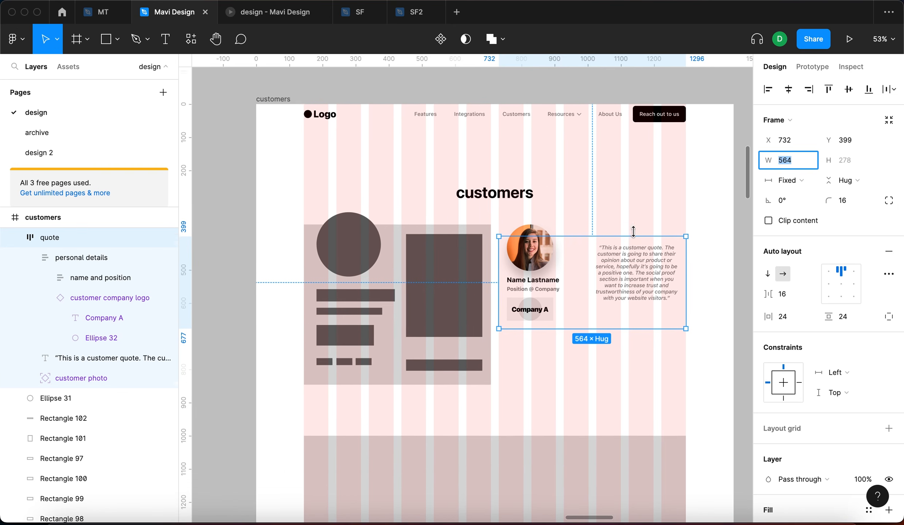
# - Move the quote card out of the customers frame, back onto the empty gray canvas
pyautogui.click(375, 176)
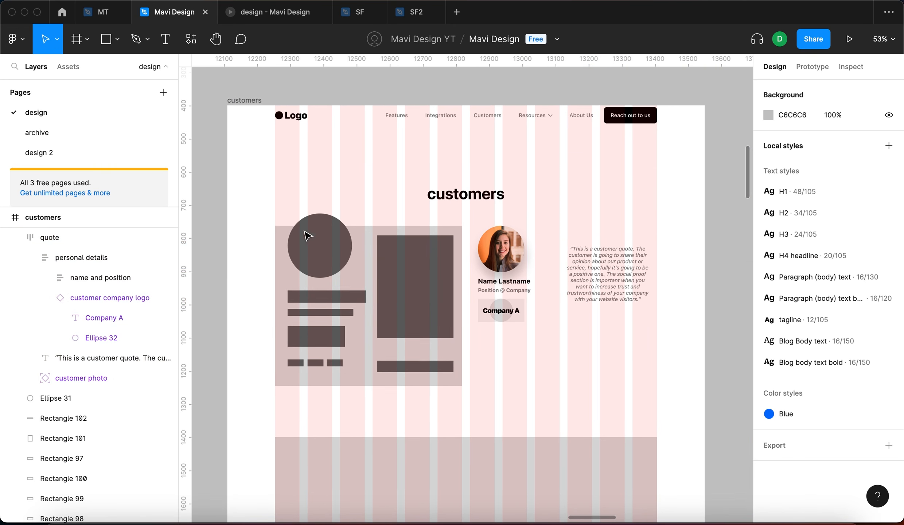
pyautogui.scroll(-3, 601, 288)
pyautogui.moveTo(567, 317); pyautogui.dragTo(295, 305)
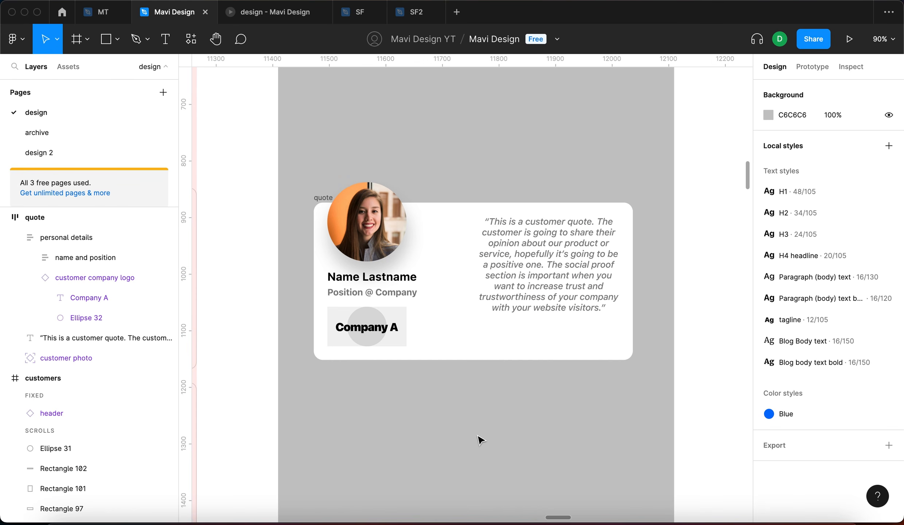
# - Examine the personal details frame's sizing and auto layout settings inside the quote card
pyautogui.click(454, 312)
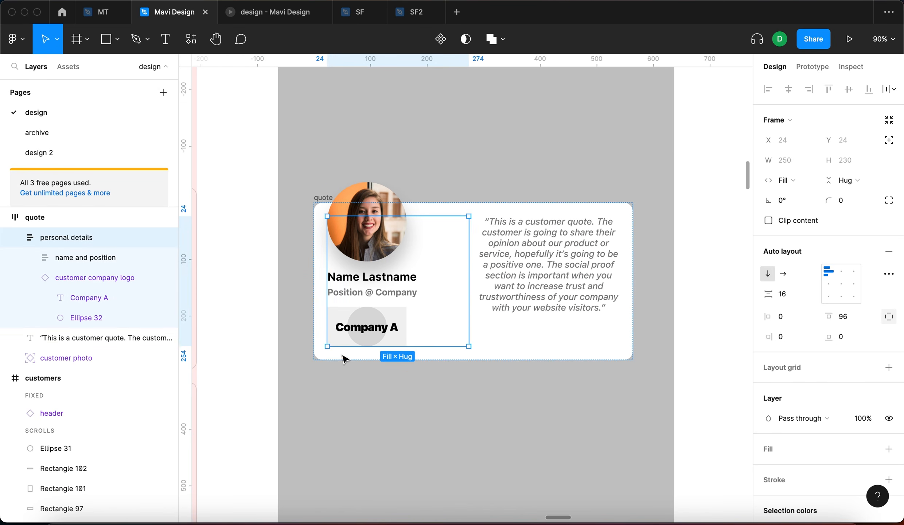
pyautogui.click(457, 434)
pyautogui.click(414, 342)
pyautogui.click(329, 204)
pyautogui.click(526, 176)
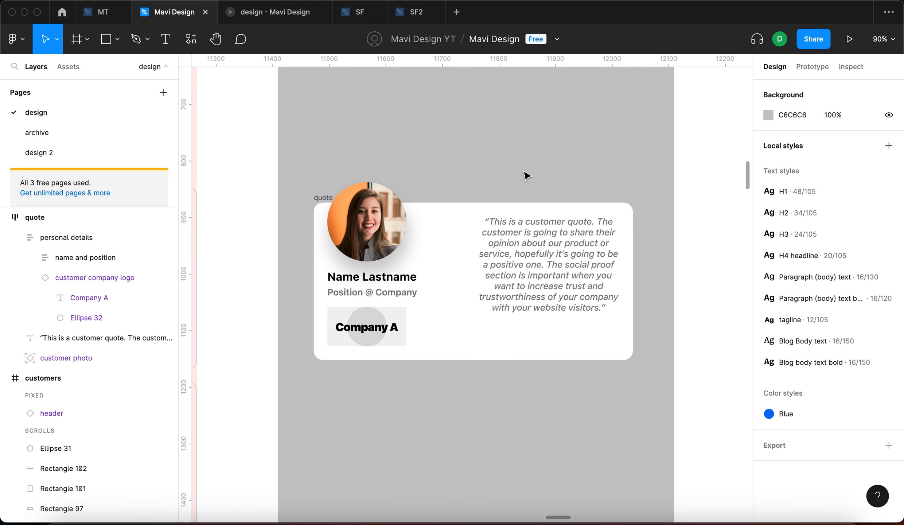
pyautogui.click(393, 285)
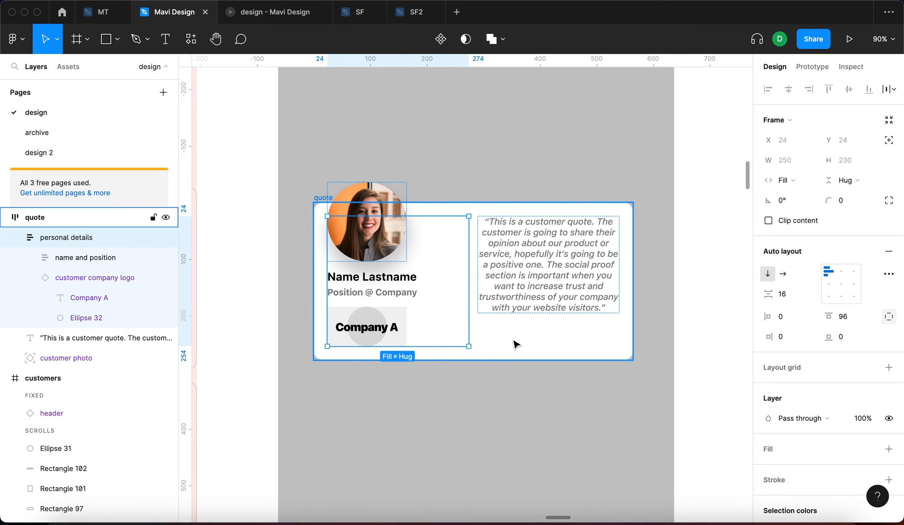
# - Try resizing the quote card by its right edge, and undo the changes
pyautogui.click(317, 197)
pyautogui.moveTo(629, 233); pyautogui.dragTo(614, 231)
pyautogui.press('super+z')
pyautogui.press('super+z')
pyautogui.press('super+z')
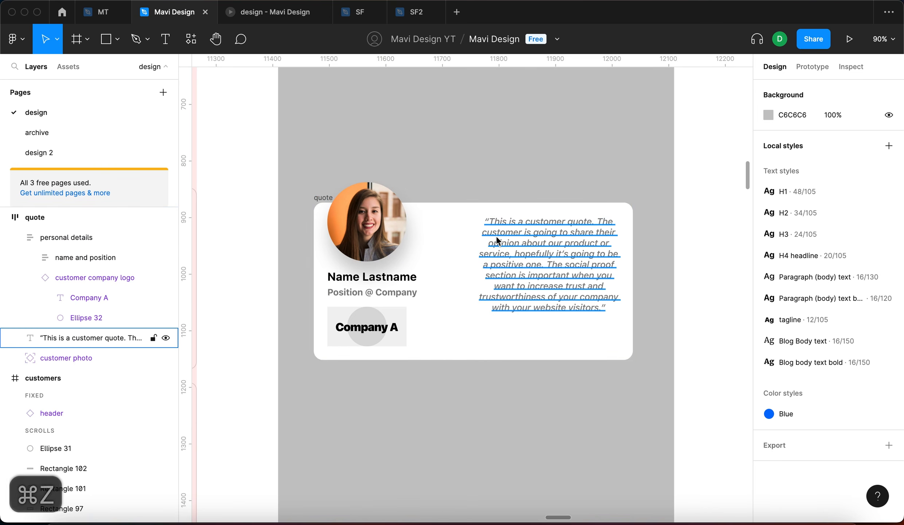
# - Narrow the quote card and examine how the personal details and quote text share its width
pyautogui.click(624, 333)
pyautogui.moveTo(637, 324); pyautogui.dragTo(616, 333)
pyautogui.click(391, 315)
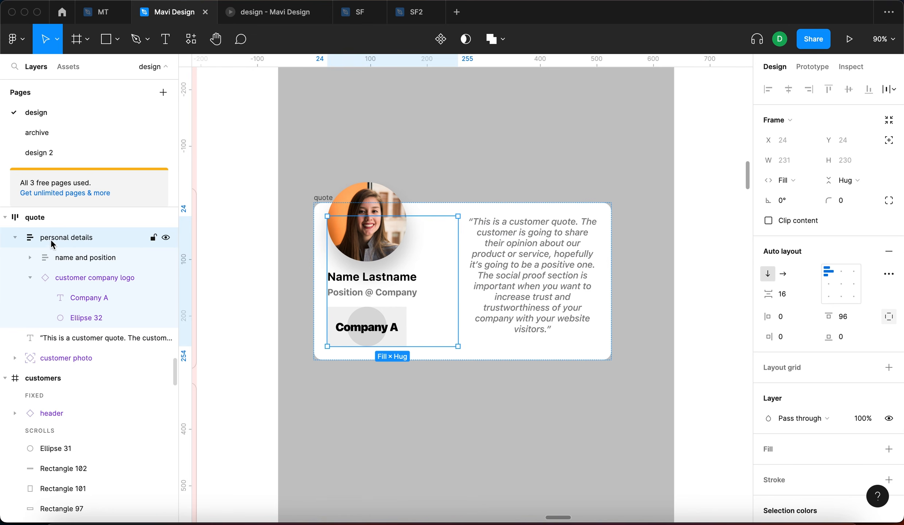
pyautogui.click(84, 337)
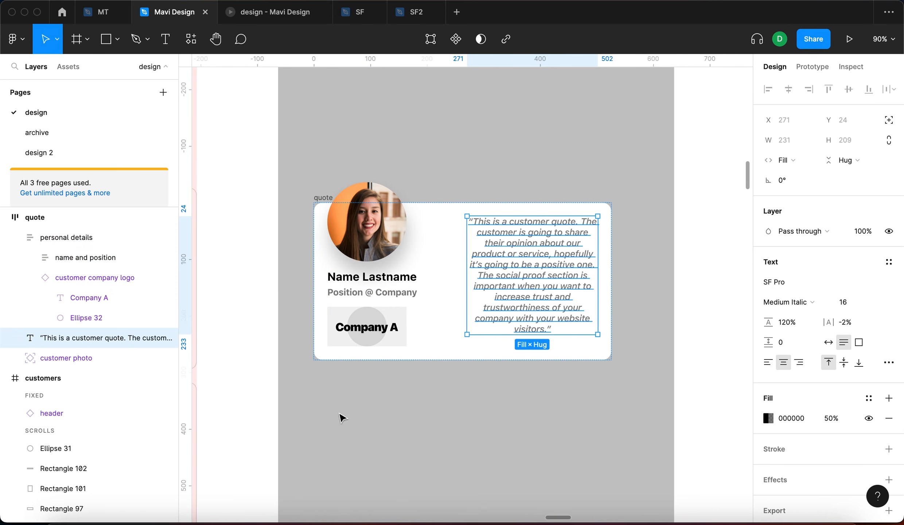
pyautogui.click(530, 373)
# - Widen the quote card back to 564
pyautogui.click(339, 215)
pyautogui.moveTo(611, 243); pyautogui.dragTo(633, 243)
pyautogui.click(583, 432)
pyautogui.click(526, 323)
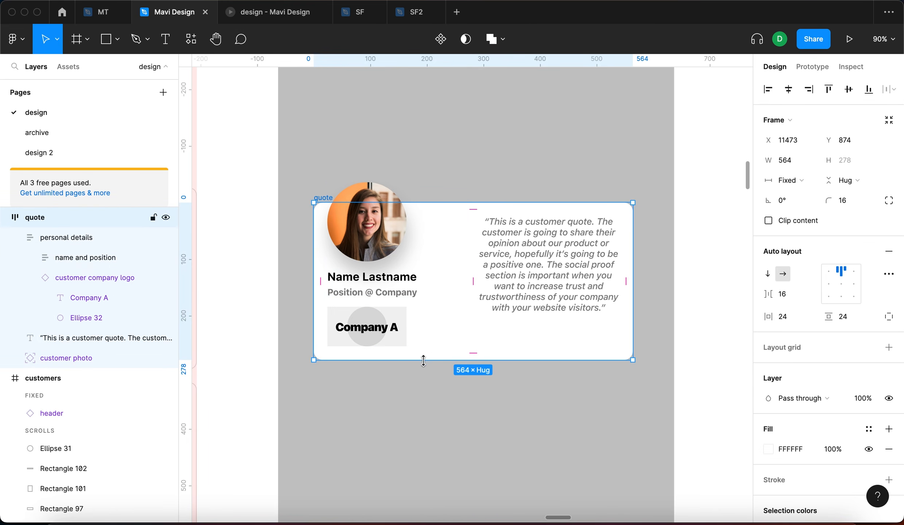
# - Set the personal details frame to a fixed width and narrow it to 220
pyautogui.click(410, 297)
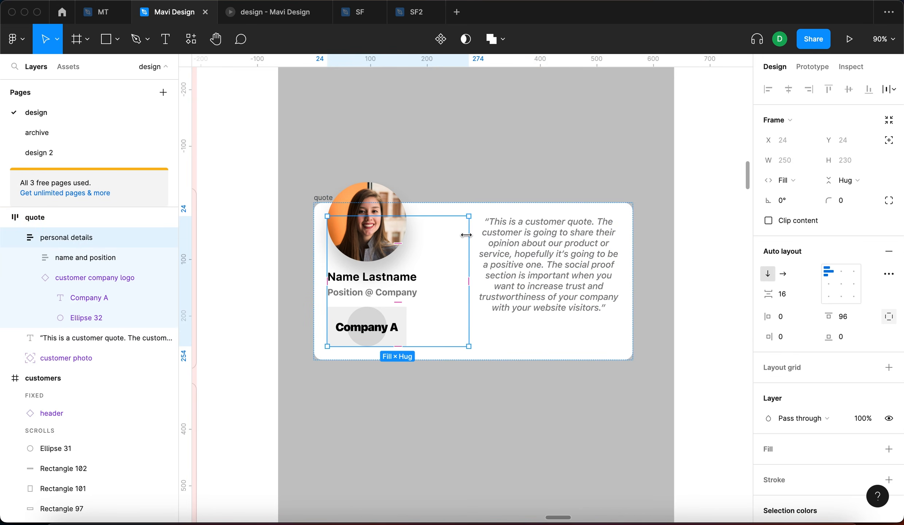
pyautogui.click(810, 181)
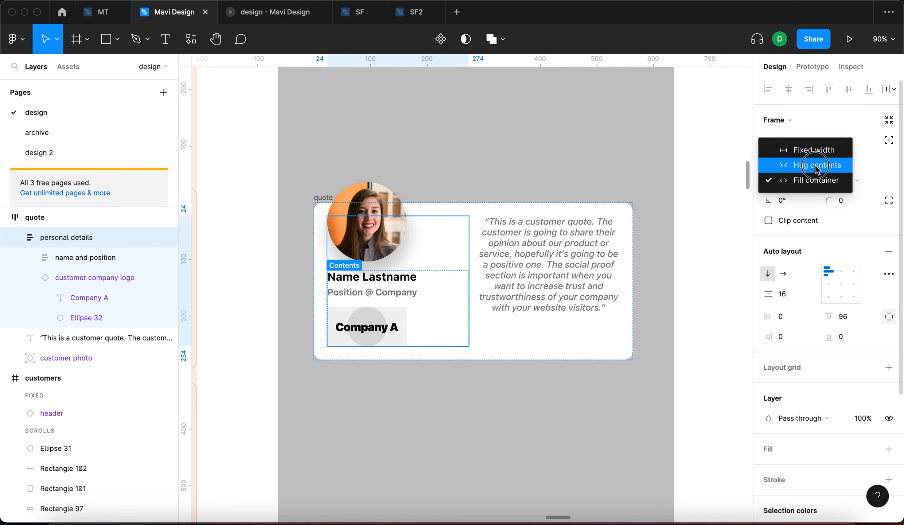
pyautogui.click(812, 150)
pyautogui.moveTo(469, 250); pyautogui.dragTo(451, 251)
pyautogui.click(468, 171)
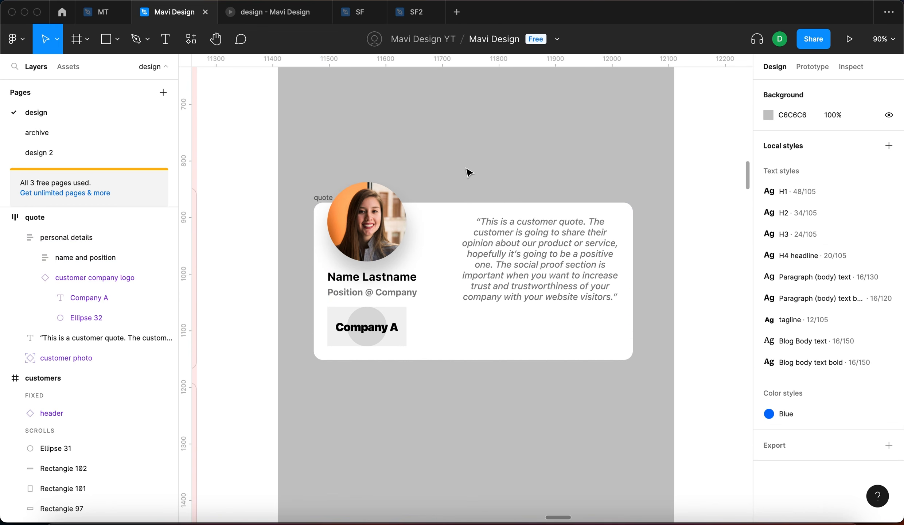
# - Left-align the customer quote text in the quote card
pyautogui.click(553, 261)
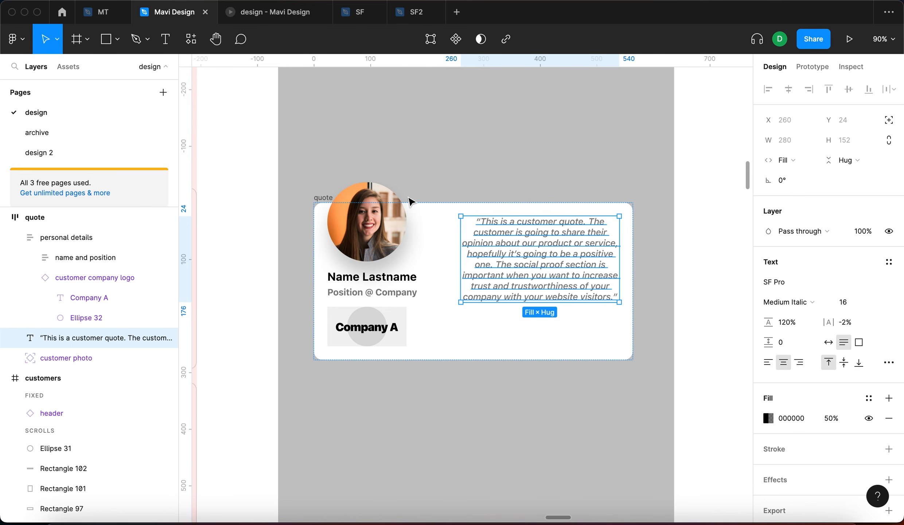
pyautogui.click(504, 177)
pyautogui.click(614, 256)
pyautogui.press('alt+super+l')
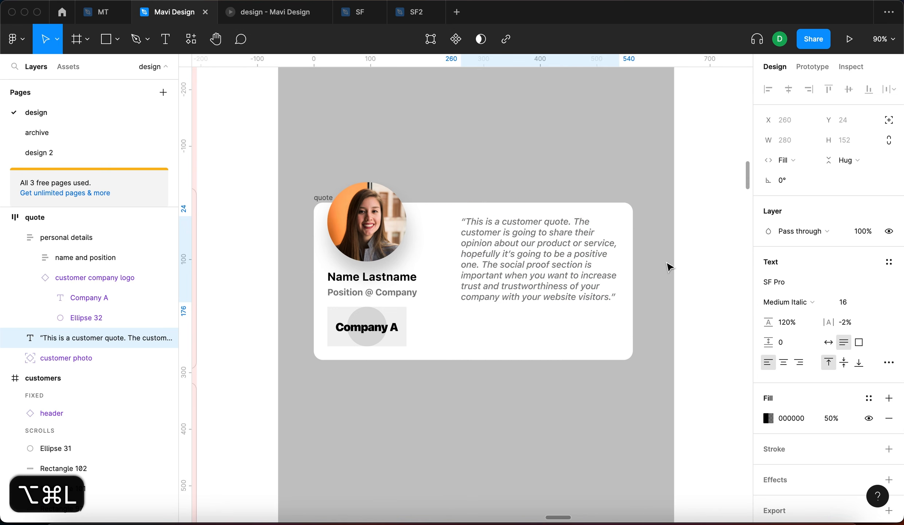
pyautogui.click(544, 139)
pyautogui.click(597, 431)
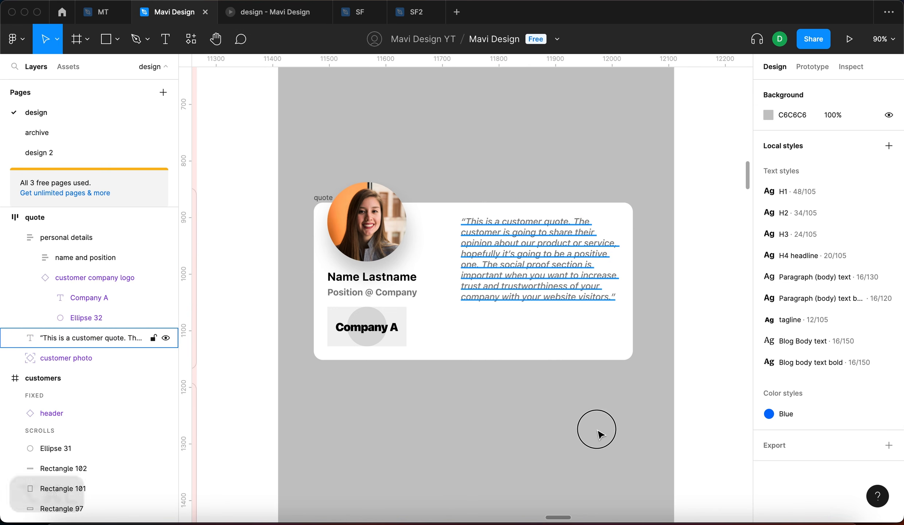
# - Duplicate the quote card and place the copy directly below the original
pyautogui.click(433, 333)
pyautogui.click(531, 462)
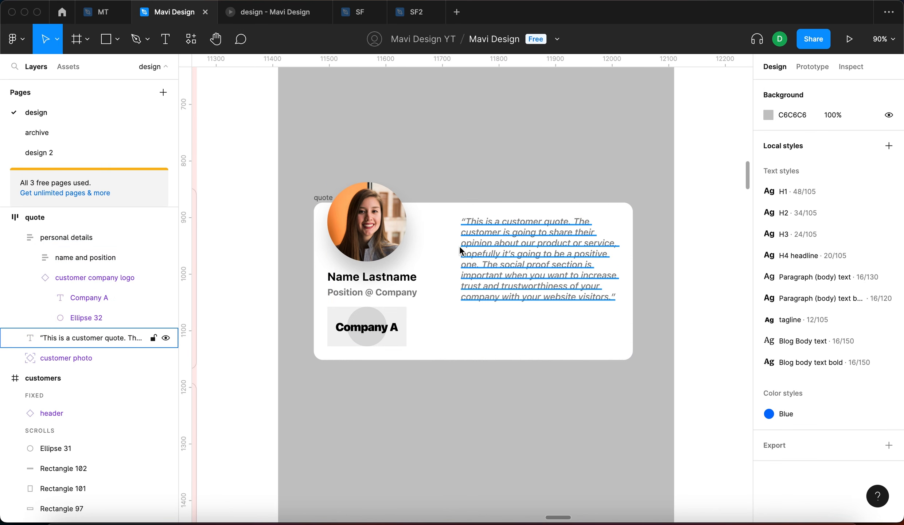
pyautogui.click(310, 196)
pyautogui.moveTo(314, 199); pyautogui.dragTo(344, 410)
# - Set the width of the duplicate card's personal details frame to Fill container
pyautogui.scroll(-3, 394, 419)
pyautogui.click(423, 401)
pyautogui.click(783, 179)
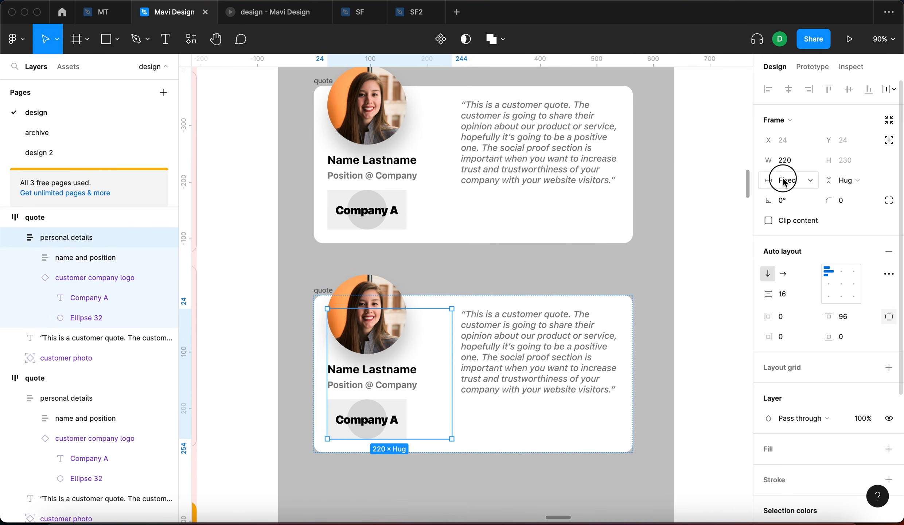
pyautogui.click(796, 210)
# - Compare the quote text layout of the two cards and delete the duplicate card
pyautogui.click(584, 241)
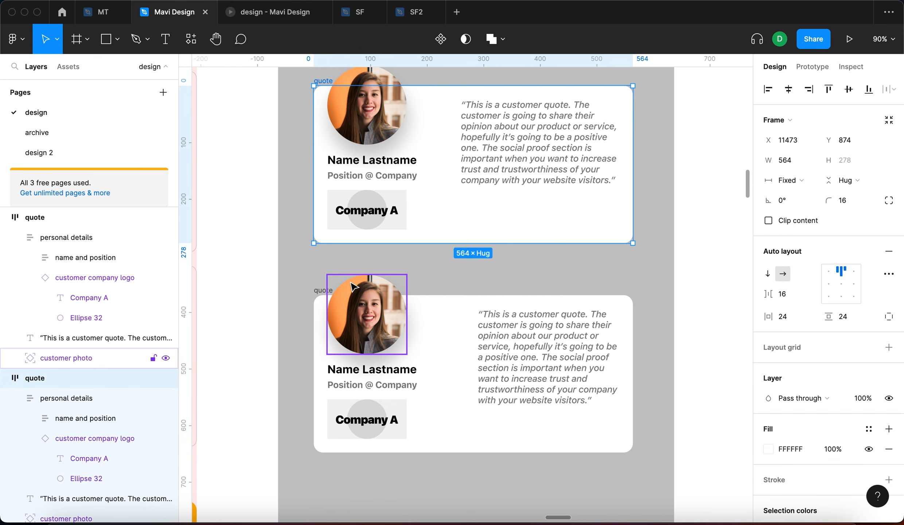
pyautogui.click(322, 290)
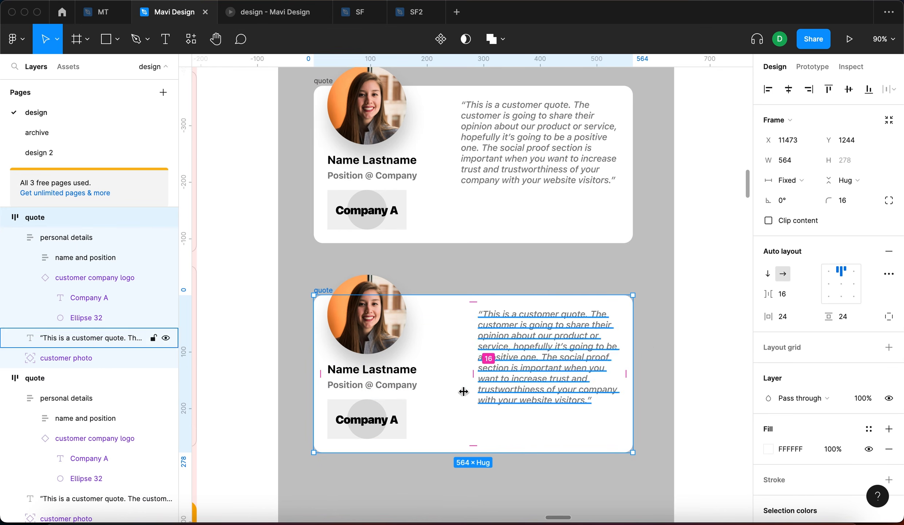
pyautogui.press('Escape')
pyautogui.click(496, 355)
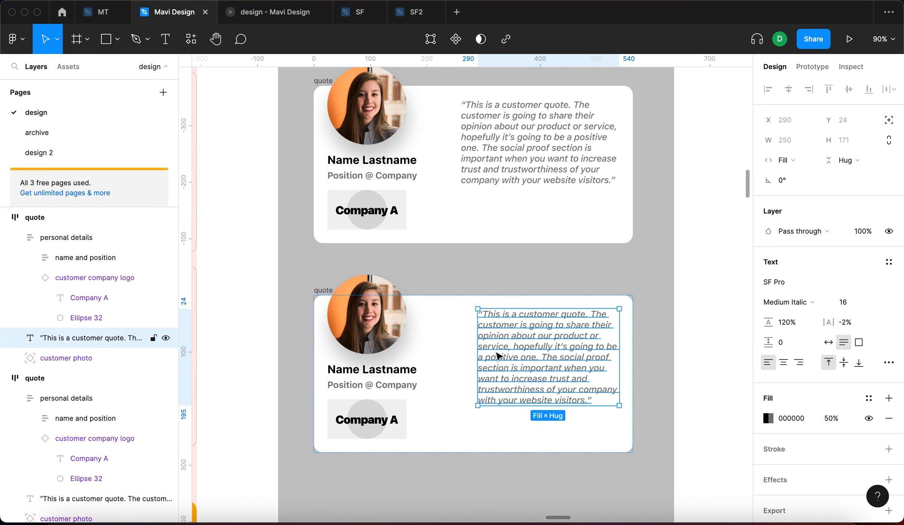
pyautogui.click(467, 321)
pyautogui.hotkey('shift', 'Return')
pyautogui.press('BackSpace')
pyautogui.scroll(3, 452, 292)
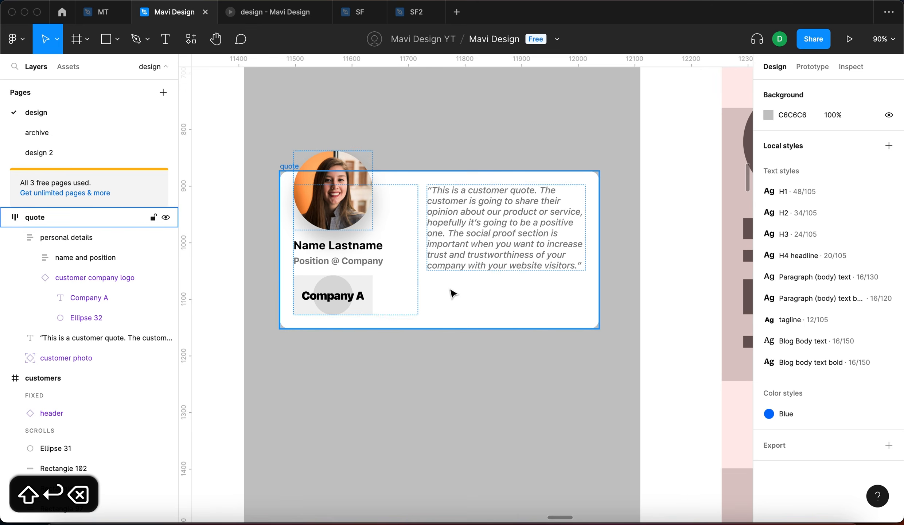
# - Examine the bar below the large rectangle in the customers frame's placeholder card as a guide for the quote card
pyautogui.scroll(-5, 458, 372)
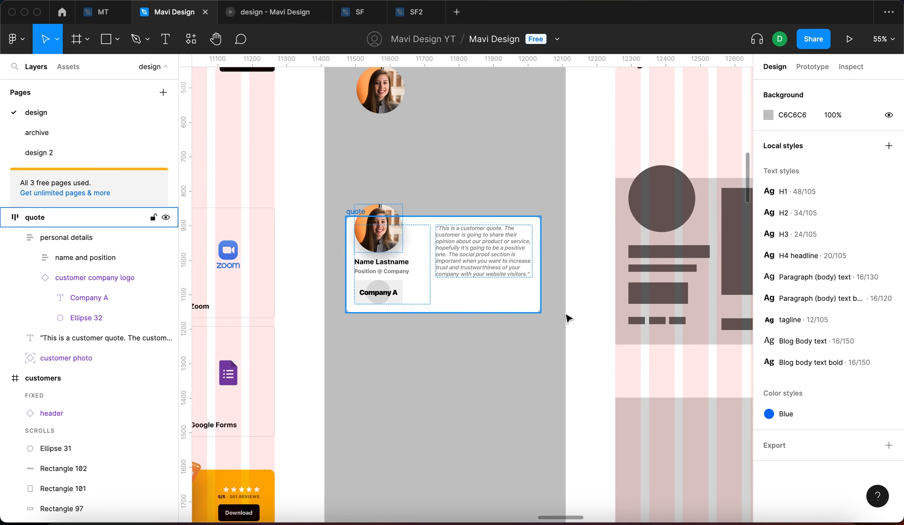
pyautogui.scroll(2, 528, 292)
pyautogui.hscroll(5, 496, 264)
pyautogui.scroll(-4, 496, 264)
pyautogui.click(608, 223)
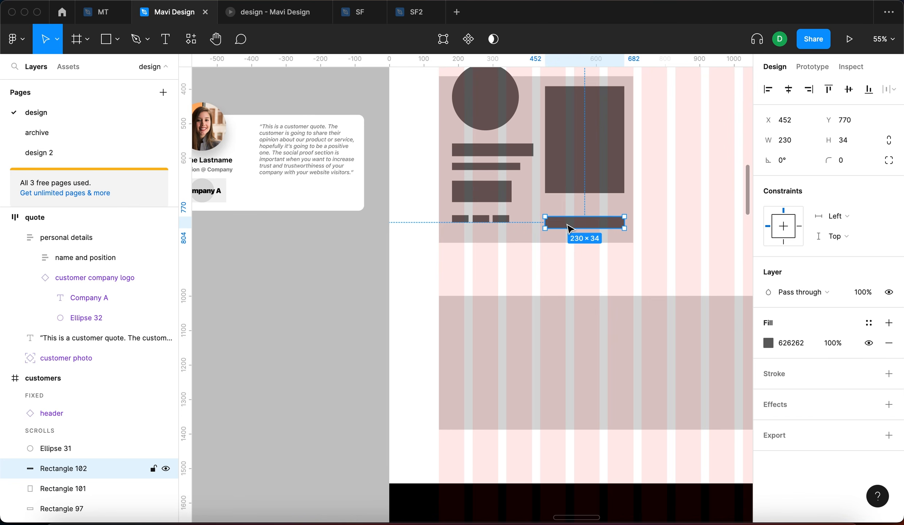
pyautogui.hscroll(-4, 343, 284)
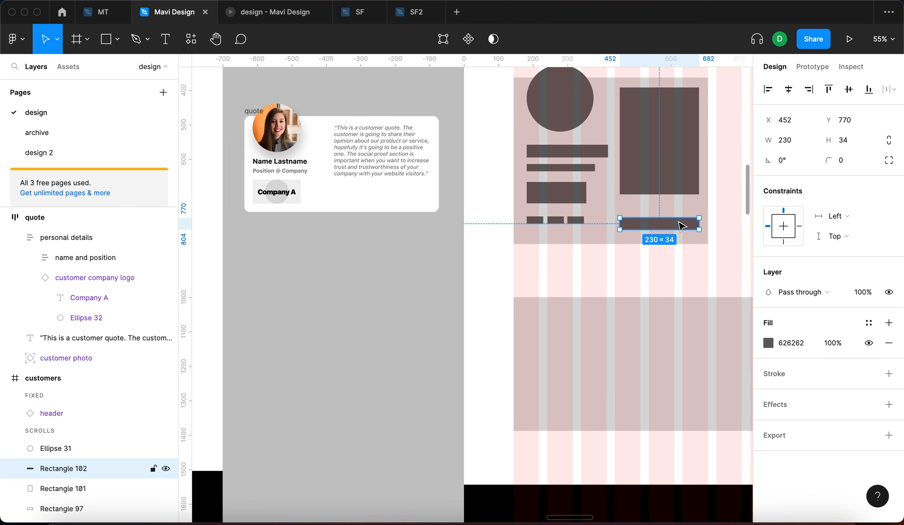
pyautogui.scroll(-1, 430, 233)
pyautogui.scroll(3, 367, 246)
pyautogui.hscroll(-4, 303, 207)
pyautogui.scroll(3, 302, 207)
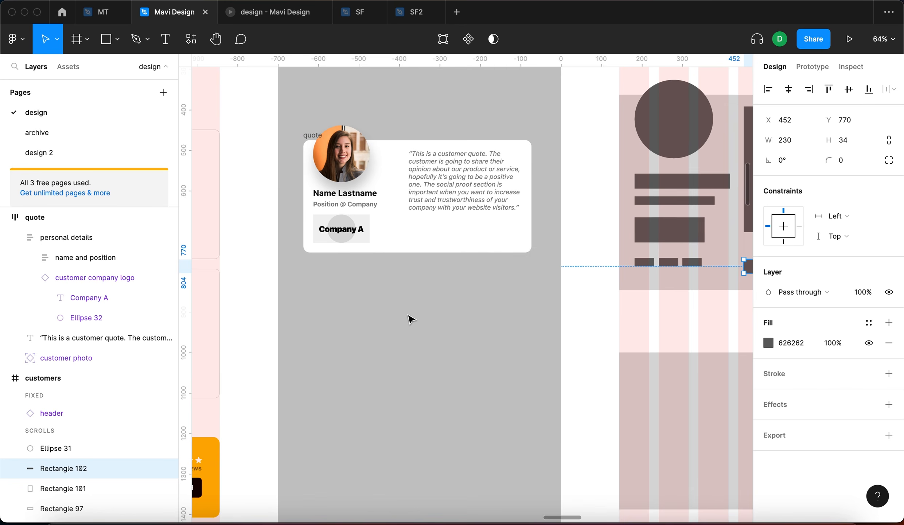
# - Add a text layer reading "How Company A achieved Great Results with our app" in the empty space below the quote card
pyautogui.click(405, 311)
pyautogui.scroll(5, 401, 305)
pyautogui.scroll(-3, 401, 306)
pyautogui.moveTo(404, 301); pyautogui.dragTo(413, 299)
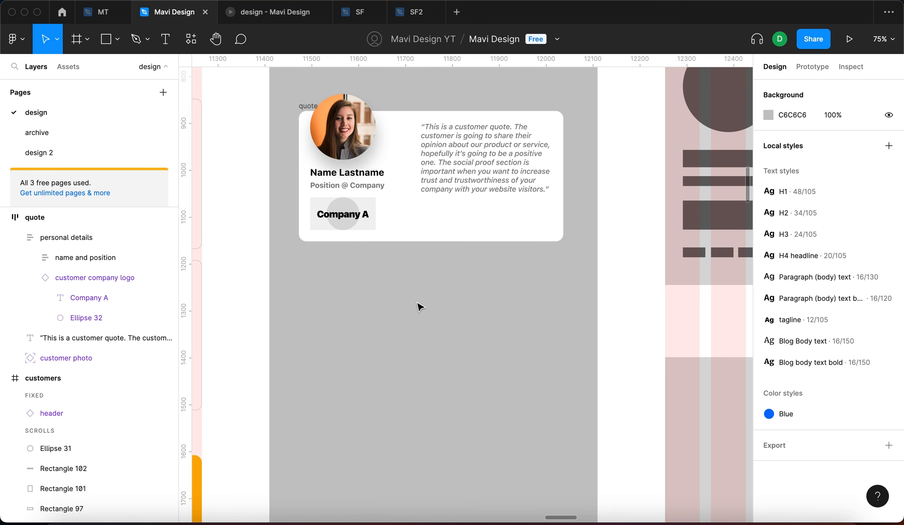
pyautogui.press('t')
pyautogui.click(370, 296)
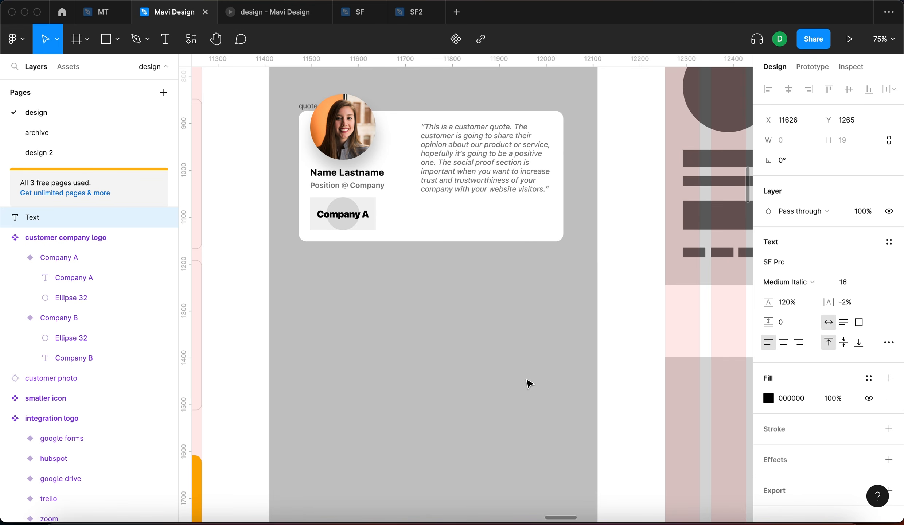
pyautogui.write('How Compa')
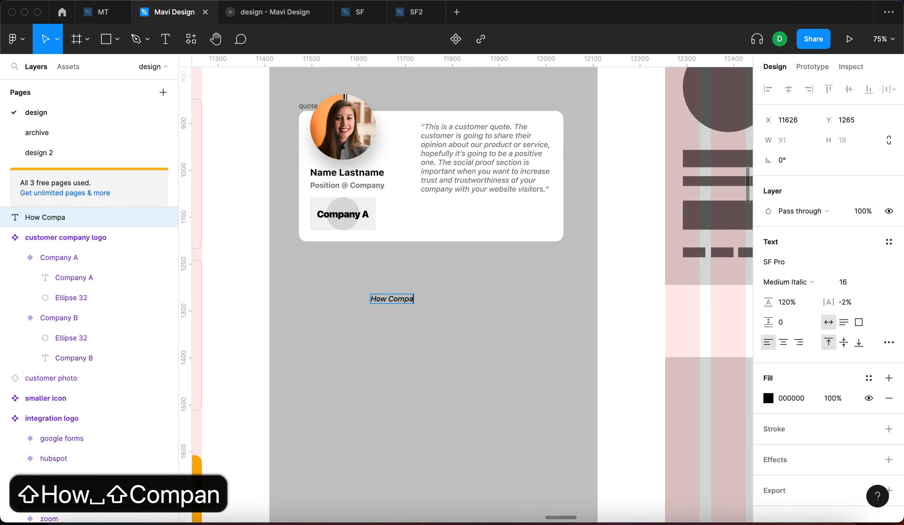
pyautogui.write('ny A achieved Great')
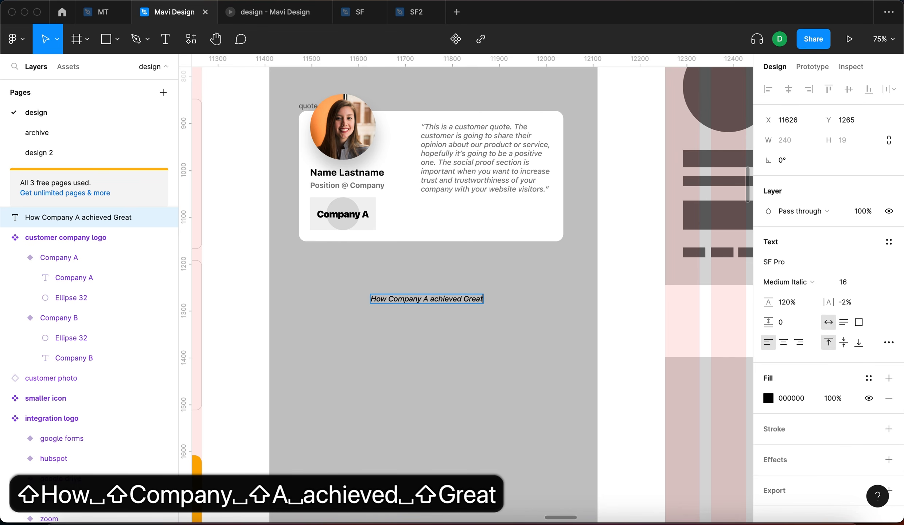
pyautogui.write(' Results with our app')
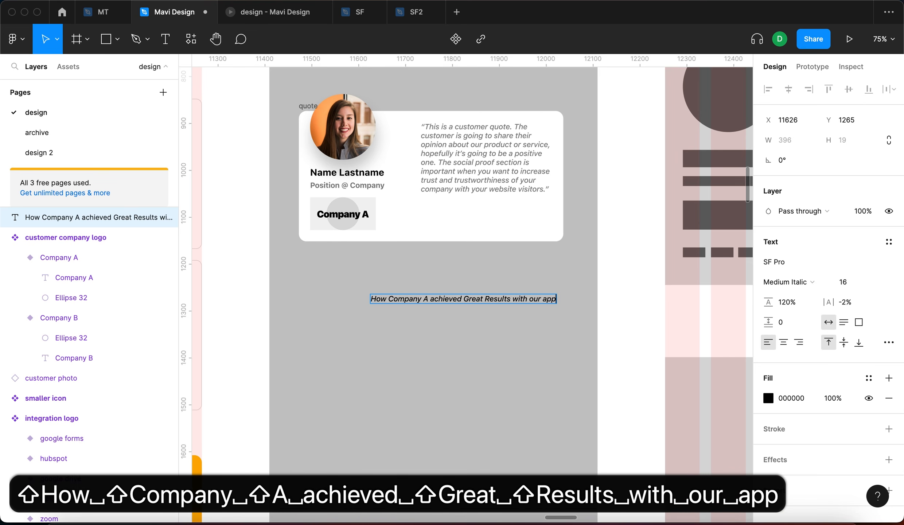
pyautogui.press('Escape')
pyautogui.click(503, 419)
# - Apply the Paragraph (body) text bold style to the case study headline and reposition it below the quote card
pyautogui.moveTo(532, 298); pyautogui.dragTo(508, 295)
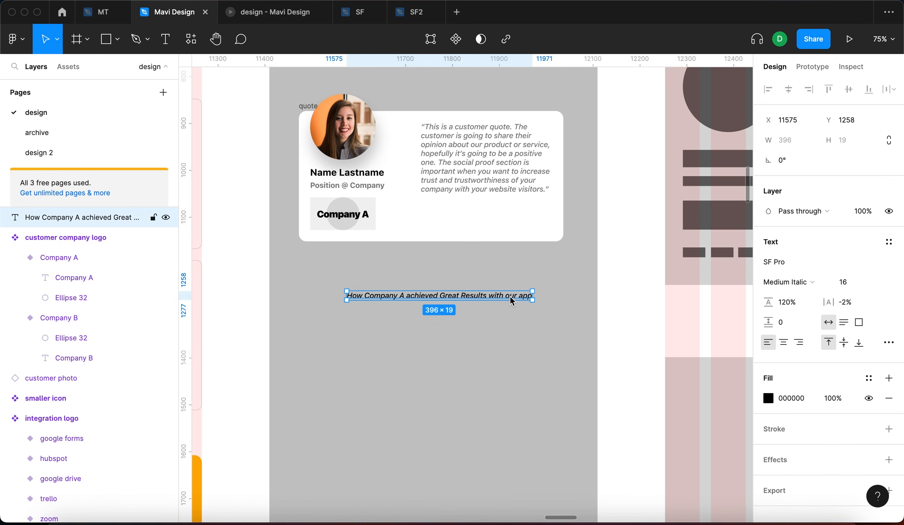
pyautogui.click(888, 242)
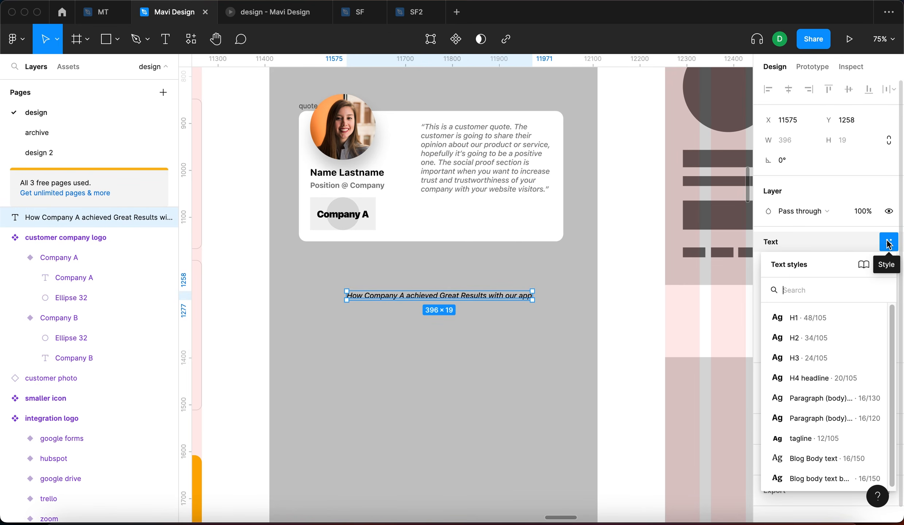
pyautogui.click(832, 418)
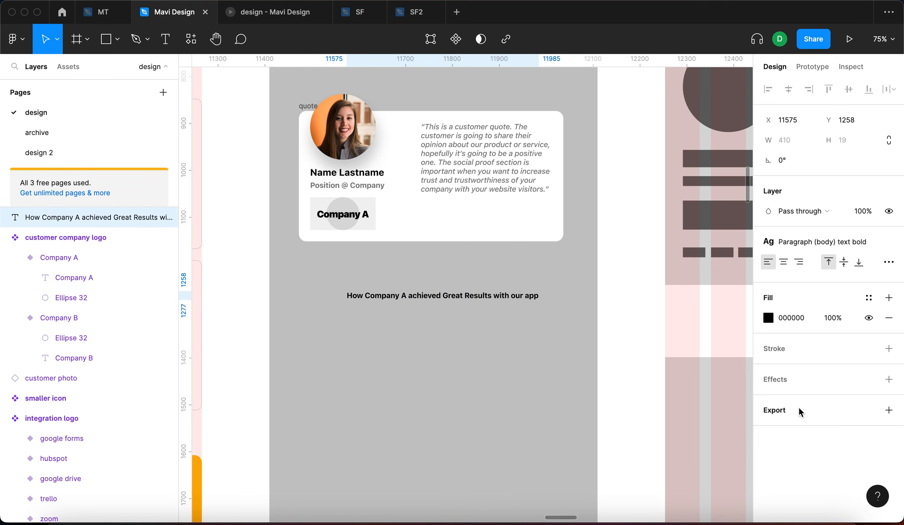
pyautogui.click(496, 335)
pyautogui.moveTo(496, 299)
pyautogui.mouseDown()
pyautogui.moveTo(483, 333)
pyautogui.moveTo(492, 284)
pyautogui.mouseUp()
pyautogui.click(455, 317)
pyautogui.moveTo(401, 280); pyautogui.dragTo(381, 298)
pyautogui.scroll(2, 527, 331)
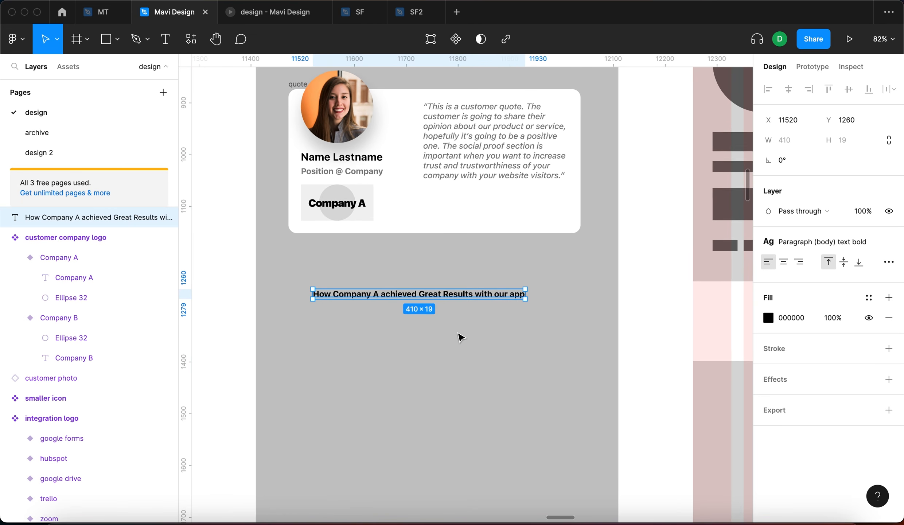
# - Wrap the headline text in an auto layout frame and move it closer to the quote card
pyautogui.hscroll(-2, 460, 337)
pyautogui.scroll(5, 500, 329)
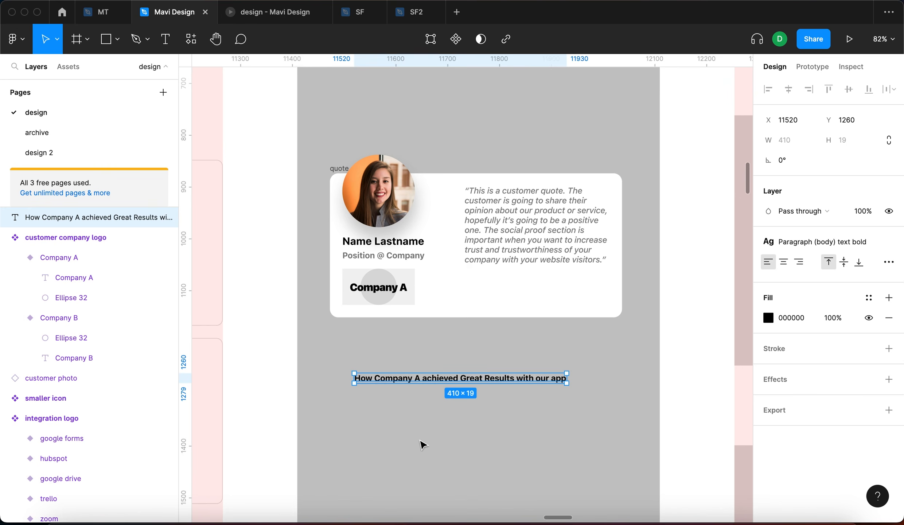
pyautogui.hotkey('shift', 'a')
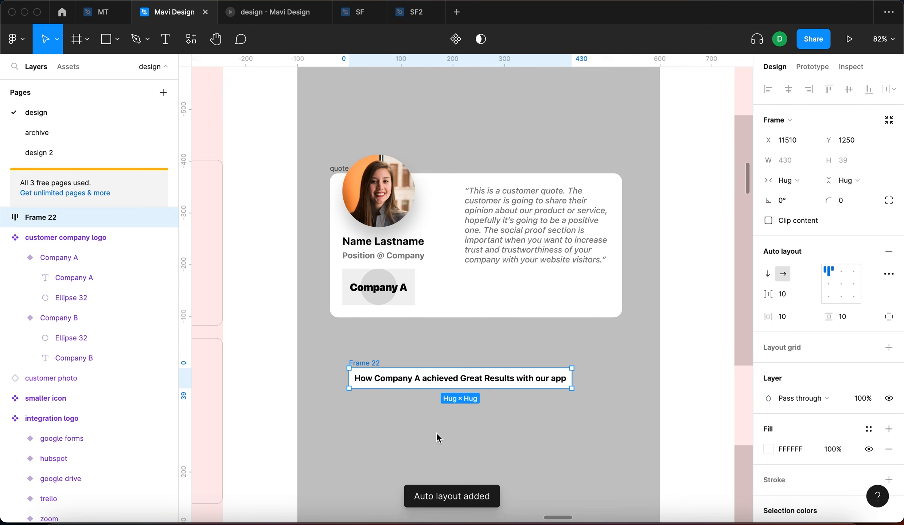
pyautogui.scroll(-3, 436, 432)
pyautogui.click(534, 416)
pyautogui.click(383, 306)
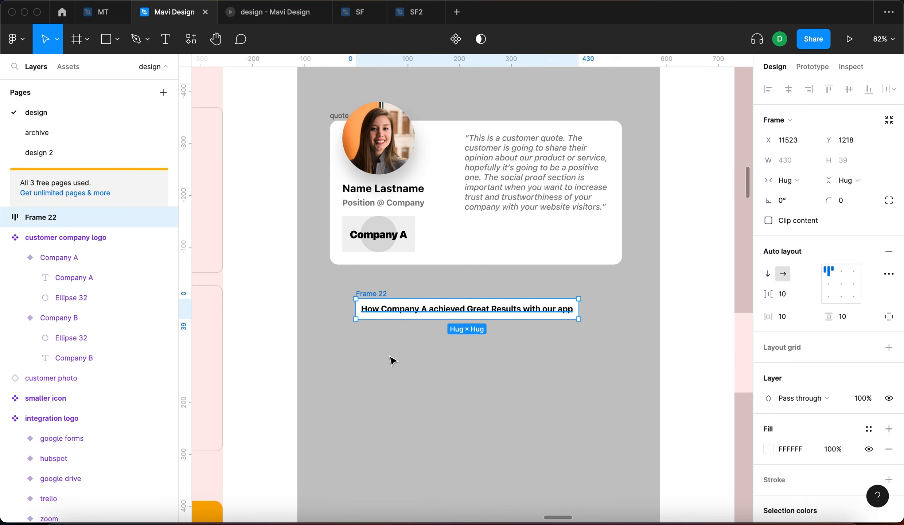
# - Apply the Blue color style to the headline frame's fill
pyautogui.scroll(-3, 391, 361)
pyautogui.scroll(-4, 834, 368)
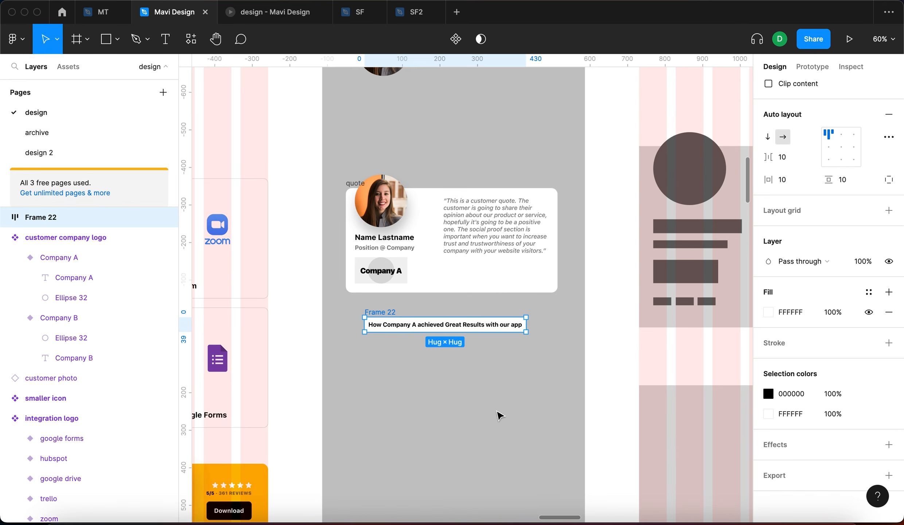
pyautogui.scroll(5, 500, 414)
pyautogui.scroll(-5, 500, 415)
pyautogui.scroll(3, 528, 352)
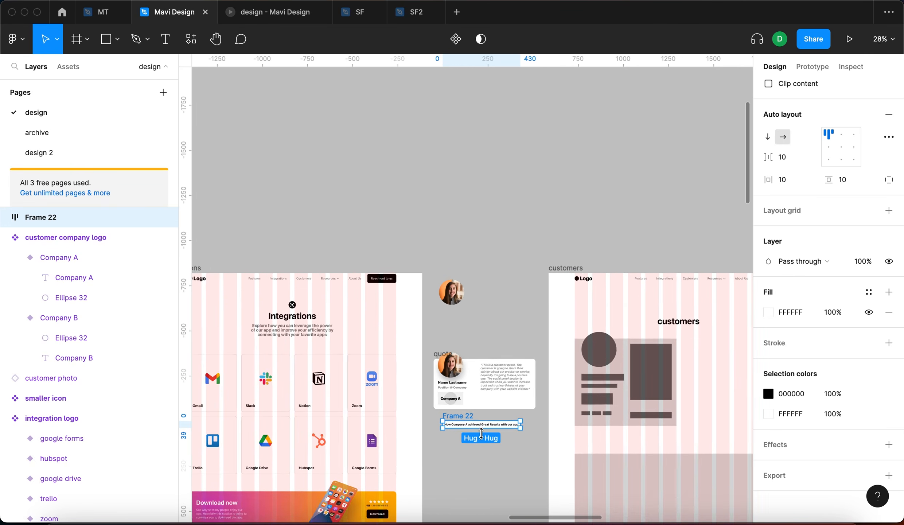
pyautogui.scroll(-3, 528, 353)
pyautogui.hscroll(-2, 534, 347)
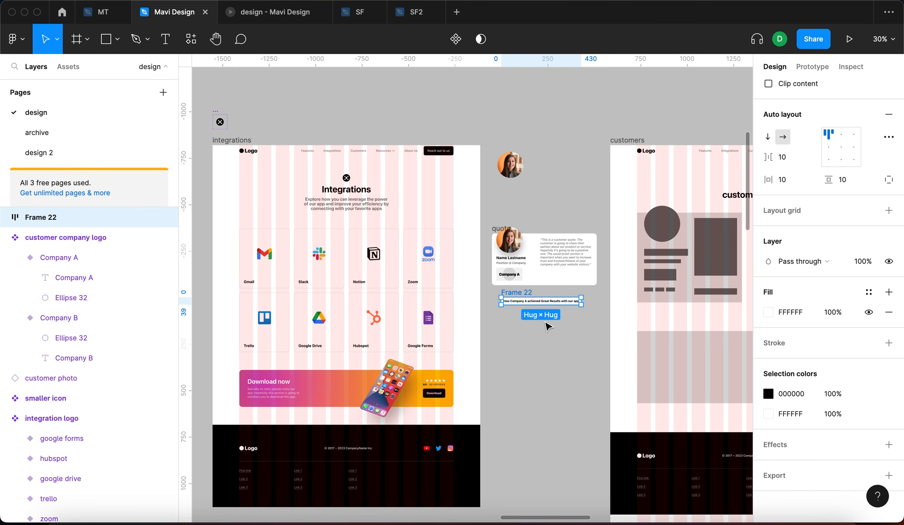
pyautogui.scroll(5, 547, 327)
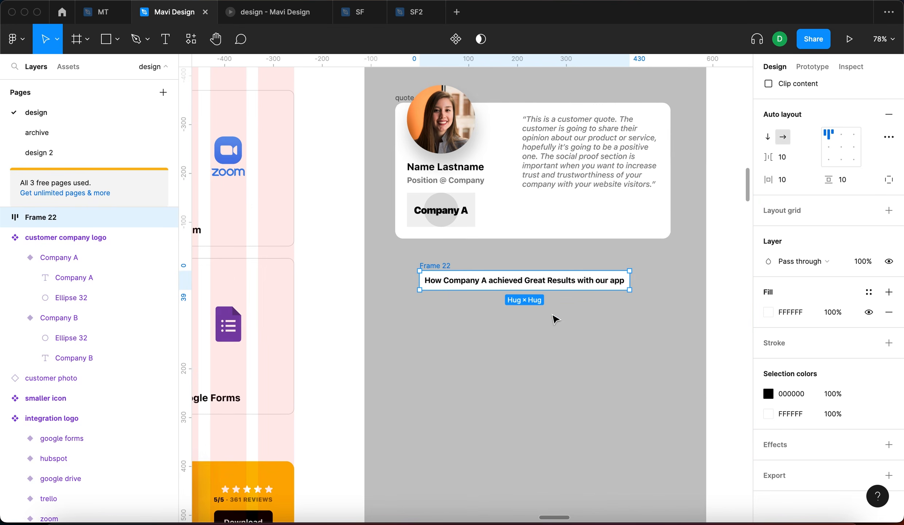
pyautogui.click(869, 295)
pyautogui.click(814, 365)
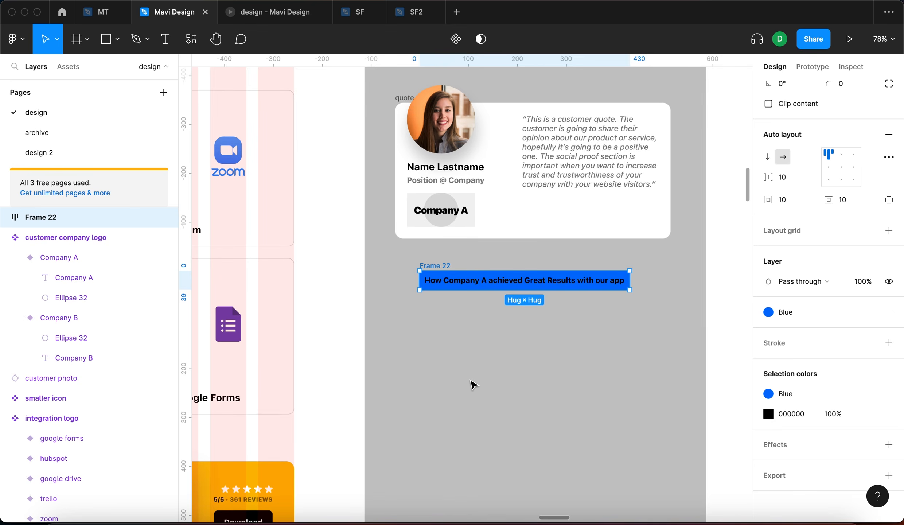
# - Examine the case study preview component and the case studies page as a reference for the headline frame
pyautogui.click(473, 384)
pyautogui.scroll(-10, 473, 385)
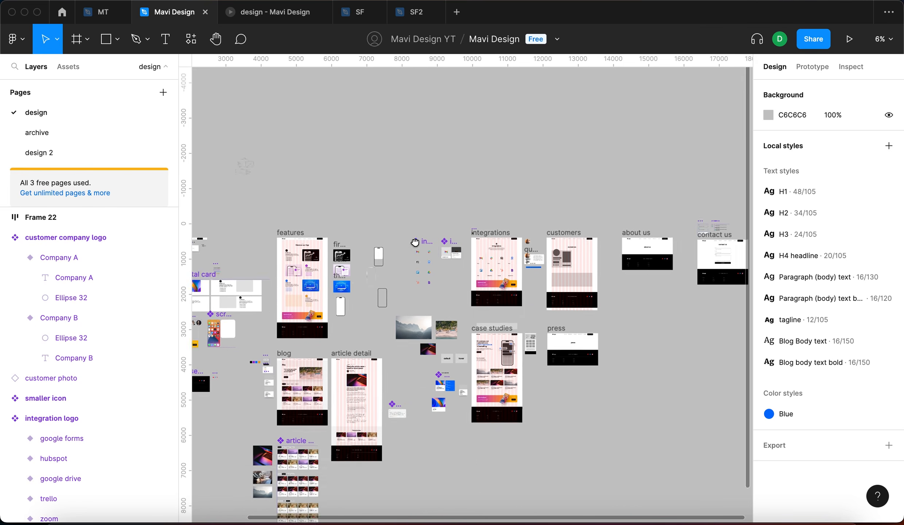
pyautogui.moveTo(414, 241); pyautogui.dragTo(421, 173)
pyautogui.scroll(1, 349, 350)
pyautogui.scroll(8, 482, 312)
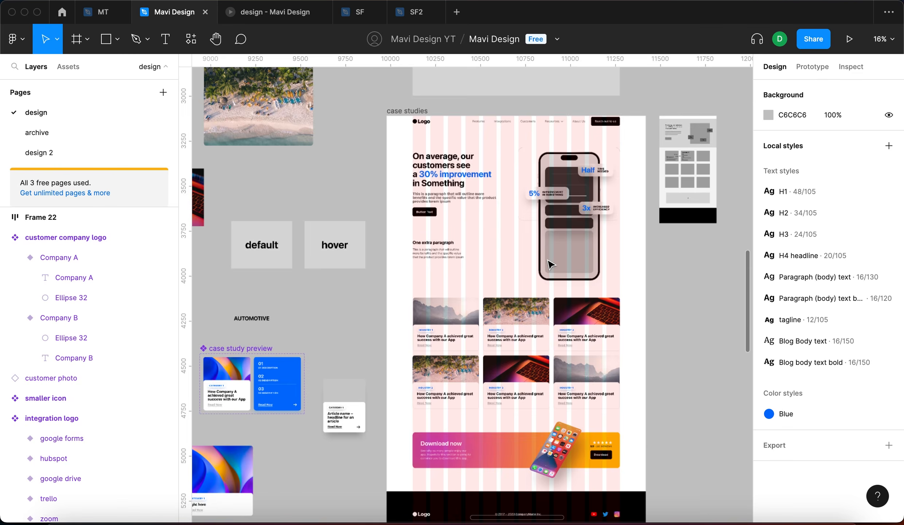
pyautogui.scroll(4, 498, 255)
pyautogui.hscroll(-5, 364, 346)
pyautogui.scroll(-4, 365, 346)
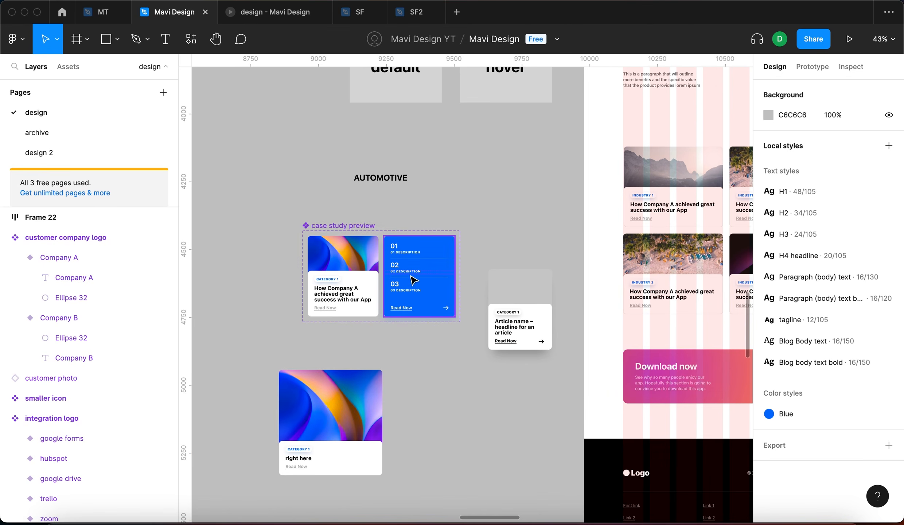
pyautogui.hscroll(6, 411, 284)
pyautogui.scroll(1, 411, 284)
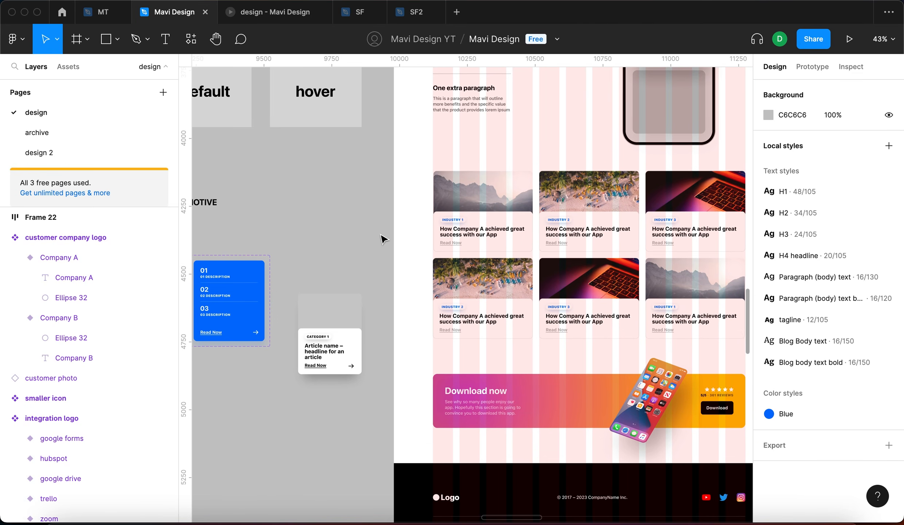
pyautogui.scroll(6, 568, 189)
pyautogui.hscroll(3, 565, 175)
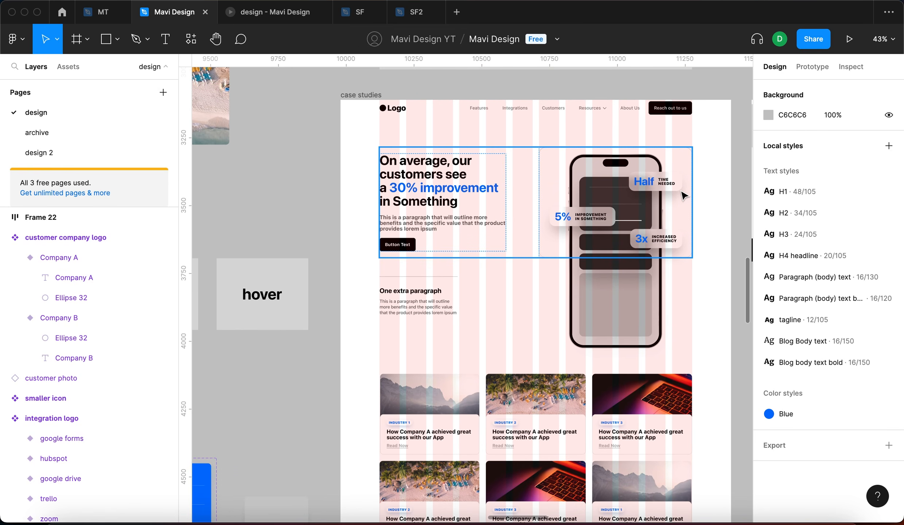
pyautogui.moveTo(369, 333); pyautogui.dragTo(640, 189)
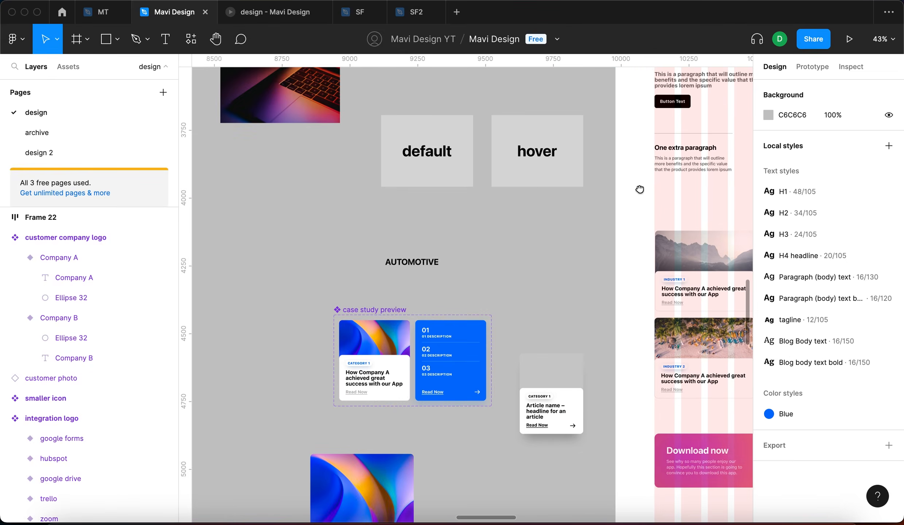
pyautogui.hscroll(5, 451, 329)
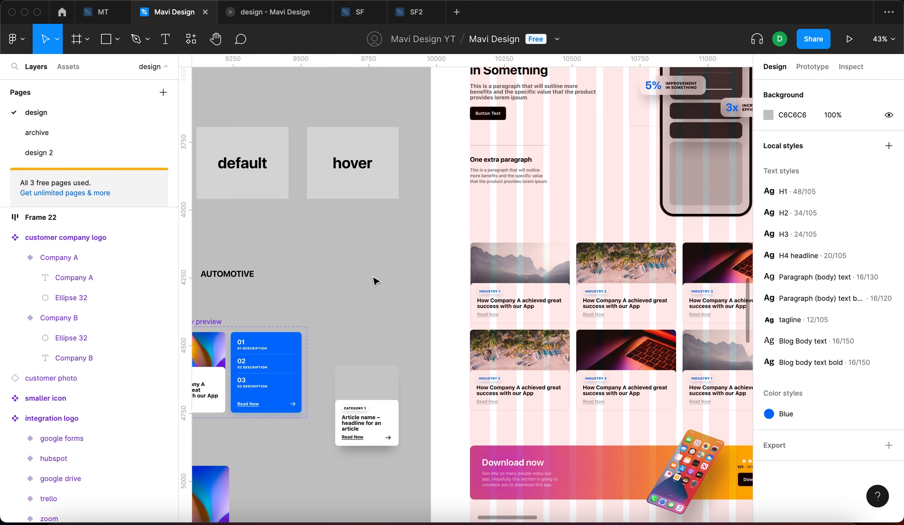
pyautogui.scroll(-5, 375, 281)
pyautogui.scroll(10, 376, 281)
pyautogui.scroll(5, 488, 324)
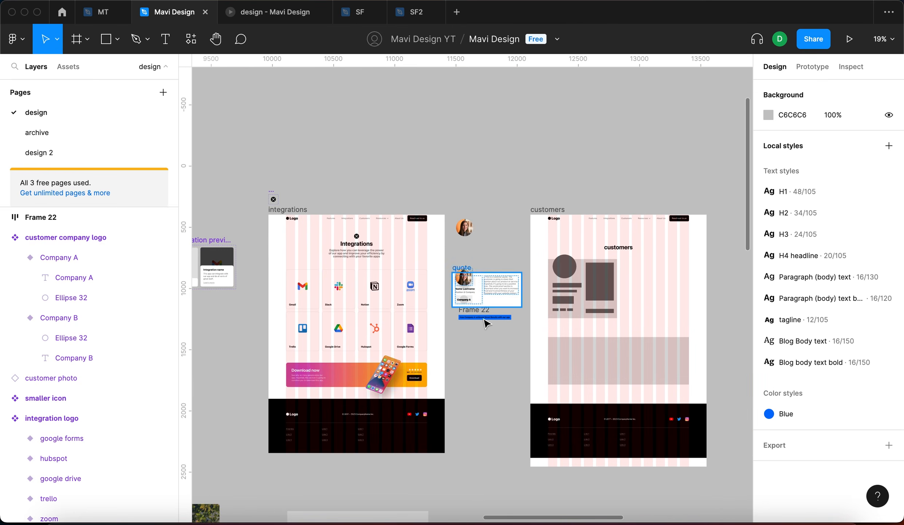
pyautogui.scroll(10, 486, 327)
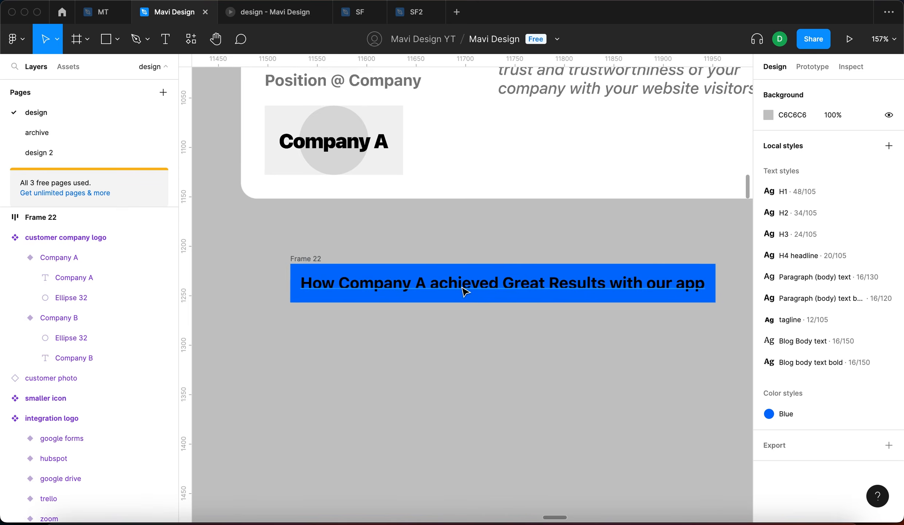
# - Change the fill of the headline text inside the blue frame to white
pyautogui.click(463, 286)
pyautogui.click(784, 341)
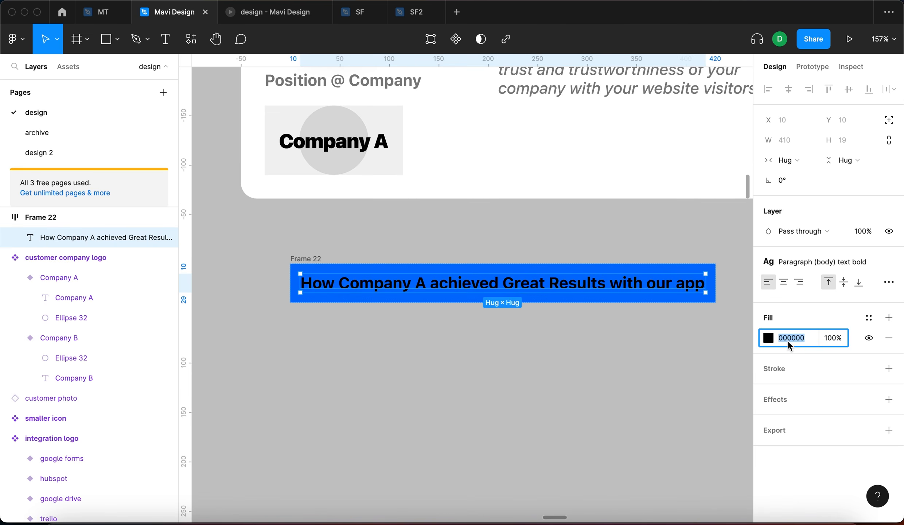
pyautogui.write('f')
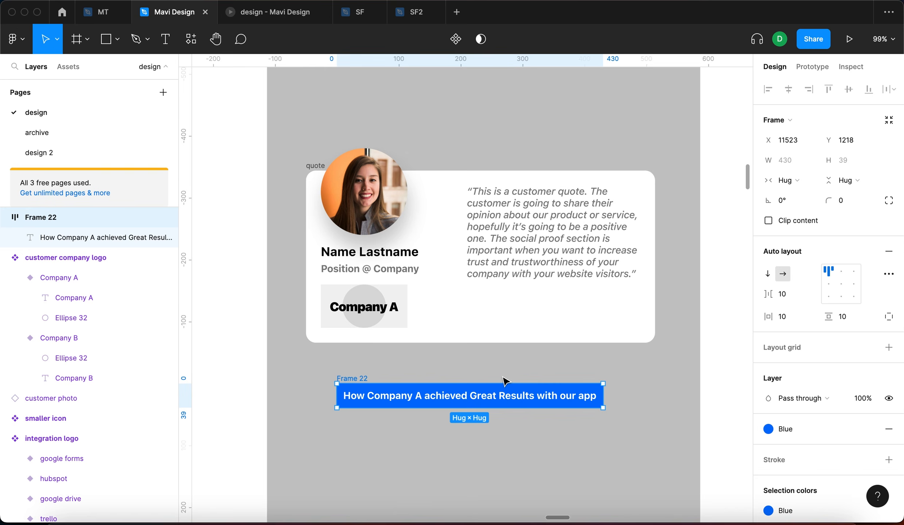
# - Set the blue frame's padding to 12 horizontally and 10 vertically
pyautogui.click(783, 316)
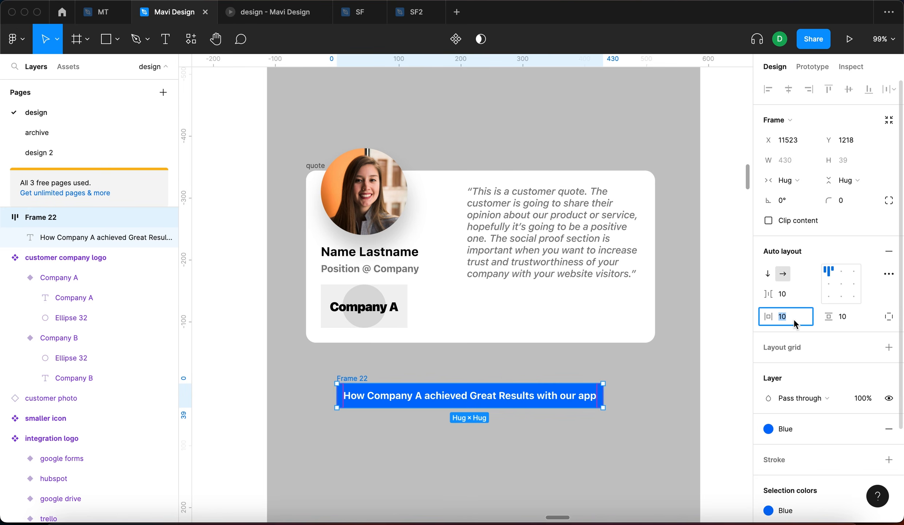
pyautogui.press('Up')
pyautogui.press('Up')
pyautogui.press('Up')
pyautogui.press('Down')
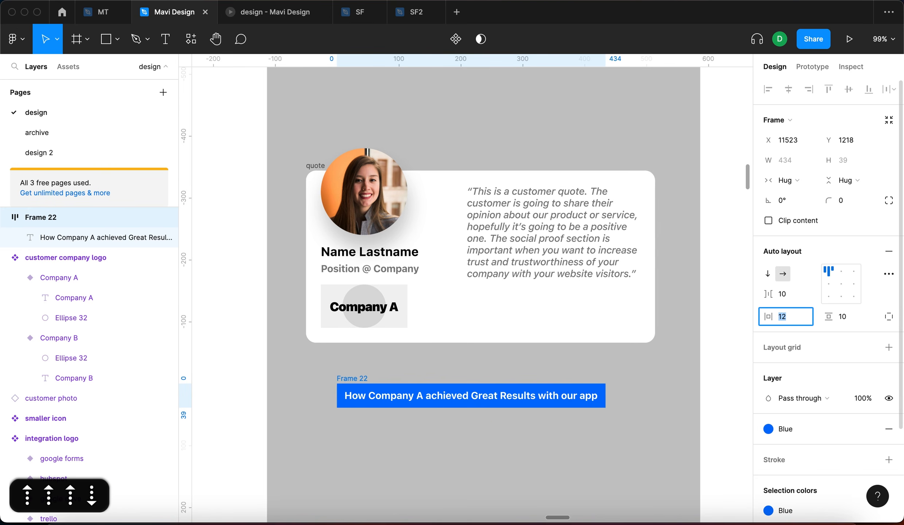
pyautogui.click(842, 316)
pyautogui.press('Down')
pyautogui.press('Down')
pyautogui.press('Up')
pyautogui.press('Up')
pyautogui.press('Return')
# - Round the blue frame's corners with a radius of 8
pyautogui.click(847, 201)
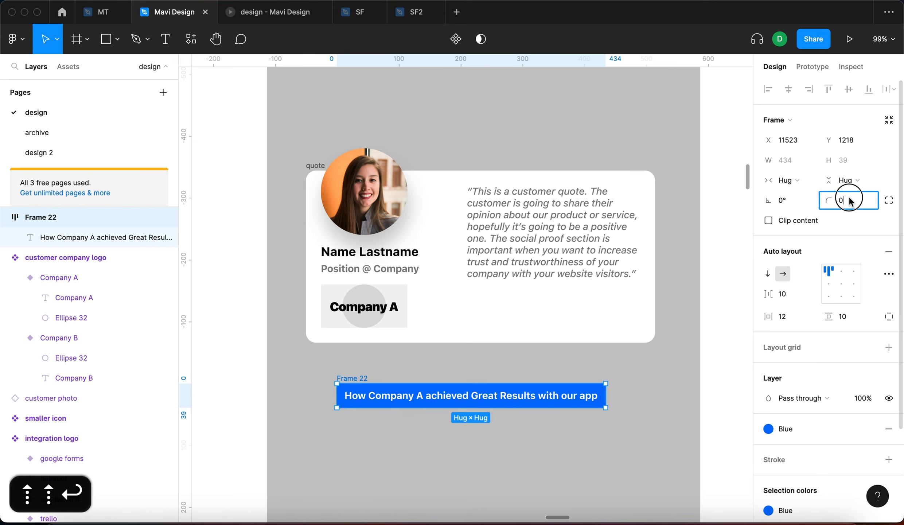
pyautogui.scroll(5, 401, 386)
pyautogui.press('Up')
pyautogui.press('Up')
pyautogui.press('Up')
pyautogui.press('Up')
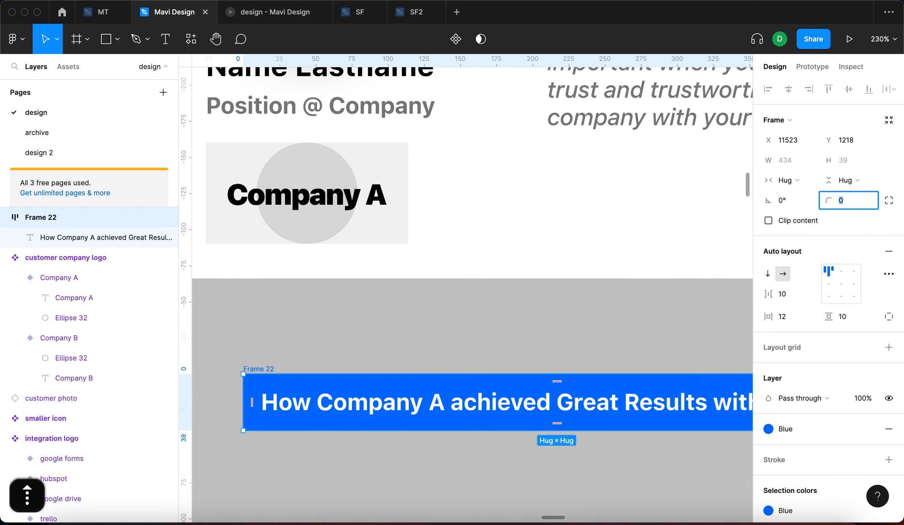
pyautogui.press('Up')
pyautogui.press('Up')
pyautogui.press('Up')
pyautogui.press('Up')
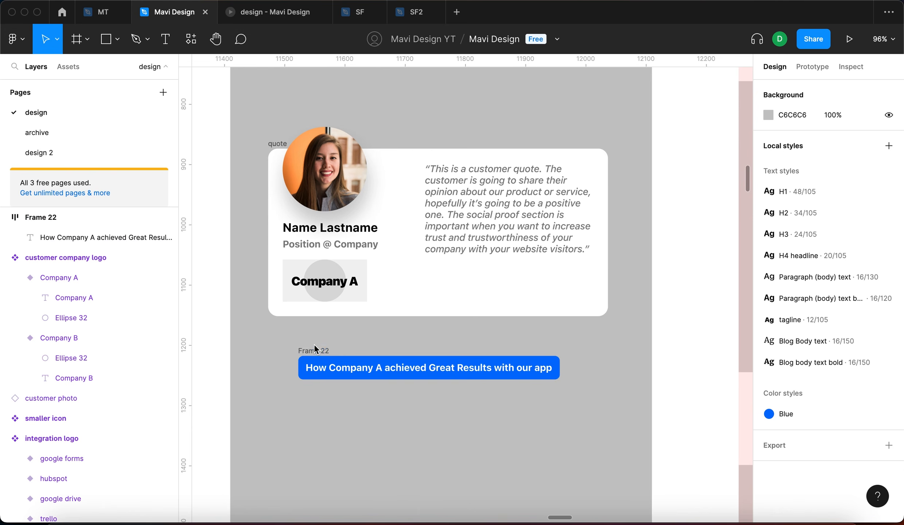
# - Shift the blue headline frame slightly and rename it "success story link"
pyautogui.moveTo(316, 350); pyautogui.dragTo(318, 355)
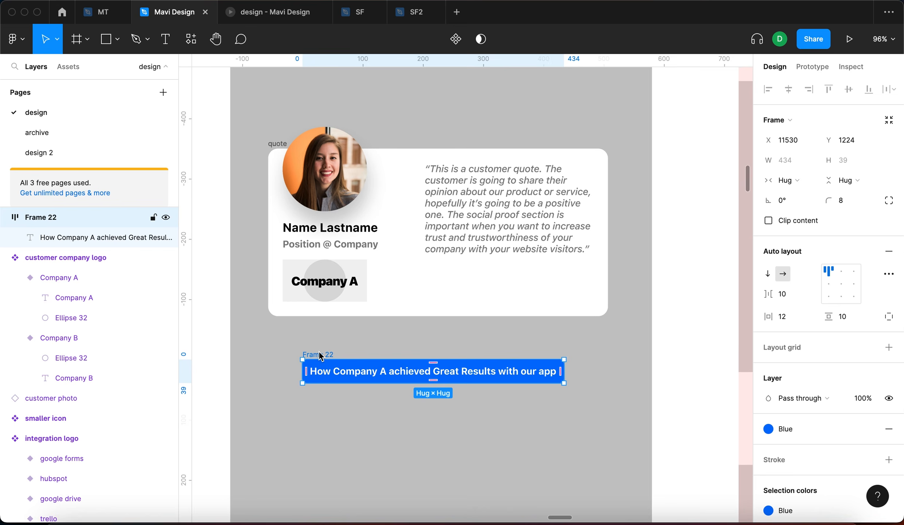
pyautogui.press('super+r')
pyautogui.write('case')
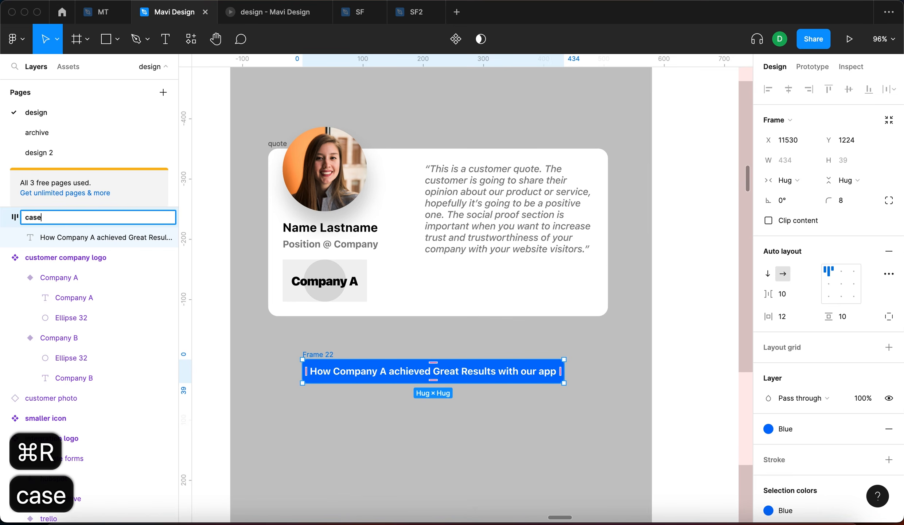
pyautogui.press('super+a')
pyautogui.write('success storz')
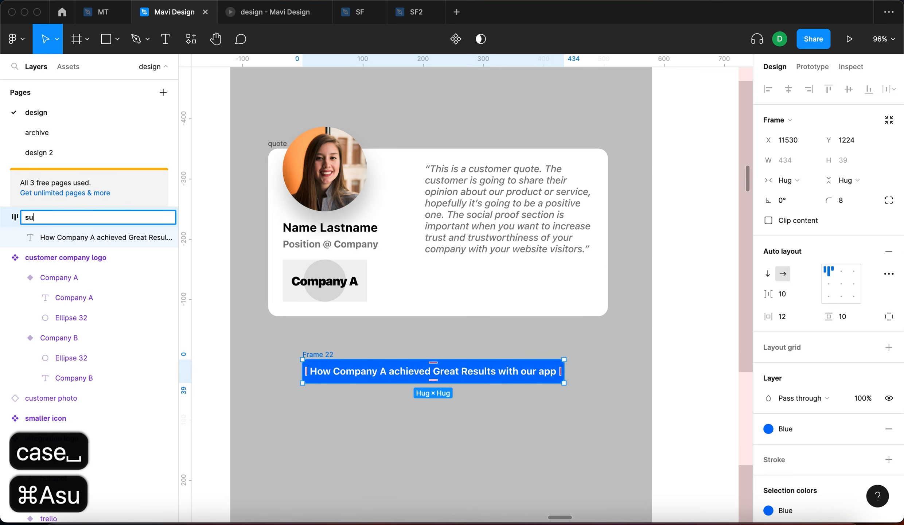
pyautogui.press('BackSpace')
pyautogui.press('BackSpace')
pyautogui.write('y link')
pyautogui.press('Return')
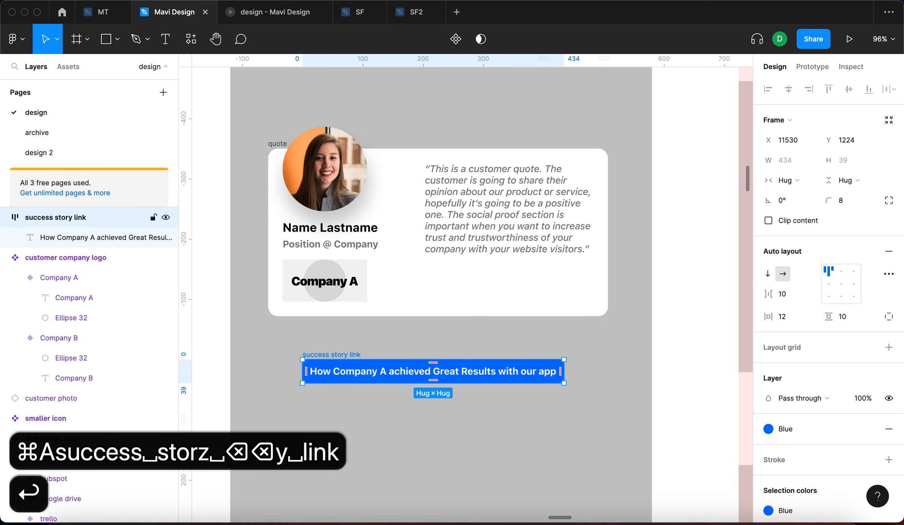
pyautogui.click(517, 446)
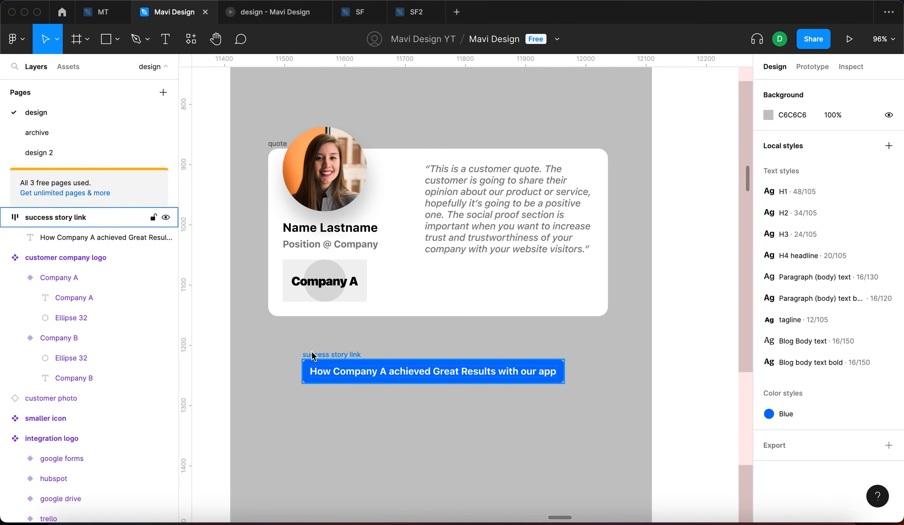
# - Try resizing the success story link frame to a fixed width, ending at about 275, while moving it beneath the quote card
pyautogui.click(55, 217)
pyautogui.moveTo(564, 371); pyautogui.dragTo(468, 375)
pyautogui.moveTo(407, 370); pyautogui.dragTo(516, 363)
pyautogui.moveTo(439, 325); pyautogui.dragTo(476, 341)
pyautogui.moveTo(538, 358); pyautogui.dragTo(636, 358)
pyautogui.moveTo(391, 345); pyautogui.dragTo(454, 331)
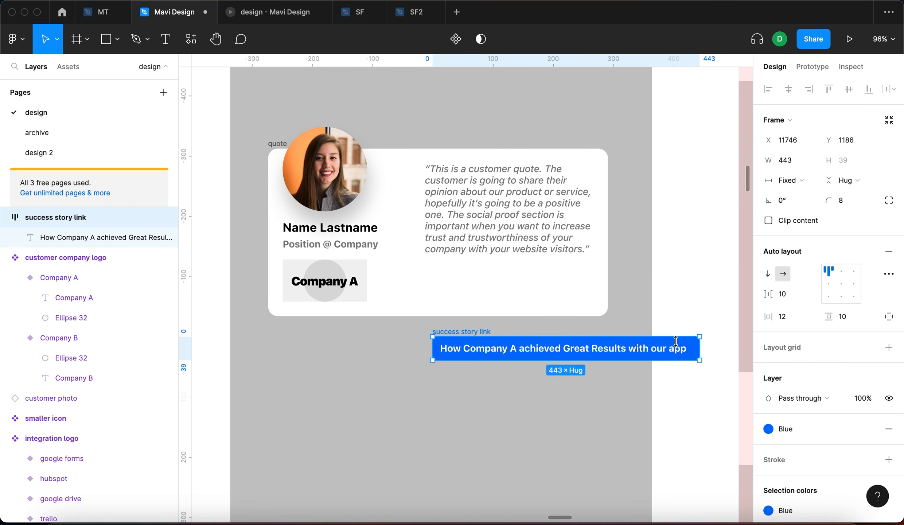
pyautogui.moveTo(696, 341); pyautogui.dragTo(598, 348)
pyautogui.moveTo(451, 329); pyautogui.dragTo(359, 368)
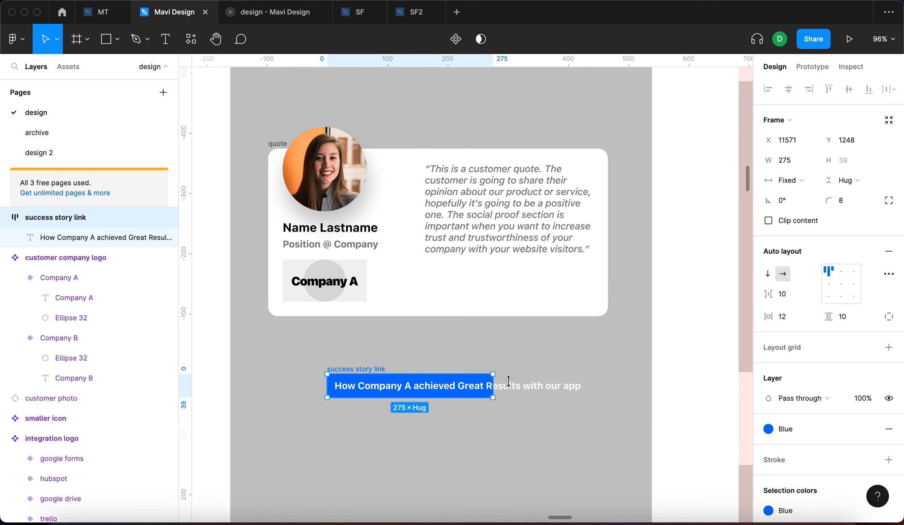
# - Set the success story link frame's horizontal sizing to Hug contents
pyautogui.click(790, 180)
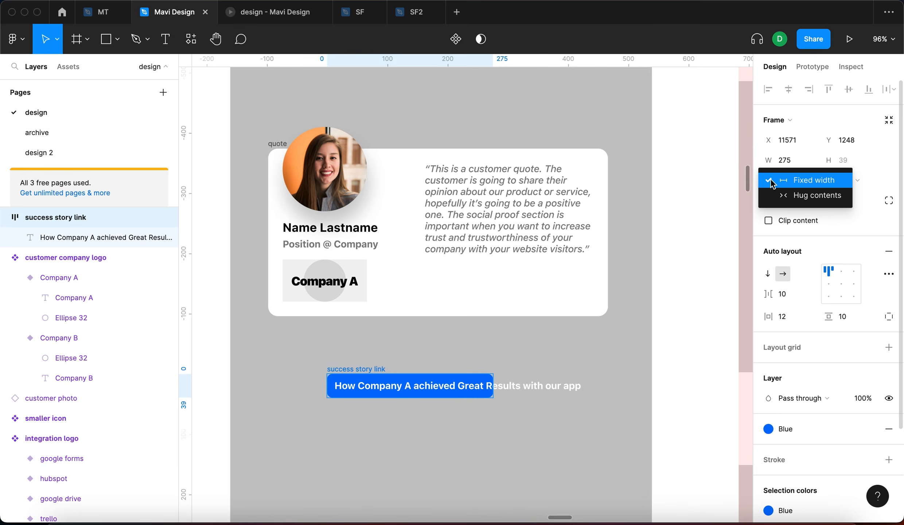
pyautogui.click(783, 194)
pyautogui.click(561, 429)
pyautogui.click(512, 394)
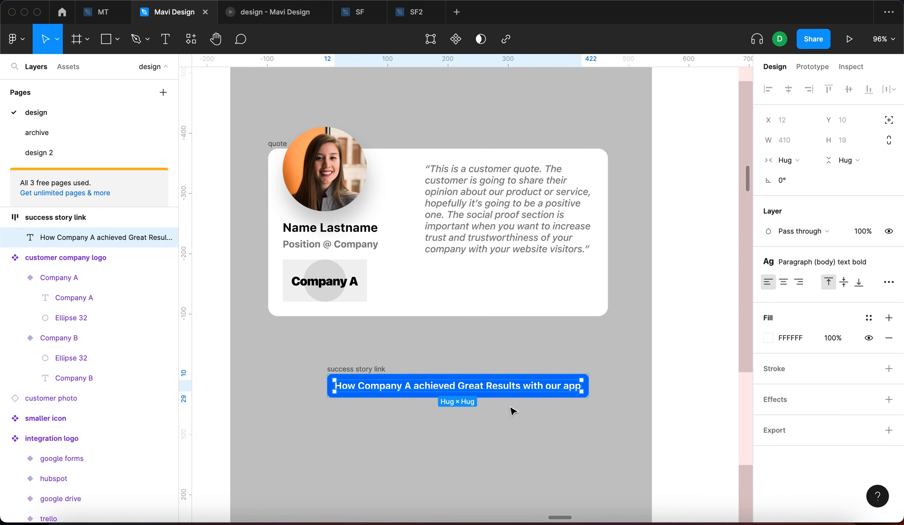
pyautogui.click(516, 426)
# - Shorten the headline in the success story link frame to "How Company A achieved"
pyautogui.scroll(5, 476, 411)
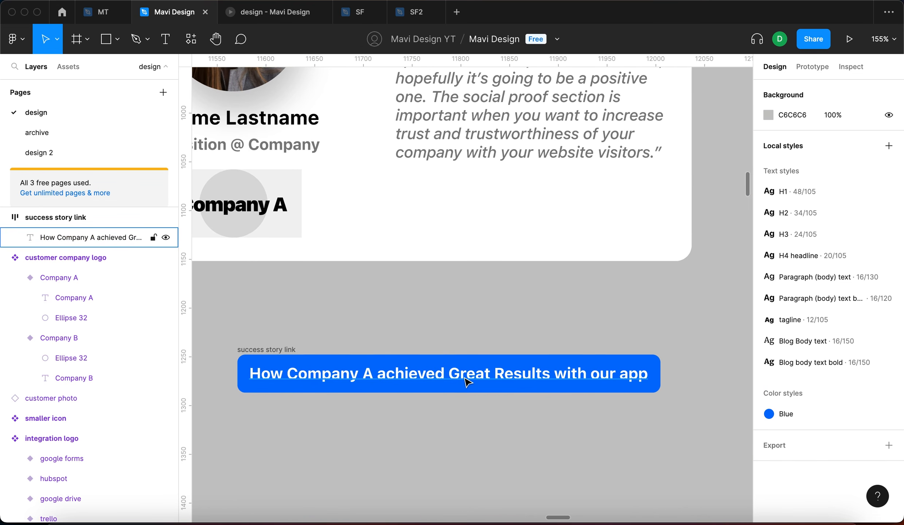
pyautogui.doubleClick(464, 378)
pyautogui.press('shift+super+Right')
pyautogui.press('BackSpace')
pyautogui.press('Escape')
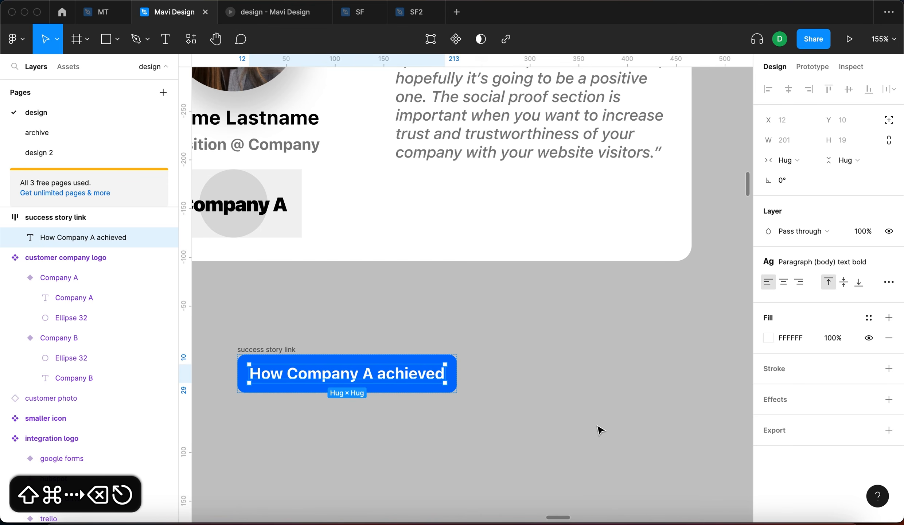
pyautogui.click(616, 434)
# - Reposition the success story link frame below the quote card at about X 11614, Y 1241
pyautogui.moveTo(286, 350); pyautogui.dragTo(429, 308)
pyautogui.press('super+z')
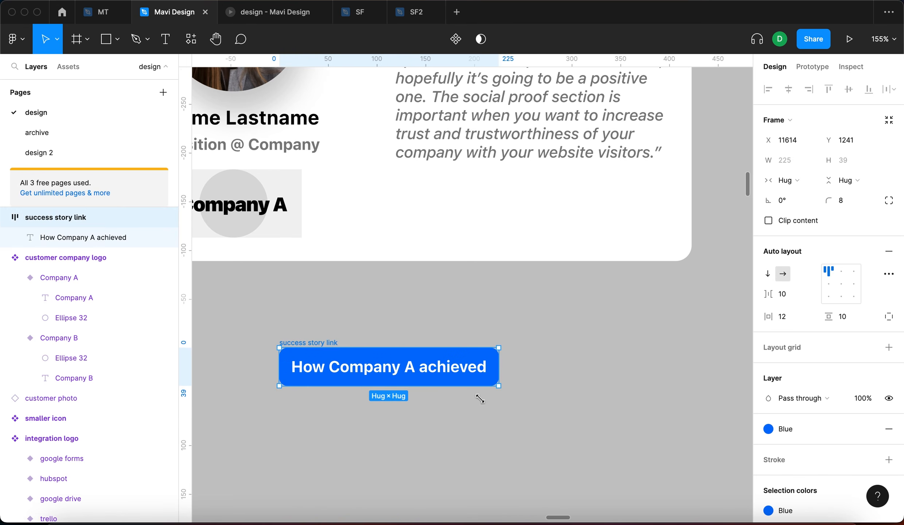
pyautogui.scroll(-3, 481, 375)
pyautogui.scroll(1, 470, 359)
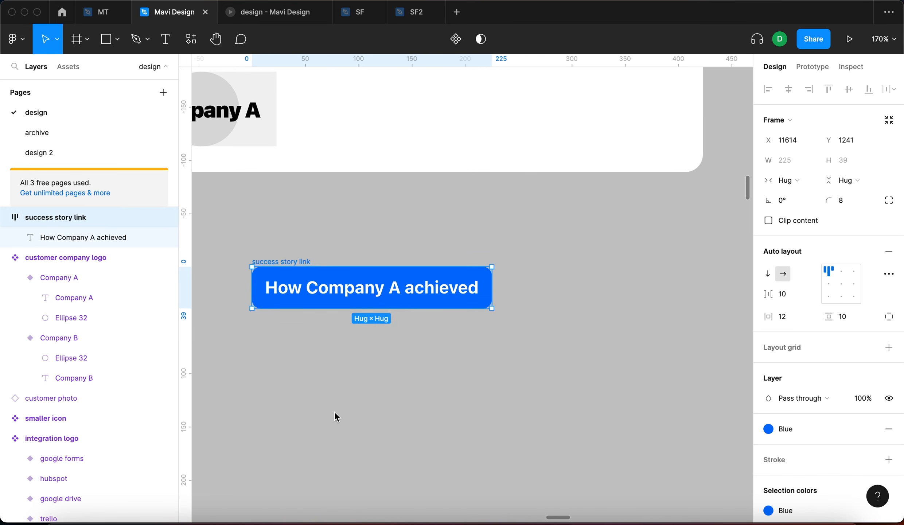
# - Draw a rectangle about 109 × 52 on the empty canvas below the success story link frame
pyautogui.scroll(-2, 350, 394)
pyautogui.press('r')
pyautogui.moveTo(364, 312); pyautogui.dragTo(480, 367)
pyautogui.click(594, 452)
pyautogui.click(461, 339)
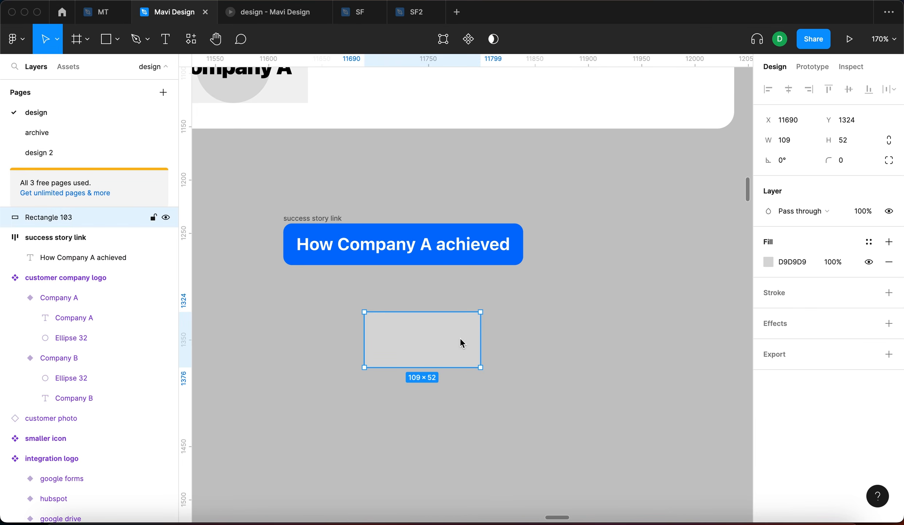
# - Apply the Blue color style to the new rectangle's fill and move it slightly away from the link frame
pyautogui.click(863, 242)
pyautogui.click(806, 318)
pyautogui.click(571, 353)
pyautogui.moveTo(366, 346); pyautogui.dragTo(418, 371)
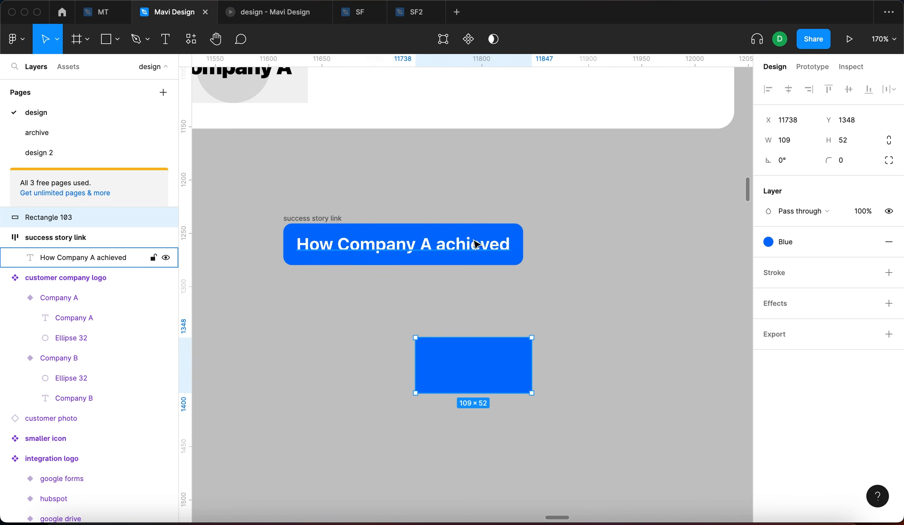
# - Examine the customer testimonials section on the home page for how the outer quote cards fade out at the edge
pyautogui.scroll(-5, 403, 276)
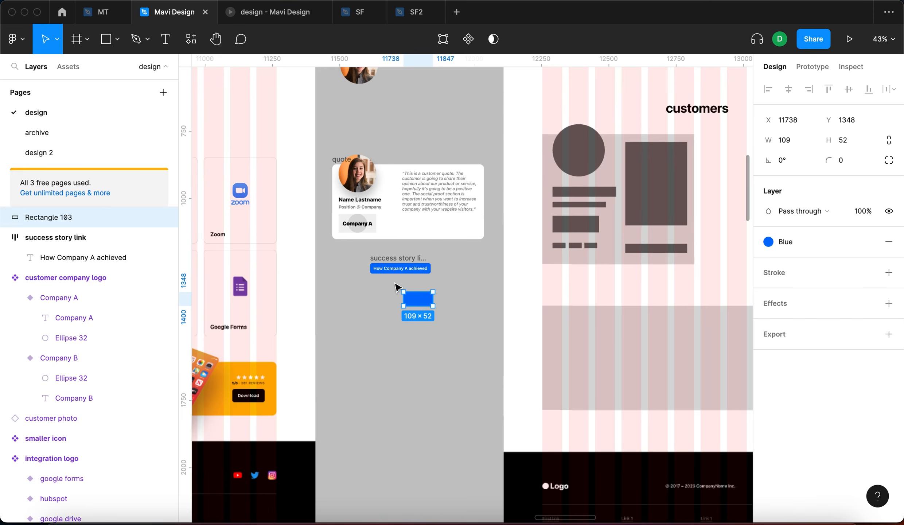
pyautogui.scroll(1, 389, 300)
pyautogui.scroll(-3, 387, 302)
pyautogui.scroll(8, 387, 304)
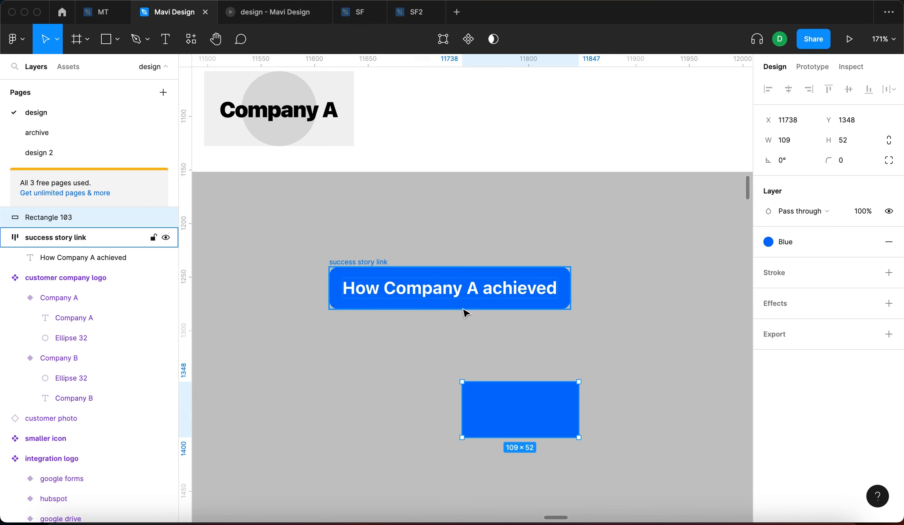
pyautogui.scroll(-6, 466, 312)
pyautogui.scroll(5, 463, 321)
pyautogui.scroll(-2, 474, 319)
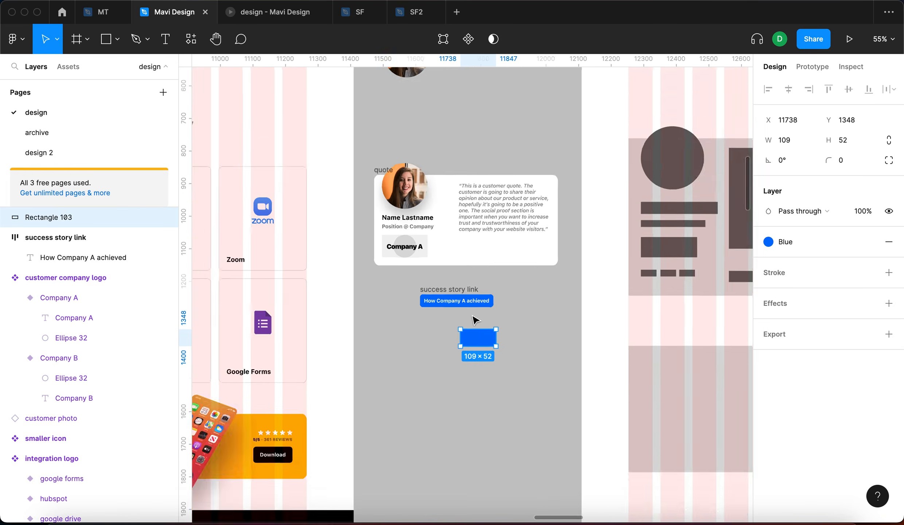
pyautogui.scroll(-5, 472, 315)
pyautogui.moveTo(359, 339); pyautogui.dragTo(587, 278)
pyautogui.moveTo(373, 426); pyautogui.dragTo(656, 242)
pyautogui.moveTo(308, 231); pyautogui.dragTo(673, 167)
pyautogui.moveTo(440, 160); pyautogui.dragTo(476, 223)
pyautogui.scroll(5, 478, 214)
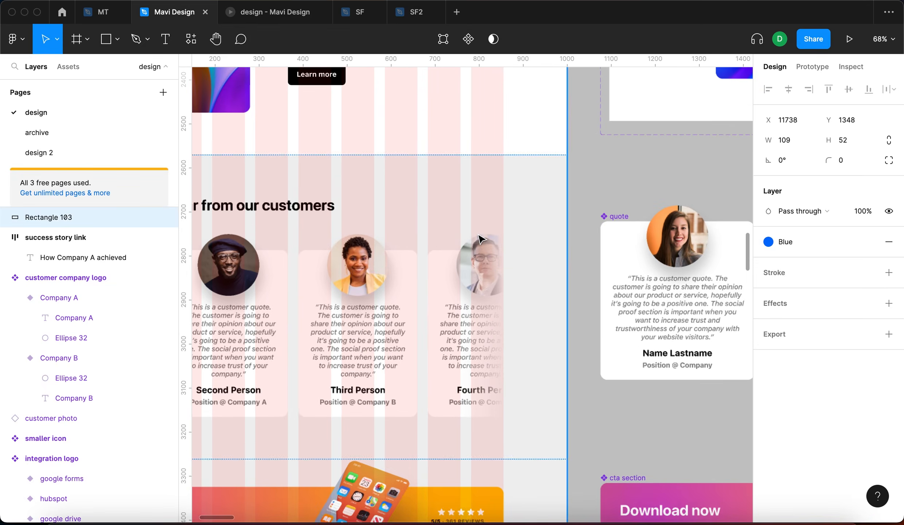
pyautogui.scroll(3, 480, 239)
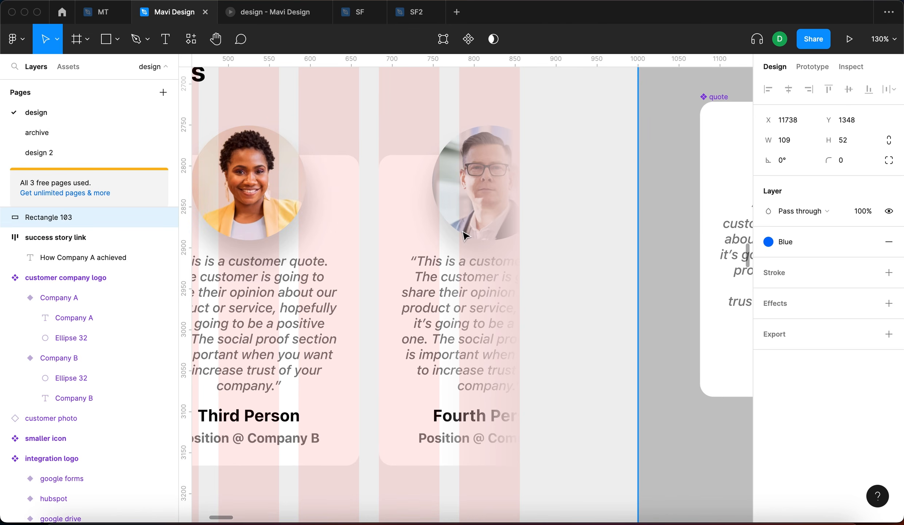
# - Hide the layout grids and inspect the fade over the outer testimonial cards
pyautogui.hotkey('shift', 'g')
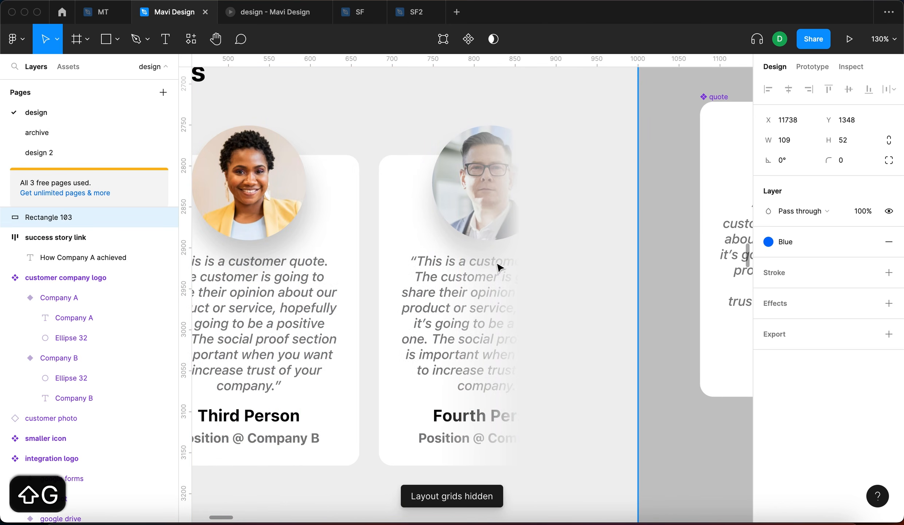
pyautogui.hscroll(-5, 444, 212)
pyautogui.scroll(-5, 561, 158)
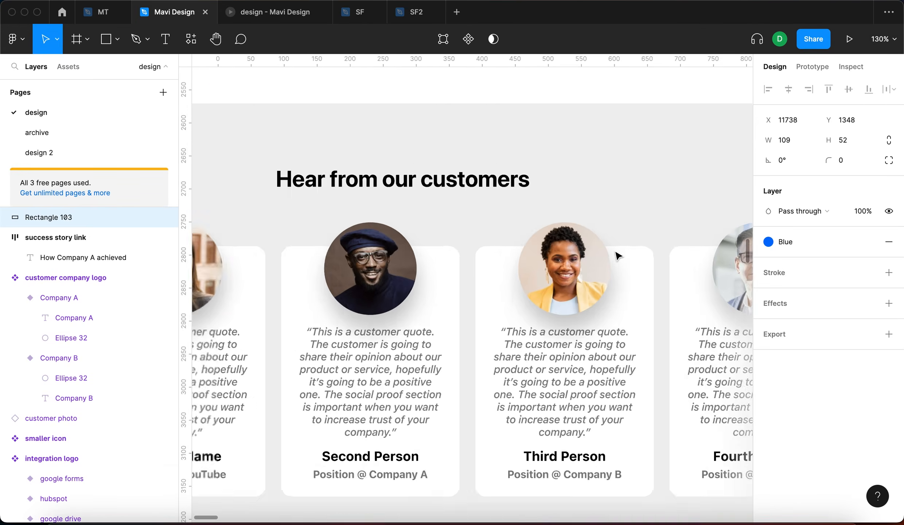
pyautogui.hscroll(3, 591, 244)
pyautogui.scroll(5, 569, 225)
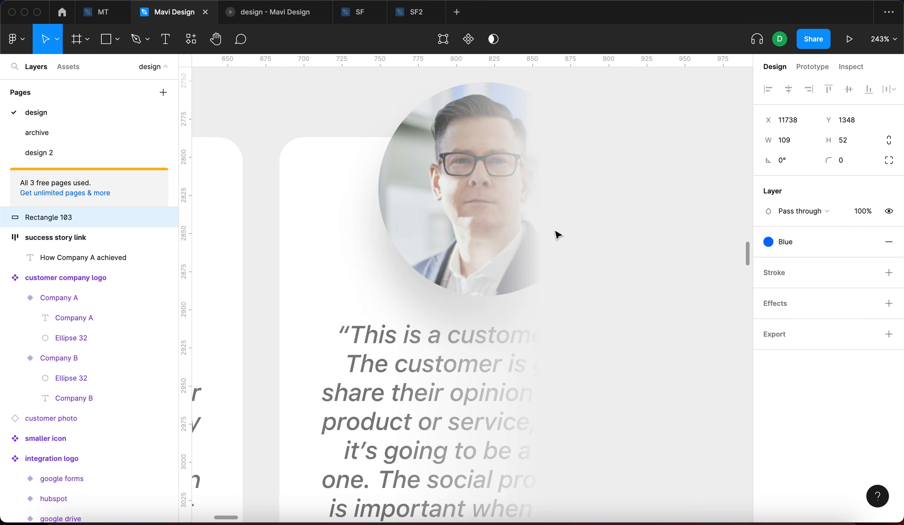
pyautogui.scroll(-10, 555, 231)
pyautogui.hscroll(4, 557, 233)
pyautogui.scroll(5, 650, 228)
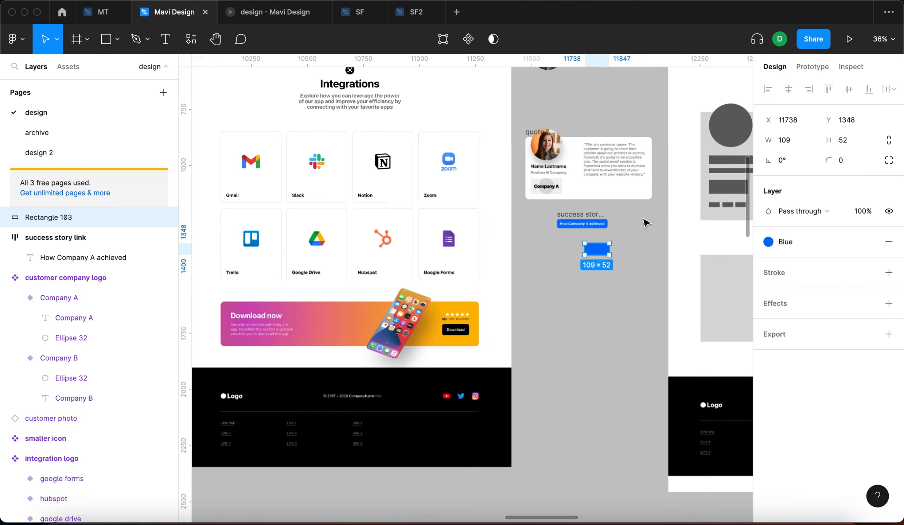
# - Move the blue rectangle closer beneath the success story link frame, aligning their right edges at about X 11730, Y 1310
pyautogui.scroll(10, 645, 222)
pyautogui.click(577, 263)
pyautogui.hscroll(-4, 583, 255)
pyautogui.scroll(-2, 583, 256)
pyautogui.click(527, 179)
pyautogui.click(623, 264)
pyautogui.click(512, 149)
pyautogui.click(597, 288)
pyautogui.click(514, 321)
pyautogui.moveTo(515, 322)
pyautogui.mouseDown()
pyautogui.moveTo(494, 303)
pyautogui.moveTo(519, 312)
pyautogui.mouseUp()
# - Detach the Blue style from the rectangle and change its fill type to a Linear gradient
pyautogui.moveTo(836, 249)
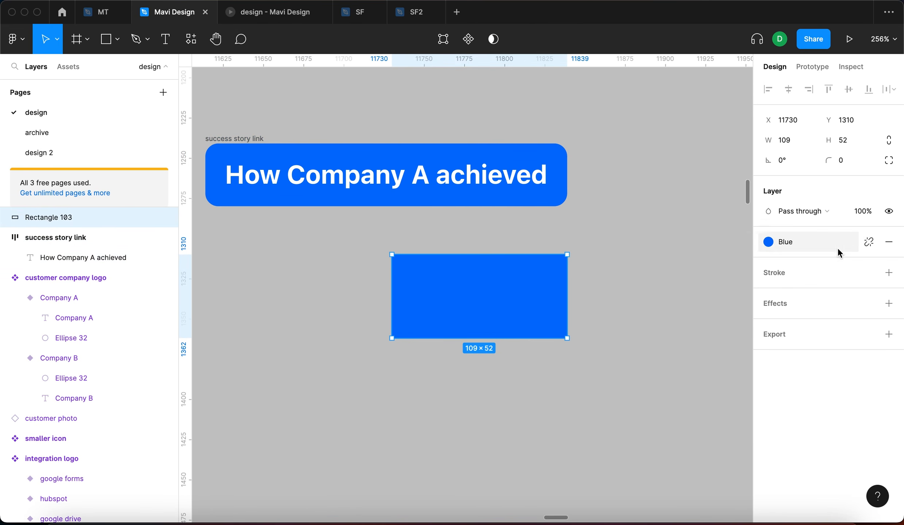
pyautogui.click(865, 245)
pyautogui.click(807, 262)
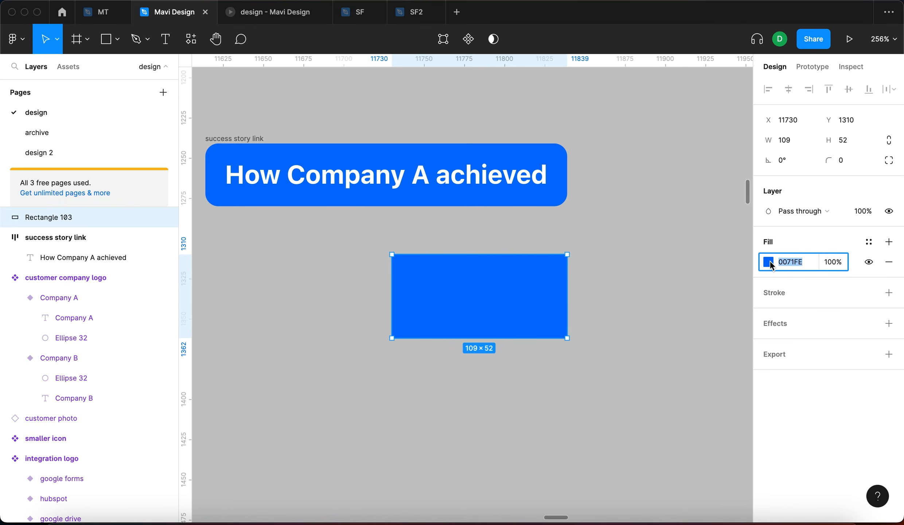
pyautogui.click(769, 261)
pyautogui.click(646, 198)
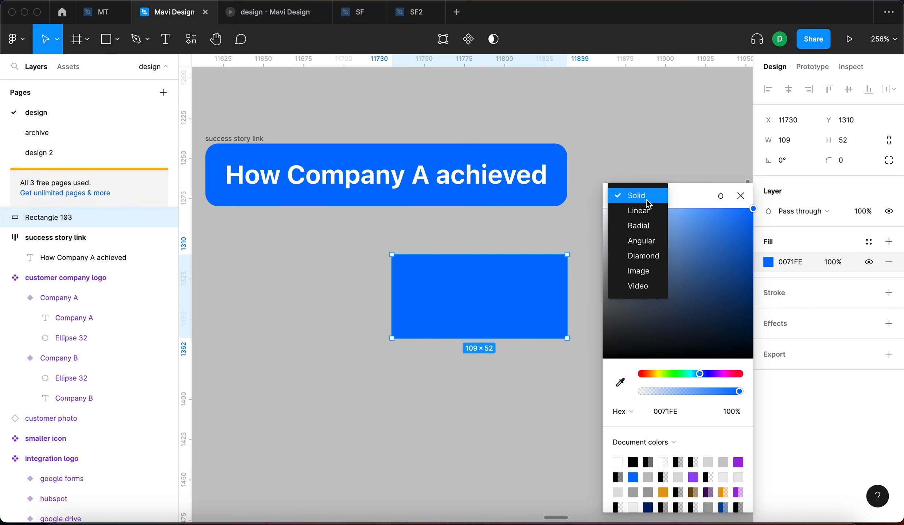
pyautogui.click(646, 210)
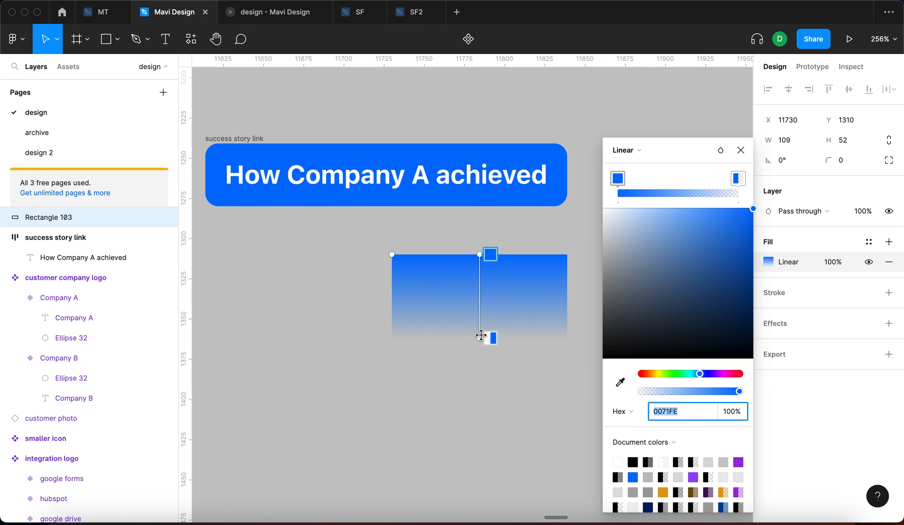
# - Turn the rectangle's gradient horizontal, running from solid blue at its right edge to transparent at its left edge
pyautogui.moveTo(482, 338); pyautogui.dragTo(392, 295)
pyautogui.moveTo(478, 252); pyautogui.dragTo(562, 293)
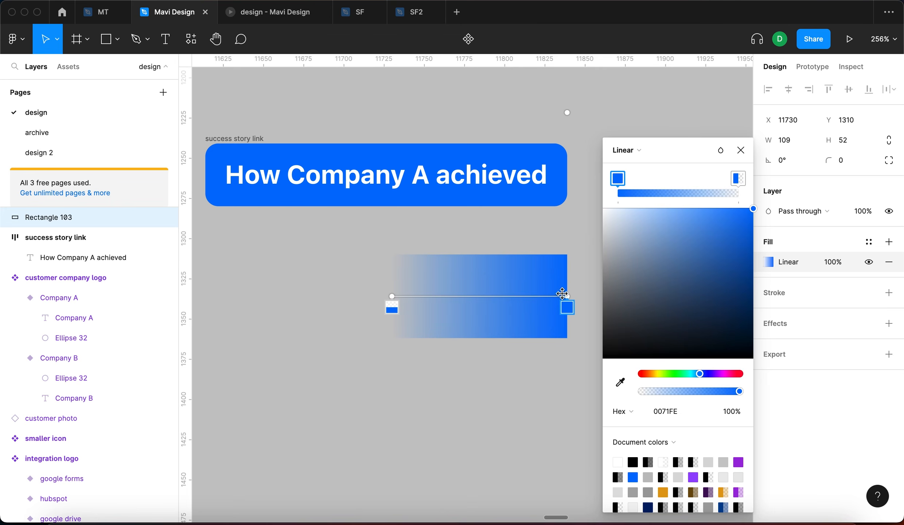
pyautogui.click(391, 308)
pyautogui.click(564, 306)
pyautogui.press('Escape')
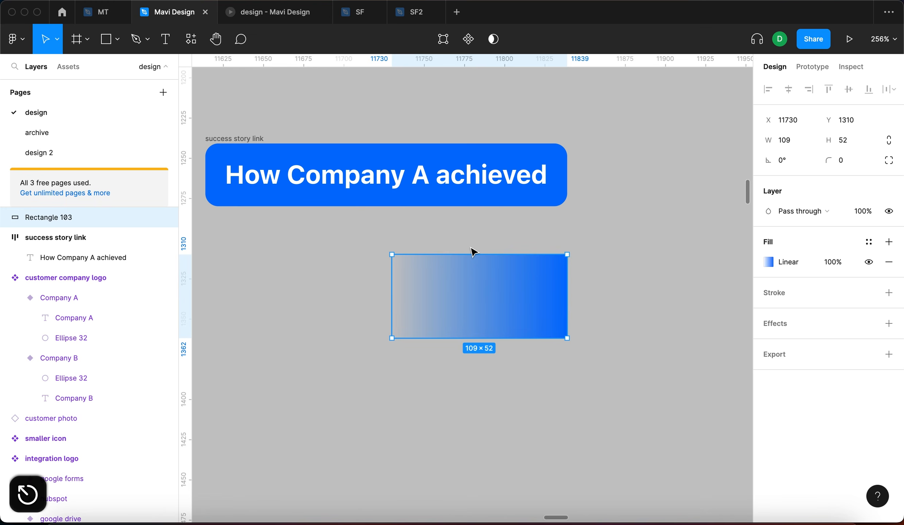
# - Move the gradient rectangle up to just beneath the success story link frame and nudge it slightly right and down
pyautogui.moveTo(535, 319); pyautogui.dragTo(534, 276)
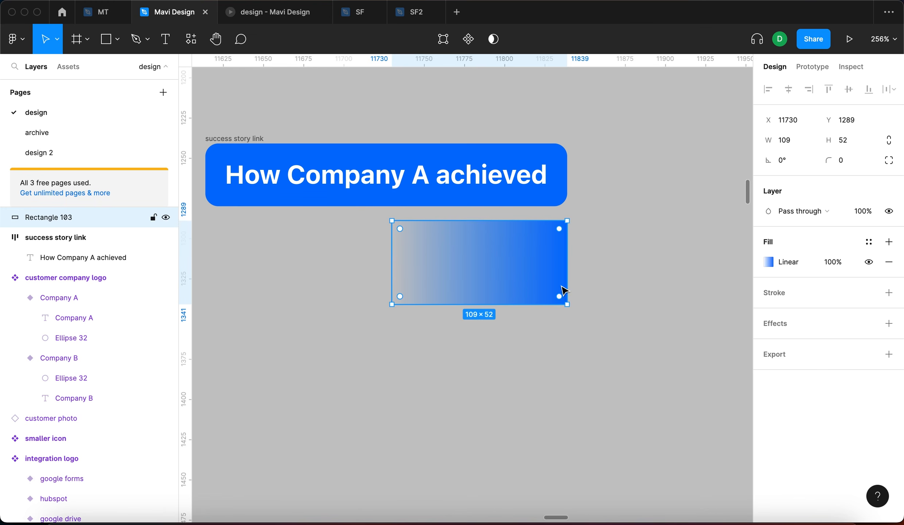
pyautogui.click(549, 179)
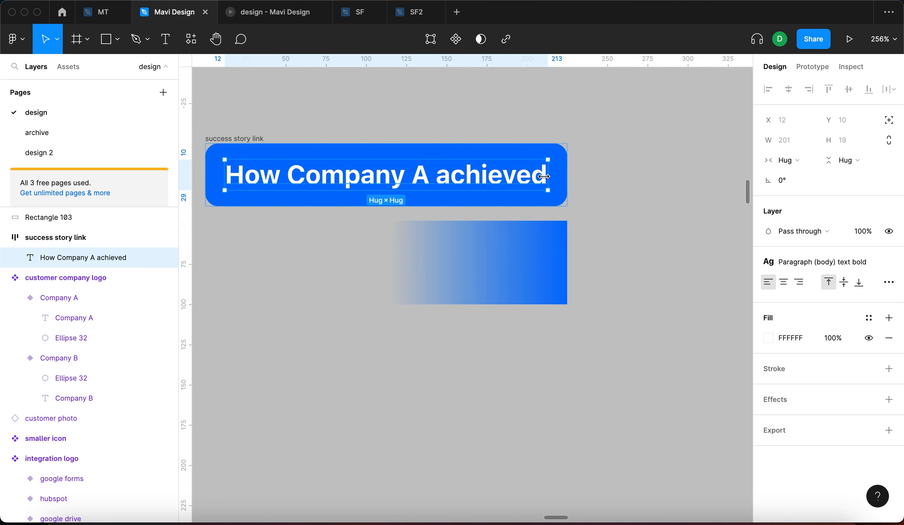
pyautogui.click(528, 270)
pyautogui.press('Escape')
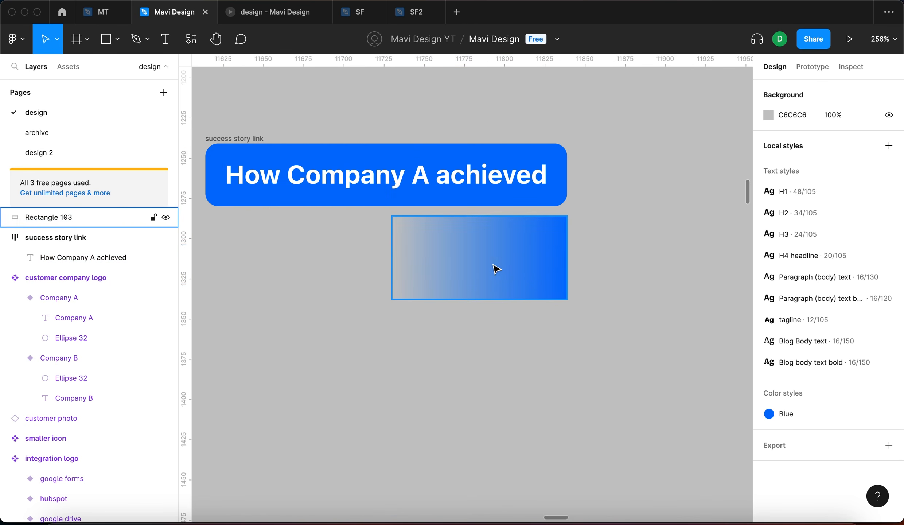
pyautogui.click(488, 266)
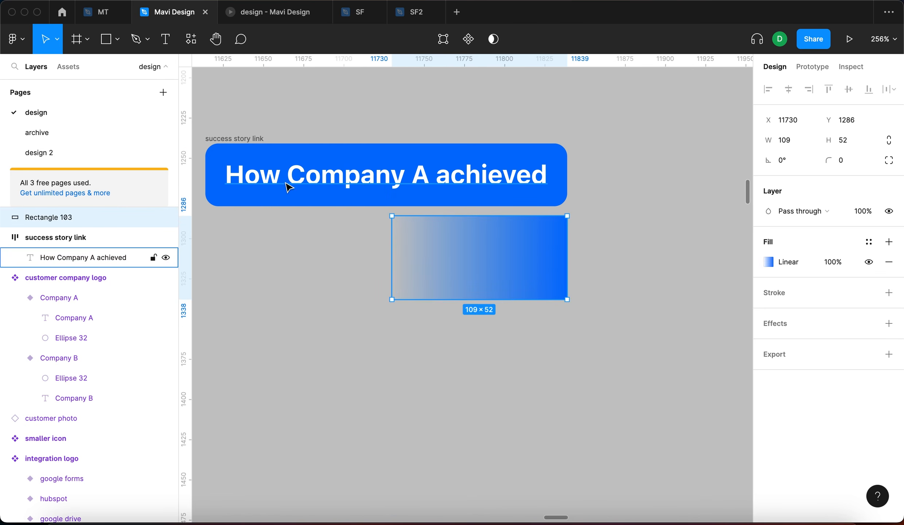
pyautogui.press('Right')
pyautogui.press('Right')
pyautogui.press('Down')
pyautogui.press('Down')
pyautogui.click(253, 146)
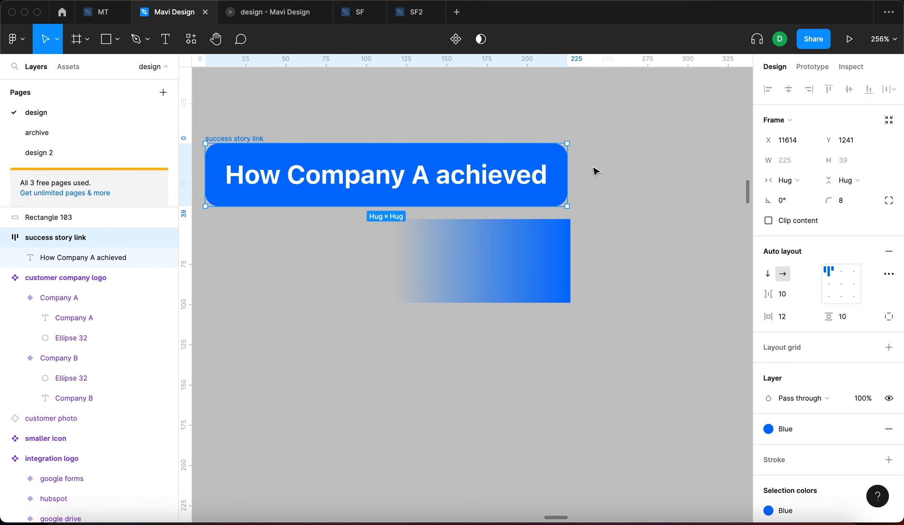
# - Cut the gradient rectangle and paste it inside the success story link frame
pyautogui.click(535, 238)
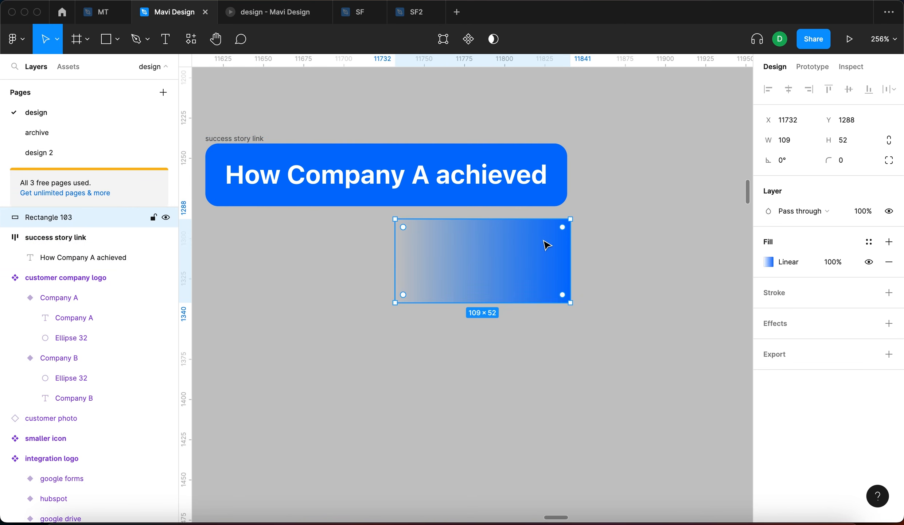
pyautogui.press('super+x')
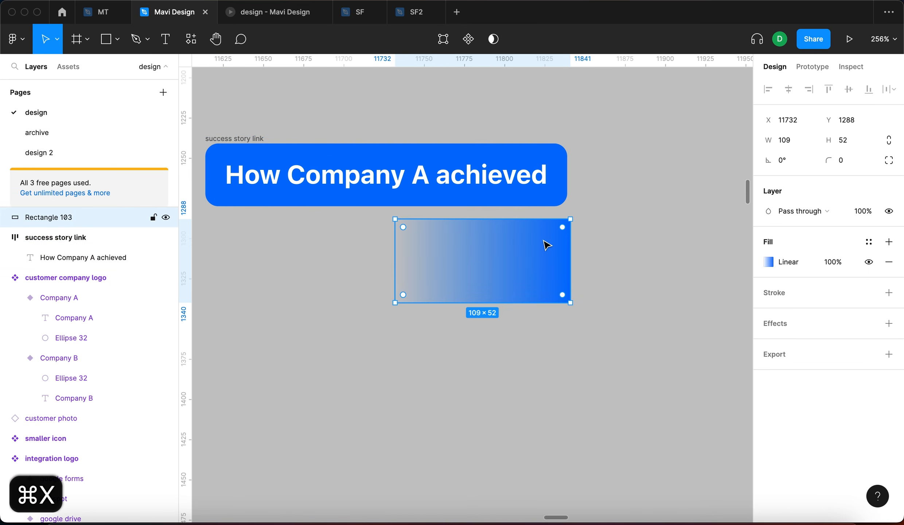
pyautogui.click(248, 139)
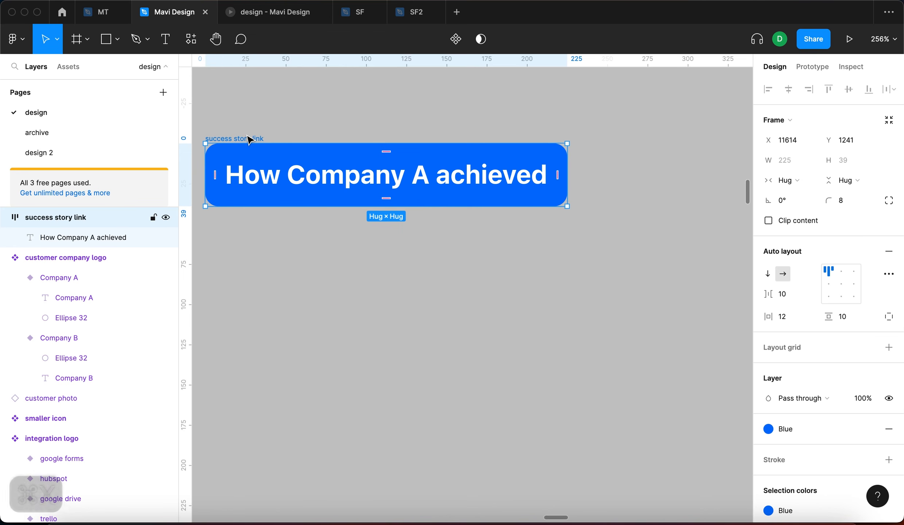
pyautogui.press('super+v')
pyautogui.scroll(-5, 455, 263)
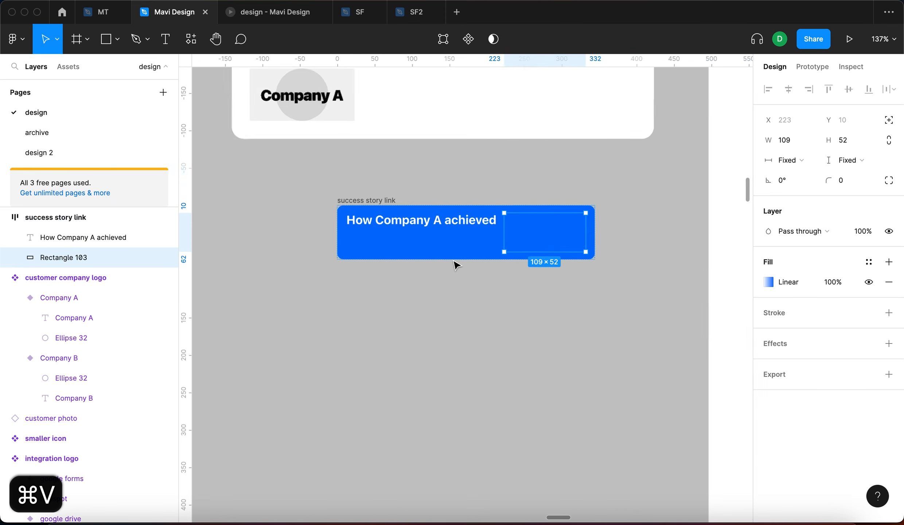
pyautogui.scroll(5, 482, 231)
pyautogui.moveTo(510, 435); pyautogui.dragTo(532, 392)
pyautogui.scroll(-3, 528, 388)
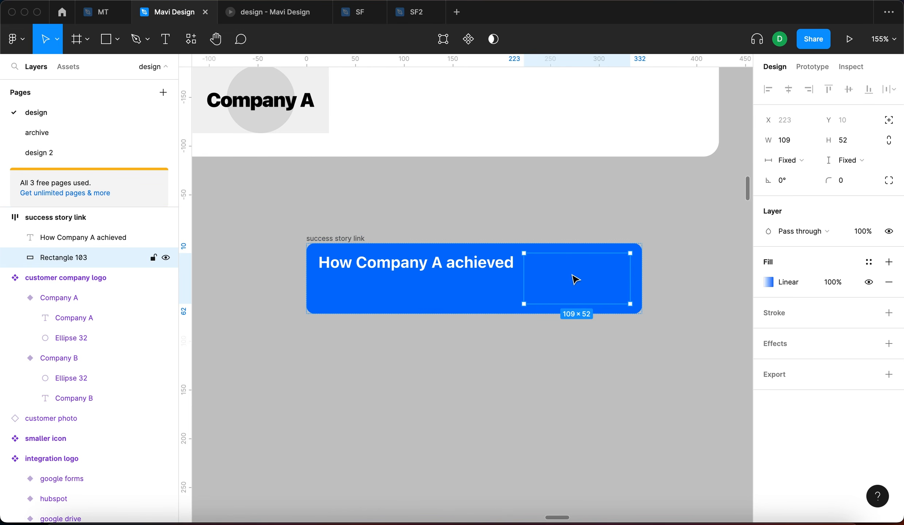
# - Give the pasted gradient rectangle absolute position and align it to the frame's vertical center and right edge
pyautogui.click(887, 124)
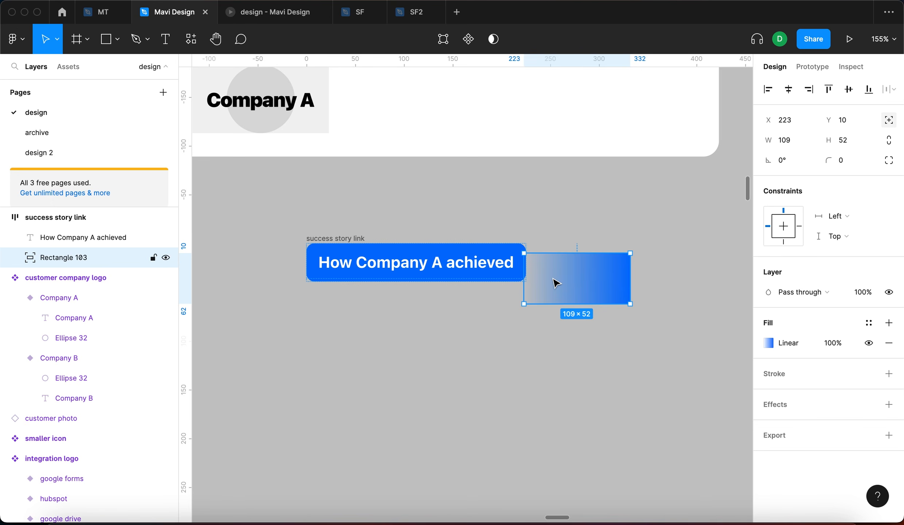
pyautogui.hotkey('alt', 'v')
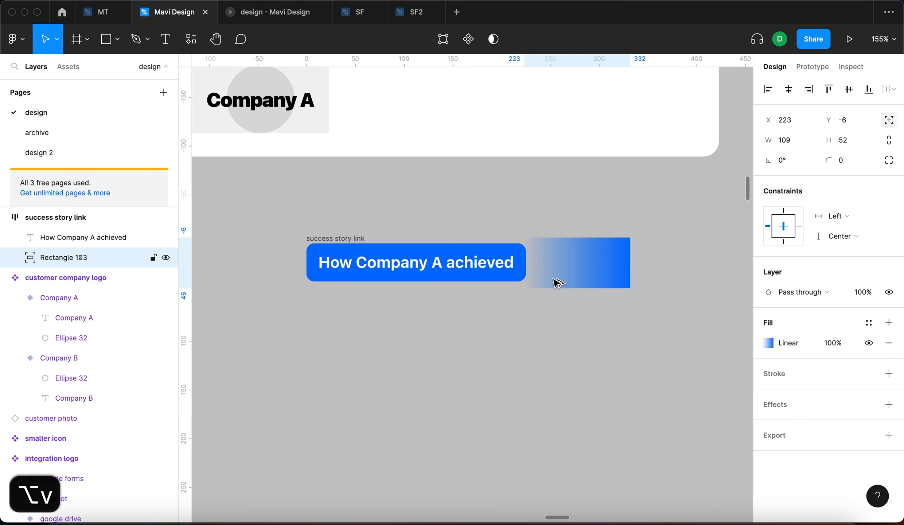
pyautogui.hotkey('alt', 'd')
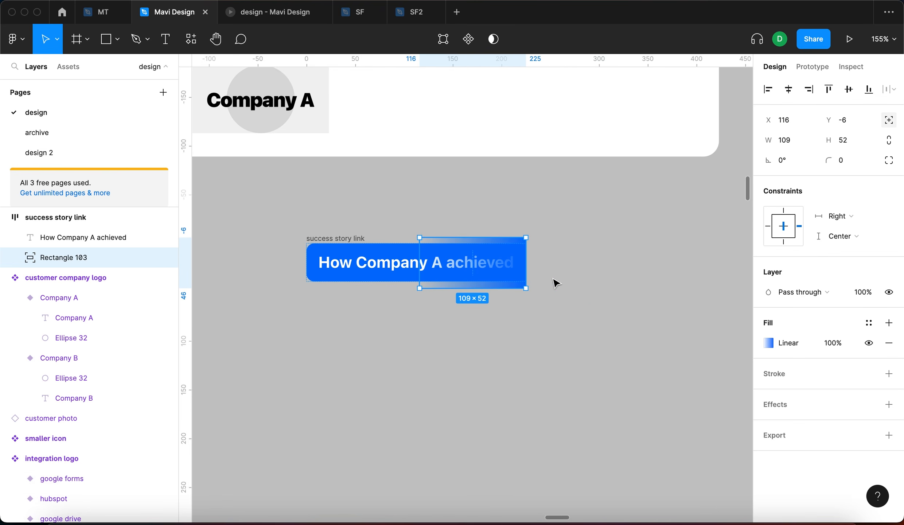
# - Trim the gradient rectangle's top and bottom edges to match the link frame, making it 39 high at Y 0
pyautogui.scroll(5, 488, 285)
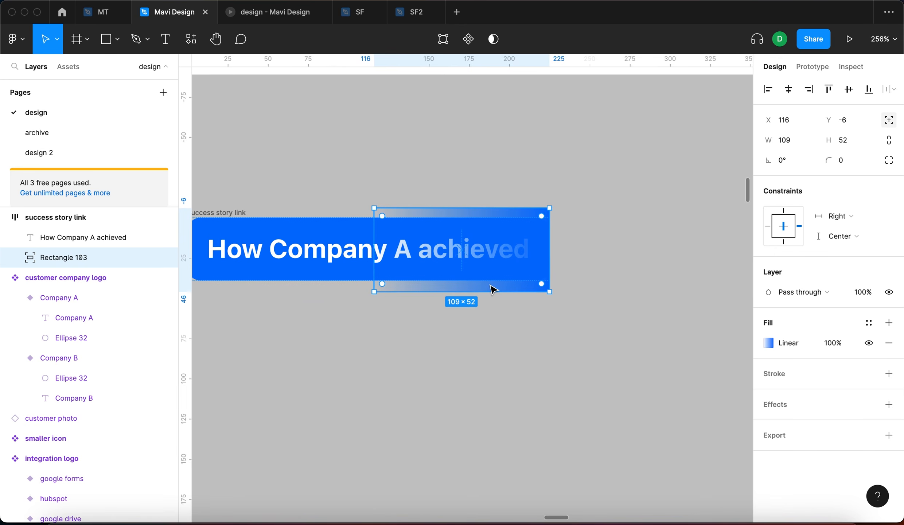
pyautogui.scroll(-3, 526, 286)
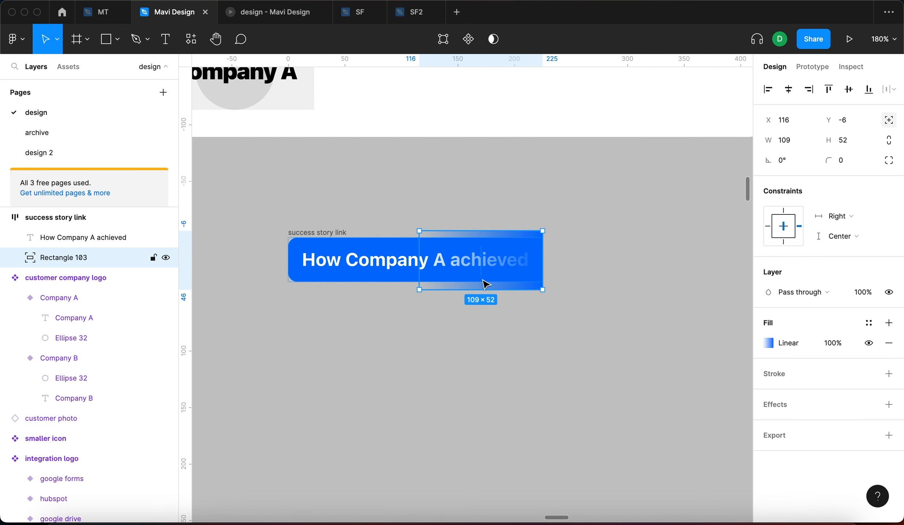
pyautogui.scroll(4, 486, 284)
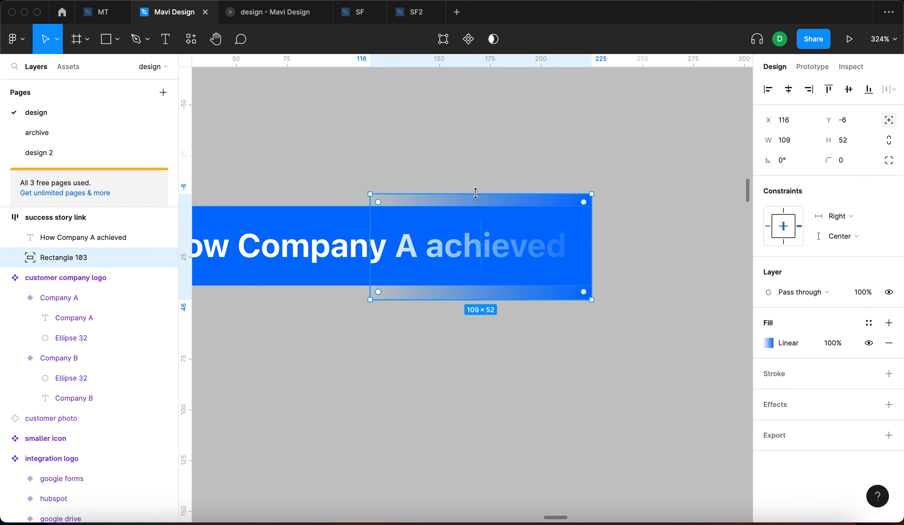
pyautogui.moveTo(477, 193); pyautogui.dragTo(475, 205)
pyautogui.moveTo(448, 287); pyautogui.dragTo(449, 285)
pyautogui.hscroll(-3, 440, 228)
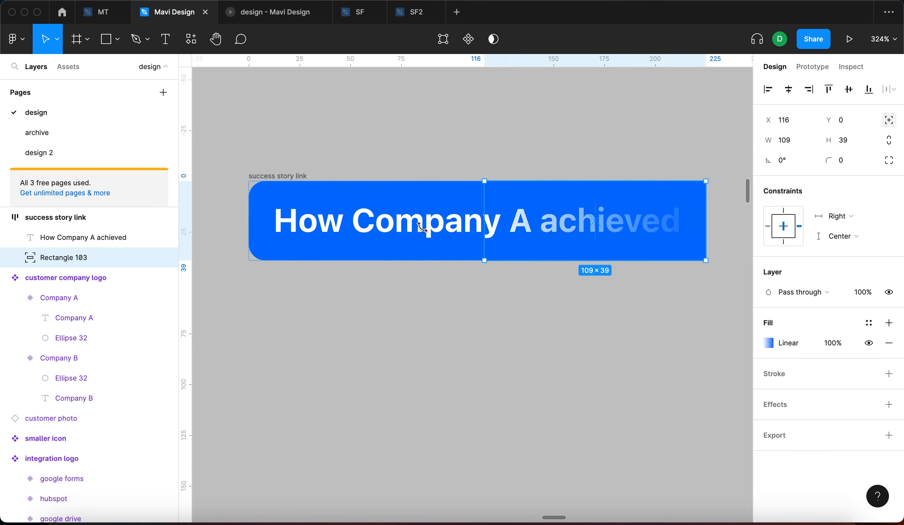
pyautogui.click(470, 323)
pyautogui.scroll(-5, 574, 266)
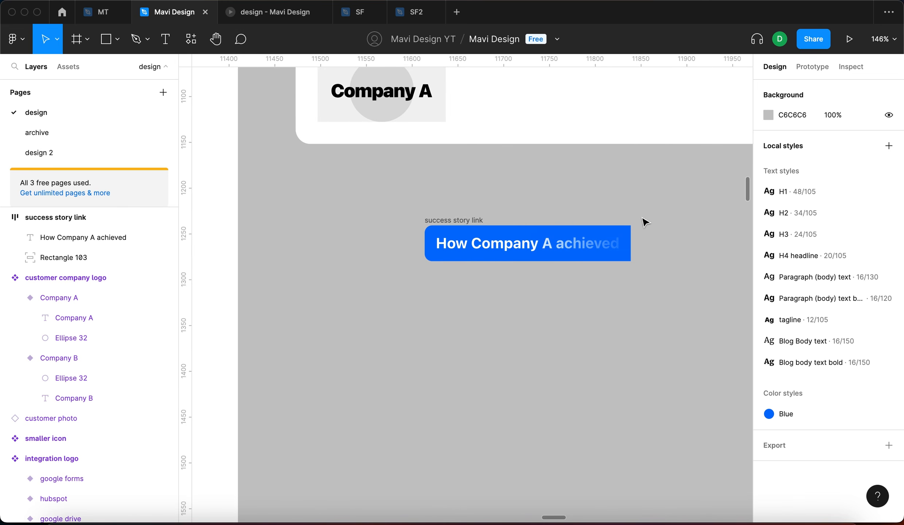
# - Narrow the gradient rectangle from its left edge to a width of 60, keeping its right edge in place
pyautogui.click(568, 250)
pyautogui.scroll(5, 664, 240)
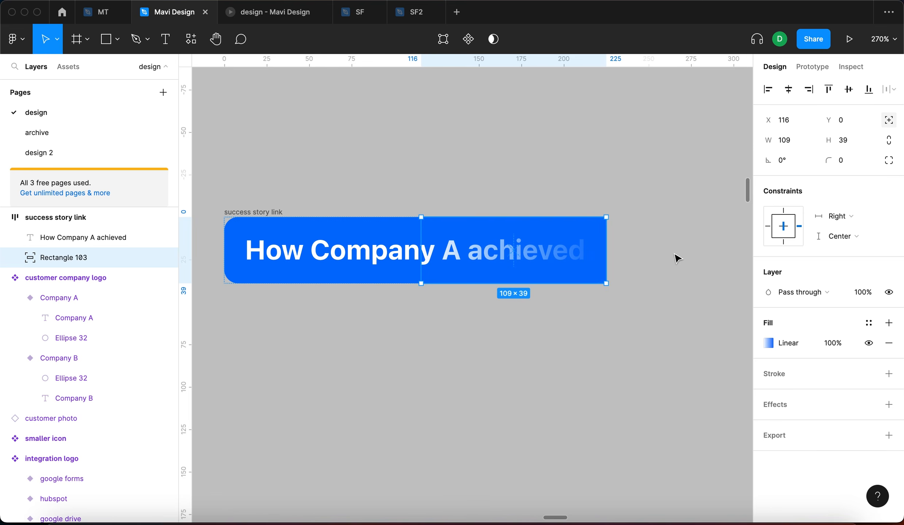
pyautogui.click(560, 313)
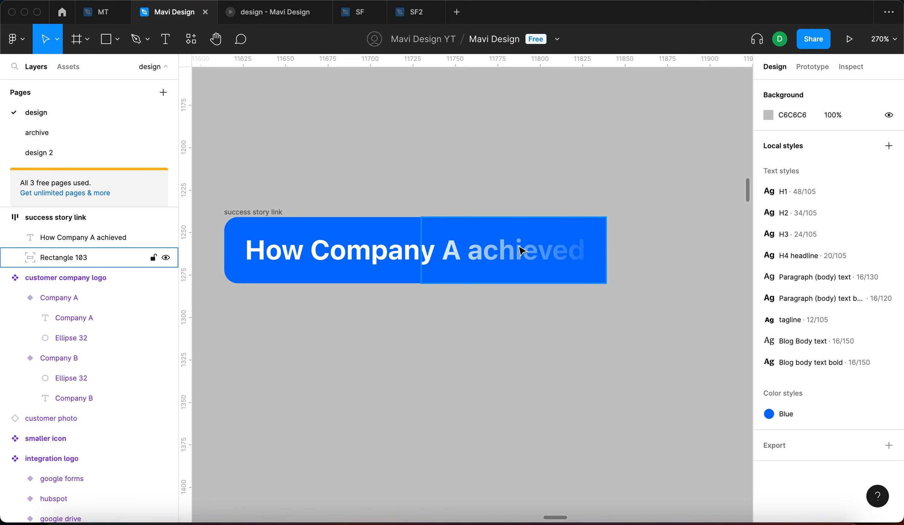
pyautogui.click(577, 265)
pyautogui.moveTo(417, 237); pyautogui.dragTo(504, 238)
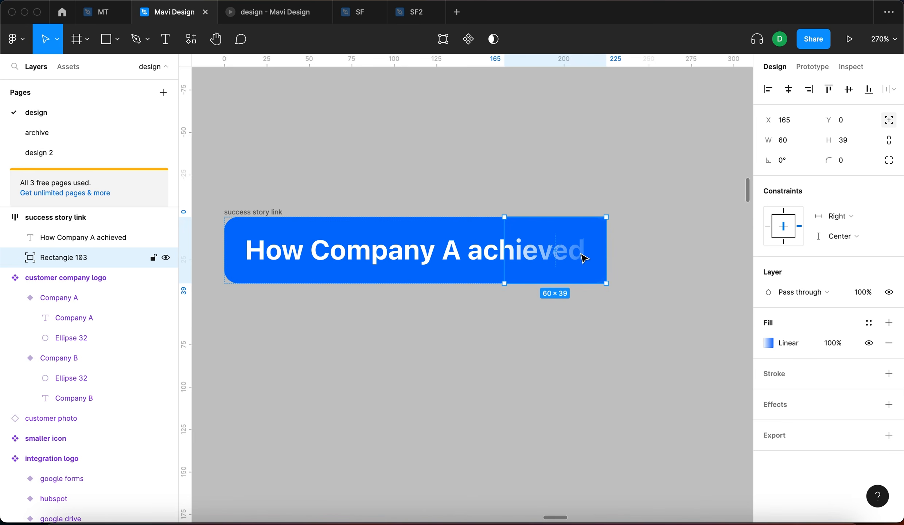
# - Open the gradient rectangle's linear fill for editing
pyautogui.click(769, 343)
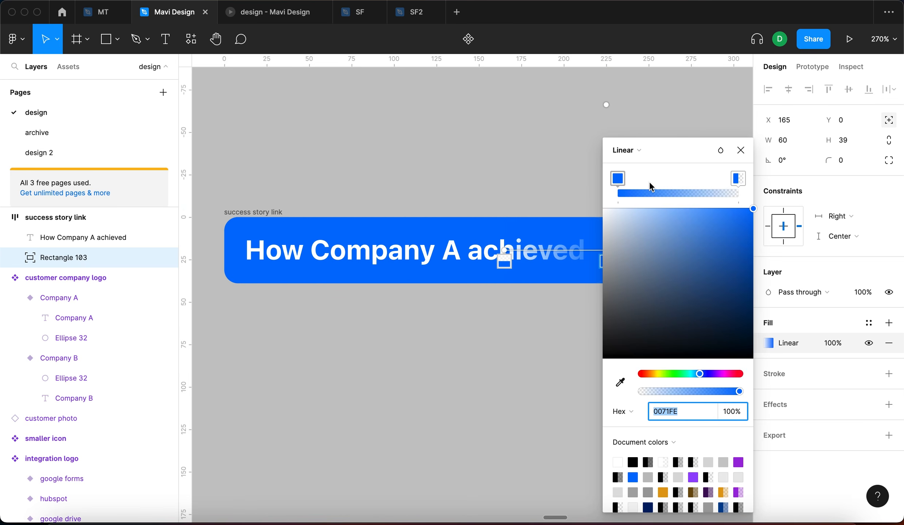
pyautogui.scroll(-3, 430, 312)
pyautogui.hscroll(2, 429, 313)
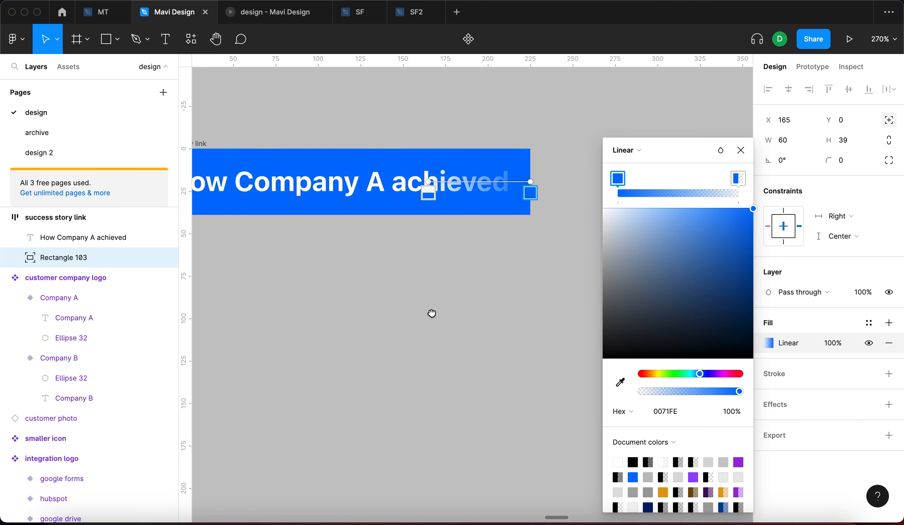
pyautogui.click(648, 193)
pyautogui.press('super+z')
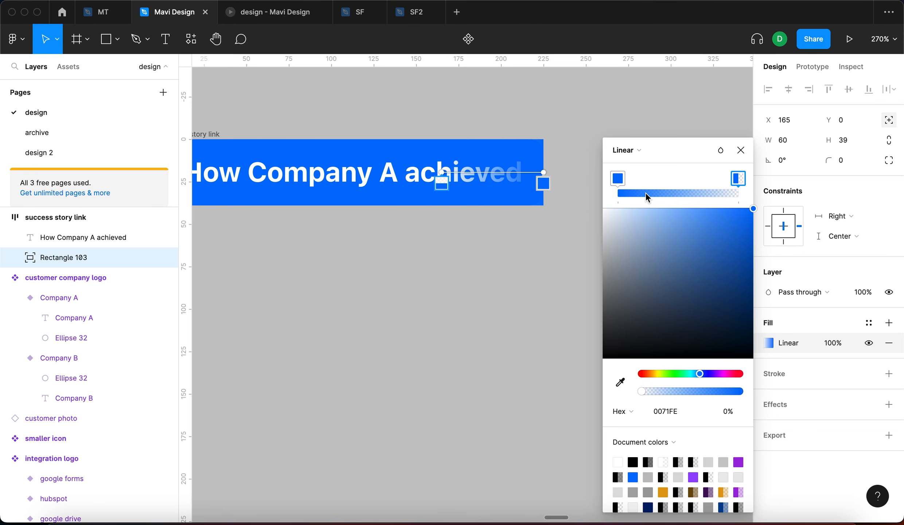
pyautogui.click(645, 193)
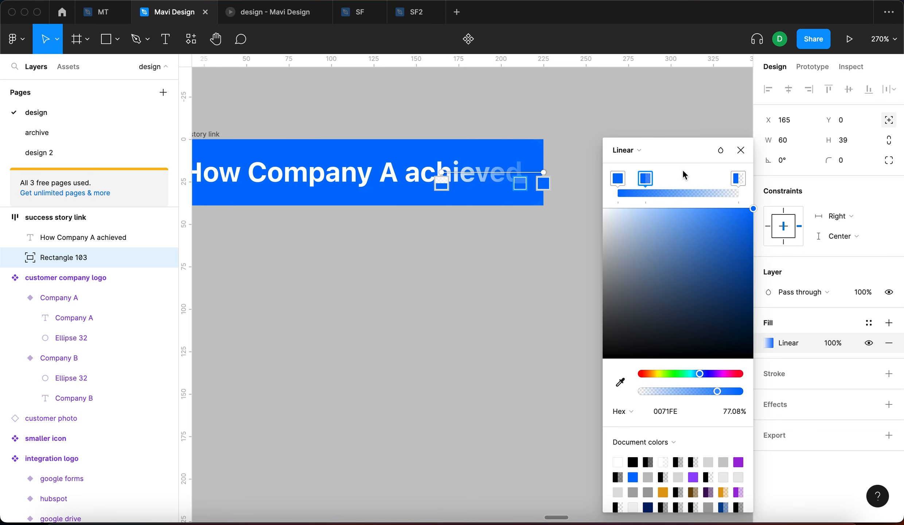
pyautogui.moveTo(717, 391); pyautogui.dragTo(750, 395)
pyautogui.moveTo(643, 185)
pyautogui.mouseDown()
pyautogui.moveTo(717, 185)
pyautogui.moveTo(619, 187)
pyautogui.moveTo(650, 188)
pyautogui.mouseUp()
pyautogui.press('BackSpace')
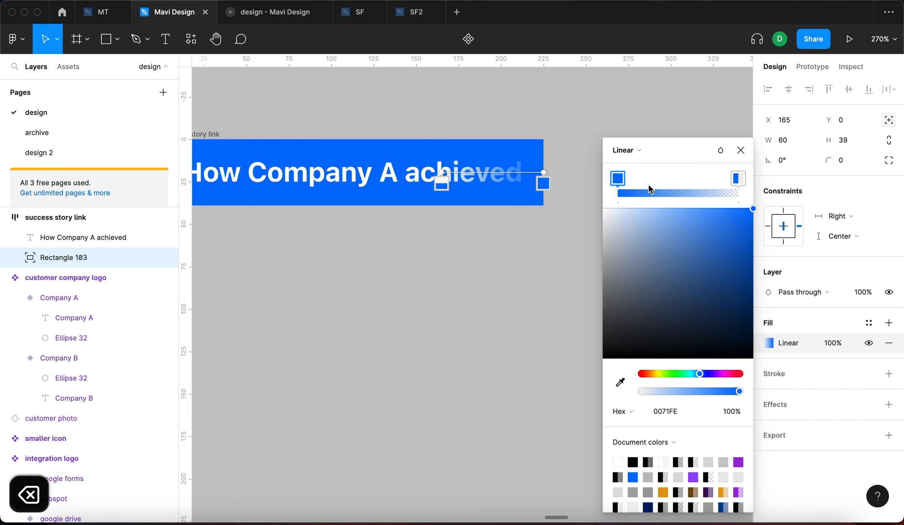
# - Shift the gradient's solid blue stop inward by about a fifth of its length and close the fill settings
pyautogui.moveTo(618, 178); pyautogui.dragTo(646, 188)
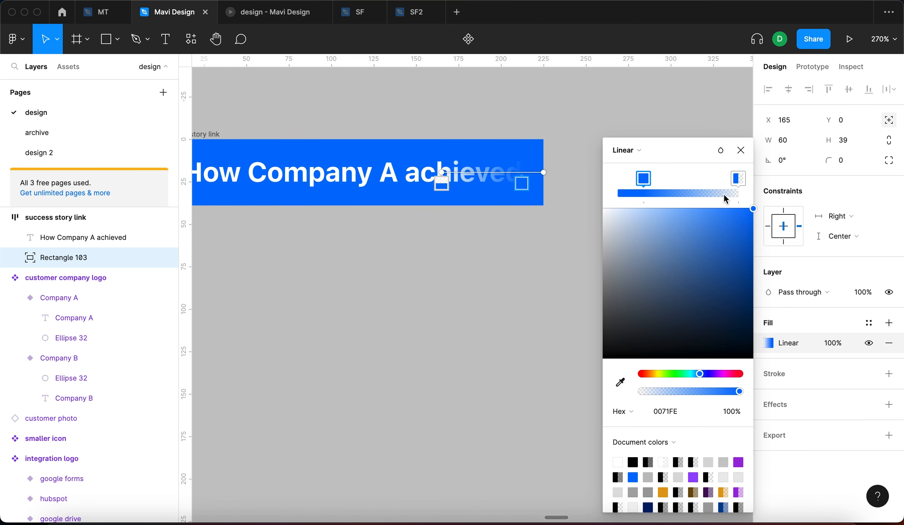
pyautogui.click(741, 150)
pyautogui.press('Escape')
pyautogui.moveTo(379, 294); pyautogui.dragTo(482, 308)
pyautogui.scroll(-5, 517, 303)
pyautogui.scroll(5, 542, 297)
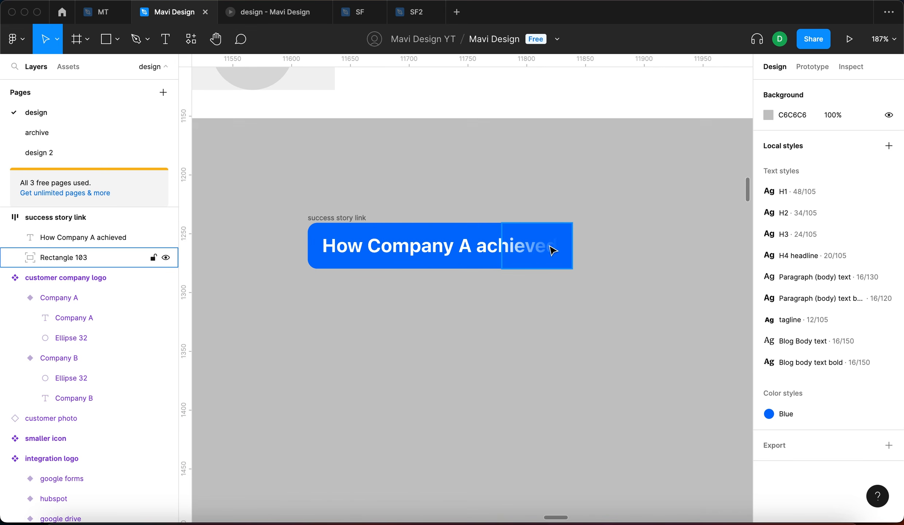
pyautogui.click(549, 248)
pyautogui.click(577, 331)
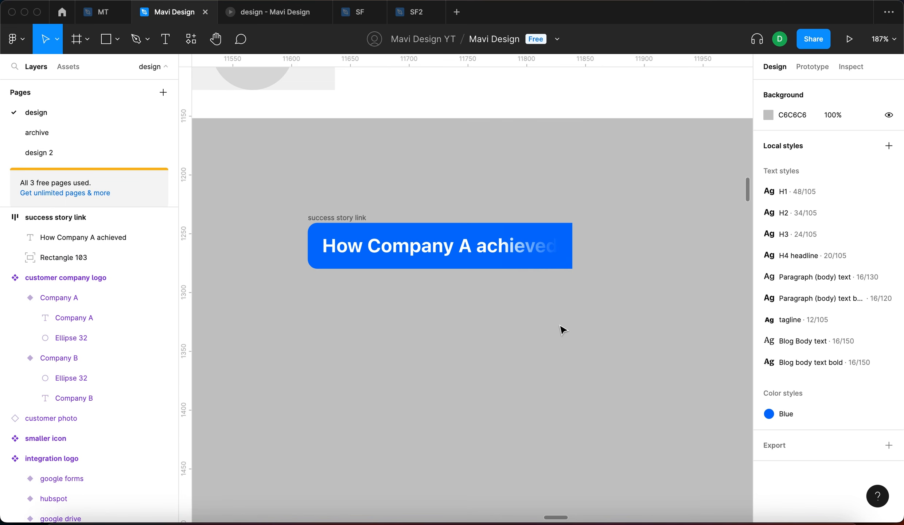
# - Turn on Clip content for the success story link frame
pyautogui.click(551, 250)
pyautogui.click(315, 220)
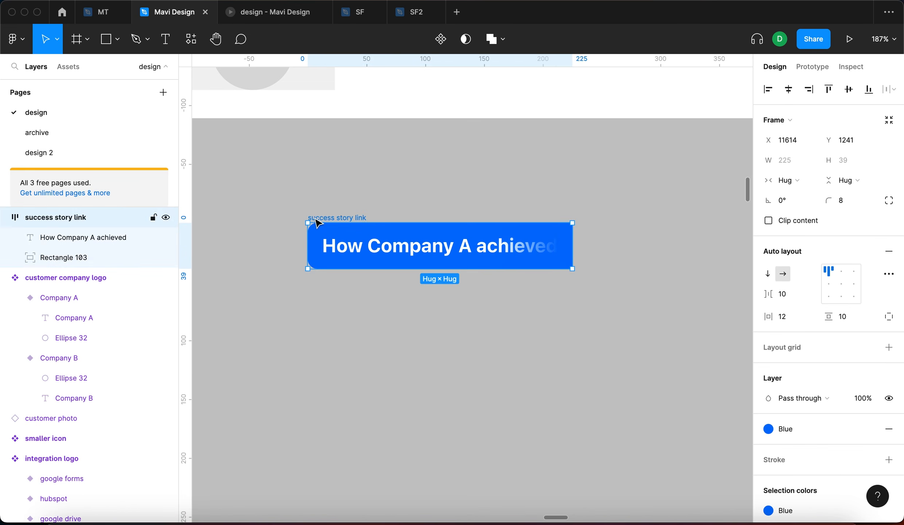
pyautogui.click(798, 223)
pyautogui.click(647, 317)
pyautogui.click(528, 348)
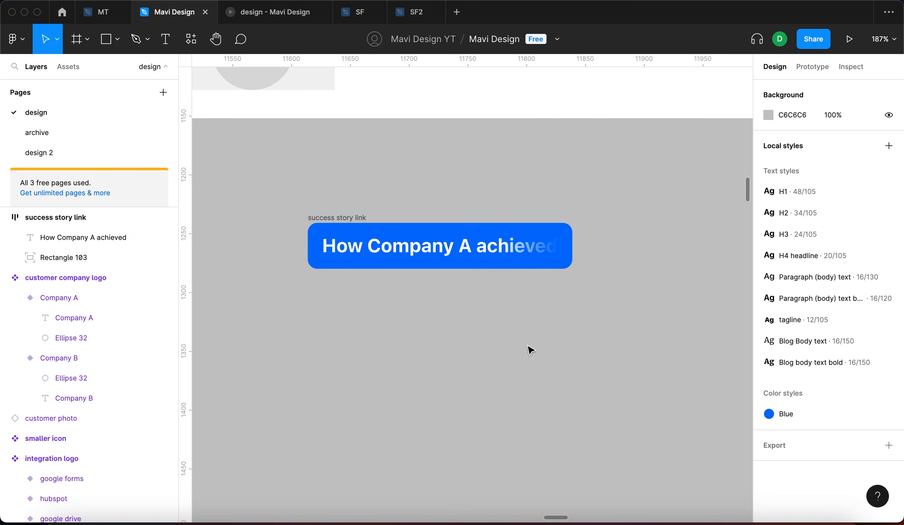
# - Rename the gradient rectangle layer as fade-out
pyautogui.click(568, 258)
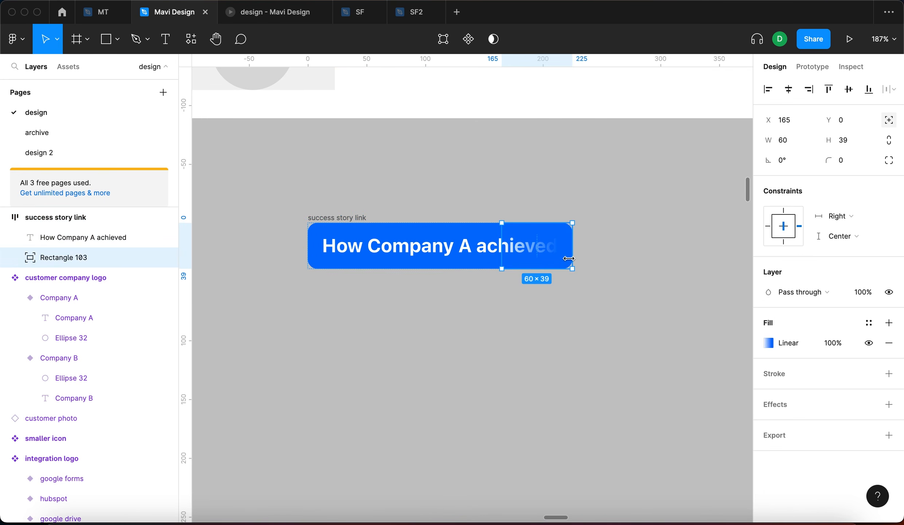
pyautogui.click(520, 369)
pyautogui.doubleClick(60, 257)
pyautogui.write('fade-out')
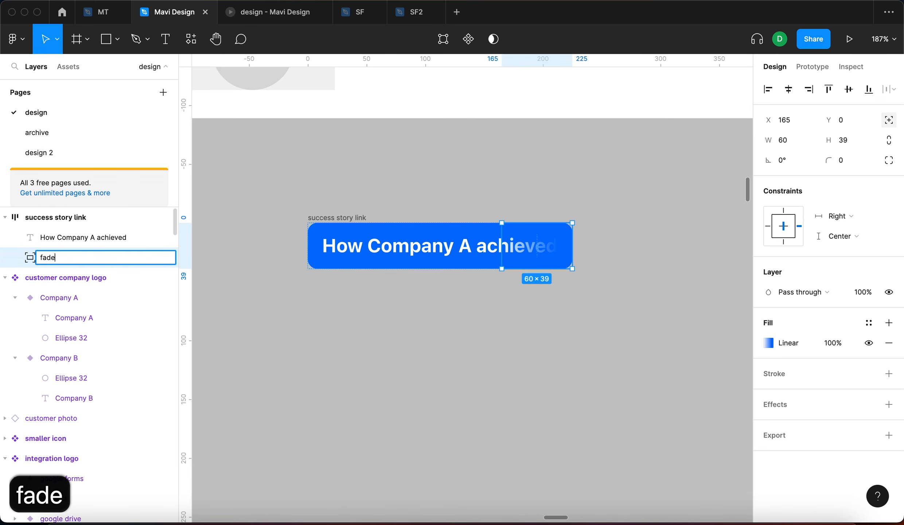
pyautogui.press('Return')
pyautogui.click(265, 329)
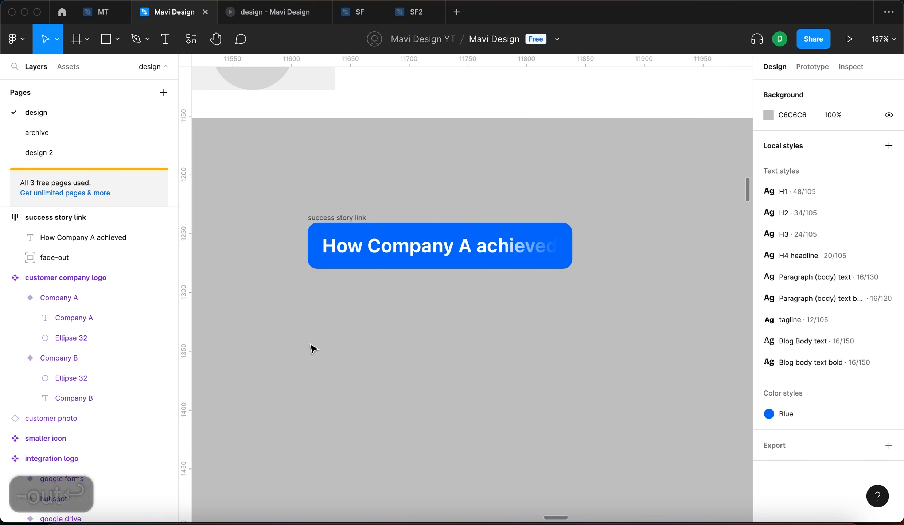
# - Append the filler text "asdf asdf" to the headline "How Company A achieved" in the success story link
pyautogui.scroll(-5, 470, 361)
pyautogui.scroll(5, 467, 337)
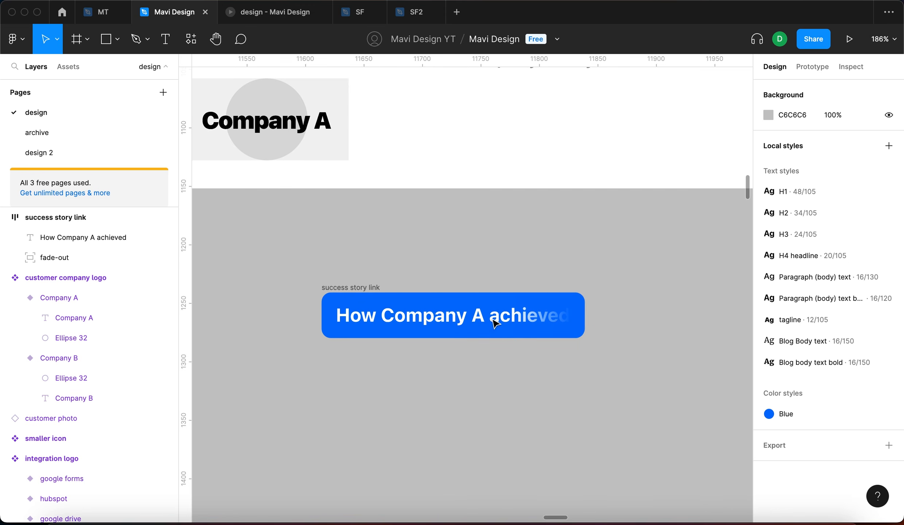
pyautogui.click(371, 288)
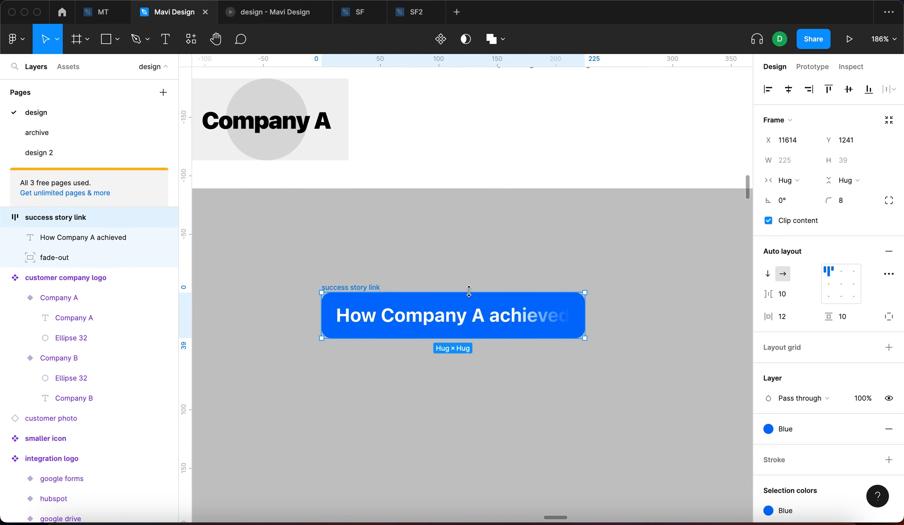
pyautogui.doubleClick(441, 315)
pyautogui.press('Right')
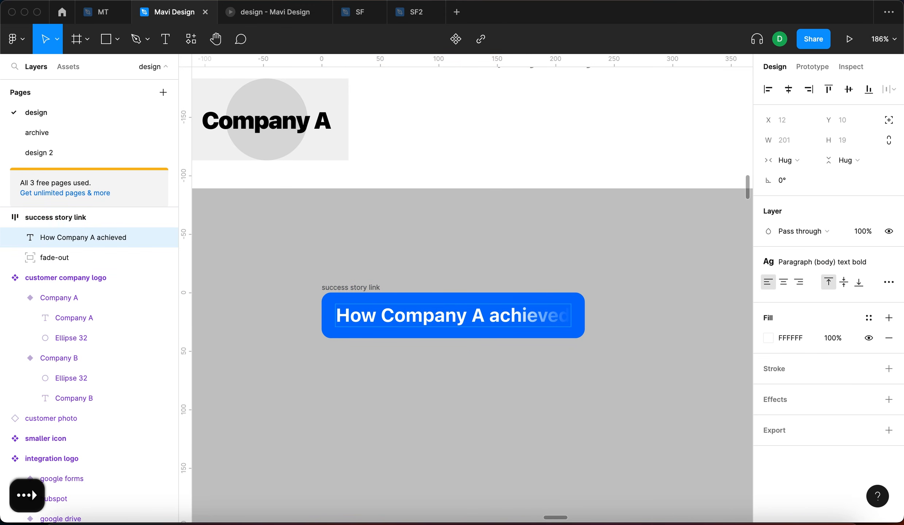
pyautogui.write('asdf asdf')
pyautogui.press('Escape')
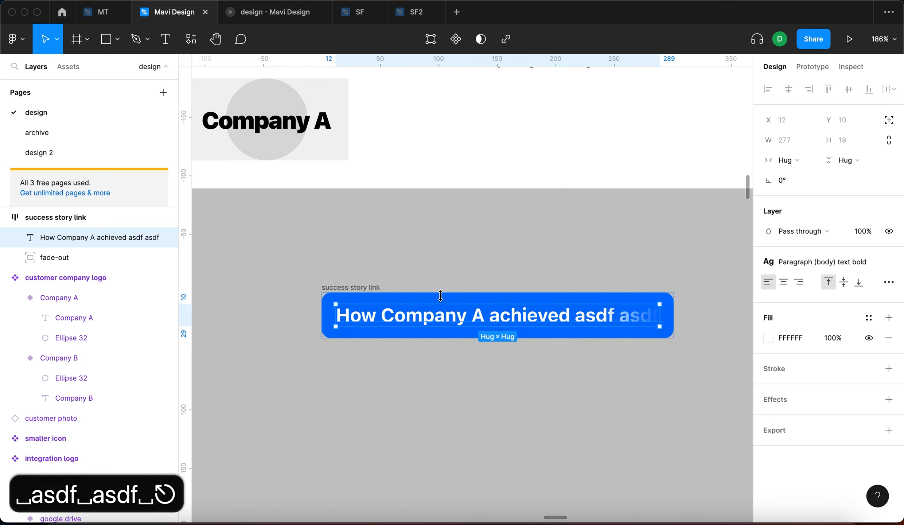
# - Move the success story link frame up and slightly right to X 11634, Y 1200, and deselect it
pyautogui.click(369, 262)
pyautogui.moveTo(349, 286); pyautogui.dragTo(373, 239)
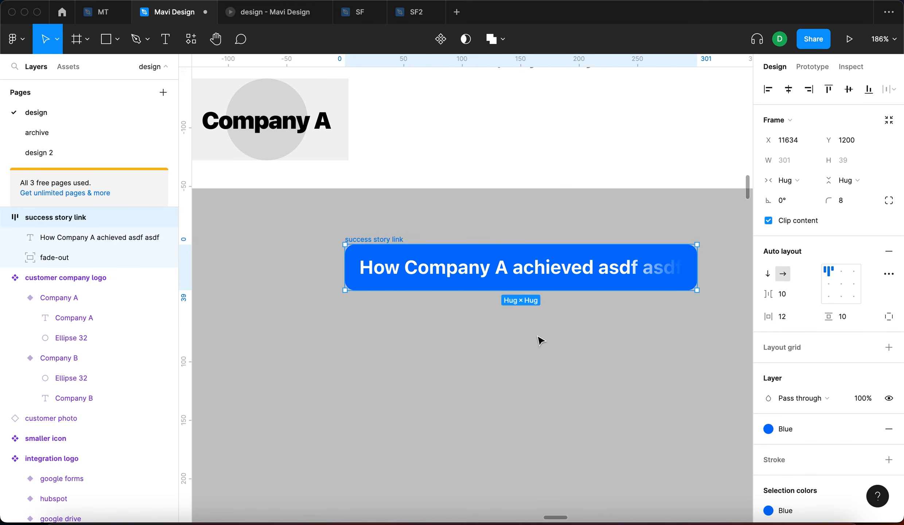
pyautogui.hscroll(5, 517, 326)
pyautogui.click(509, 334)
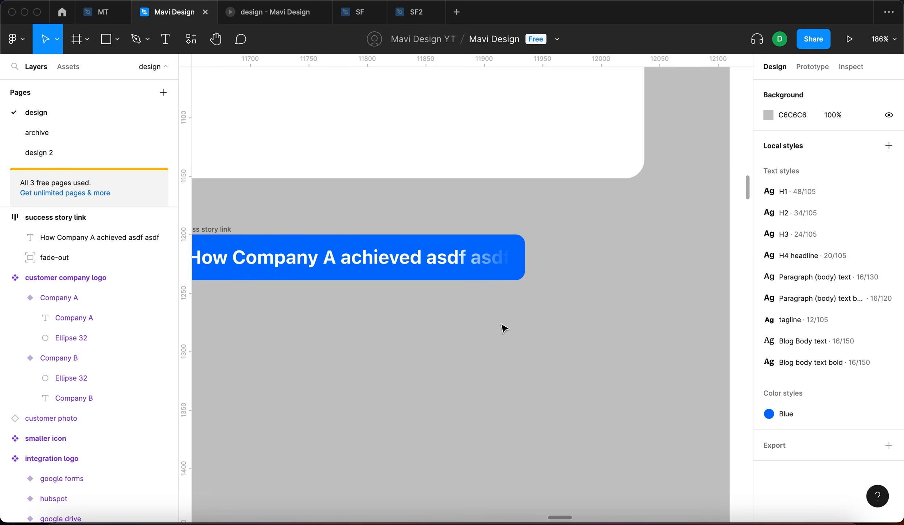
pyautogui.click(477, 271)
pyautogui.click(484, 328)
pyautogui.scroll(-5, 496, 340)
pyautogui.scroll(1, 530, 289)
pyautogui.click(502, 384)
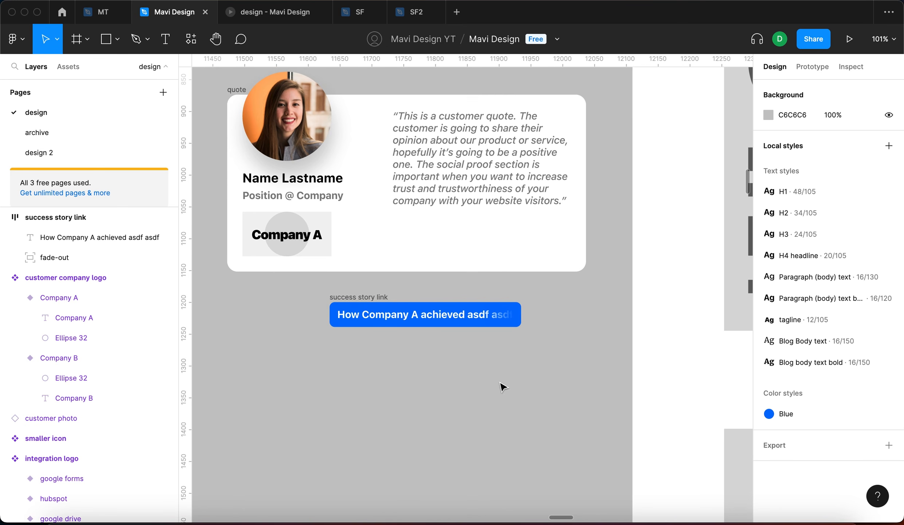
pyautogui.scroll(3, 393, 386)
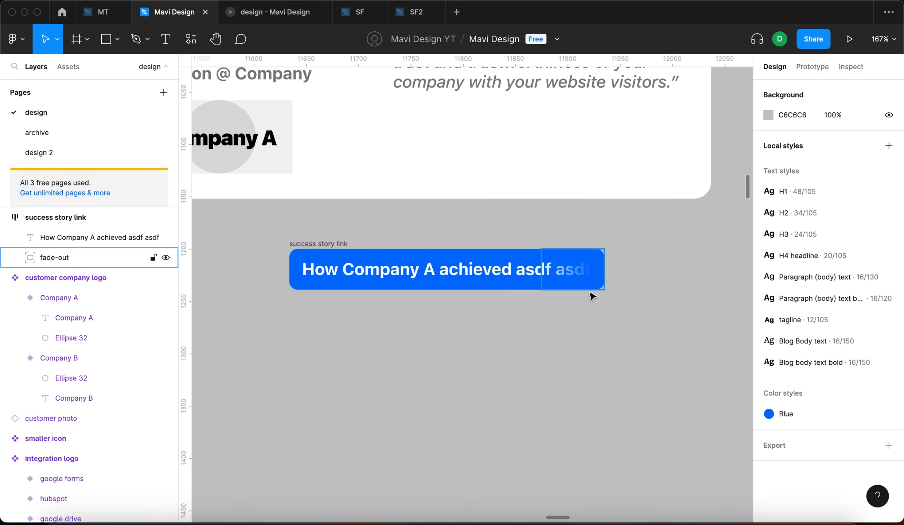
pyautogui.hscroll(3, 558, 313)
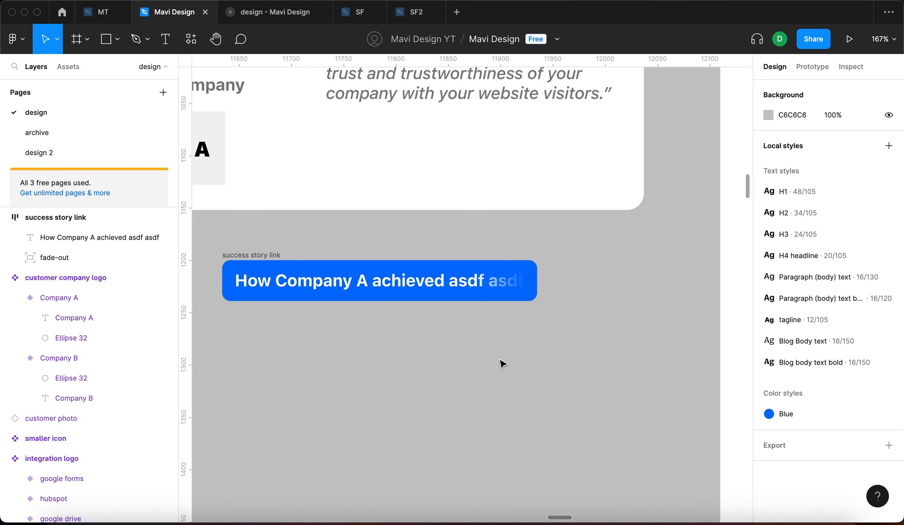
# - Place a horizontal arrow 100 px long below the success story link and set its stroke weight to 2
pyautogui.hotkey('shift', 'l')
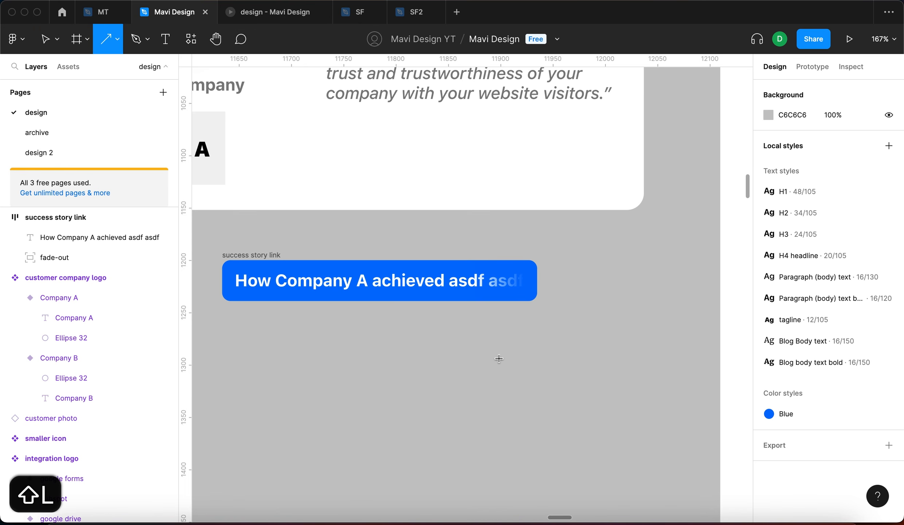
pyautogui.click(499, 358)
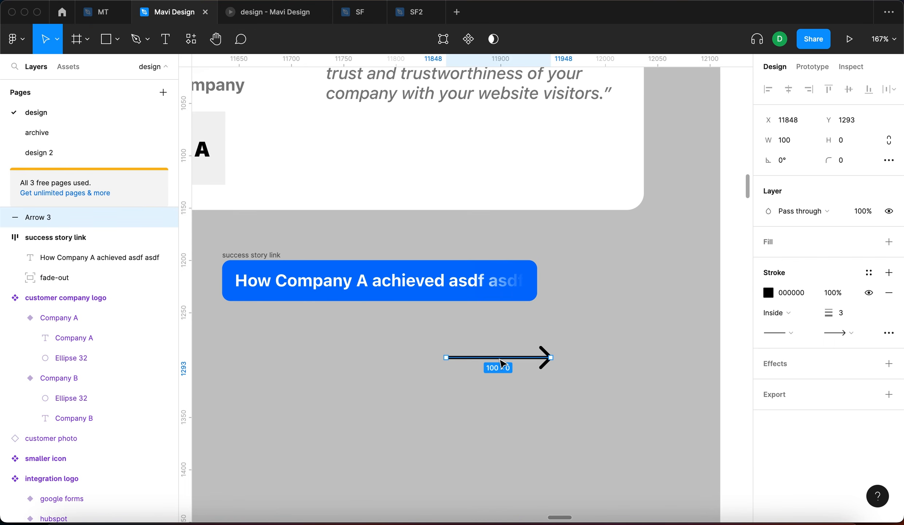
pyautogui.click(840, 313)
pyautogui.press('Down')
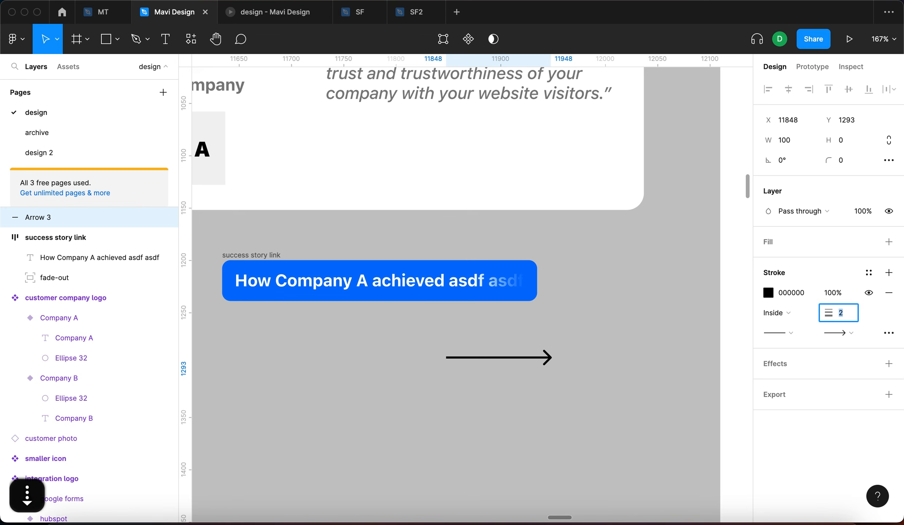
pyautogui.press('Down')
pyautogui.press('Up')
pyautogui.press('Return')
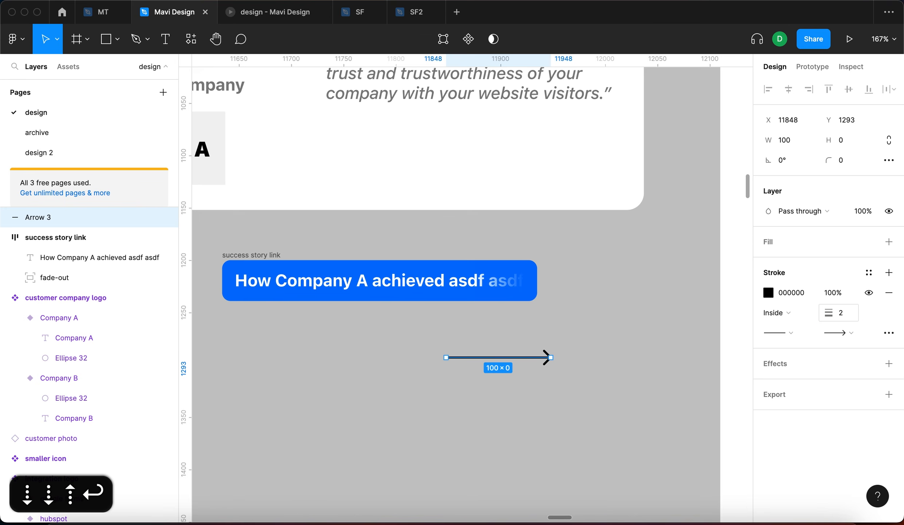
# - Shorten the arrow to a width of 40 by moving its tail end point to the right
pyautogui.press('Return')
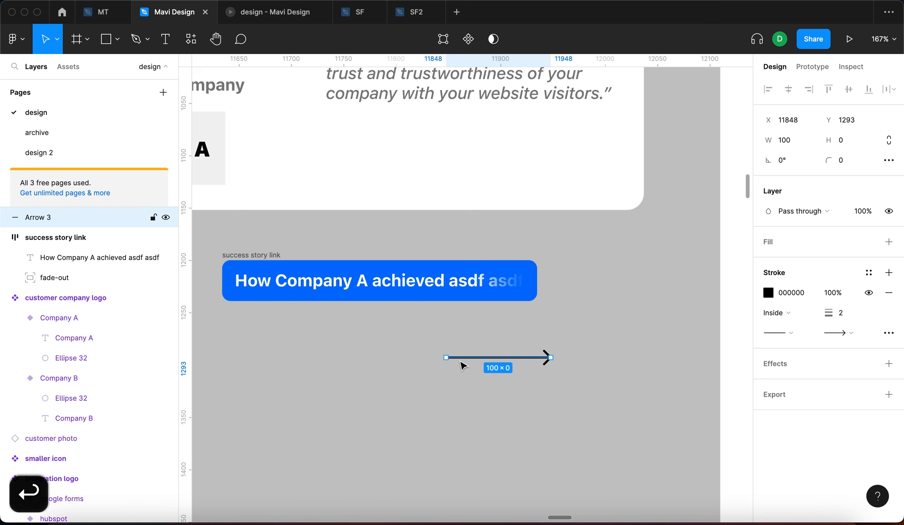
pyautogui.click(446, 357)
pyautogui.hotkey('shift', 'Right')
pyautogui.hotkey('shift', 'Right')
pyautogui.hotkey('shift', 'Right')
pyautogui.hotkey('shift', 'Right')
pyautogui.hotkey('shift', 'Right')
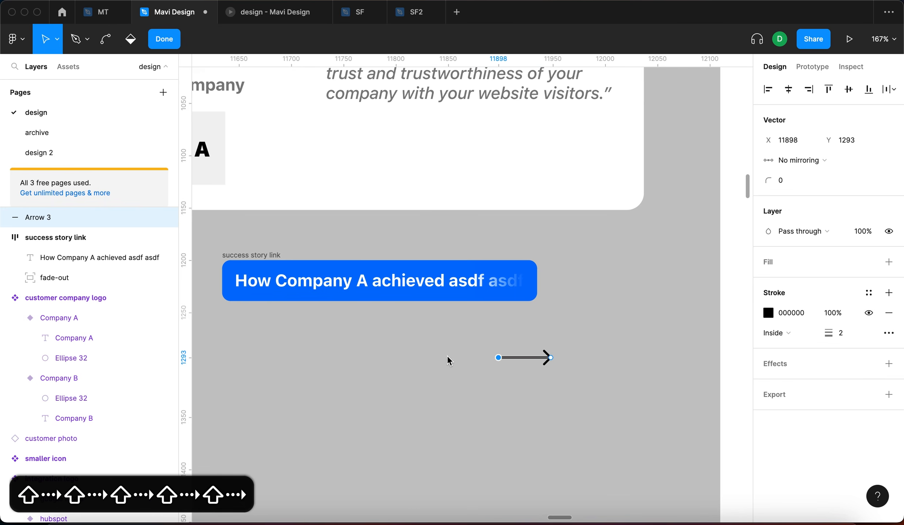
pyautogui.hotkey('shift', 'Right')
pyautogui.press('Return')
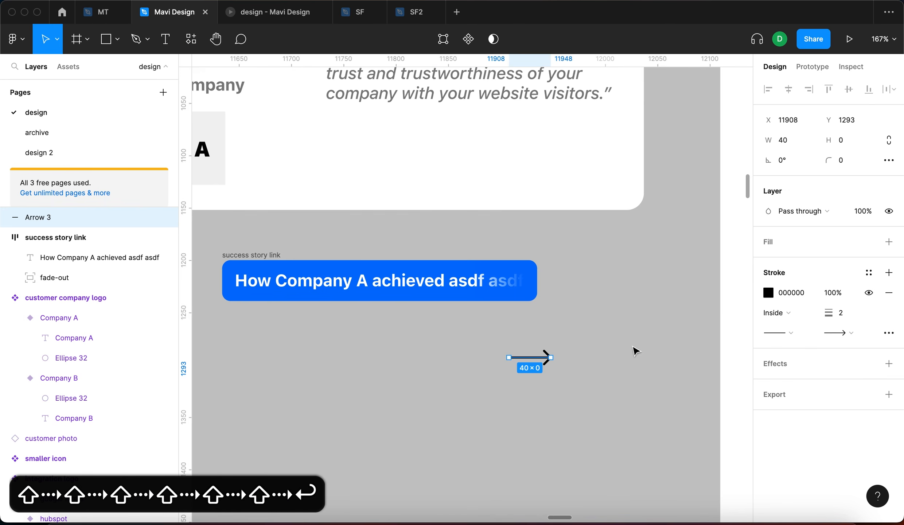
# - Set the arrow's stroke color to white (FFFFFF) and move it to X 11874, Y 1313
pyautogui.click(795, 292)
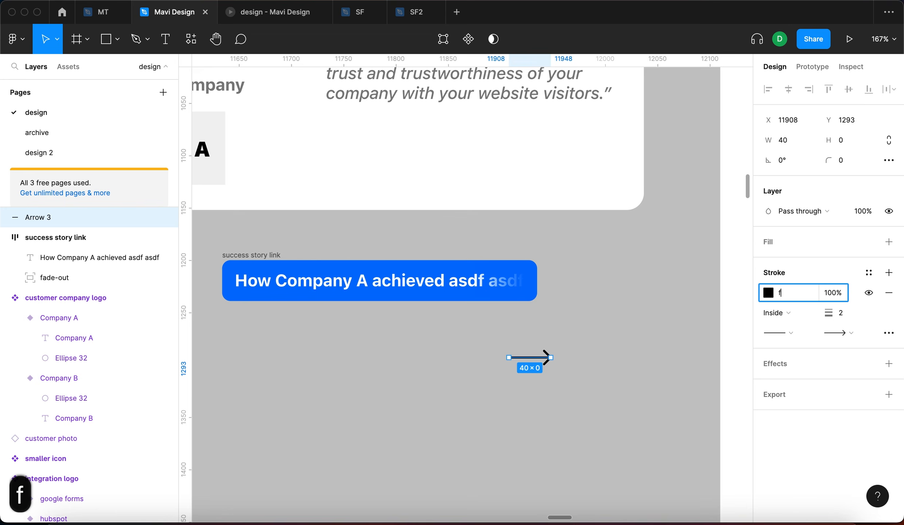
pyautogui.write('f')
pyautogui.press('Return')
pyautogui.click(578, 362)
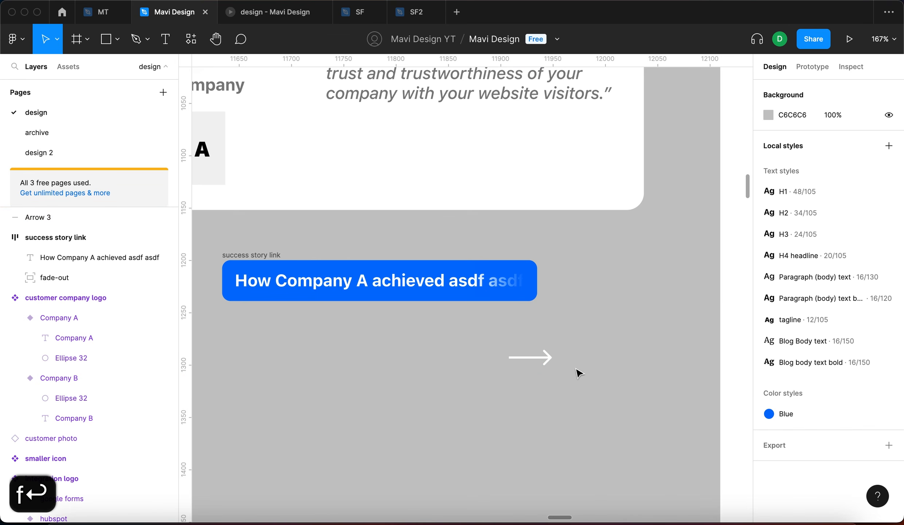
pyautogui.moveTo(591, 337); pyautogui.dragTo(468, 389)
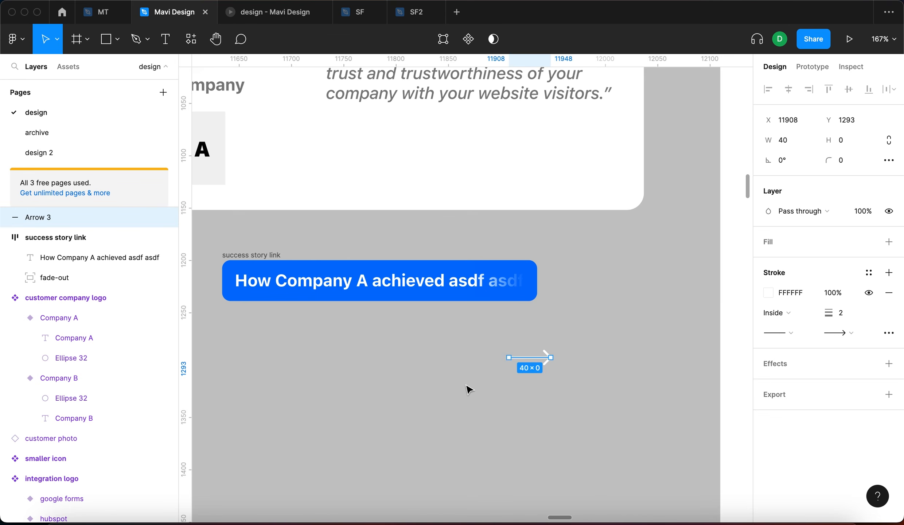
pyautogui.moveTo(542, 357); pyautogui.dragTo(506, 379)
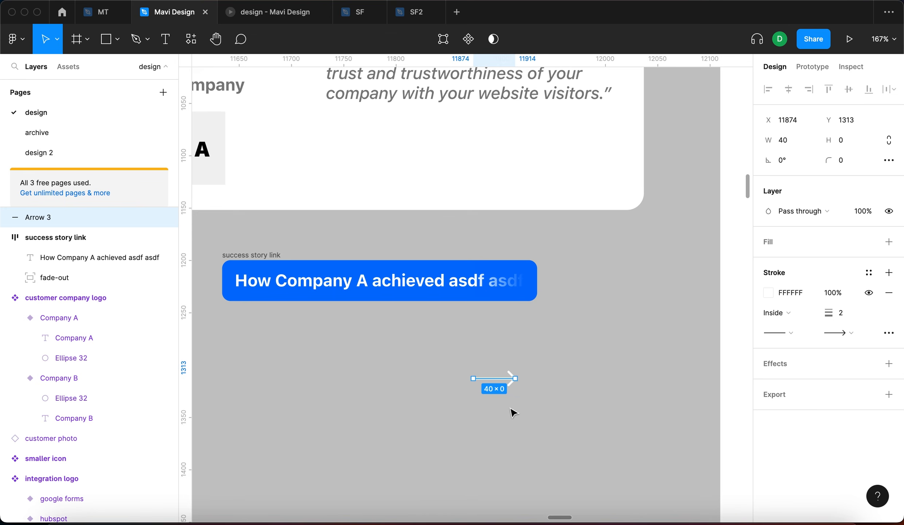
# - Cut the white arrow and paste it inside the success story link frame
pyautogui.click(519, 289)
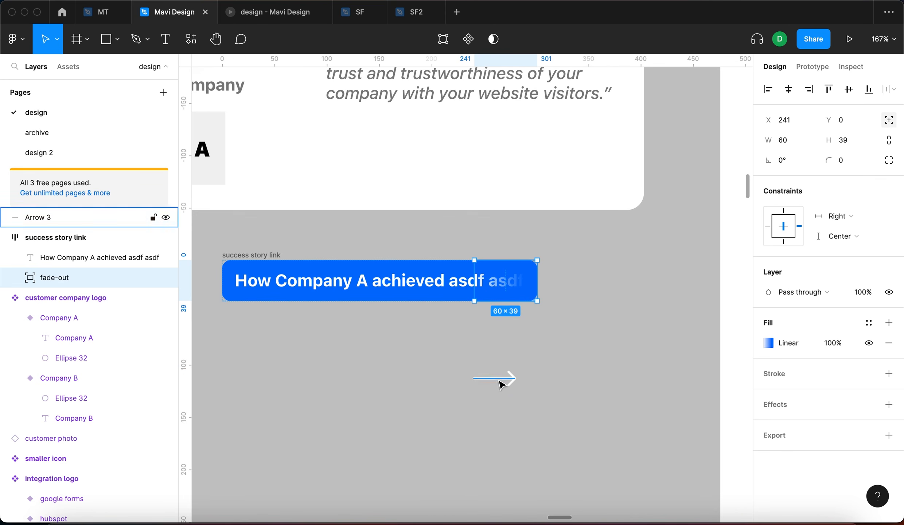
pyautogui.click(499, 378)
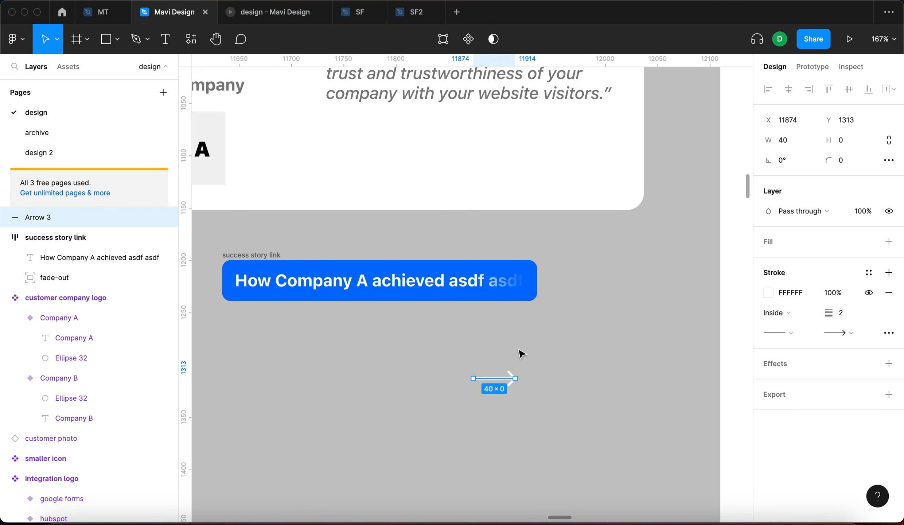
pyautogui.click(475, 357)
pyautogui.click(485, 378)
pyautogui.press('super+x')
pyautogui.click(257, 253)
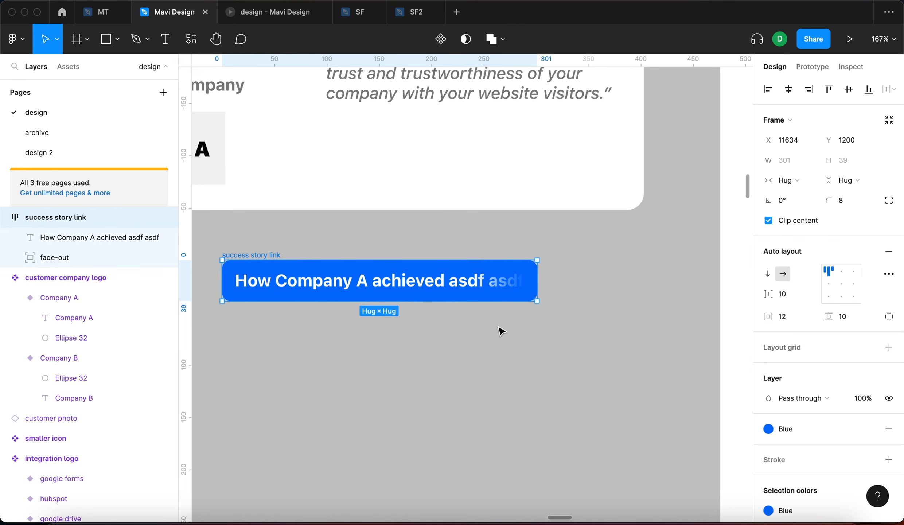
pyautogui.press('super+v')
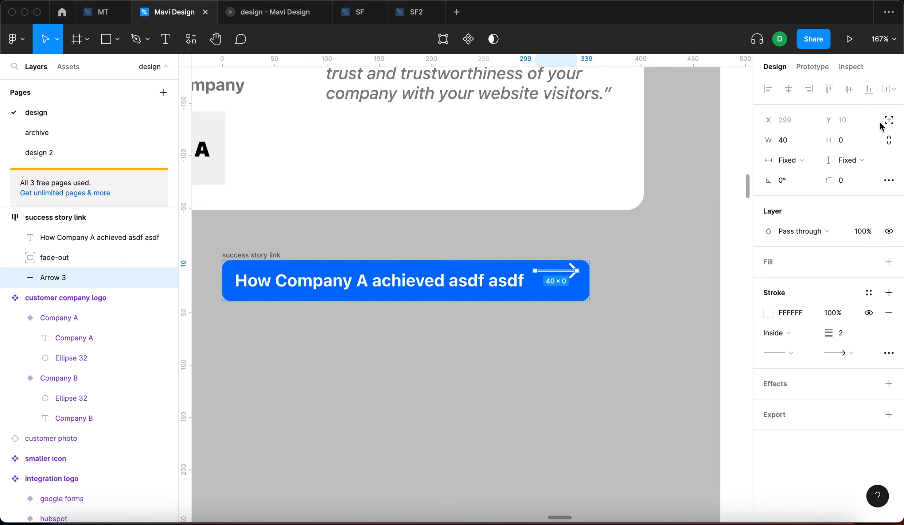
# - Give the arrow an absolute position in the frame with constraints Right and Center
pyautogui.click(892, 123)
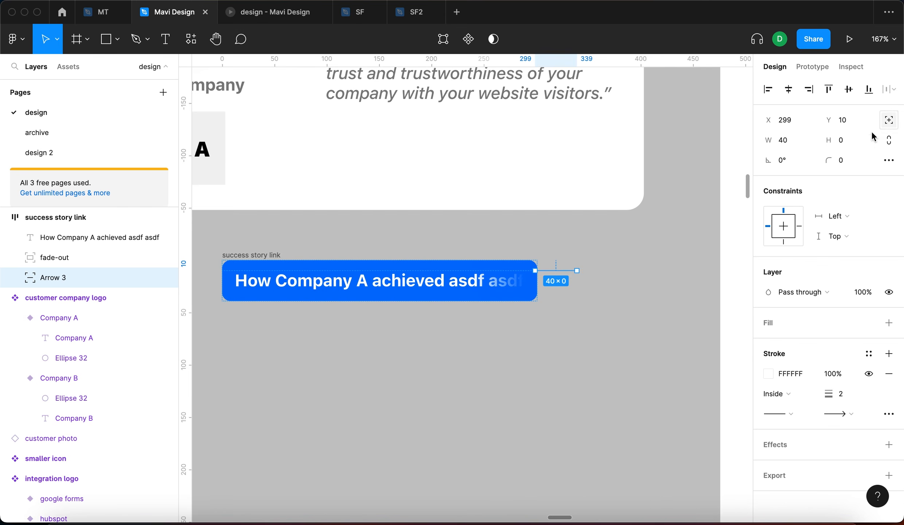
pyautogui.click(862, 217)
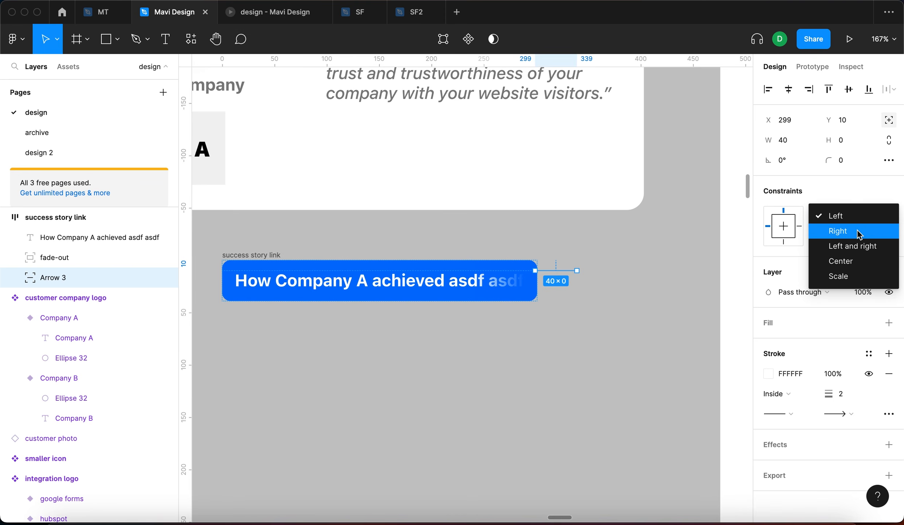
pyautogui.click(857, 231)
pyautogui.click(847, 237)
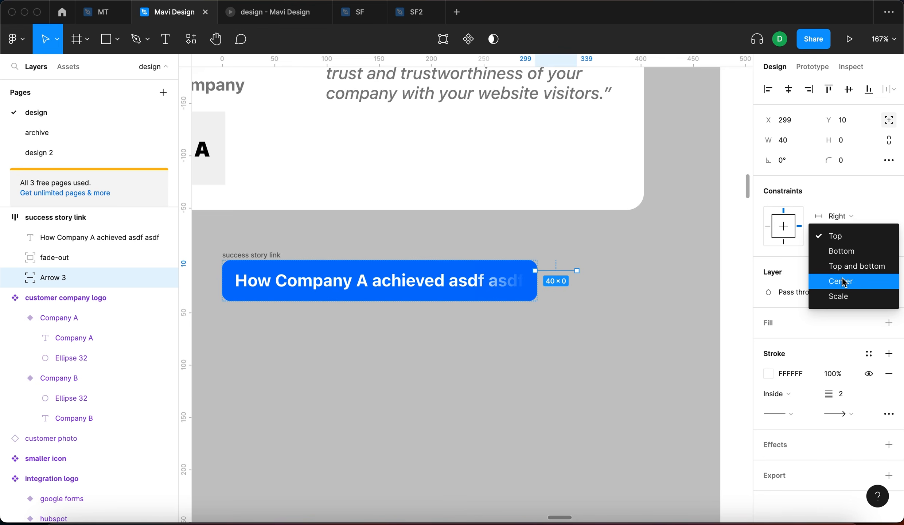
pyautogui.click(844, 282)
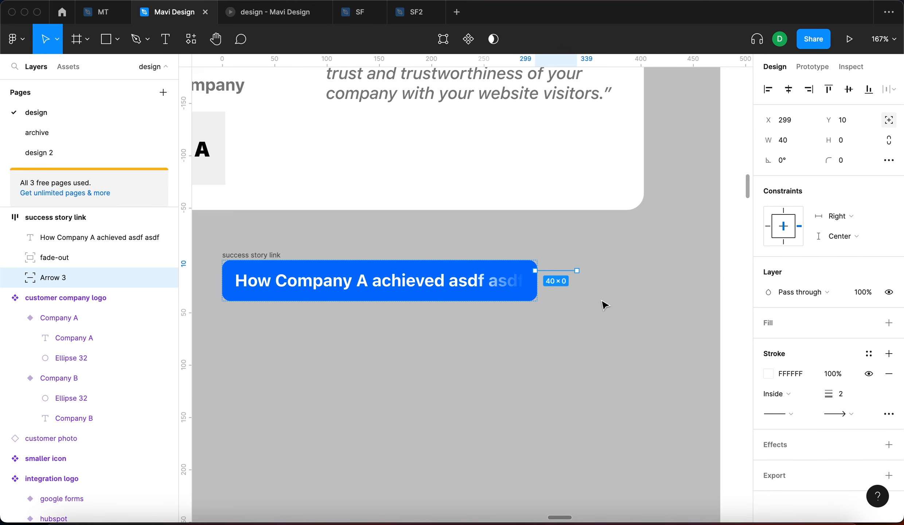
# - Center the arrow vertically in the success story link and shift it left to X 252, Y 20
pyautogui.hotkey('shift', 'Down')
pyautogui.scroll(5, 579, 298)
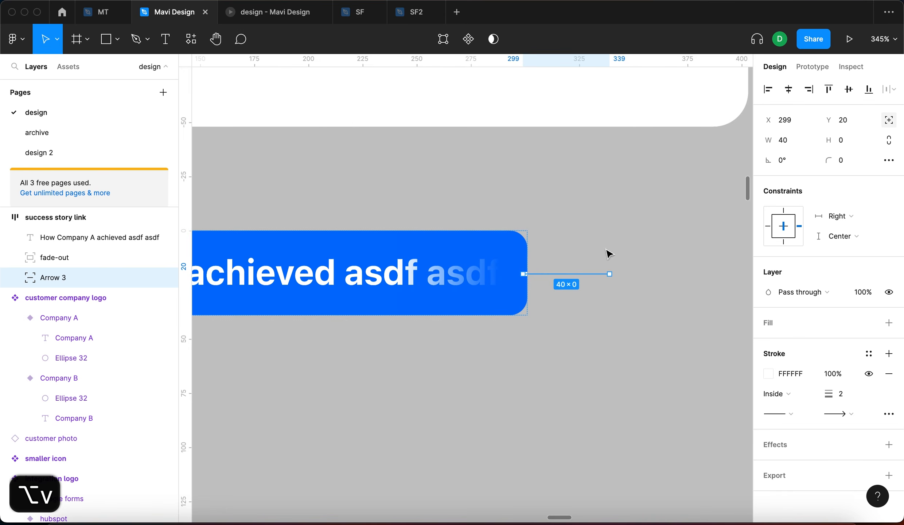
pyautogui.scroll(-3, 565, 271)
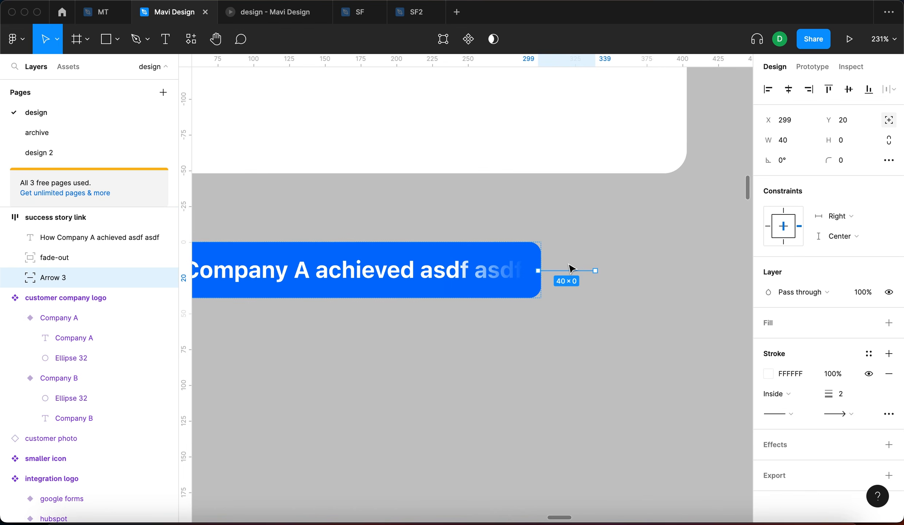
pyautogui.hotkey('shift', 'Left')
pyautogui.hotkey('shift', 'Left')
pyautogui.hotkey('shift', 'Left')
pyautogui.hotkey('shift', 'Left')
pyautogui.hotkey('shift', 'Left')
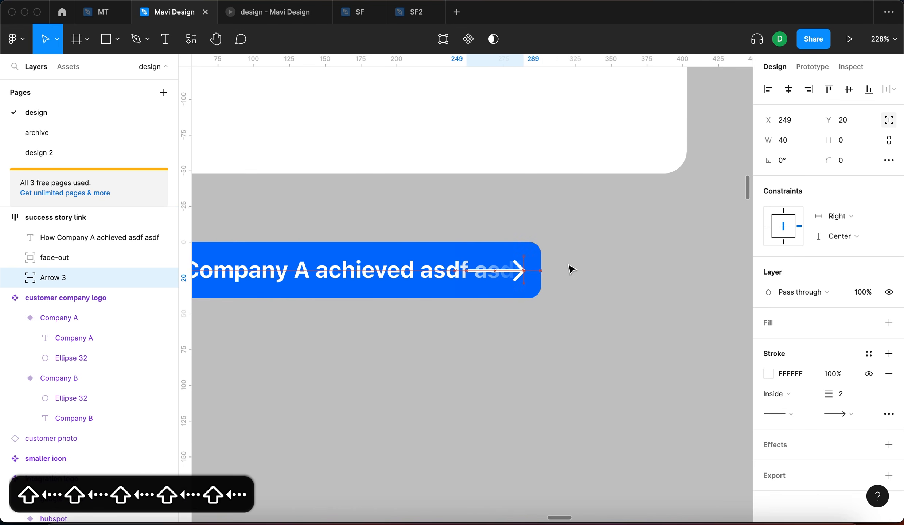
pyautogui.hotkey('shift', 'Right')
pyautogui.hotkey('shift', 'Left')
pyautogui.press('Right')
pyautogui.press('Right')
pyautogui.press('Right')
pyautogui.press('Right')
pyautogui.press('Left')
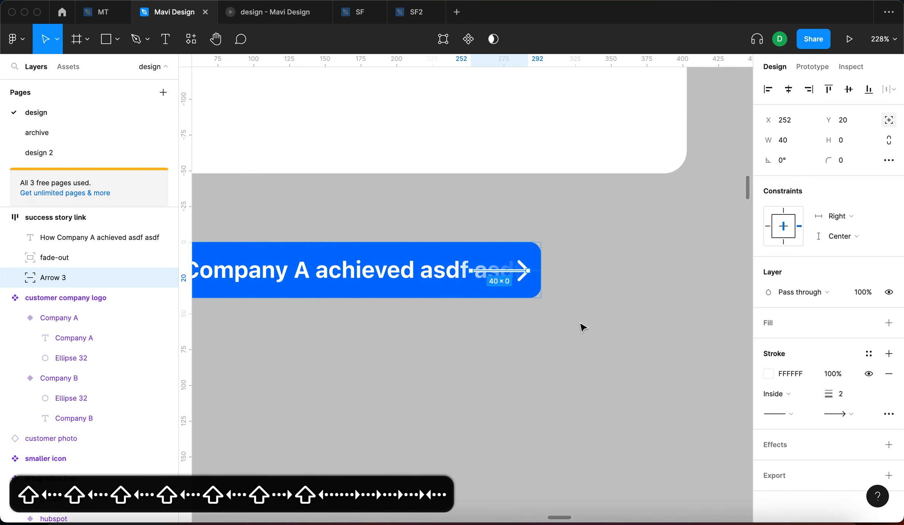
pyautogui.click(579, 322)
# - Switch the success story link frame to individual padding and set its right padding to 52
pyautogui.scroll(-5, 580, 323)
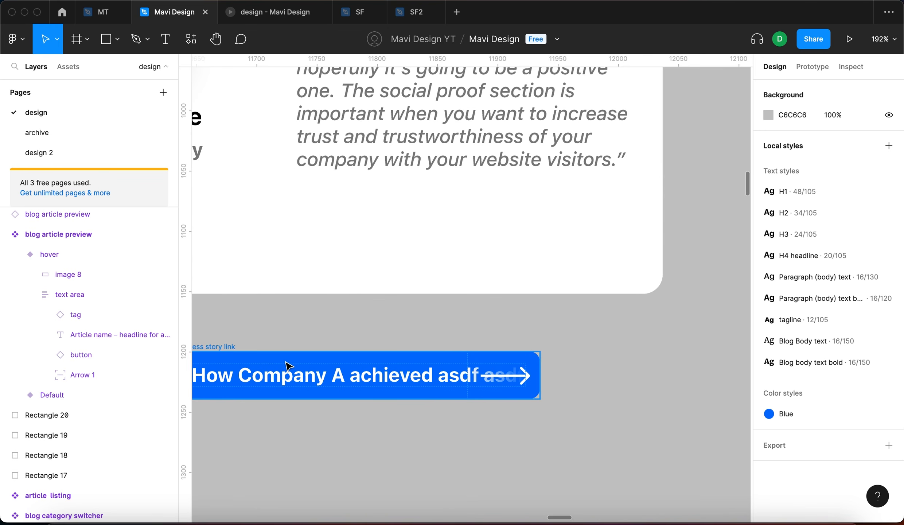
pyautogui.hscroll(-2, 286, 363)
pyautogui.click(282, 337)
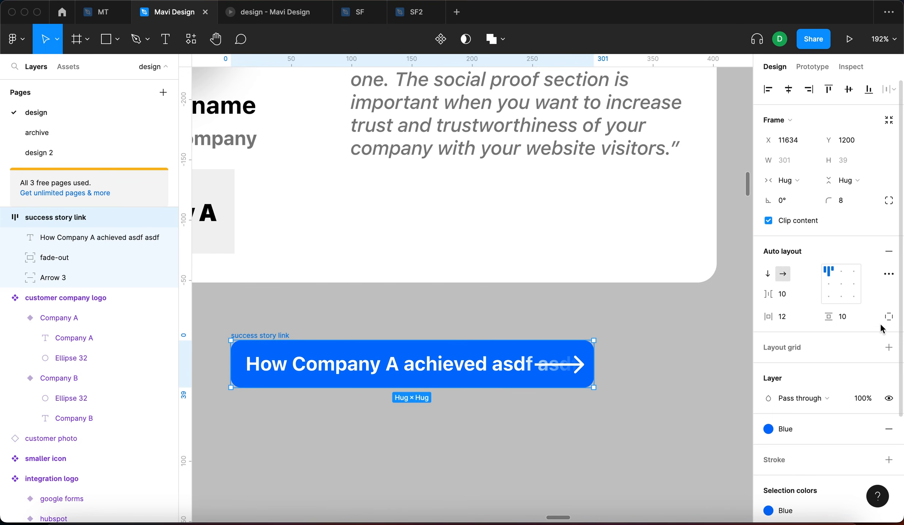
pyautogui.click(888, 316)
pyautogui.click(801, 341)
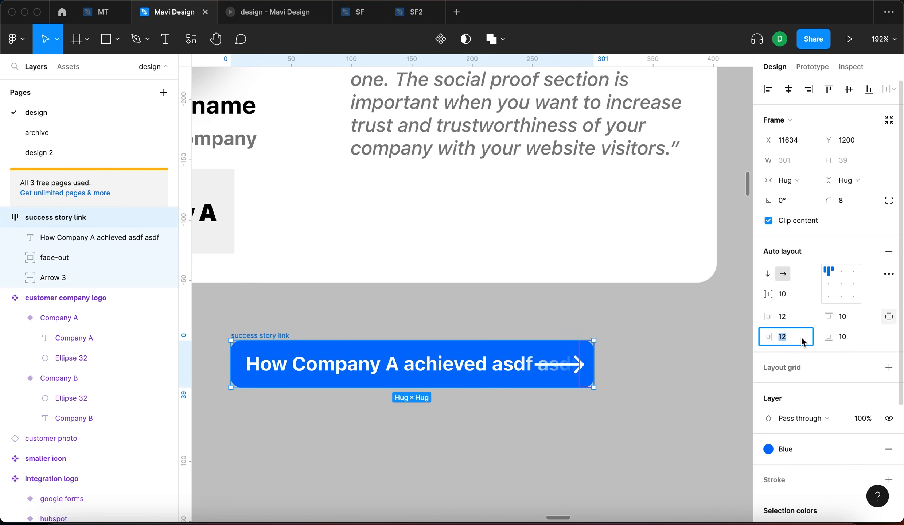
pyautogui.hotkey('shift', 'Up')
pyautogui.hotkey('shift', 'Up')
pyautogui.hotkey('shift', 'Up')
pyautogui.hotkey('shift', 'Up')
pyautogui.hotkey('shift', 'Up')
pyautogui.hotkey('shift', 'Down')
pyautogui.hotkey('shift', 'Down')
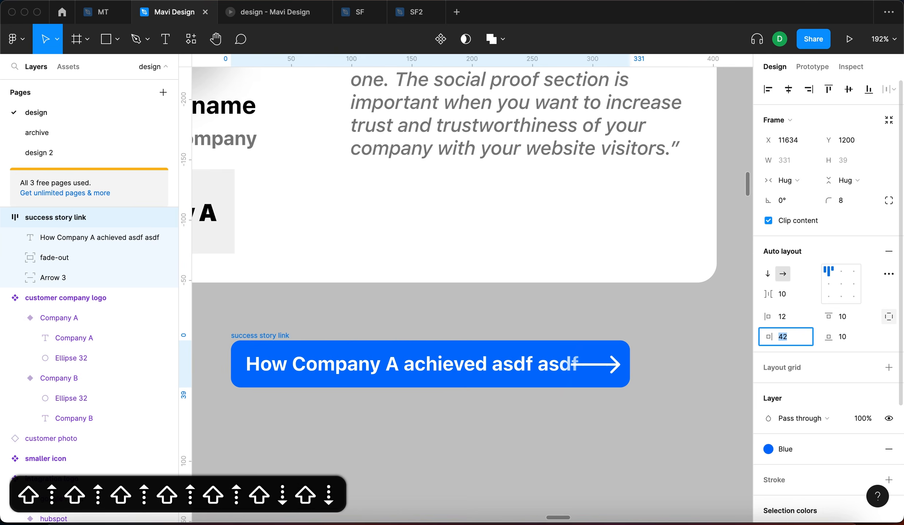
pyautogui.hotkey('shift', 'Up')
pyautogui.hotkey('shift', 'Down')
pyautogui.hotkey('shift', 'Up')
pyautogui.press('Return')
pyautogui.press('Return')
pyautogui.click(682, 426)
# - Shorten the arrow in the success story link further by moving its tail point right to about X 309
pyautogui.click(617, 366)
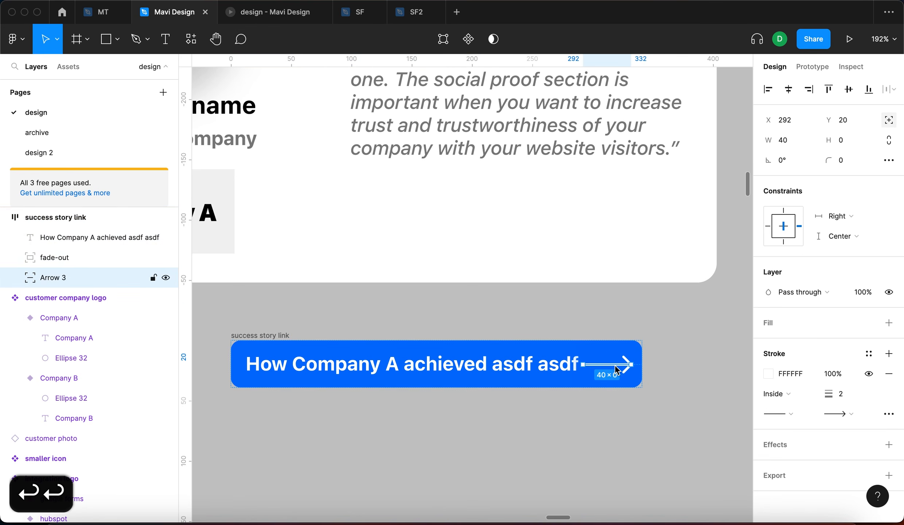
pyautogui.scroll(3, 614, 365)
pyautogui.press('Return')
pyautogui.click(560, 363)
pyautogui.hotkey('shift', 'Right')
pyautogui.hotkey('shift', 'Right')
pyautogui.hotkey('shift', 'Left')
pyautogui.press('Right')
pyautogui.press('Right')
pyautogui.press('Right')
pyautogui.press('Right')
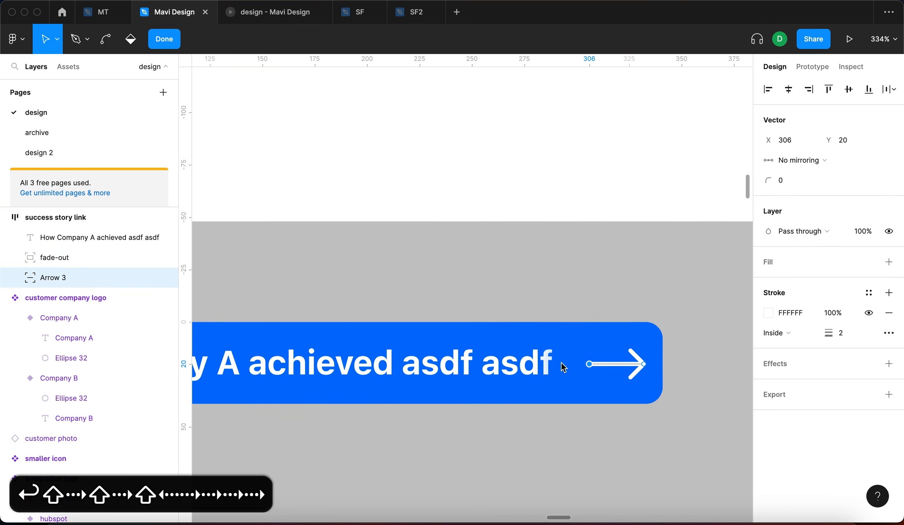
pyautogui.press('Right')
pyautogui.press('Right')
pyautogui.press('Right')
pyautogui.press('Right')
pyautogui.press('Left')
pyautogui.press('Return')
pyautogui.click(552, 279)
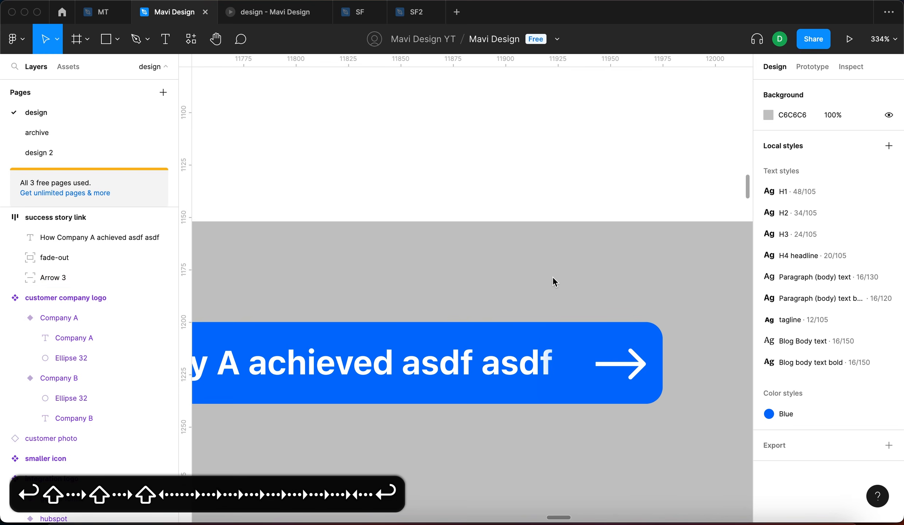
# - Nudge the arrow 2 px to the left inside the success story link and deselect it
pyautogui.scroll(-6, 553, 279)
pyautogui.scroll(-1, 557, 292)
pyautogui.scroll(5, 561, 299)
pyautogui.click(579, 268)
pyautogui.press('Left')
pyautogui.press('Left')
pyautogui.press('Left')
pyautogui.press('Right')
pyautogui.click(561, 304)
# - Widen the fade-out overlay leftward to 115 px and shift its gradient stop left so the headline fades out before the arrow
pyautogui.click(540, 283)
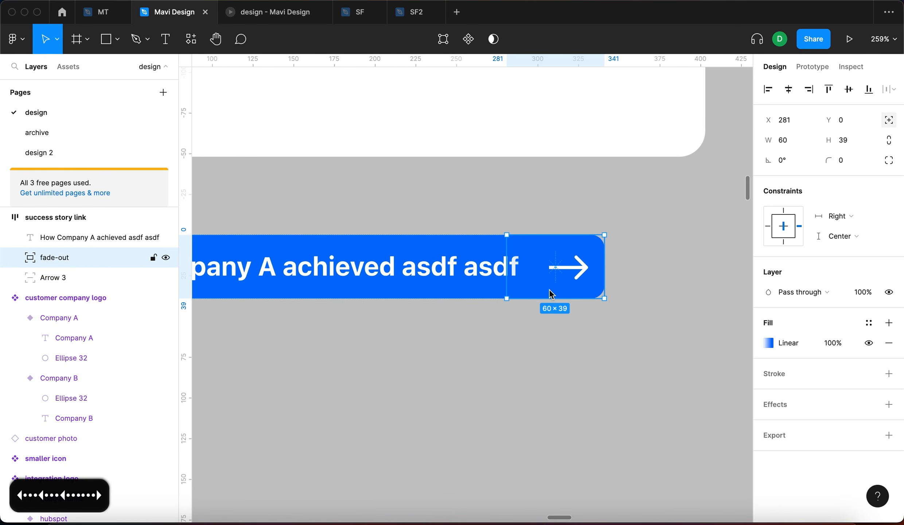
pyautogui.moveTo(505, 271); pyautogui.dragTo(417, 272)
pyautogui.click(769, 343)
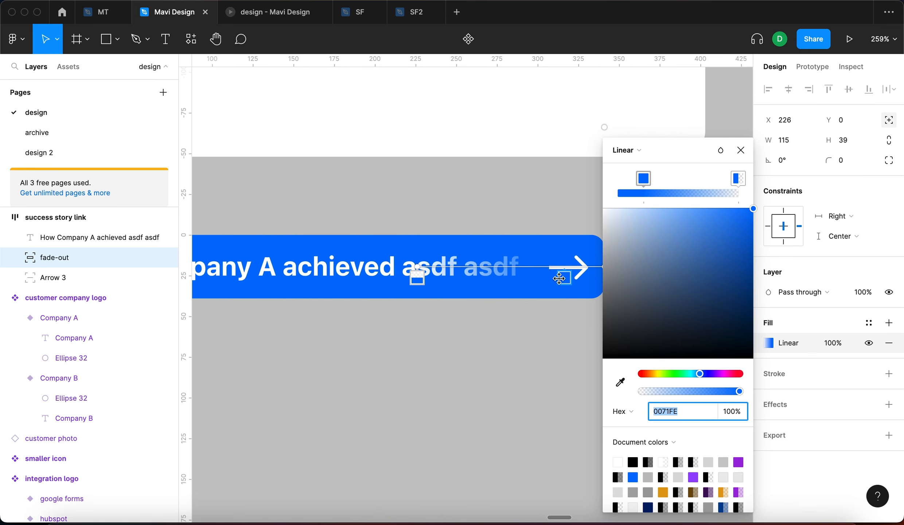
pyautogui.hscroll(3, 532, 283)
pyautogui.moveTo(504, 289); pyautogui.dragTo(466, 290)
pyautogui.click(740, 151)
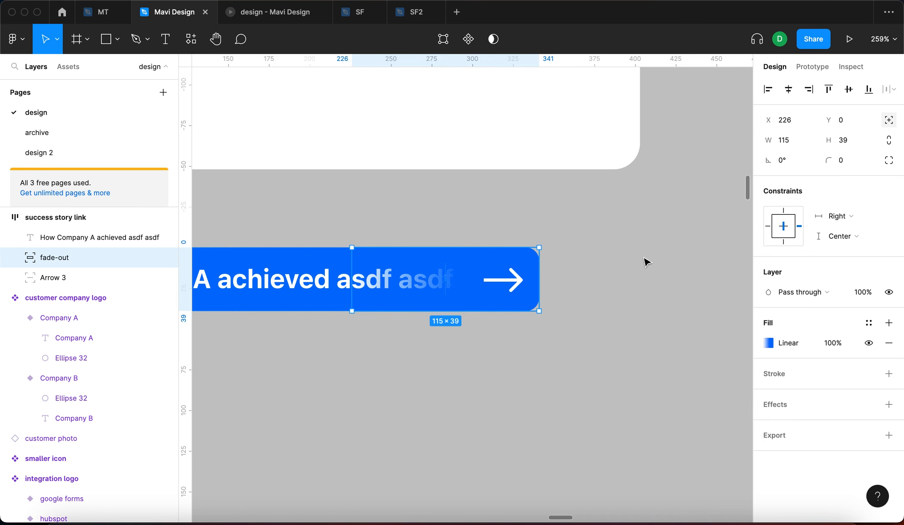
pyautogui.click(658, 250)
pyautogui.scroll(-5, 634, 269)
pyautogui.scroll(4, 619, 314)
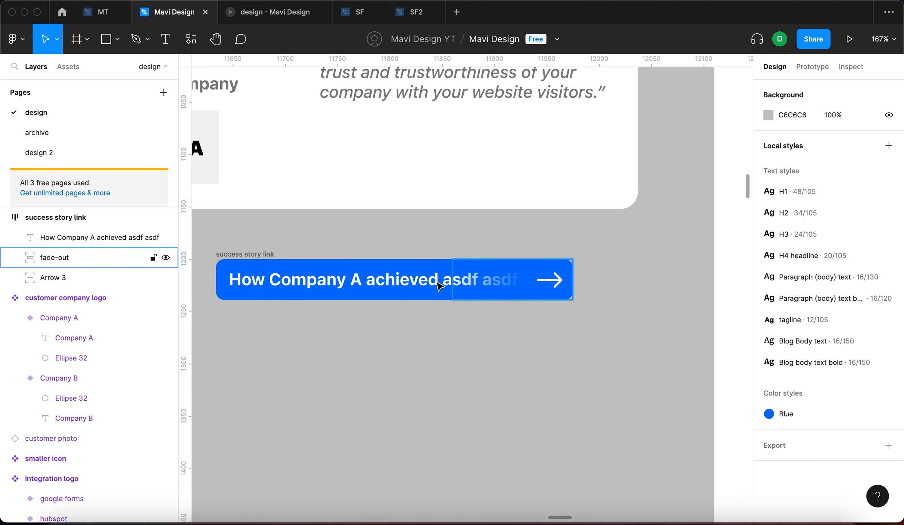
# - Set the success story link frame's right padding to 40
pyautogui.click(268, 256)
pyautogui.click(788, 340)
pyautogui.hotkey('shift', 'Down')
pyautogui.hotkey('shift', 'Down')
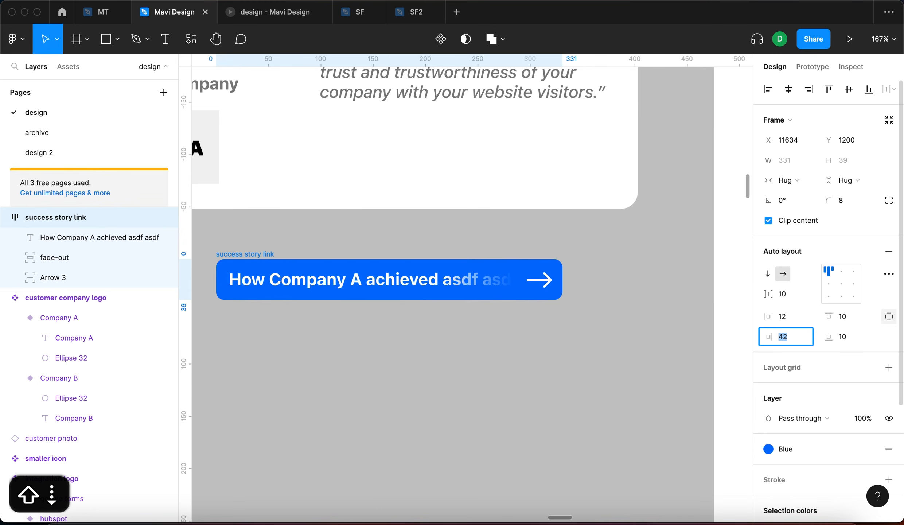
pyautogui.hotkey('shift', 'Up')
pyautogui.press('Down')
pyautogui.press('Down')
pyautogui.press('Down')
pyautogui.press('Up')
pyautogui.press('Down')
pyautogui.press('Down')
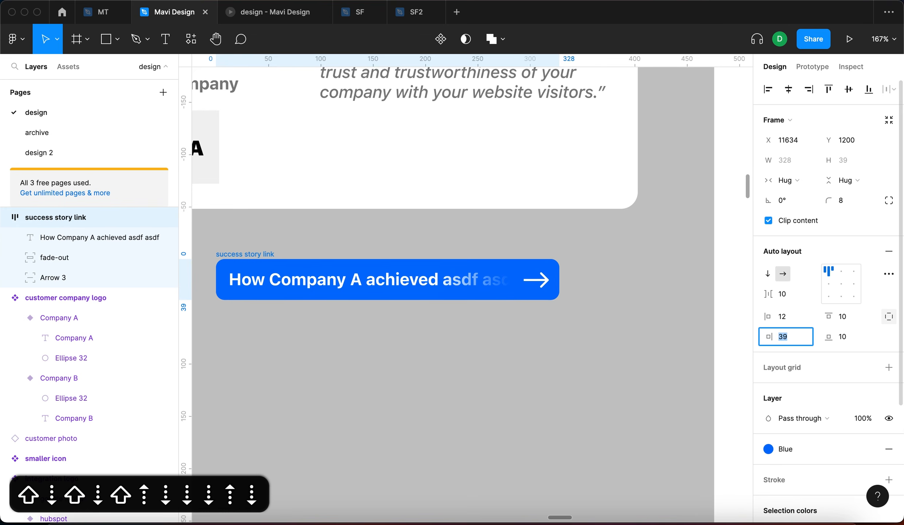
pyautogui.press('Up')
pyautogui.press('Up')
pyautogui.press('Return')
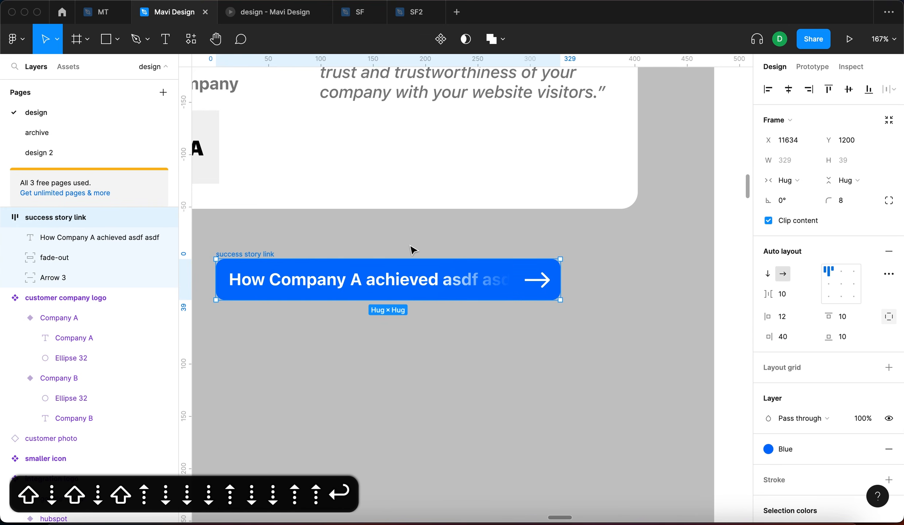
# - Narrow the fade-out overlay from its left edge to about 94 px wide and deselect it
pyautogui.click(503, 283)
pyautogui.moveTo(445, 283); pyautogui.dragTo(462, 291)
pyautogui.click(524, 319)
pyautogui.scroll(-5, 523, 316)
pyautogui.scroll(5, 526, 328)
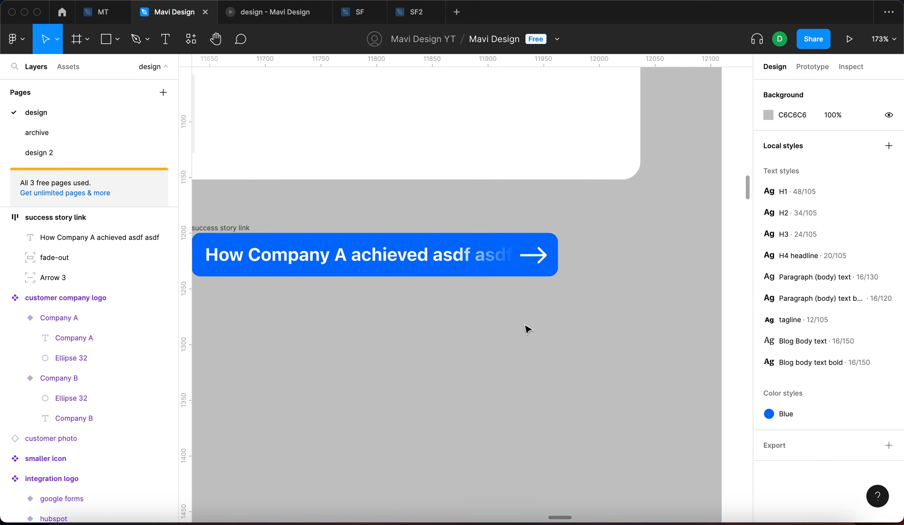
# - Shorten the arrow in the success story link to about 20 px by moving its tail point right
pyautogui.click(630, 266)
pyautogui.press('Return')
pyautogui.click(603, 255)
pyautogui.press('Right')
pyautogui.press('Right')
pyautogui.press('Right')
pyautogui.press('Right')
pyautogui.press('Right')
pyautogui.press('Right')
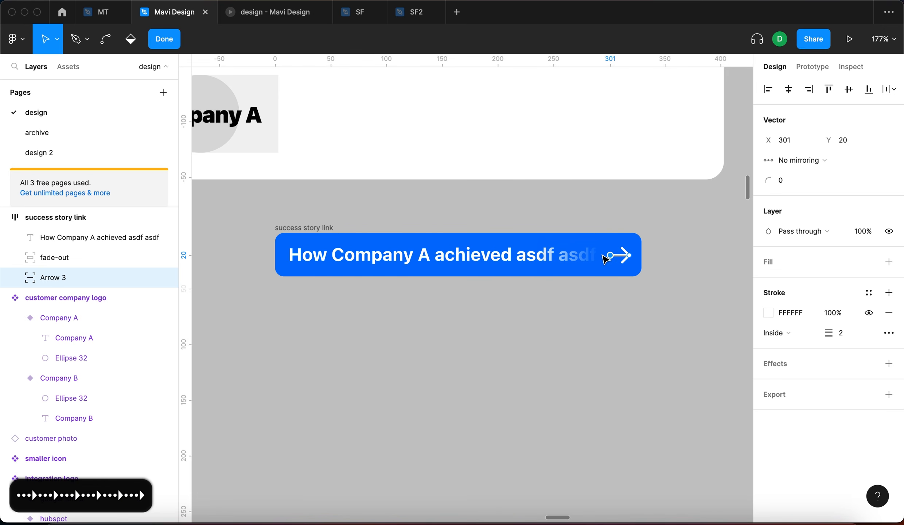
pyautogui.press('Return')
pyautogui.click(634, 281)
pyautogui.scroll(3, 624, 255)
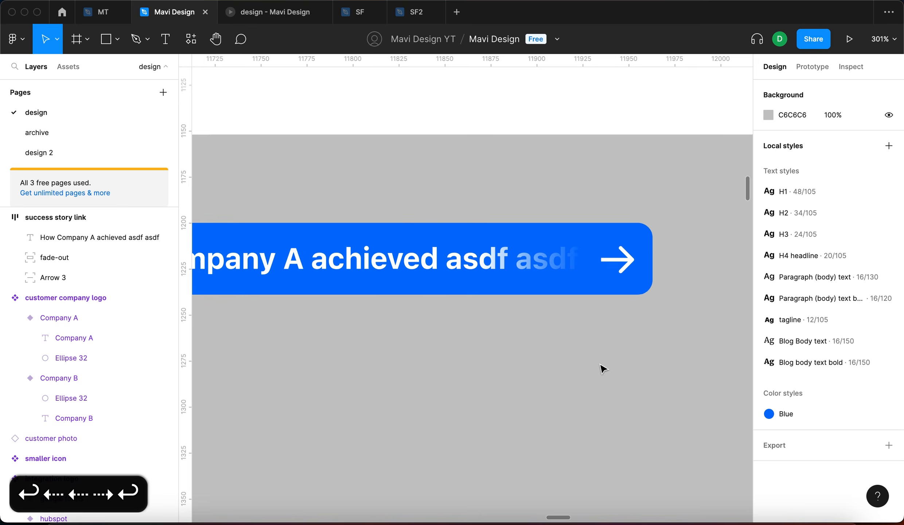
pyautogui.scroll(-4, 599, 363)
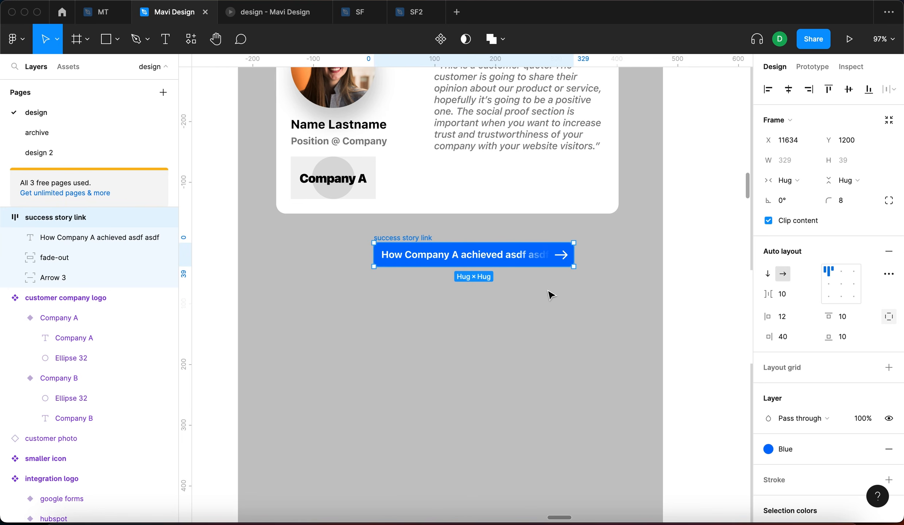
# - Move the success story link to about X 11544, Y 1222 and replace its headline with a long filler string of repeated "sdf"
pyautogui.click(549, 292)
pyautogui.moveTo(403, 241); pyautogui.dragTo(349, 254)
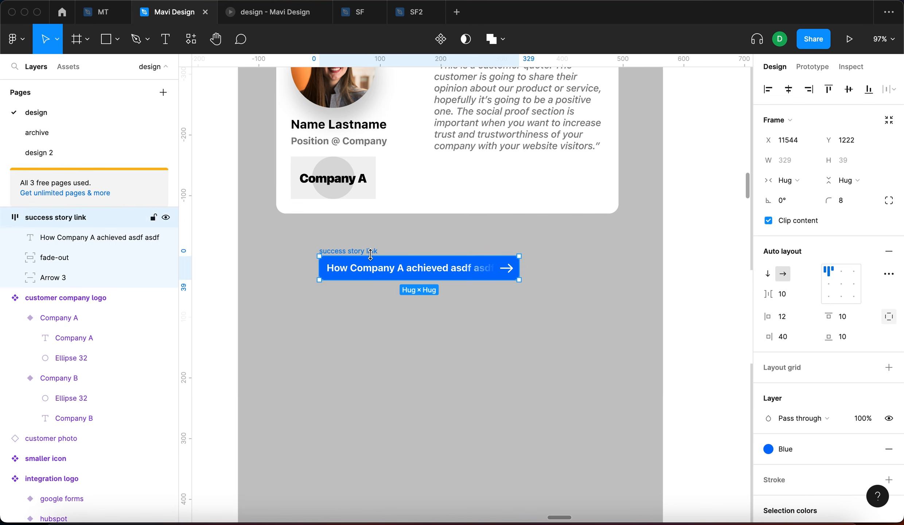
pyautogui.click(451, 277)
pyautogui.doubleClick(449, 268)
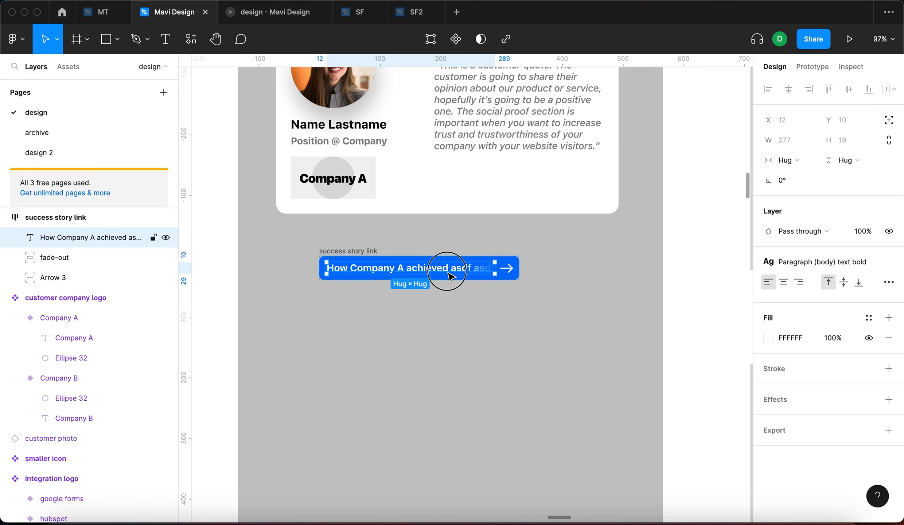
pyautogui.write('sdfsdfsdf')
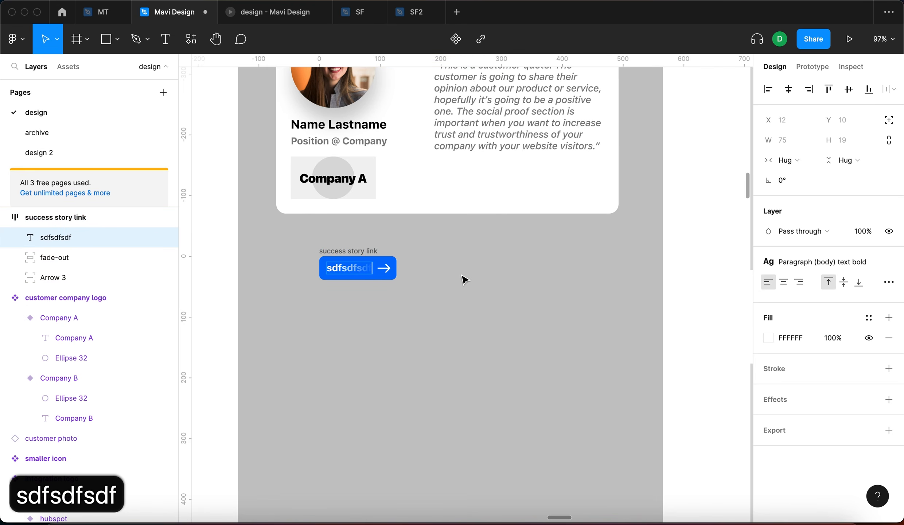
pyautogui.scroll(5, 366, 264)
pyautogui.write('sdfsdsdfsdfsdfsdsdfsdf')
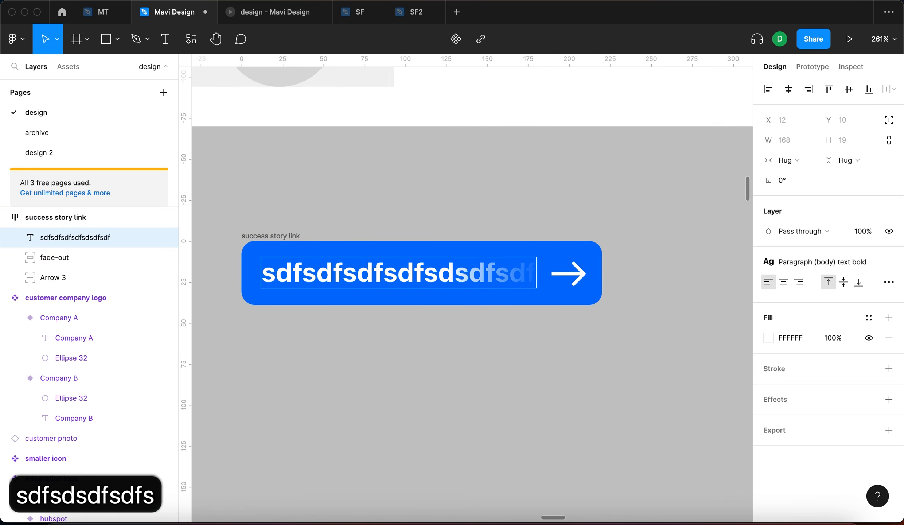
pyautogui.scroll(-4, 519, 317)
pyautogui.press('Escape')
pyautogui.click(512, 338)
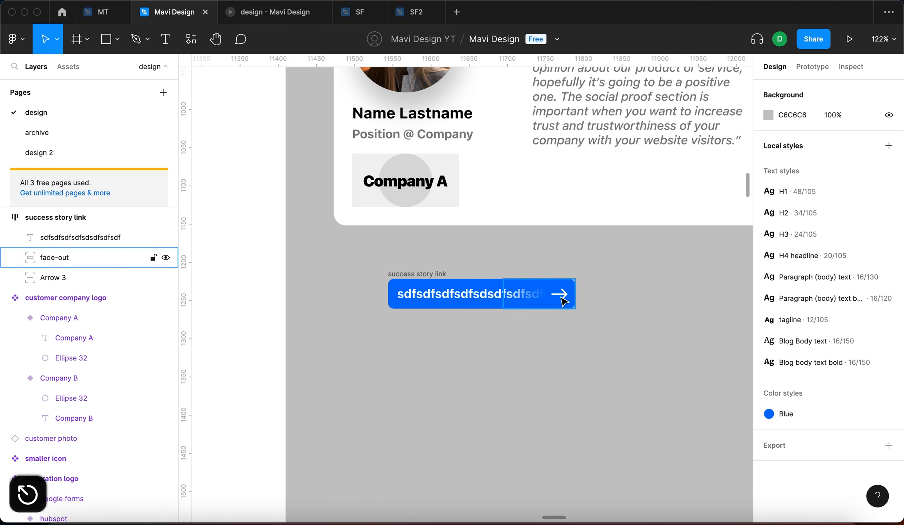
# - Inspect the position of the arrow and the fade-out overlay at the right end of the resized link
pyautogui.click(558, 295)
pyautogui.scroll(5, 561, 302)
pyautogui.scroll(2, 560, 308)
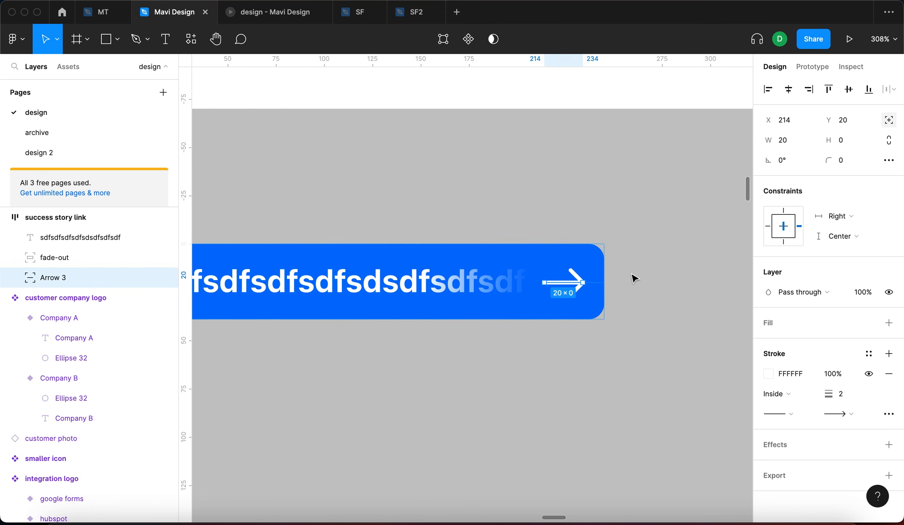
pyautogui.click(585, 313)
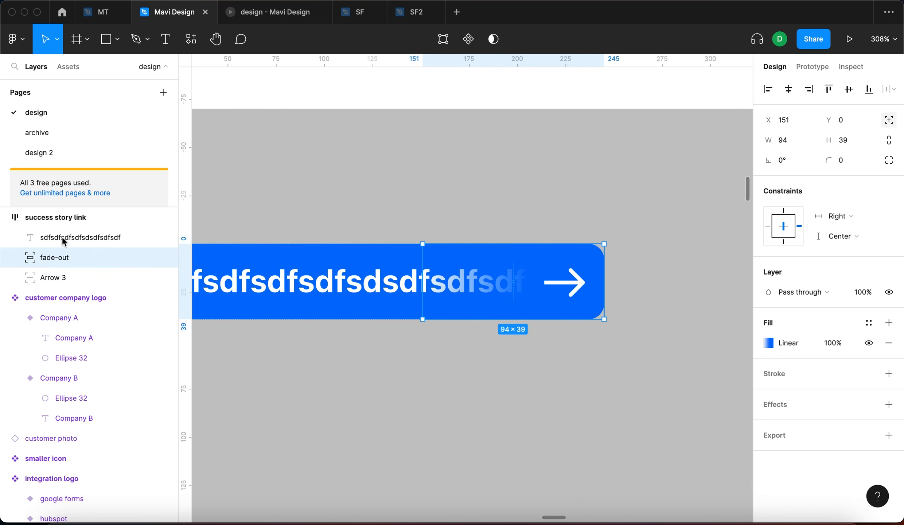
pyautogui.click(452, 445)
pyautogui.scroll(-5, 454, 426)
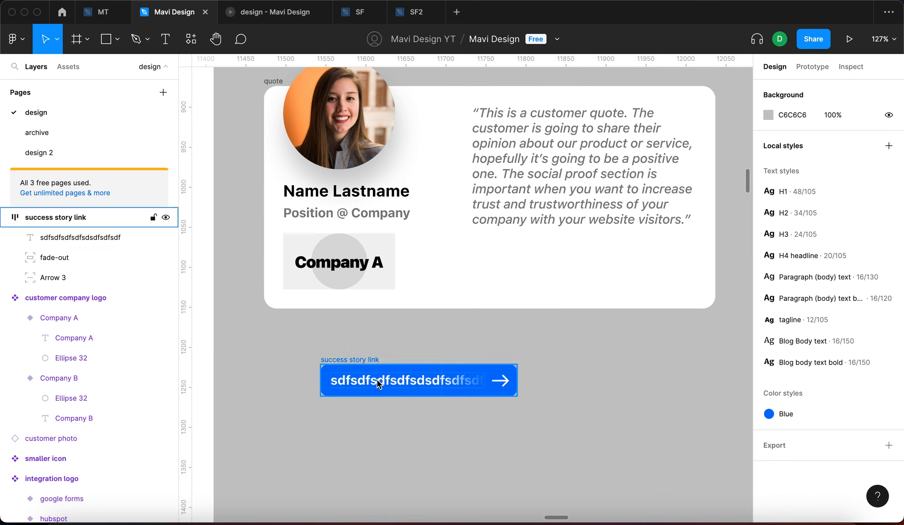
# - Replace the link's headline with "sdfsdfsdfsdfsdsdf" and move the link to about X 11574, Y 1213
pyautogui.doubleClick(376, 378)
pyautogui.write('sdfsdfsdfsdfsdsdf')
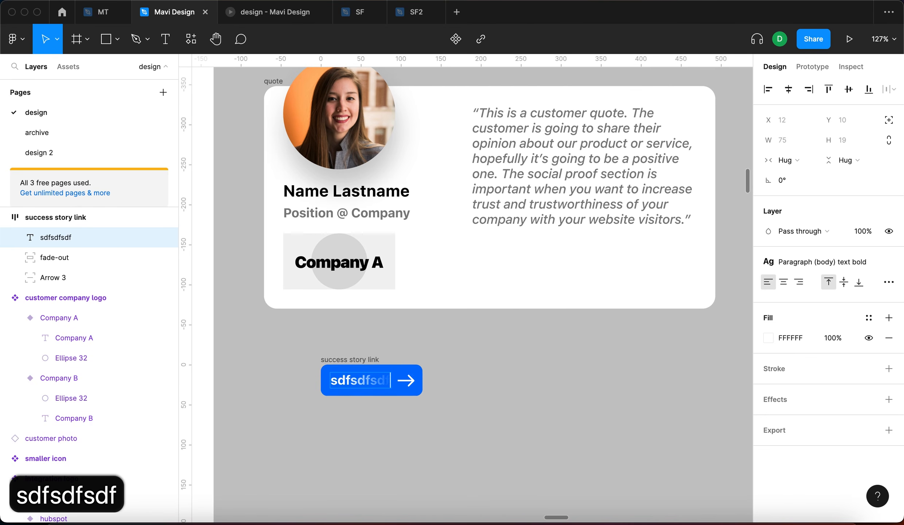
pyautogui.click(488, 411)
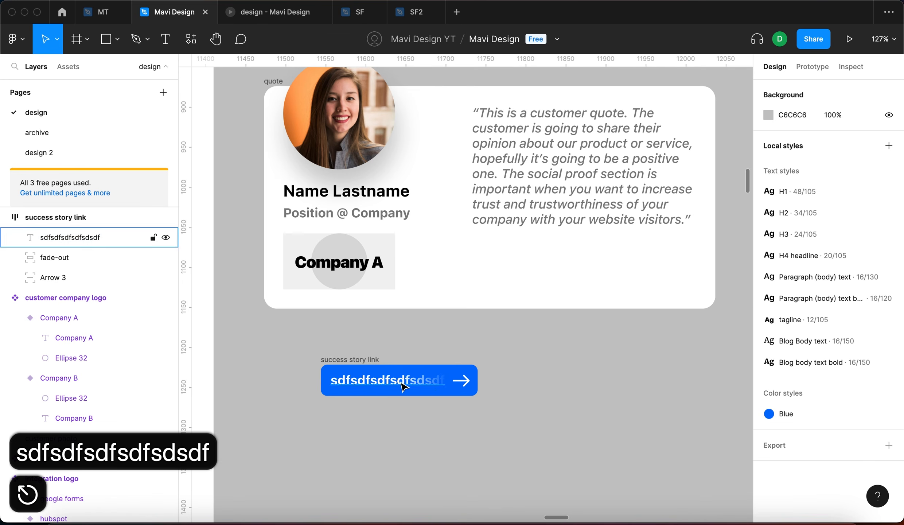
pyautogui.click(387, 369)
pyautogui.moveTo(389, 372); pyautogui.dragTo(413, 364)
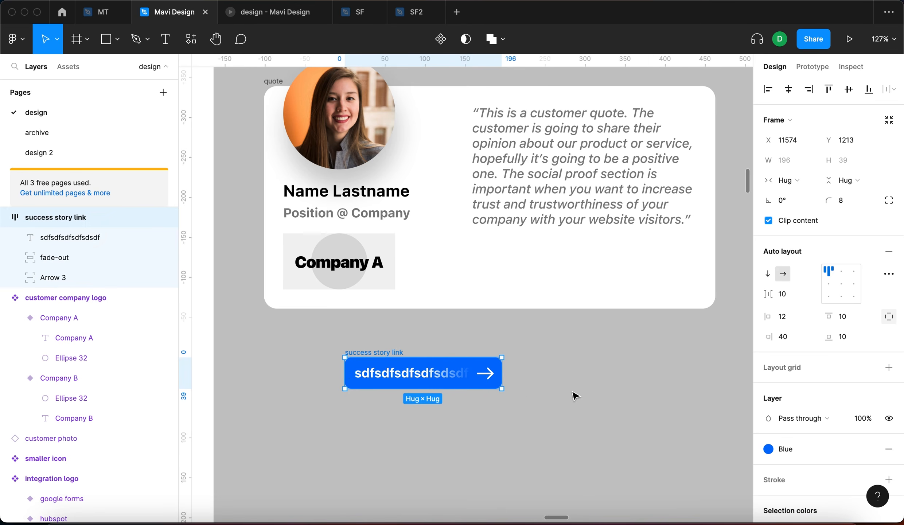
pyautogui.click(563, 429)
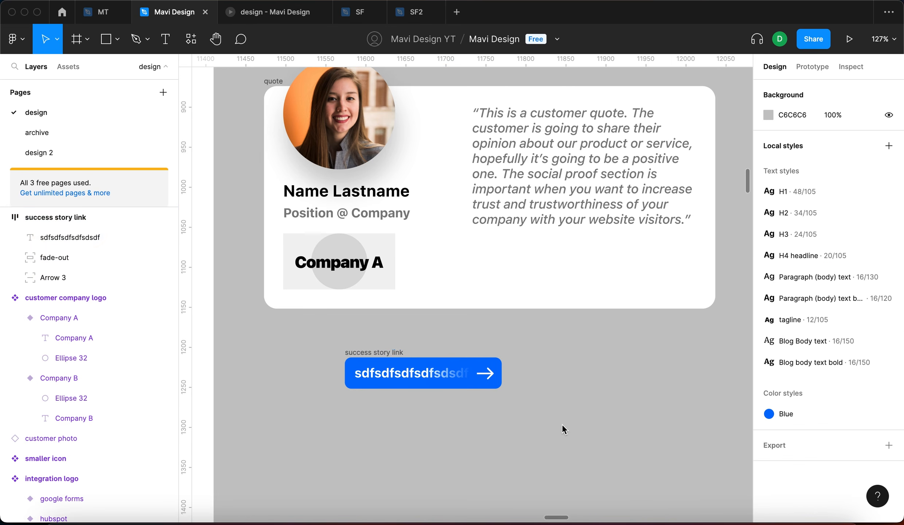
# - Turn the success story link into a component and reposition it slightly below the quote card
pyautogui.moveTo(563, 425); pyautogui.dragTo(517, 366)
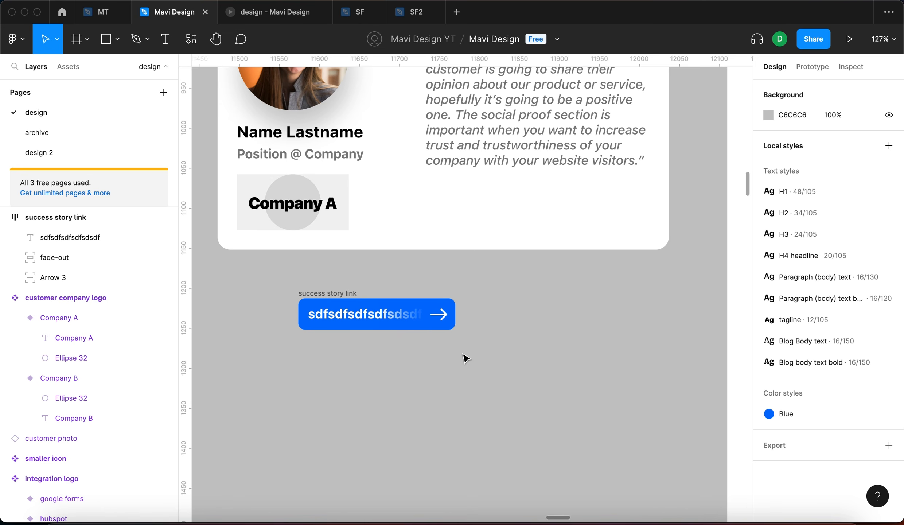
pyautogui.moveTo(312, 294); pyautogui.dragTo(312, 308)
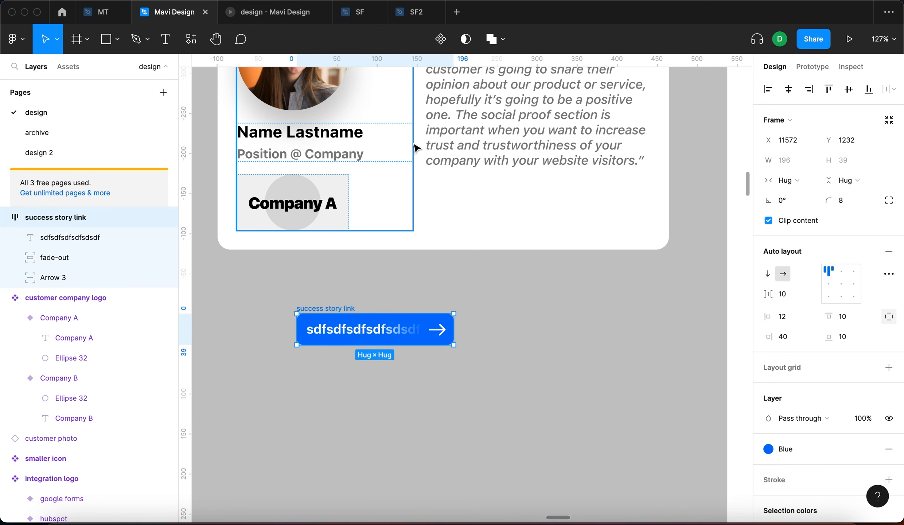
pyautogui.press('super+alt+k')
pyautogui.click(530, 390)
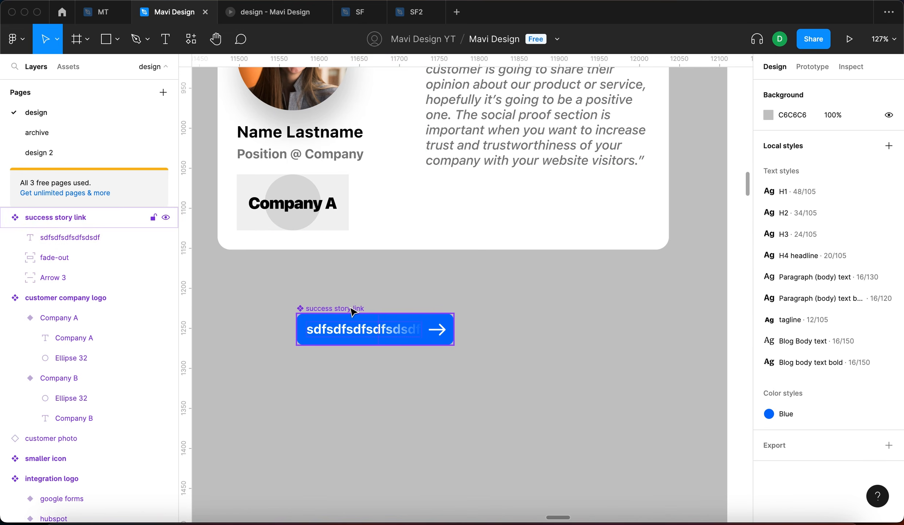
pyautogui.moveTo(351, 308); pyautogui.dragTo(335, 311)
# - Start a text property for the success story link's headline and name it "Success Story name (short)"
pyautogui.click(318, 337)
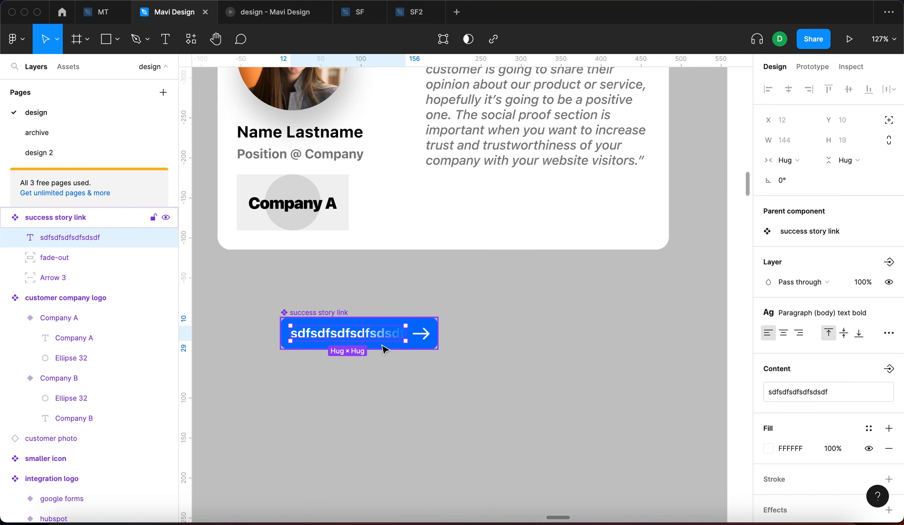
pyautogui.click(888, 369)
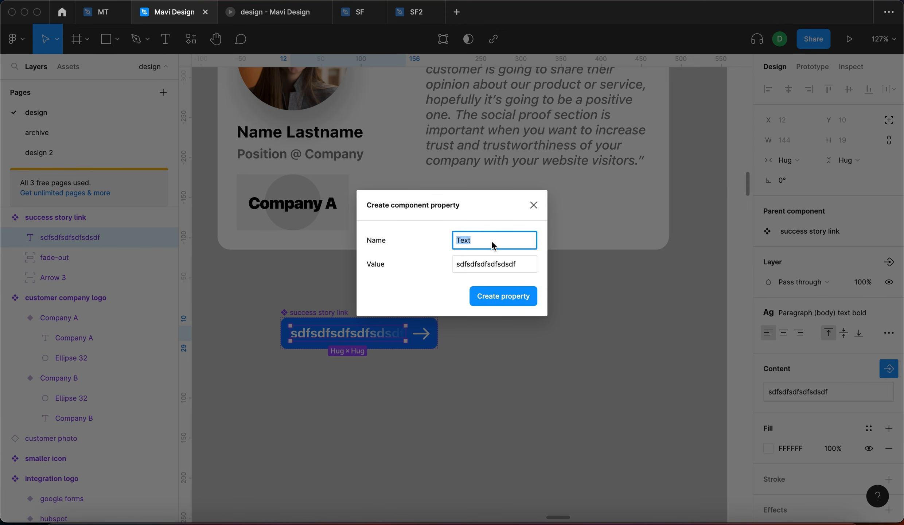
pyautogui.write('N')
pyautogui.press('BackSpace')
pyautogui.write('Success')
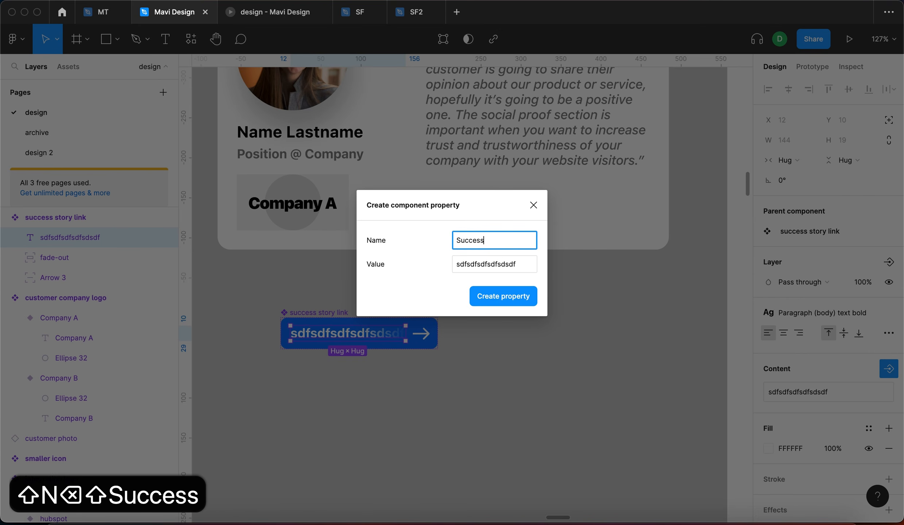
pyautogui.write(' Story name (shor')
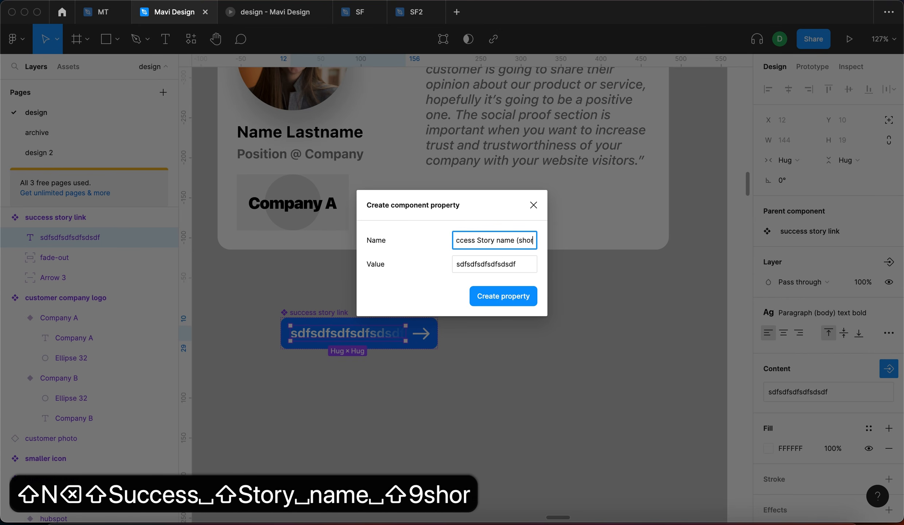
pyautogui.write('t)')
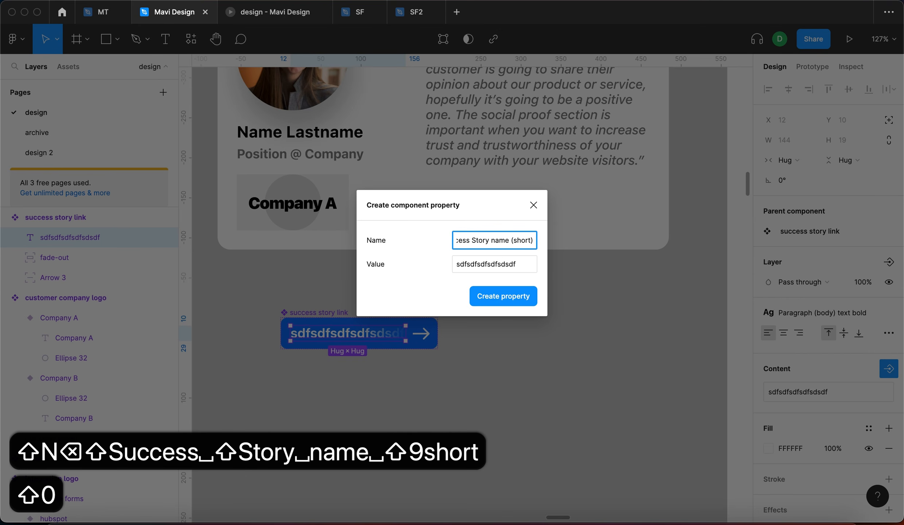
pyautogui.press('Tab')
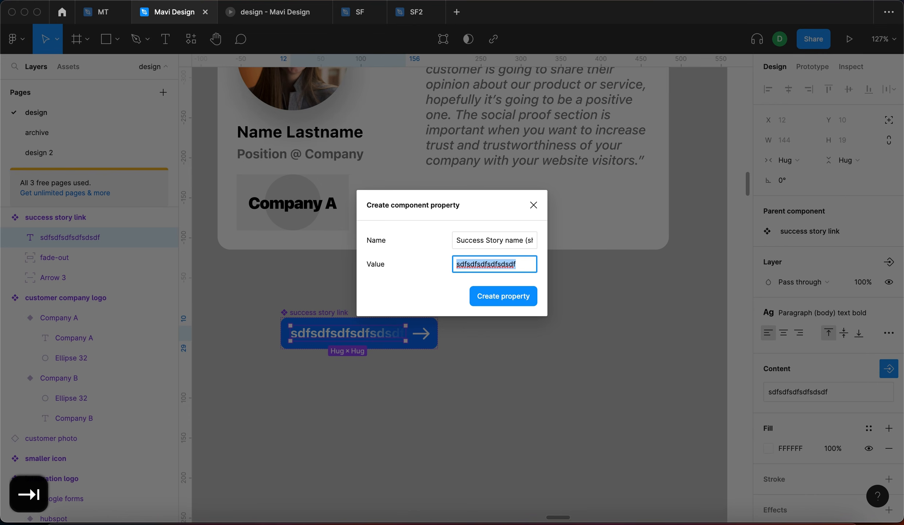
# - Set the property's value to "How Company A Achieved Grea..." and create the property
pyautogui.write('How Compan')
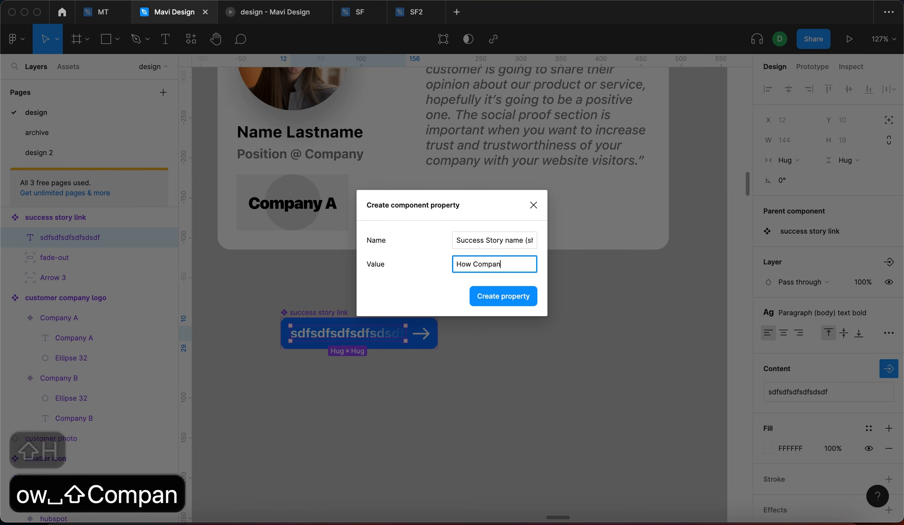
pyautogui.write('y A Achieve')
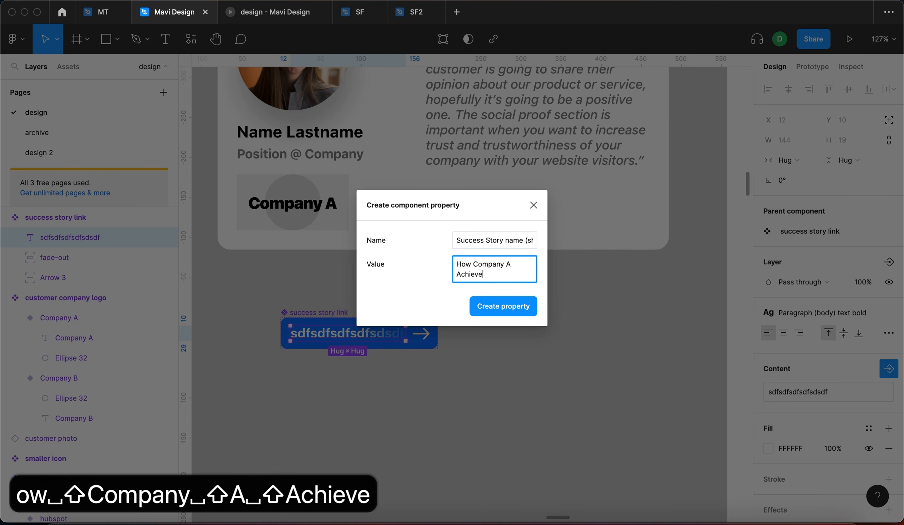
pyautogui.write('d Grea...')
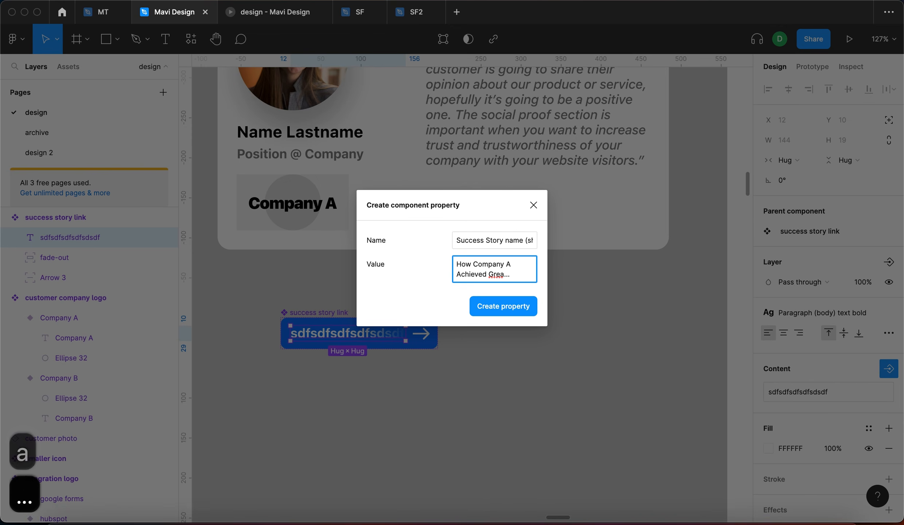
pyautogui.press('Return')
pyautogui.press('BackSpace')
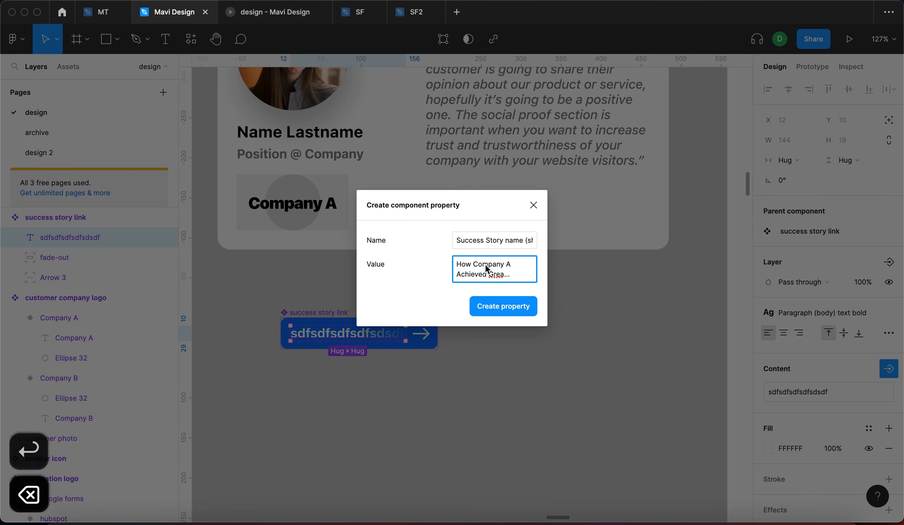
pyautogui.click(496, 305)
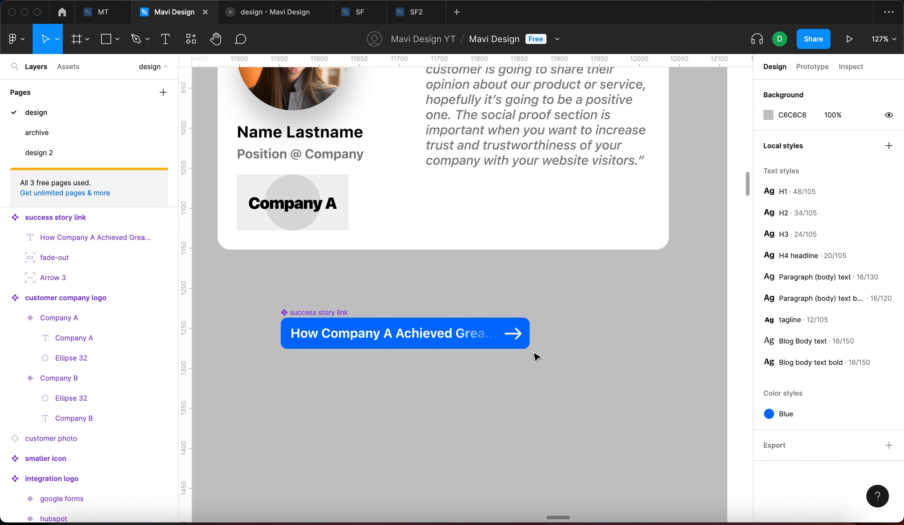
# - Move the success story link component further below the quote card, to about X 11545, Y 1341
pyautogui.scroll(-2, 568, 372)
pyautogui.scroll(-5, 594, 335)
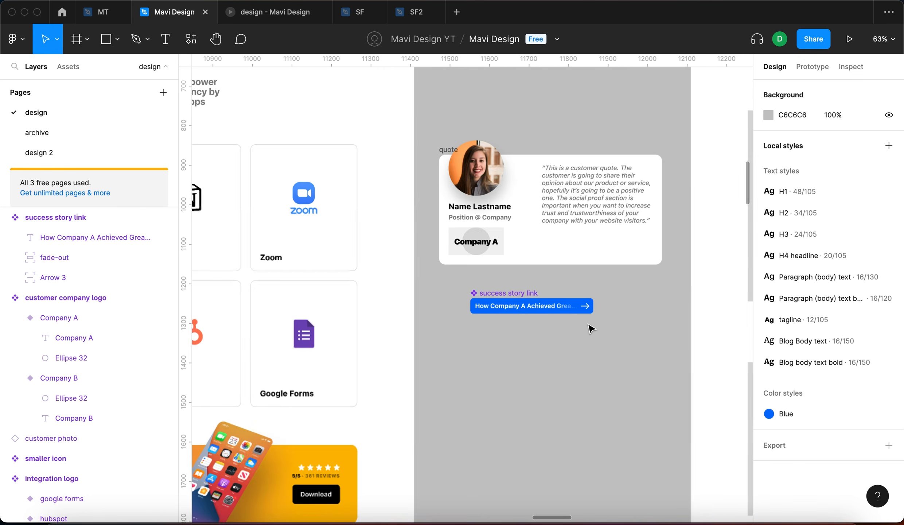
pyautogui.scroll(4, 547, 314)
pyautogui.moveTo(454, 296); pyautogui.dragTo(446, 376)
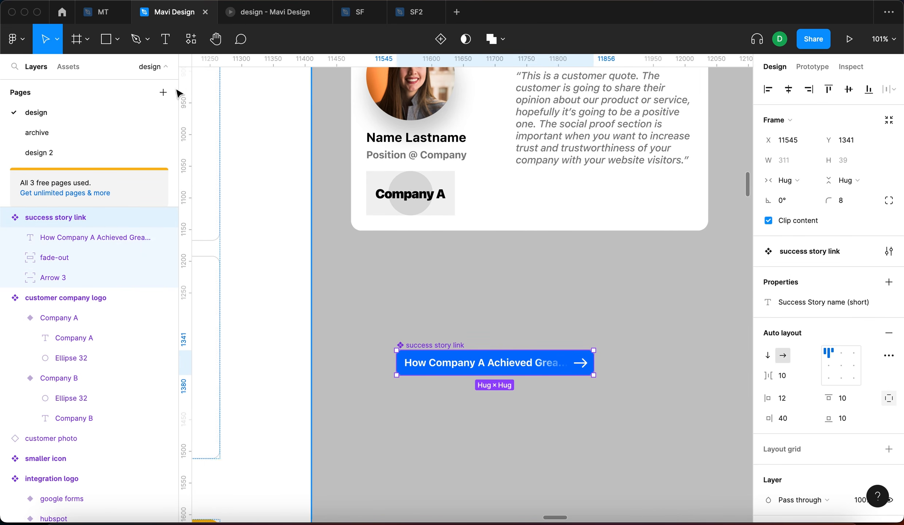
# - Place an instance of the success story link component at the lower edge of the quote card
pyautogui.click(73, 67)
pyautogui.scroll(6, 109, 258)
pyautogui.scroll(-15, 100, 249)
pyautogui.scroll(-10, 101, 249)
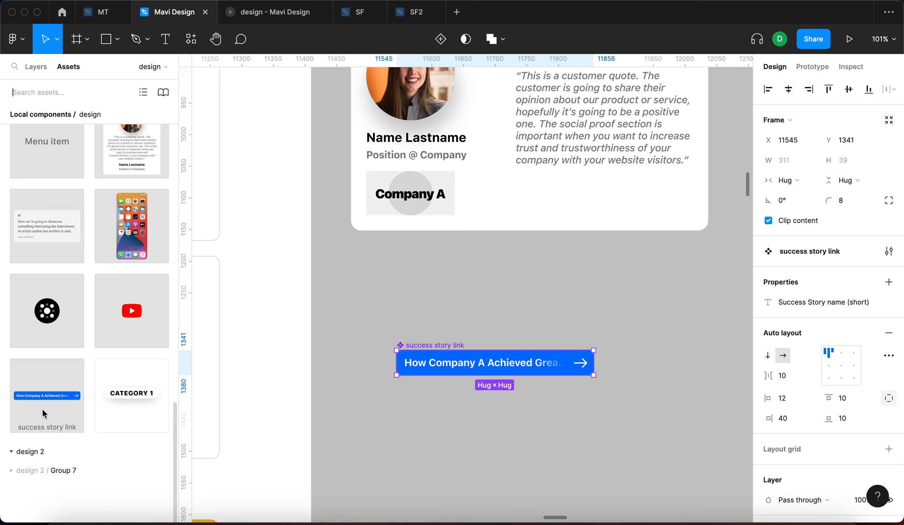
pyautogui.moveTo(41, 408); pyautogui.dragTo(497, 244)
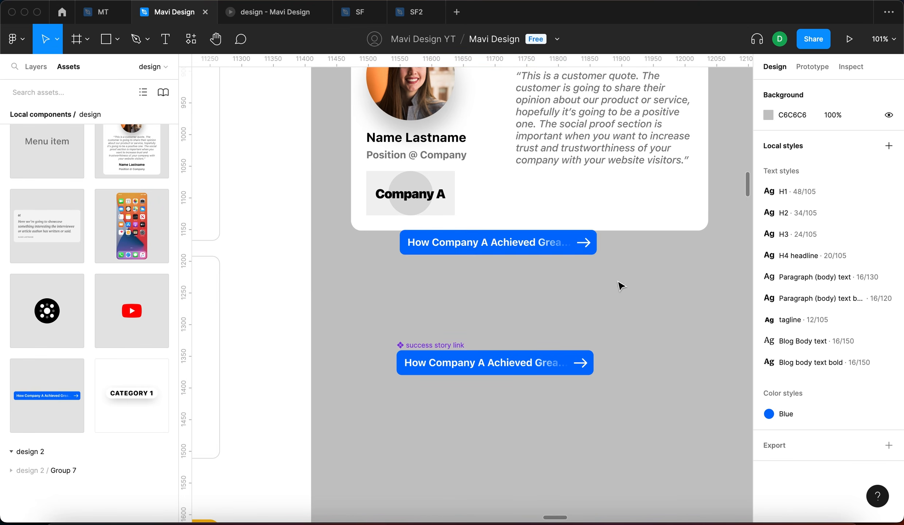
# - Move the link instance into the quote card, between the personal details and the quote text
pyautogui.moveTo(620, 286); pyautogui.dragTo(601, 278)
pyautogui.moveTo(468, 285); pyautogui.dragTo(539, 211)
pyautogui.press('Escape')
# - Examine the sizing of the link instance, the personal details and the quote text inside the quote card
pyautogui.scroll(-5, 627, 314)
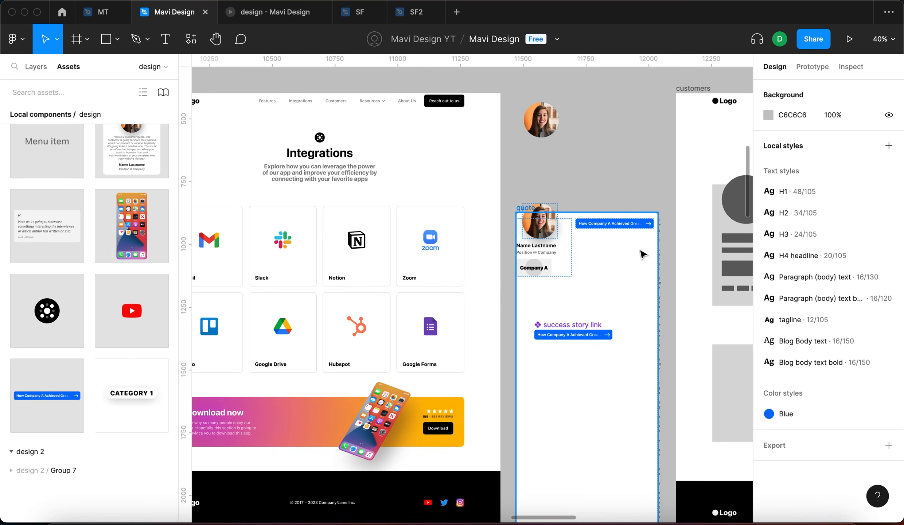
pyautogui.scroll(7, 657, 266)
pyautogui.scroll(-4, 659, 270)
pyautogui.click(572, 169)
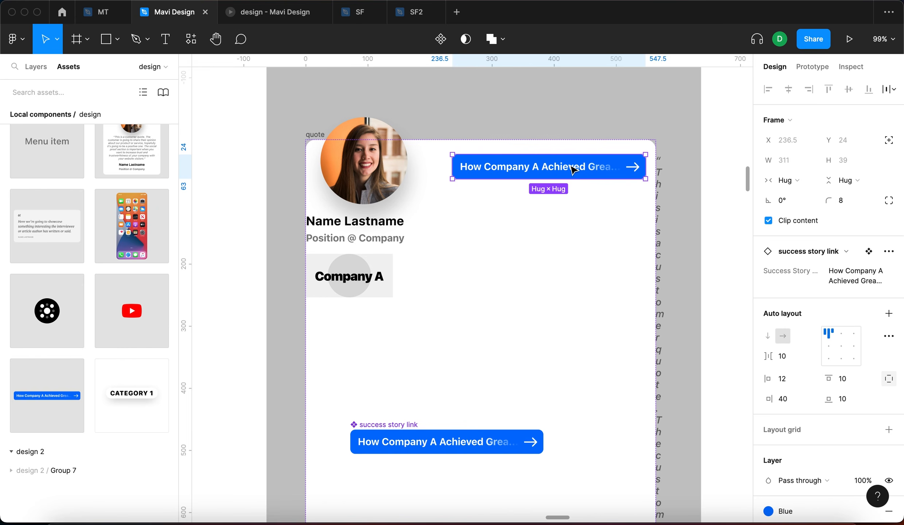
pyautogui.click(520, 115)
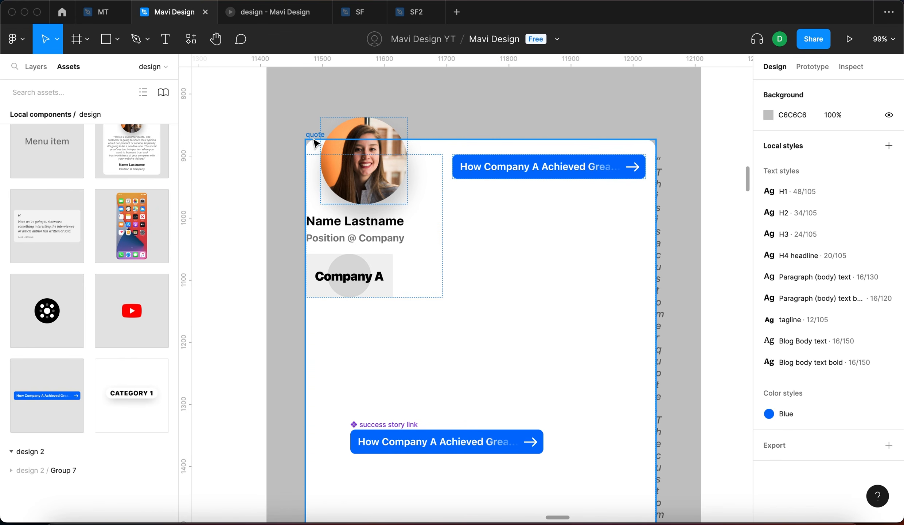
pyautogui.click(315, 135)
pyautogui.click(661, 210)
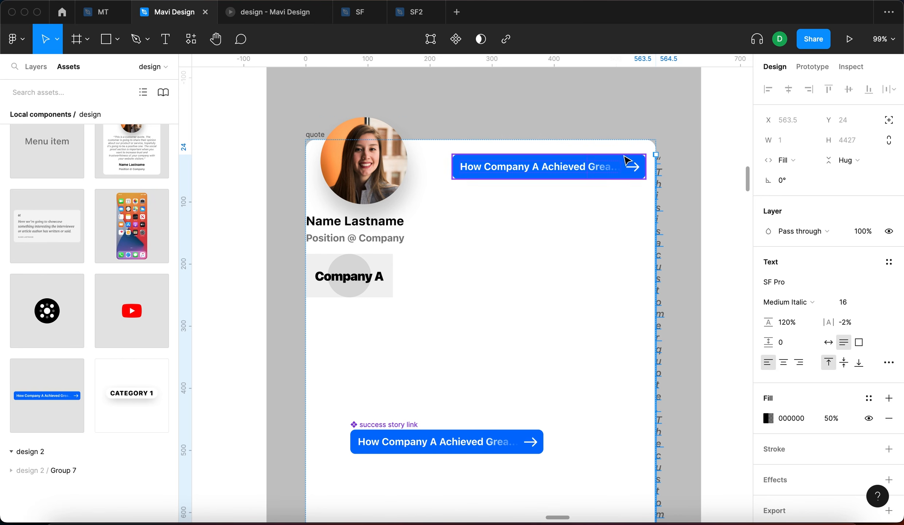
pyautogui.click(363, 237)
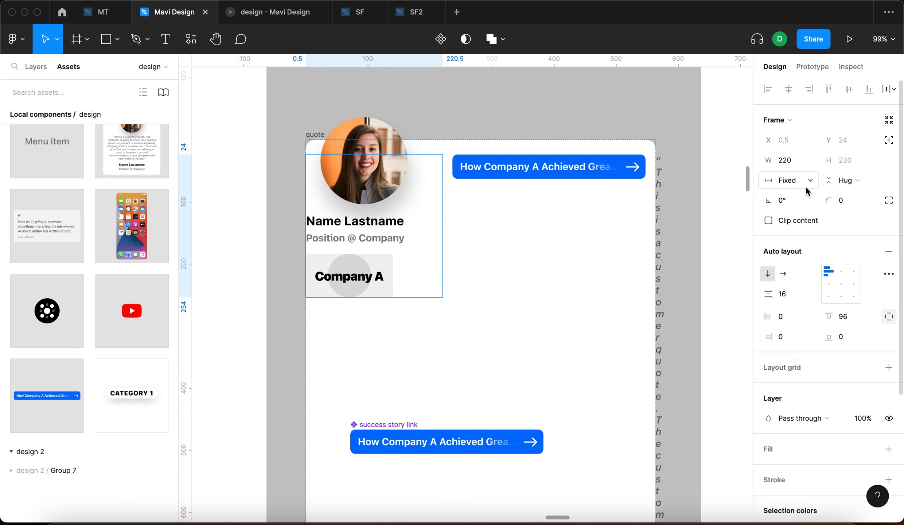
pyautogui.click(488, 177)
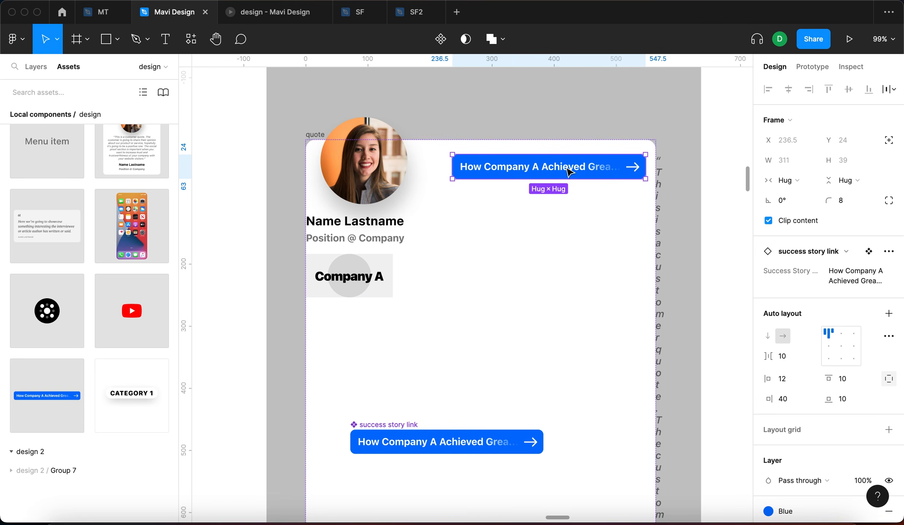
pyautogui.scroll(-5, 561, 361)
pyautogui.scroll(4, 453, 124)
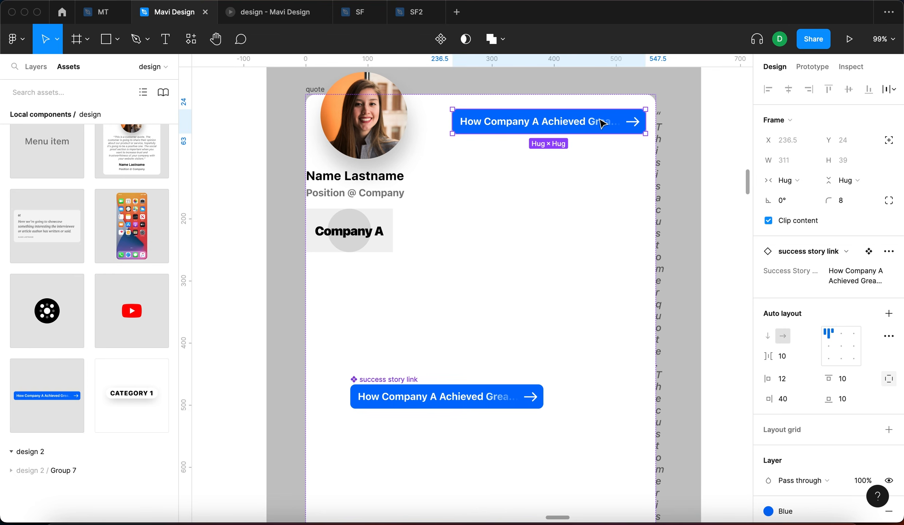
pyautogui.click(385, 184)
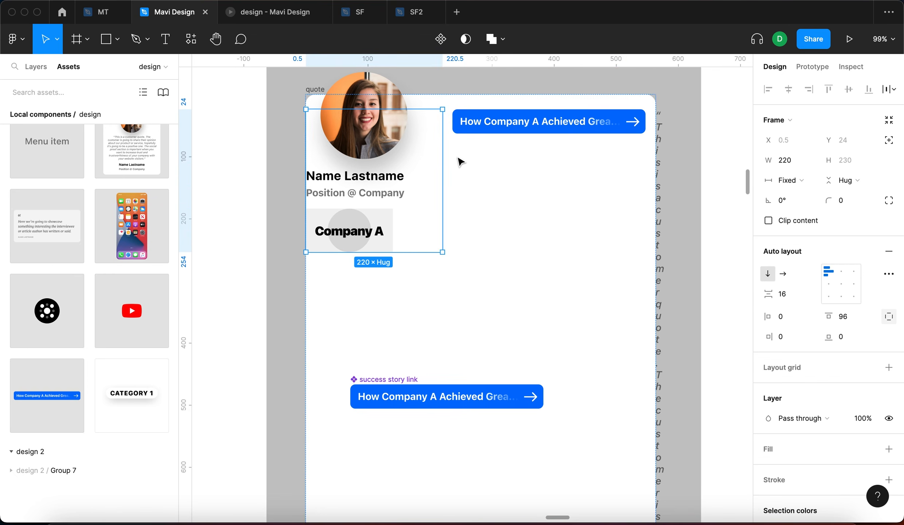
pyautogui.click(662, 147)
# - Wrap the link instance and the quote text together in an auto layout frame with vertical direction
pyautogui.click(601, 123)
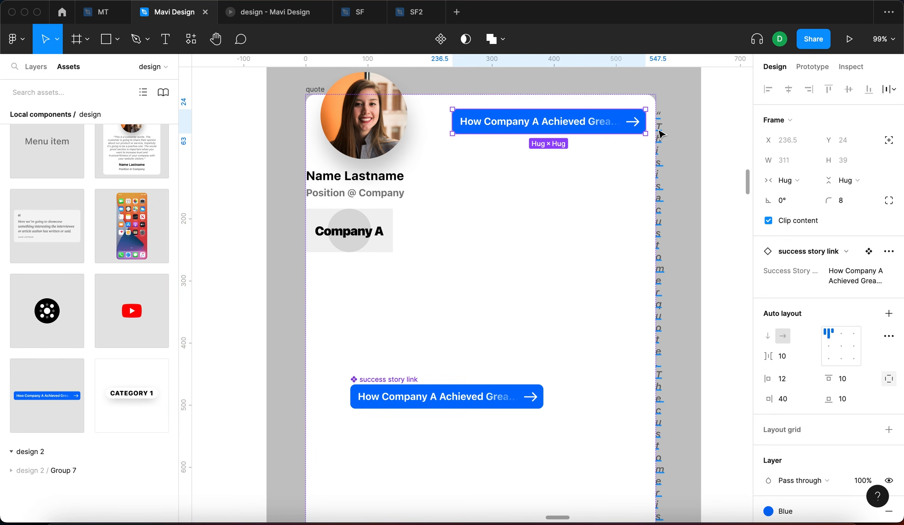
pyautogui.click(36, 66)
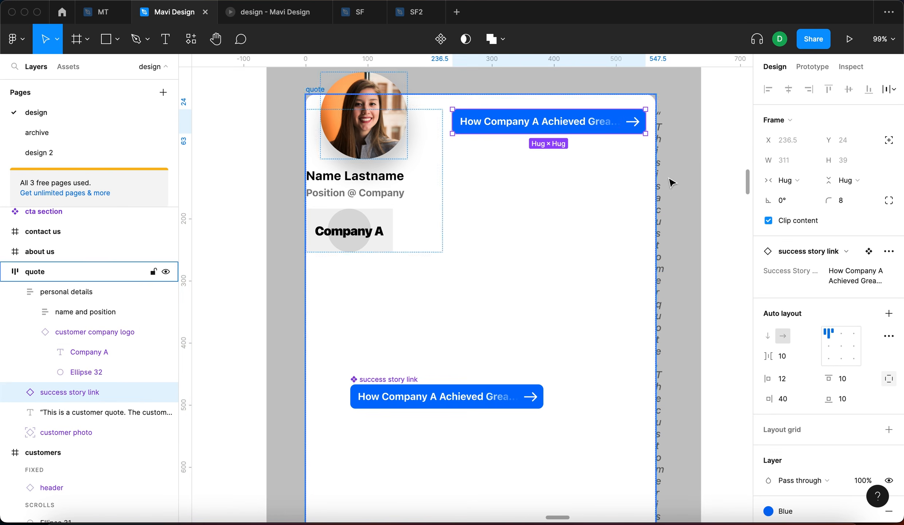
pyautogui.keyDown('shift'); pyautogui.click(659, 174); pyautogui.keyUp('shift')
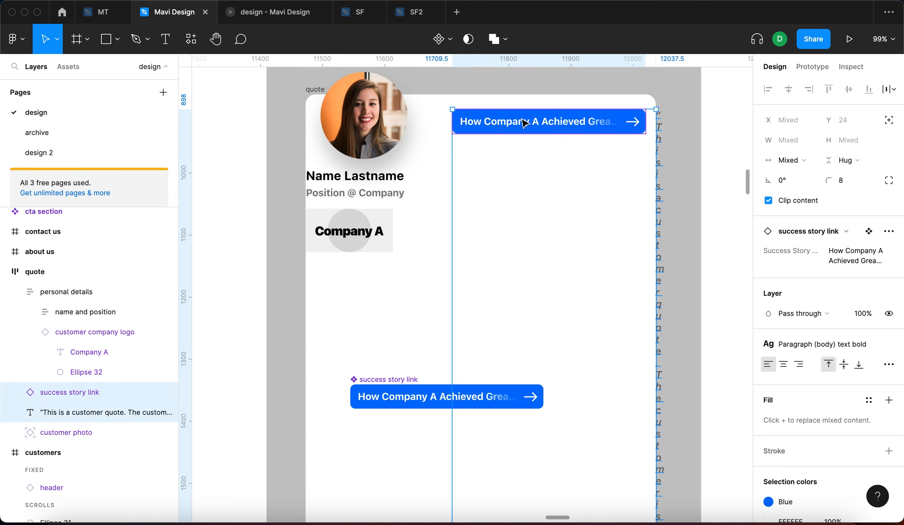
pyautogui.hotkey('shift', 'a')
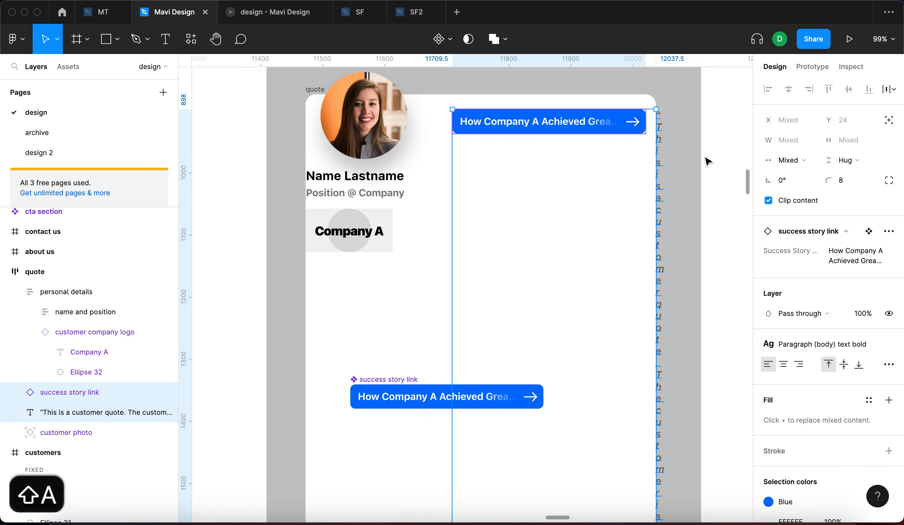
pyautogui.click(767, 274)
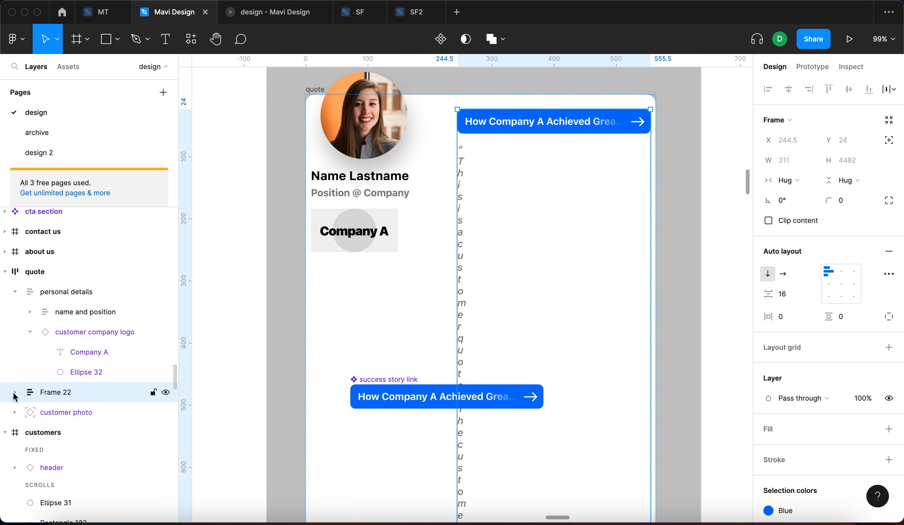
# - Set the quote text inside the new frame to fill the container's width
pyautogui.scroll(-10, 548, 204)
pyautogui.scroll(12, 549, 206)
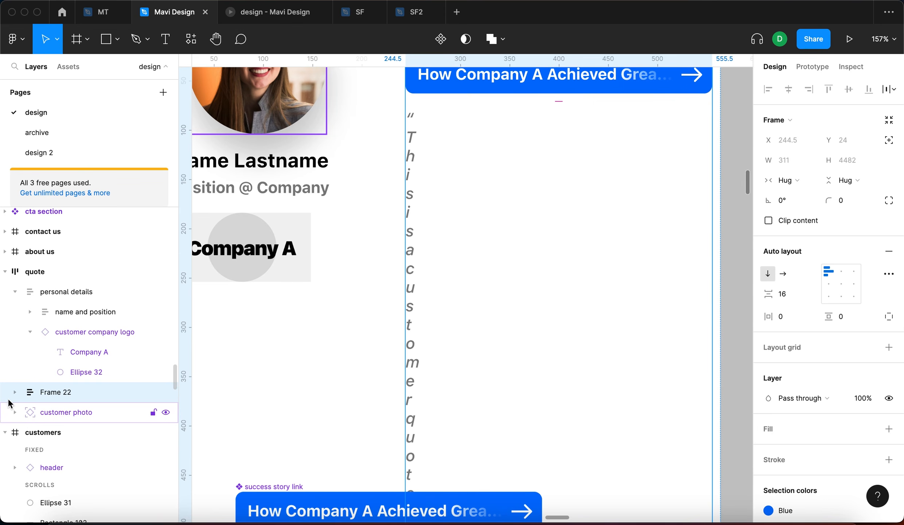
pyautogui.click(15, 391)
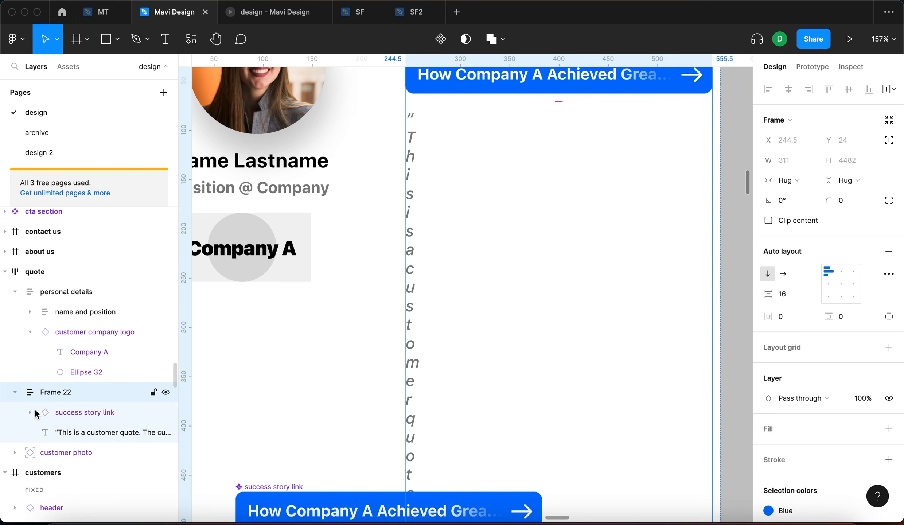
pyautogui.click(78, 432)
pyautogui.scroll(3, 675, 246)
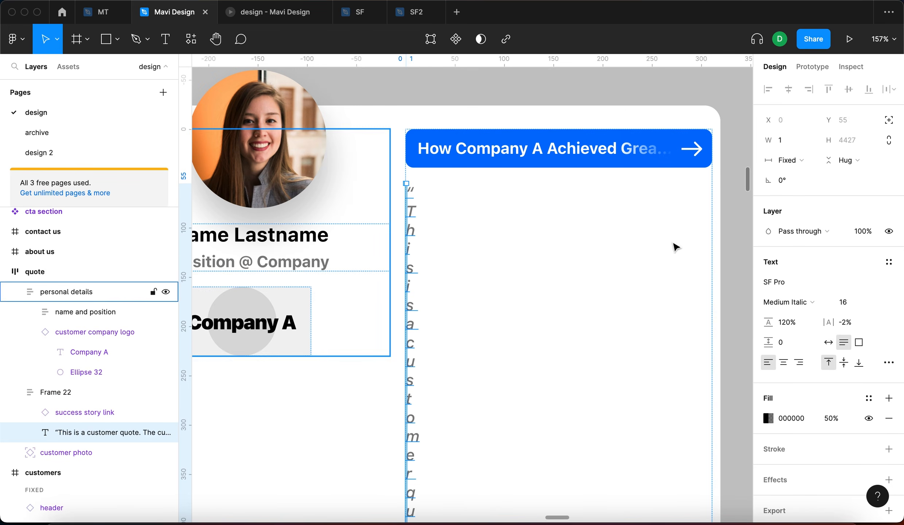
pyautogui.click(799, 164)
pyautogui.click(815, 190)
pyautogui.scroll(-5, 672, 190)
pyautogui.click(643, 144)
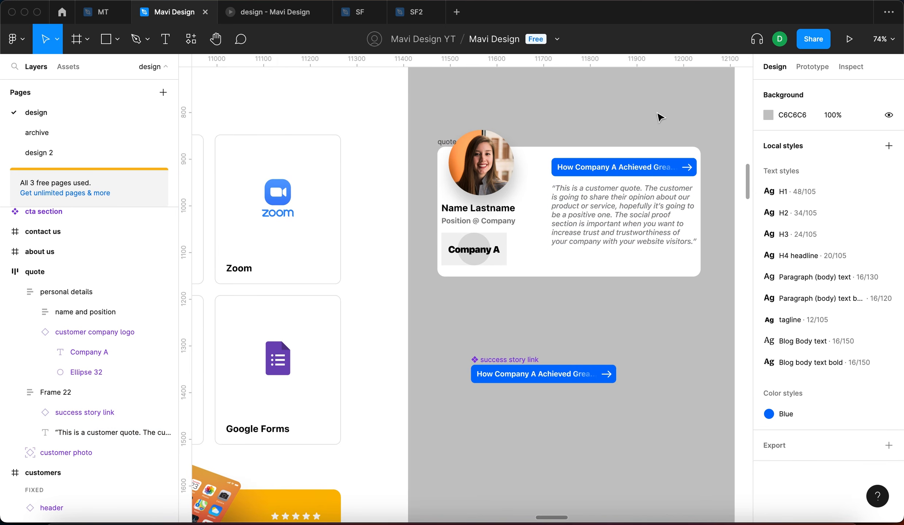
# - Rename the auto layout frame holding the success story link and quote text as "quote and link"
pyautogui.scroll(3, 643, 148)
pyautogui.scroll(-4, 621, 133)
pyautogui.click(612, 162)
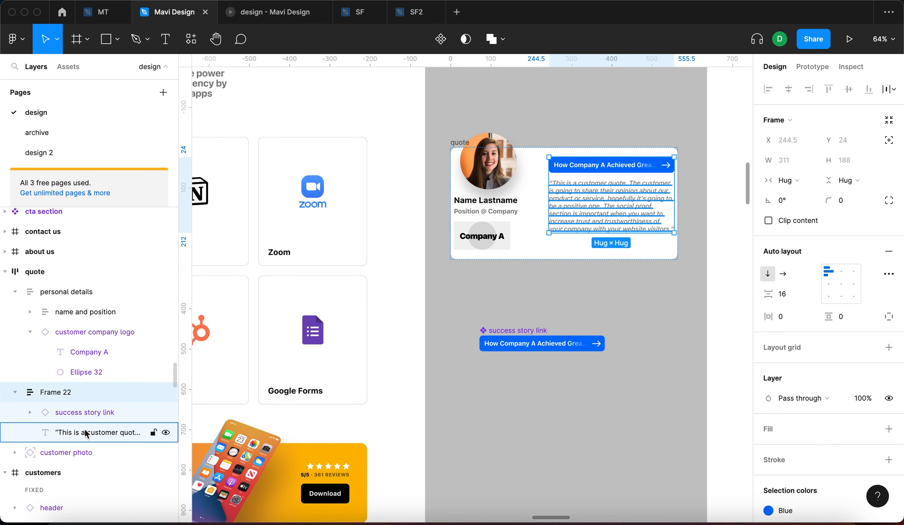
pyautogui.doubleClick(62, 394)
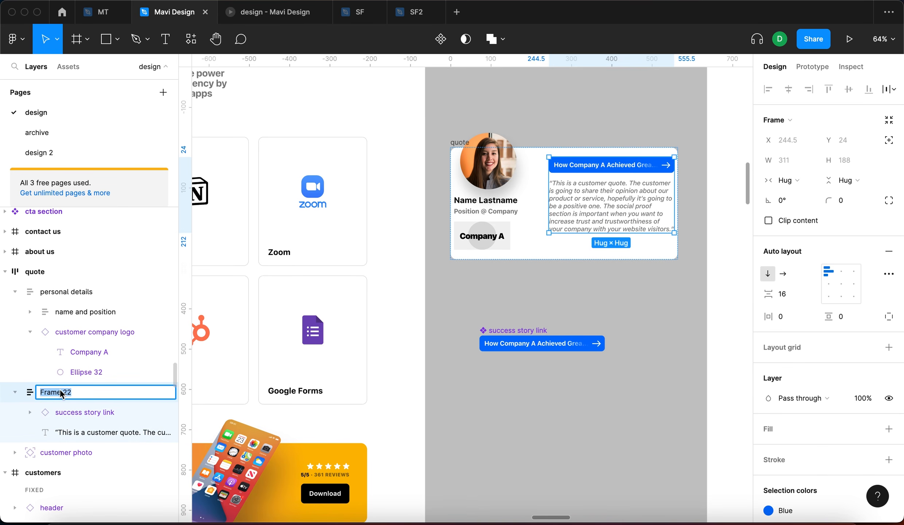
pyautogui.write('quote and')
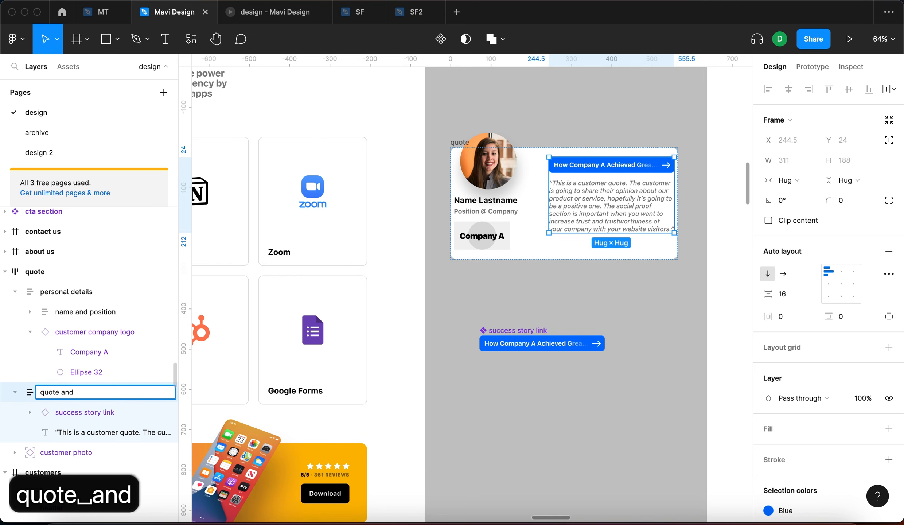
pyautogui.write(' link')
pyautogui.press('Return')
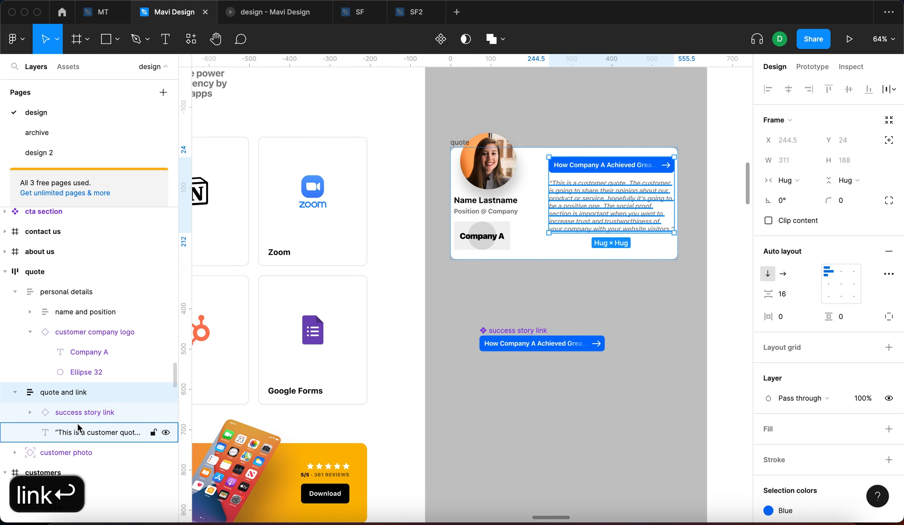
# - Set the quote and link frame, and both the link and quote text inside it, to fill their container's width
pyautogui.click(788, 180)
pyautogui.click(796, 199)
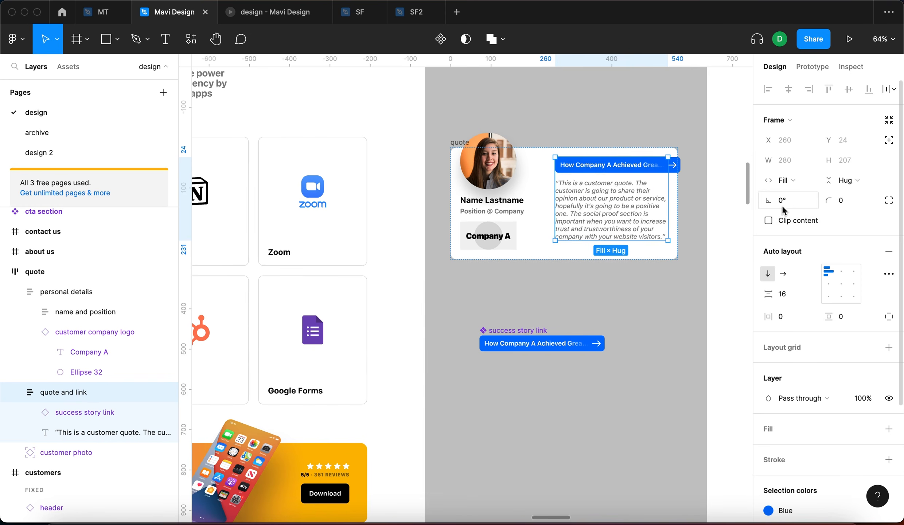
pyautogui.press('Return')
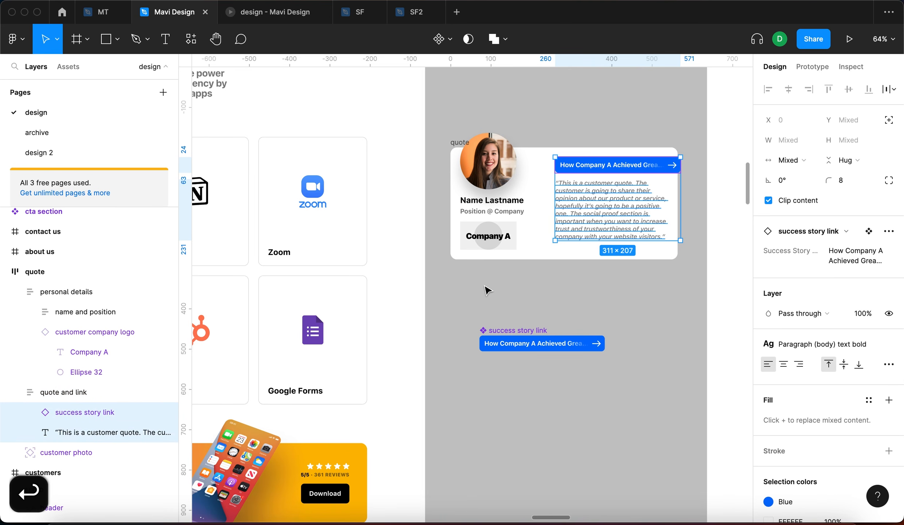
pyautogui.click(797, 166)
pyautogui.click(799, 216)
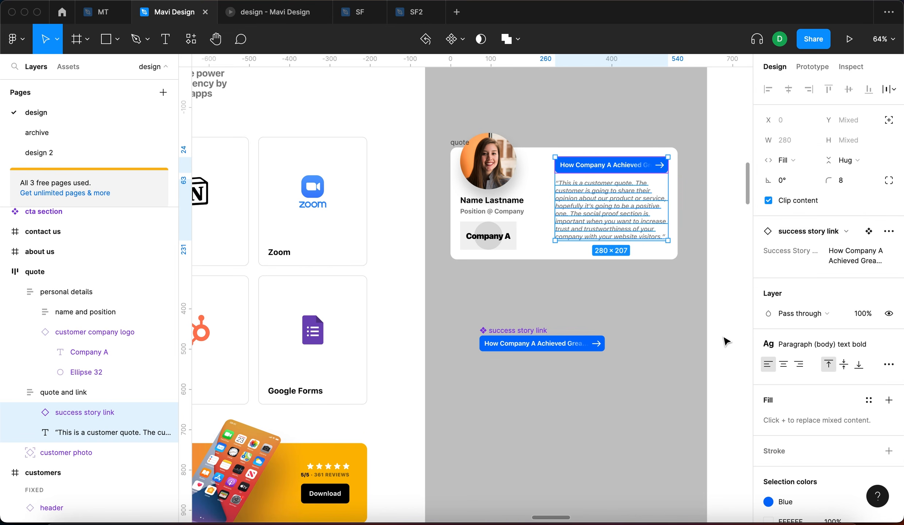
# - Reorder the success story link so it sits below the quote text in the quote and link frame
pyautogui.hscroll(3, 638, 321)
pyautogui.click(164, 412)
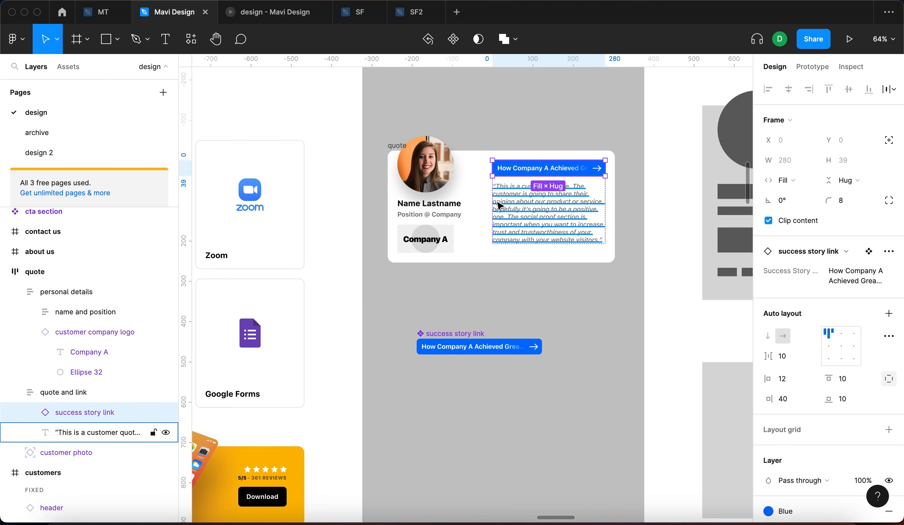
pyautogui.press('super+bracketright')
pyautogui.press('super+bracketleft')
pyautogui.click(612, 382)
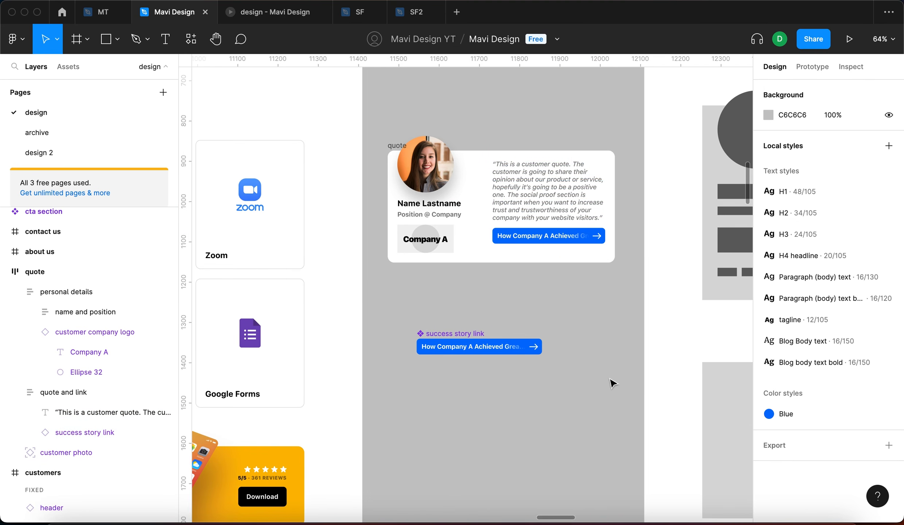
# - Reposition the success story link component at X 11691, Y 1284 and the quote card at X 11452, Y 875
pyautogui.scroll(5, 560, 240)
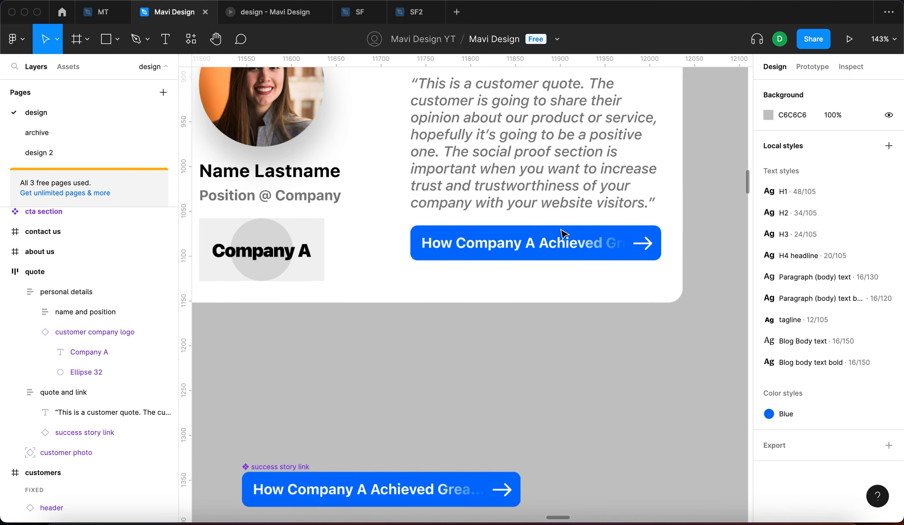
pyautogui.scroll(-3, 595, 373)
pyautogui.moveTo(402, 424); pyautogui.dragTo(488, 390)
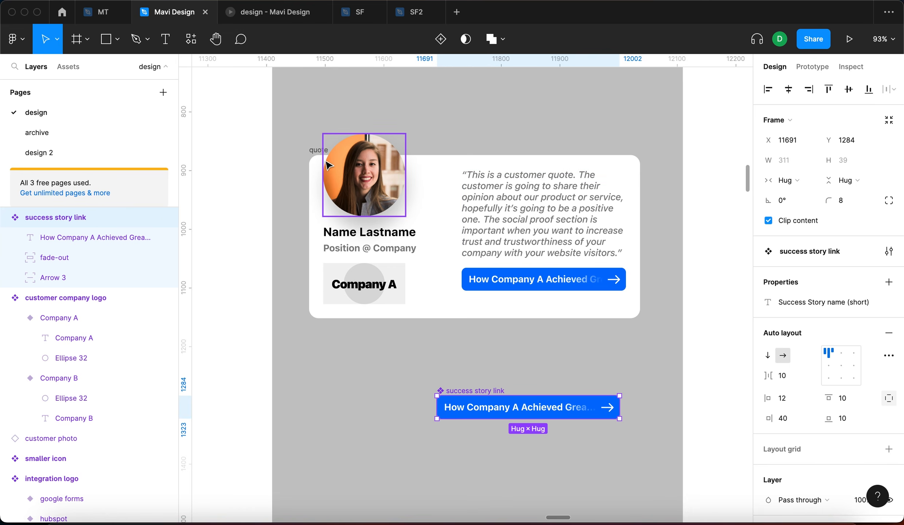
pyautogui.moveTo(314, 153); pyautogui.dragTo(302, 155)
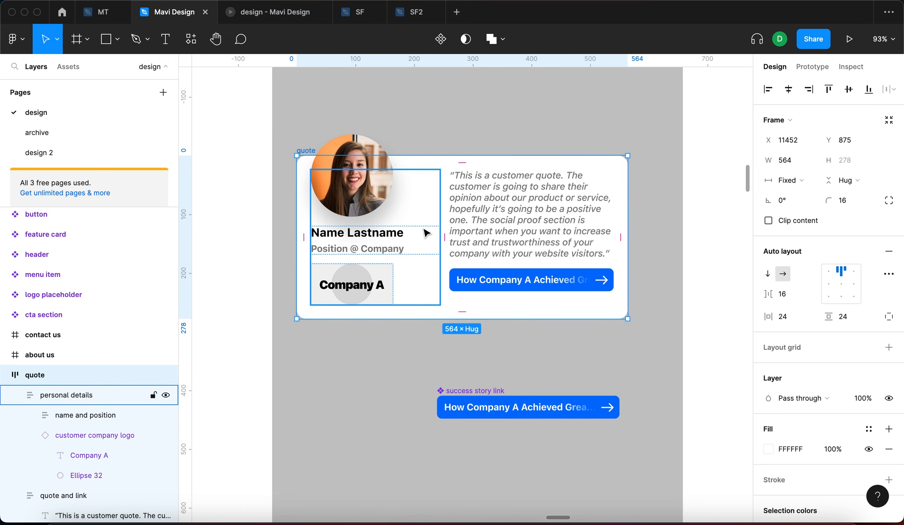
# - Set the quote and link frame to fill the container's height, with auto spacing between its items
pyautogui.click(522, 233)
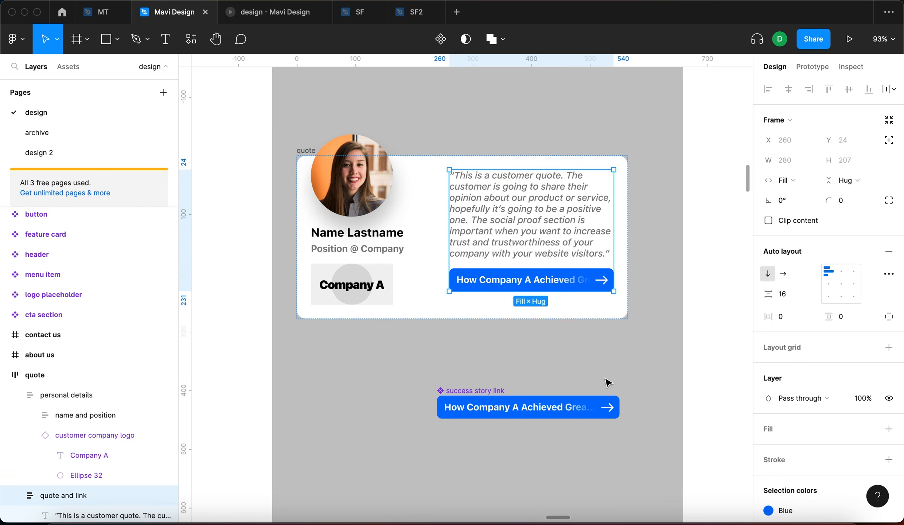
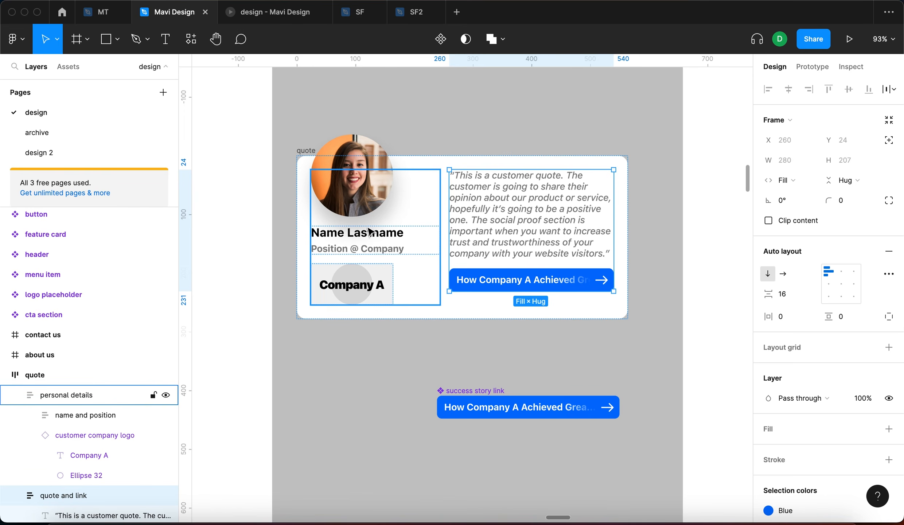
pyautogui.click(837, 181)
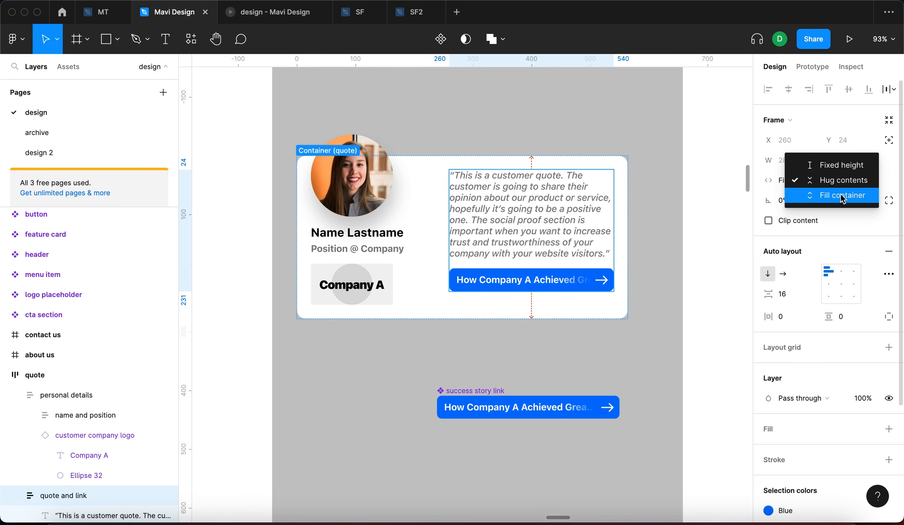
pyautogui.click(840, 201)
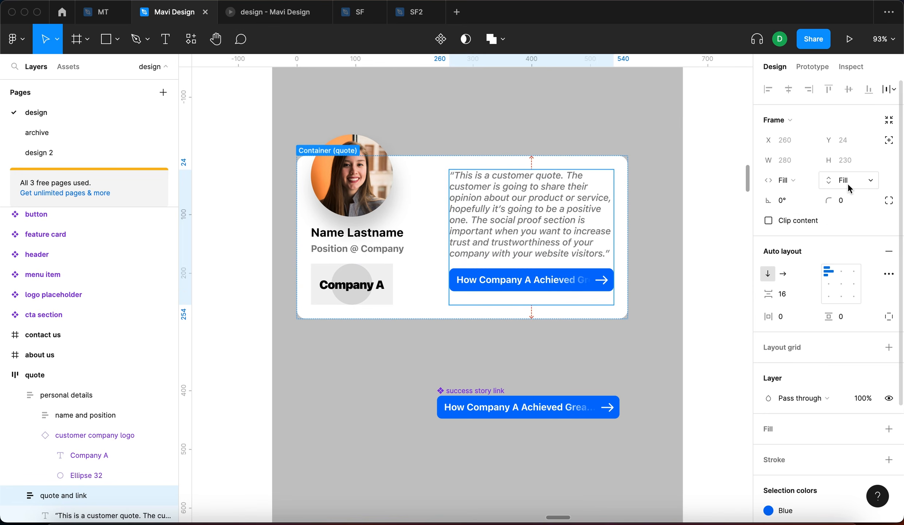
pyautogui.click(797, 294)
pyautogui.write('auto')
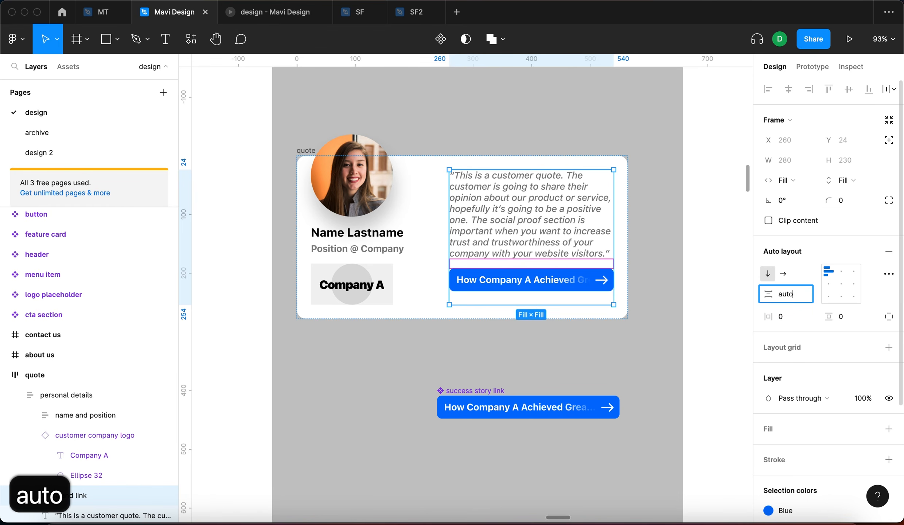
pyautogui.press('Return')
pyautogui.click(609, 339)
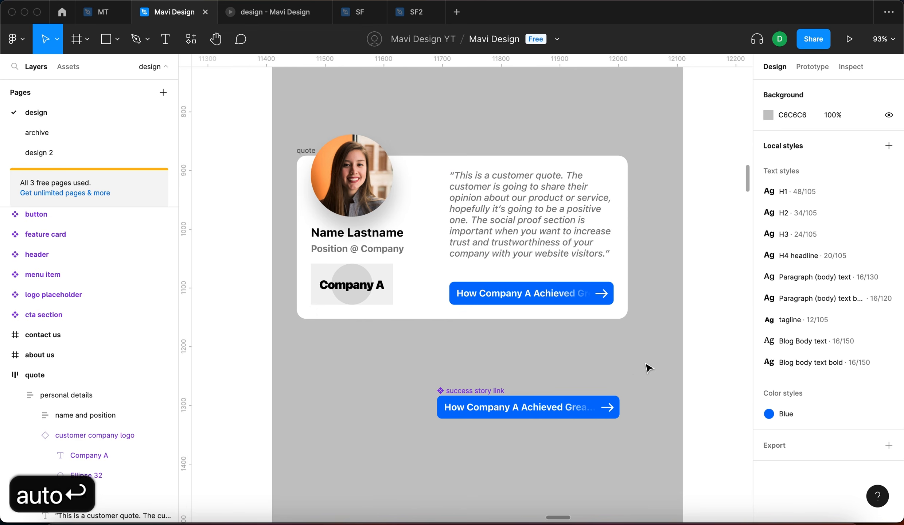
# - Narrow the personal details frame in the quote card to a width of 200
pyautogui.moveTo(587, 332); pyautogui.dragTo(598, 283)
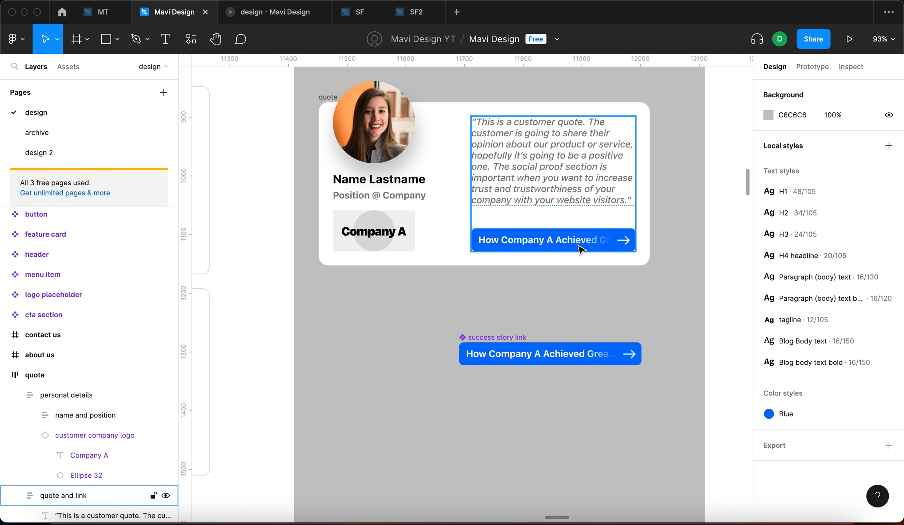
pyautogui.scroll(2, 617, 286)
pyautogui.hscroll(-2, 618, 286)
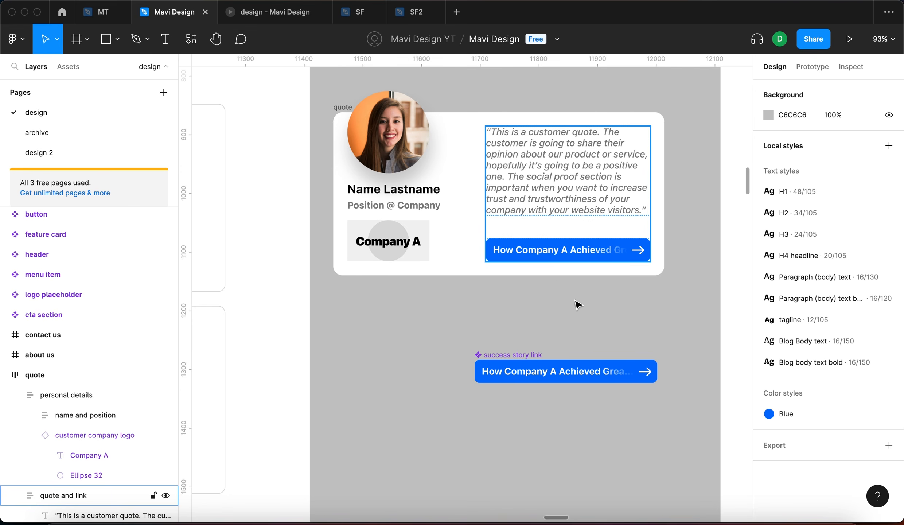
pyautogui.scroll(-2, 598, 328)
pyautogui.hscroll(2, 599, 328)
pyautogui.scroll(3, 555, 234)
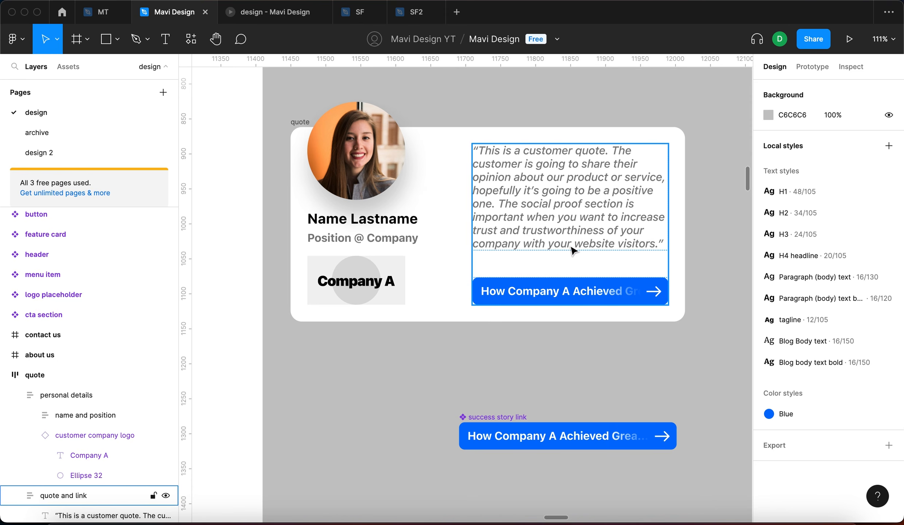
pyautogui.click(430, 249)
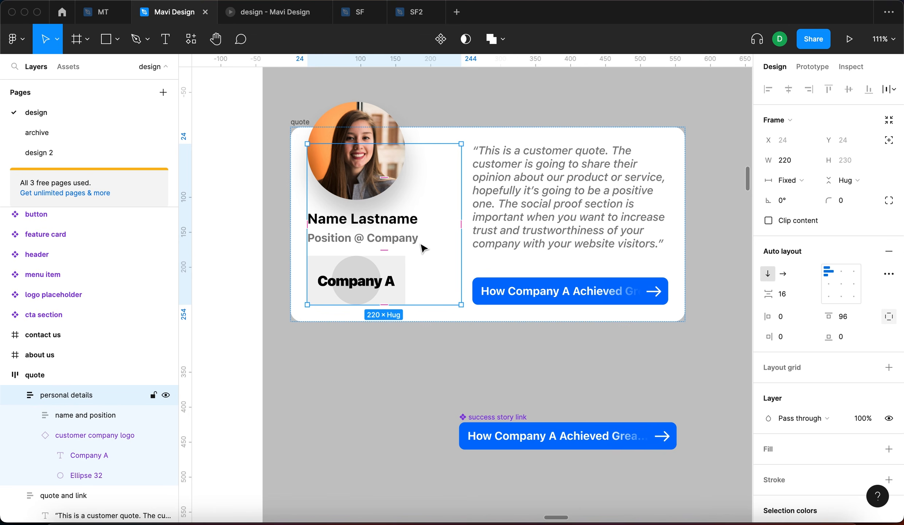
pyautogui.moveTo(460, 206); pyautogui.dragTo(448, 212)
pyautogui.click(602, 369)
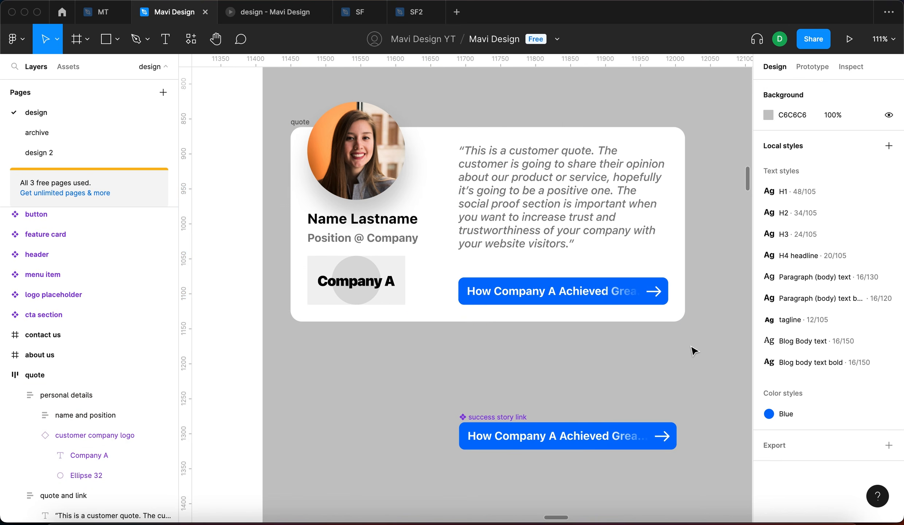
# - Move the success story link main component to the empty area above the quote card
pyautogui.scroll(-5, 575, 267)
pyautogui.moveTo(525, 282); pyautogui.dragTo(541, 155)
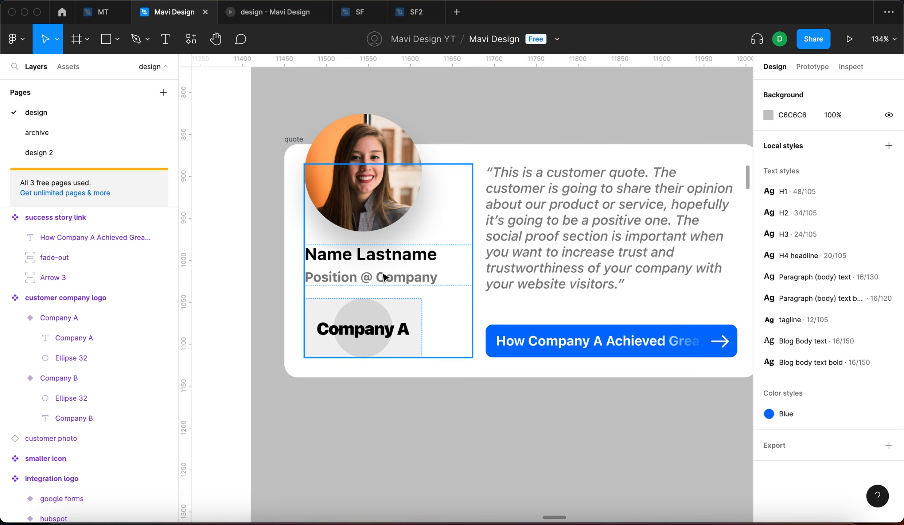
# - Examine the personal details, quote text and link inside the quote card against the wireframe
pyautogui.click(425, 257)
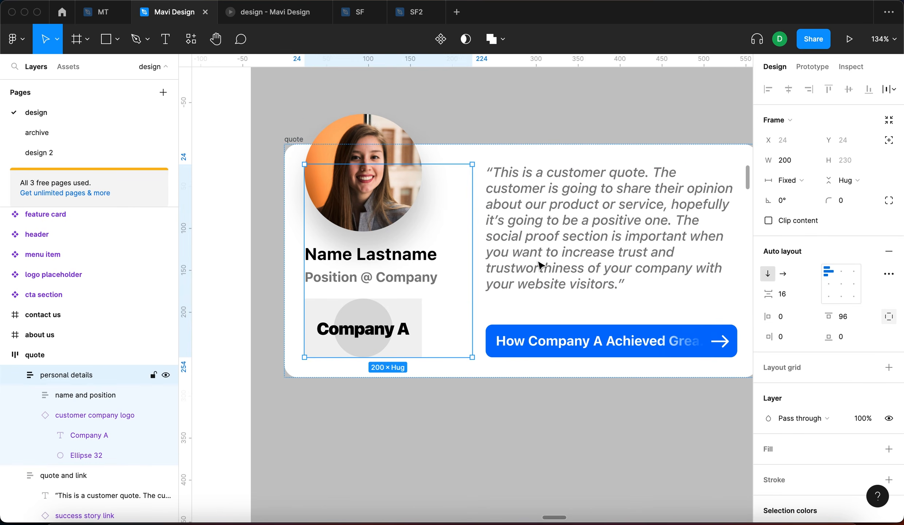
pyautogui.click(587, 342)
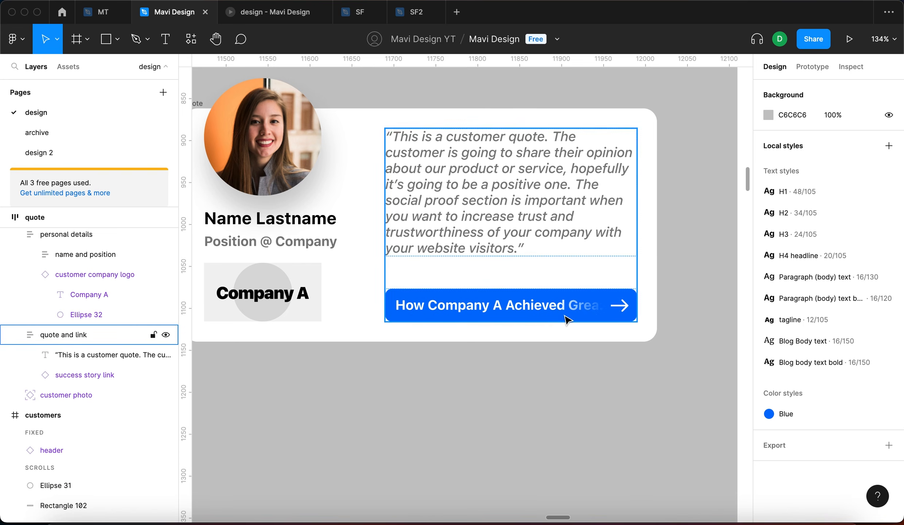
pyautogui.click(566, 320)
pyautogui.click(591, 401)
pyautogui.scroll(-5, 593, 409)
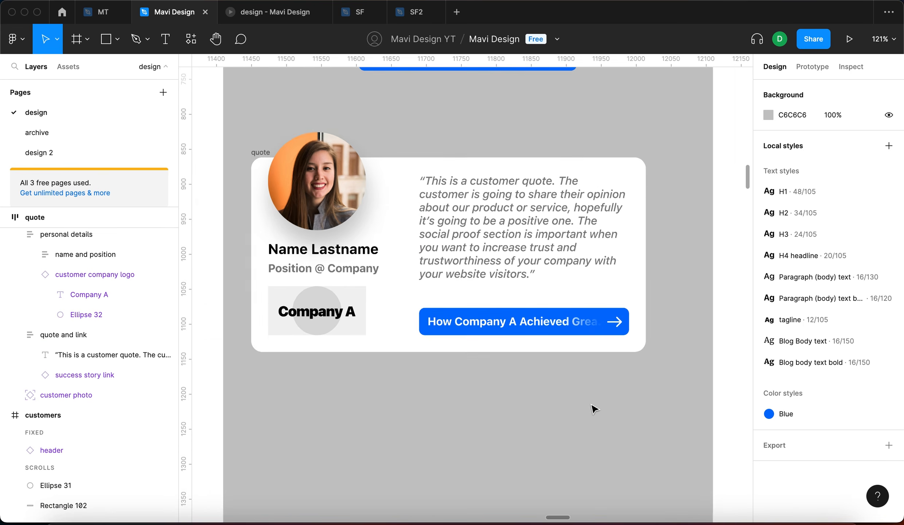
pyautogui.click(438, 216)
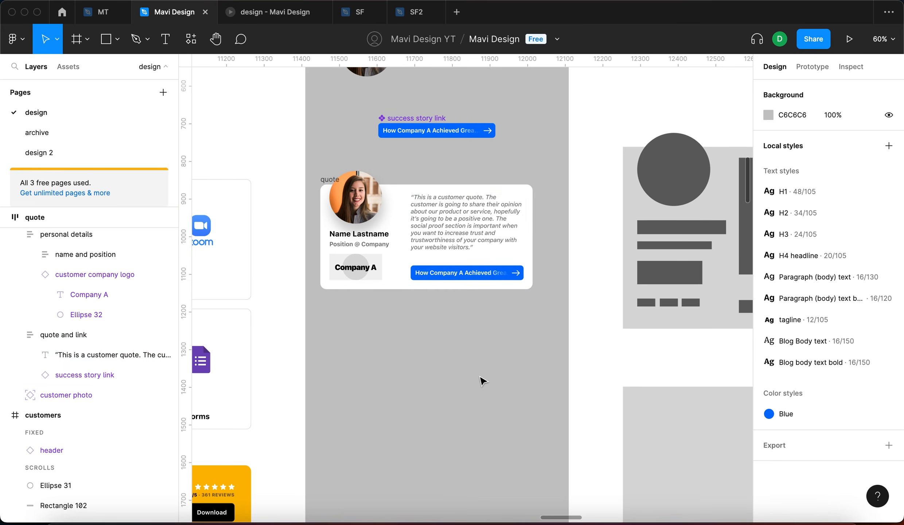
pyautogui.click(482, 381)
pyautogui.scroll(2, 456, 373)
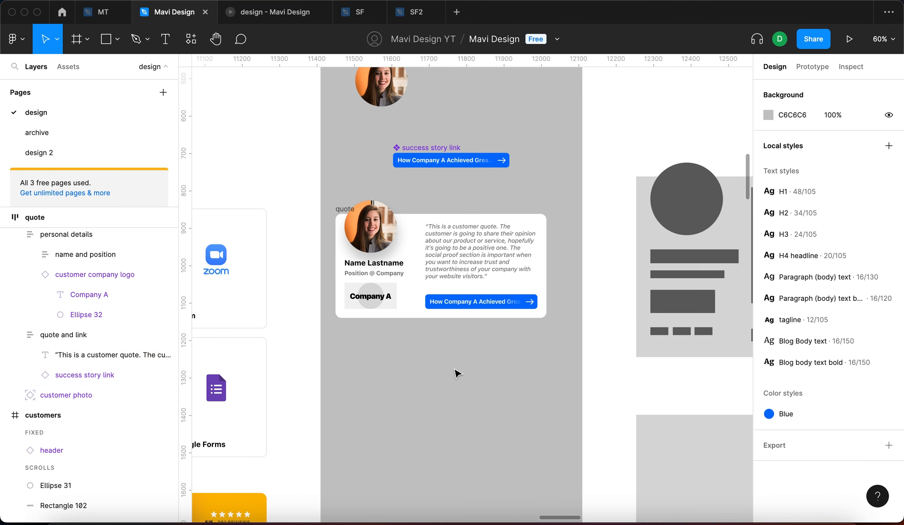
# - Copy the Name Lastname text from the personal details into the quote and link frame, between the quote text and the link
pyautogui.doubleClick(385, 268)
pyautogui.scroll(5, 385, 268)
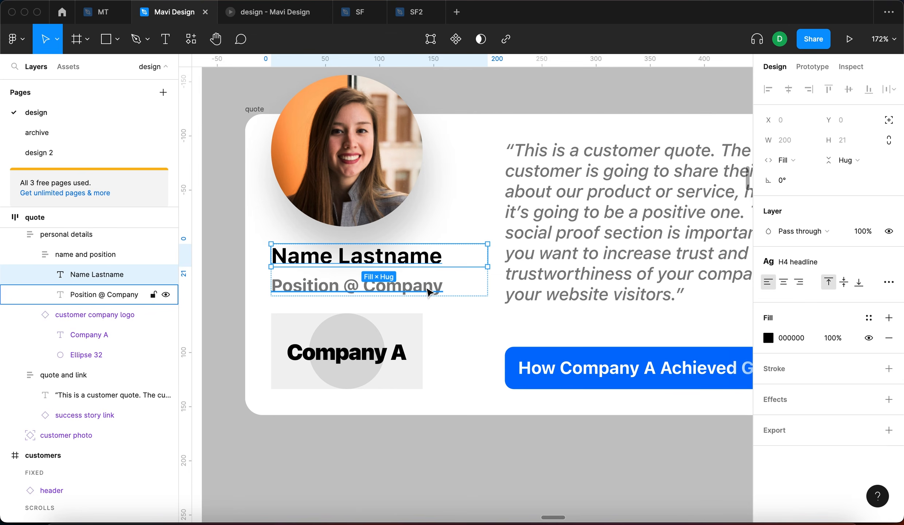
pyautogui.press('super+c')
pyautogui.click(649, 222)
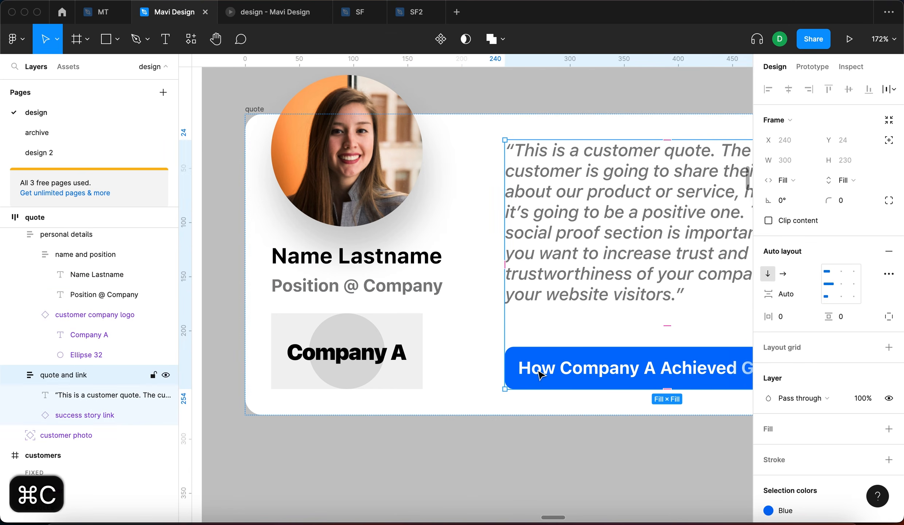
pyautogui.hscroll(5, 541, 369)
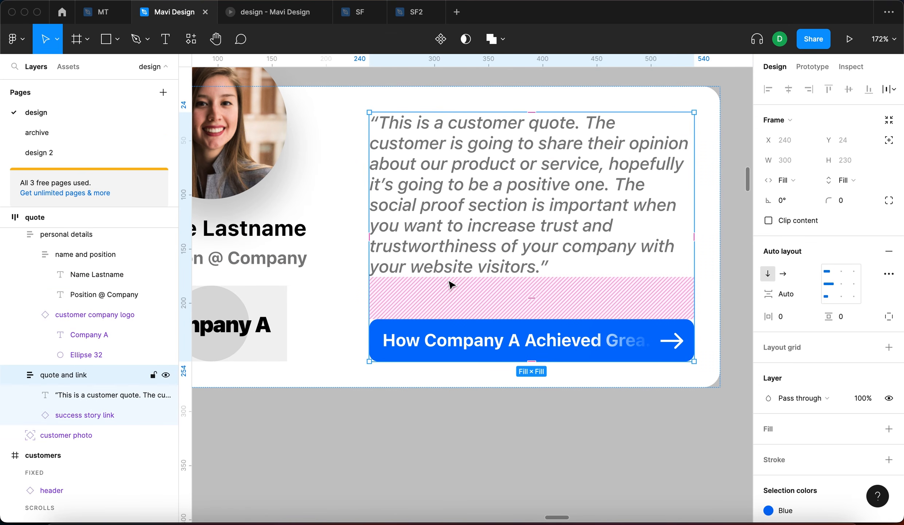
pyautogui.press('super+v')
pyautogui.press('super+bracketleft')
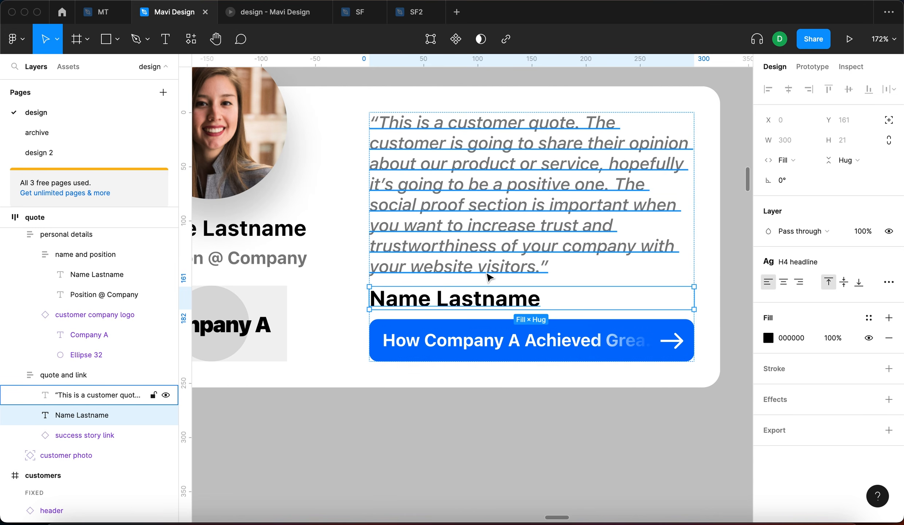
# - Apply the tagline text style to the copied Name Lastname text above the success story link
pyautogui.click(816, 264)
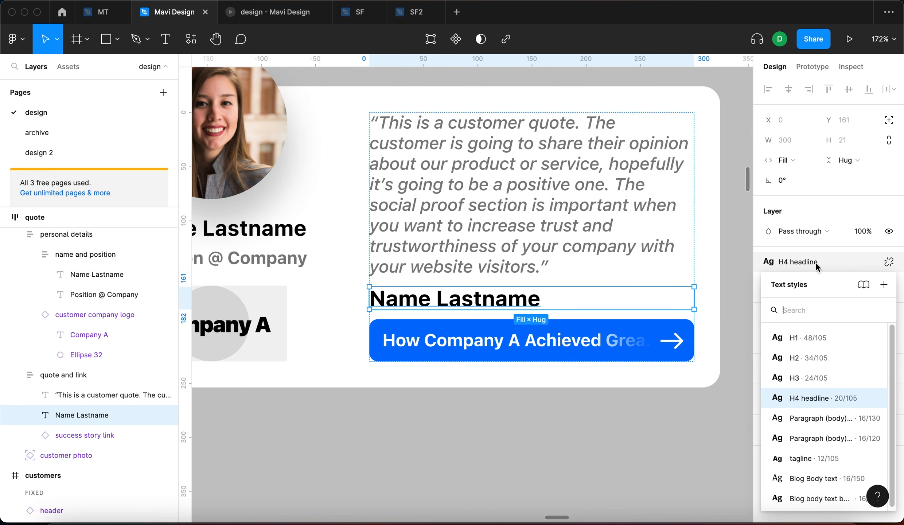
pyautogui.click(807, 459)
pyautogui.scroll(-5, 455, 332)
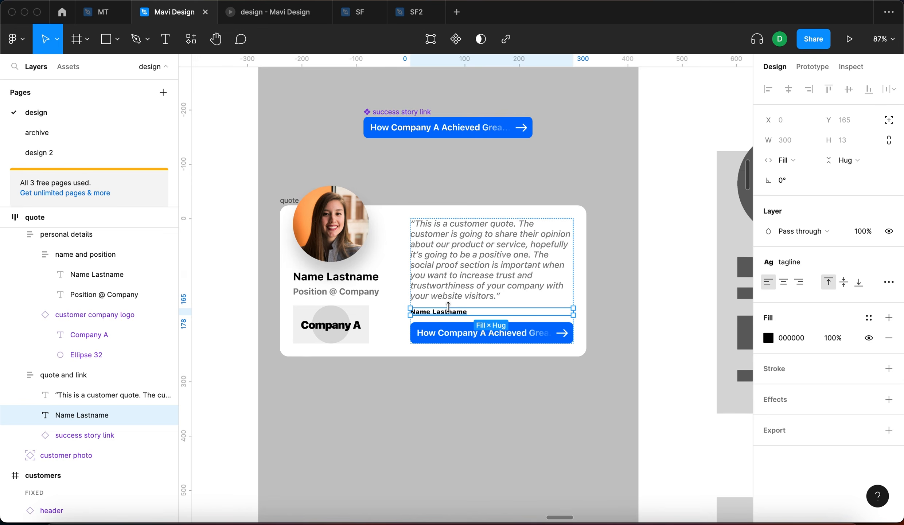
# - Replace the copied Name Lastname text above the success story link with "RELATED SUCCESS STORY:"
pyautogui.press('Return')
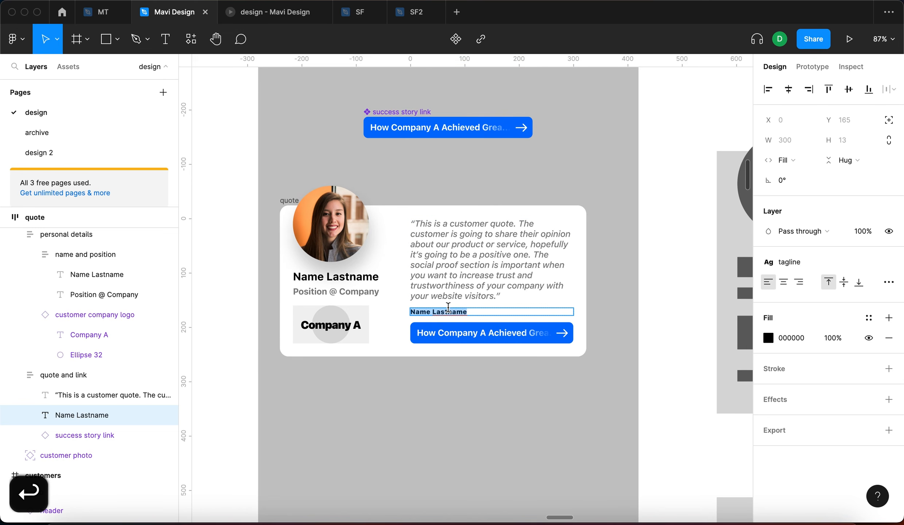
pyautogui.write('related succe')
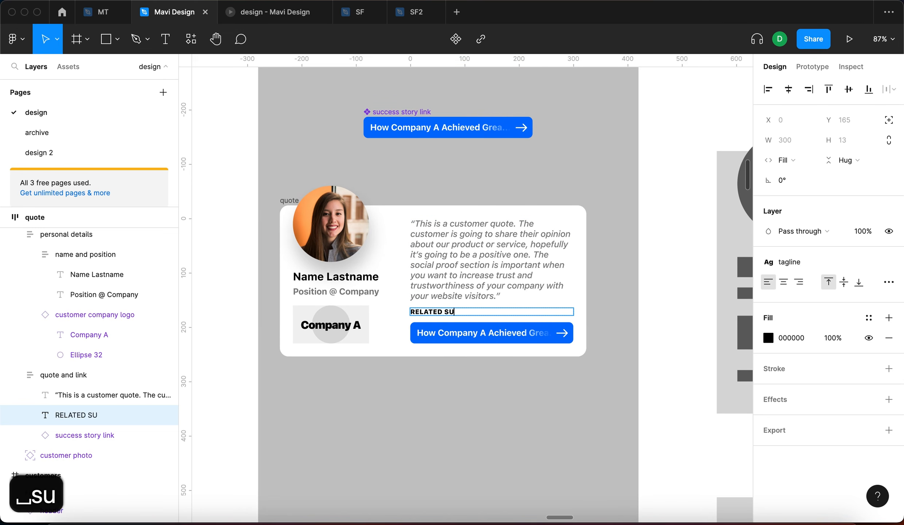
pyautogui.write('ss story:')
pyautogui.press('Escape')
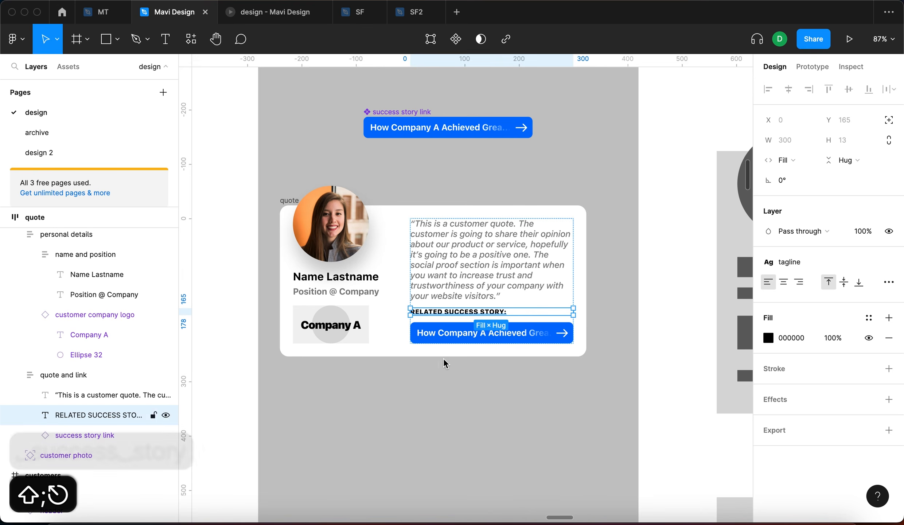
pyautogui.press('Escape')
# - Set the quote and link frame's height to hug its contents
pyautogui.scroll(-5, 435, 385)
pyautogui.click(479, 324)
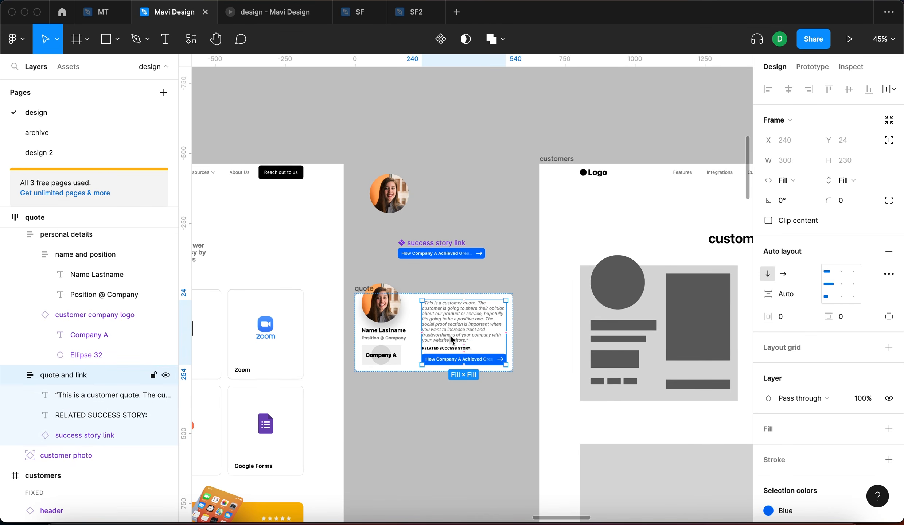
pyautogui.scroll(5, 452, 335)
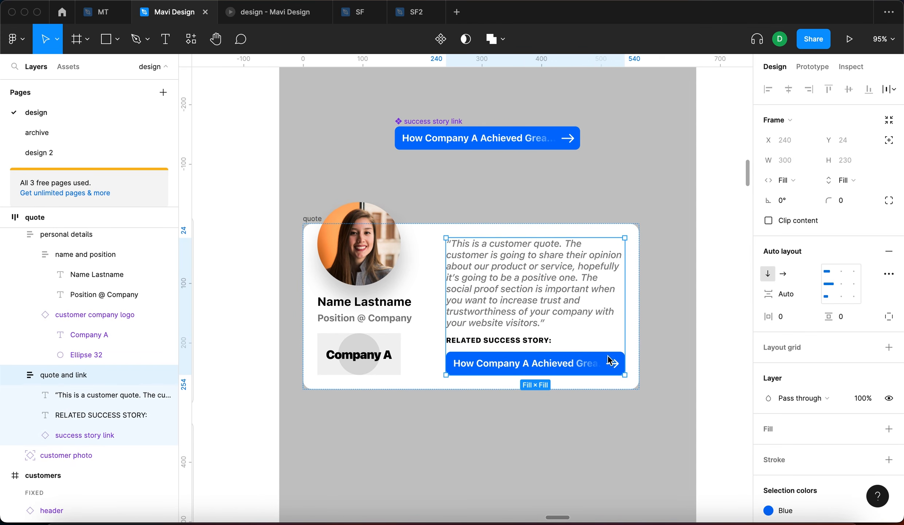
pyautogui.click(849, 185)
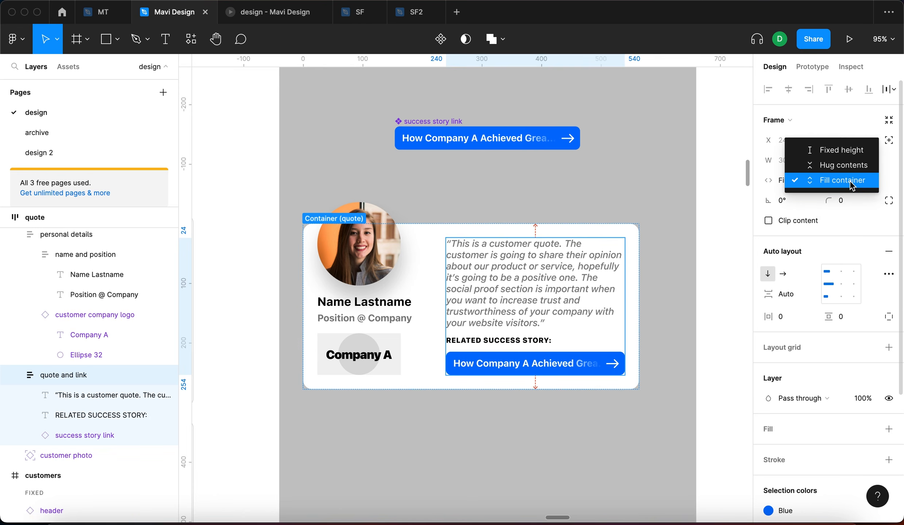
pyautogui.click(838, 163)
# - Set the spacing between items in the quote and link auto layout to 24
pyautogui.click(800, 298)
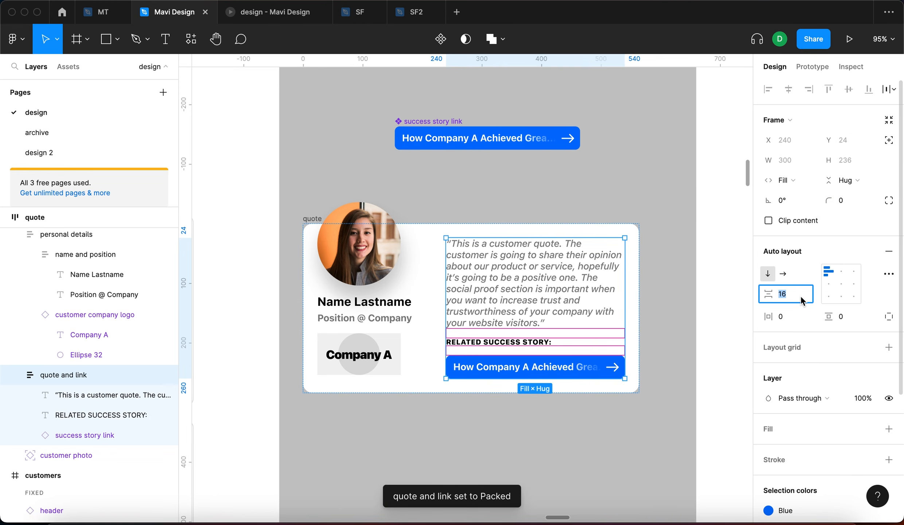
pyautogui.press('Up')
pyautogui.press('Up')
pyautogui.press('Up')
pyautogui.press('Up')
pyautogui.press('Up')
pyautogui.press('Down')
pyautogui.press('Down')
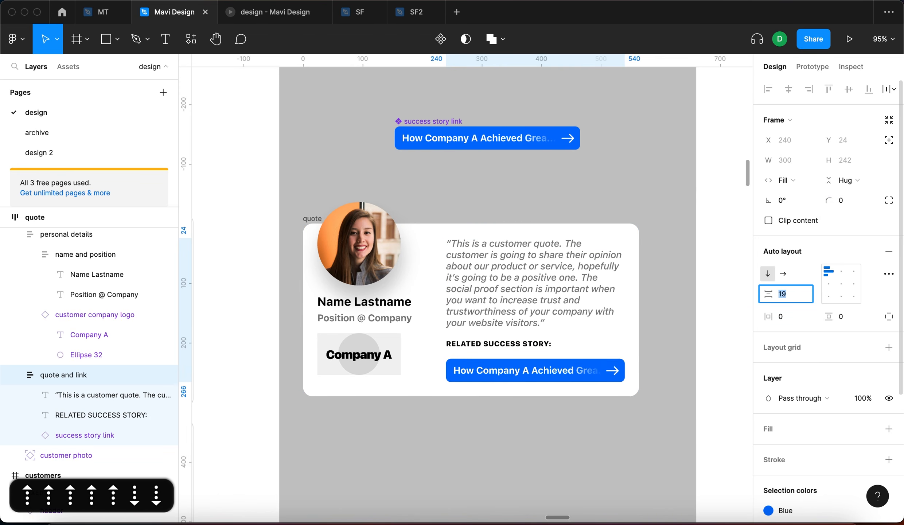
pyautogui.press('Up')
pyautogui.press('Up')
pyautogui.press('Up')
pyautogui.press('Up')
pyautogui.press('Up')
pyautogui.press('Down')
pyautogui.press('Up')
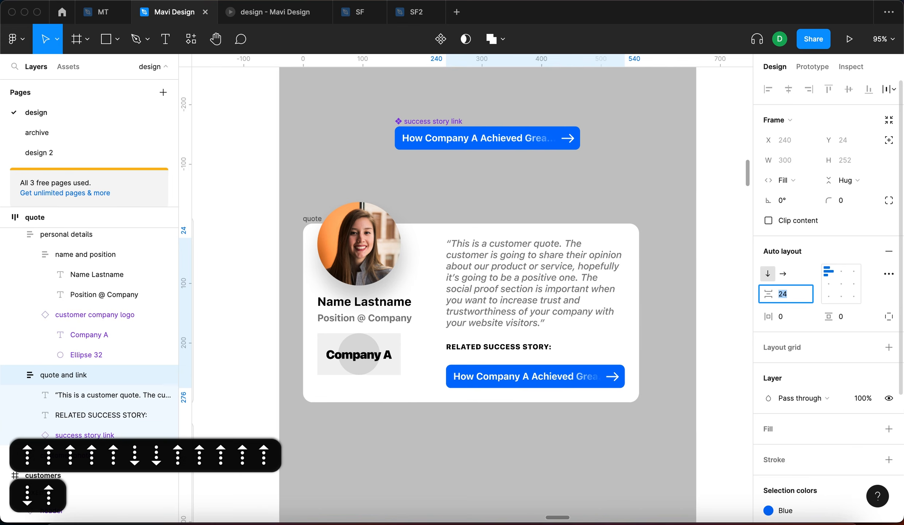
pyautogui.press('Return')
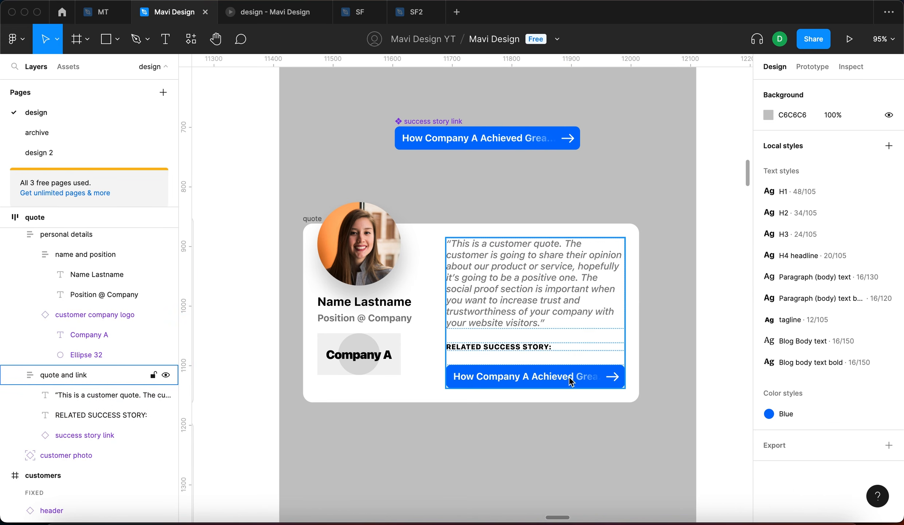
# - Examine the related success story caption and its spacing between the quote text and the link
pyautogui.scroll(-3, 492, 375)
pyautogui.hscroll(1, 492, 375)
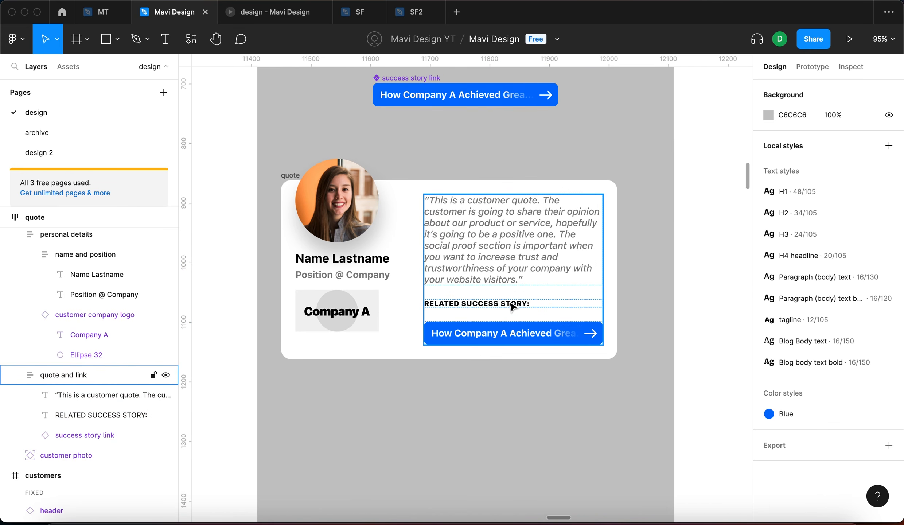
pyautogui.scroll(5, 510, 309)
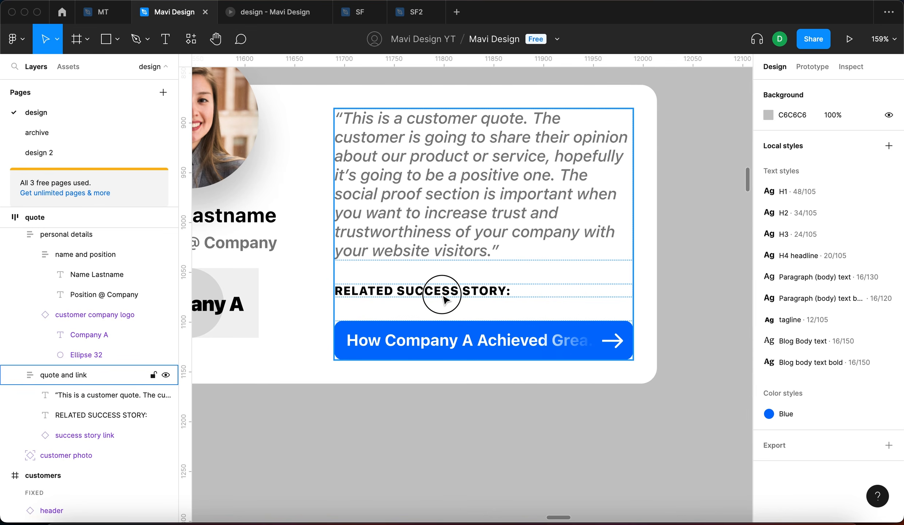
pyautogui.doubleClick(443, 296)
pyautogui.press('Escape')
pyautogui.doubleClick(502, 290)
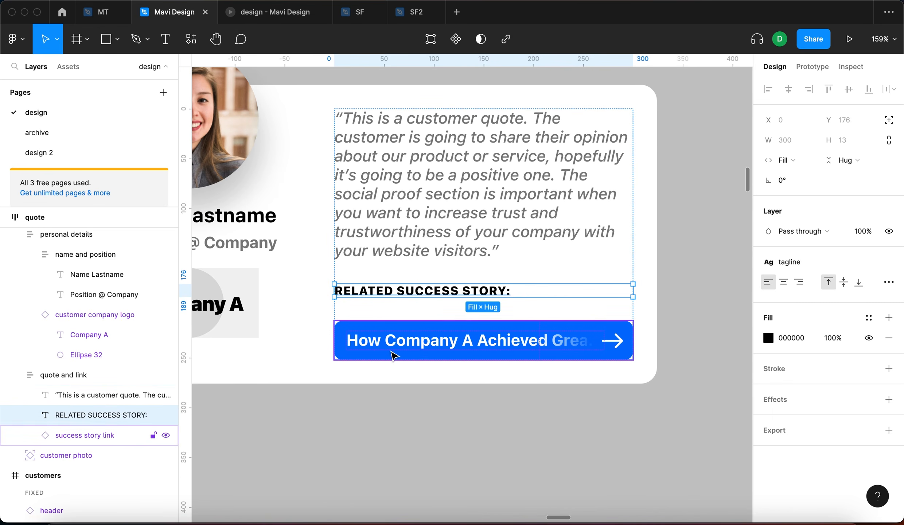
pyautogui.click(571, 468)
pyautogui.scroll(-1, 481, 434)
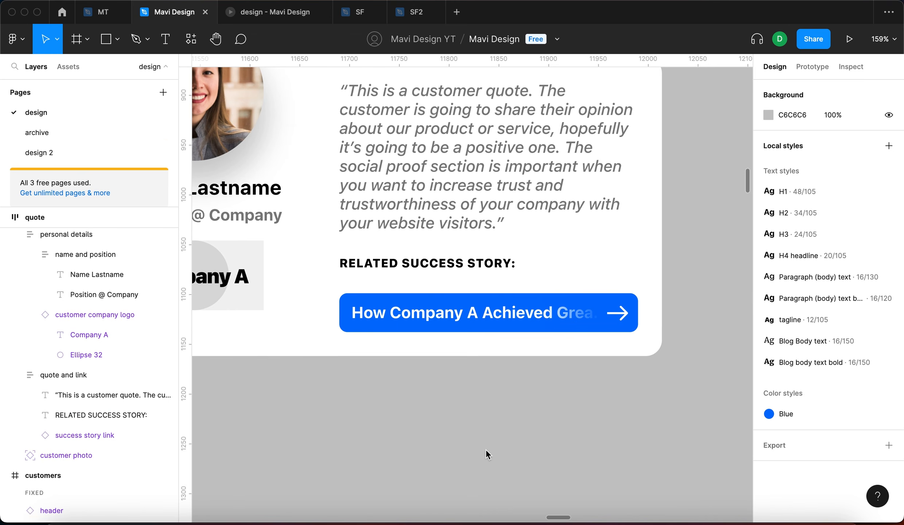
# - Draw a straight horizontal line about 100 px long in the empty area below the quote card with the Pen tool
pyautogui.press('p')
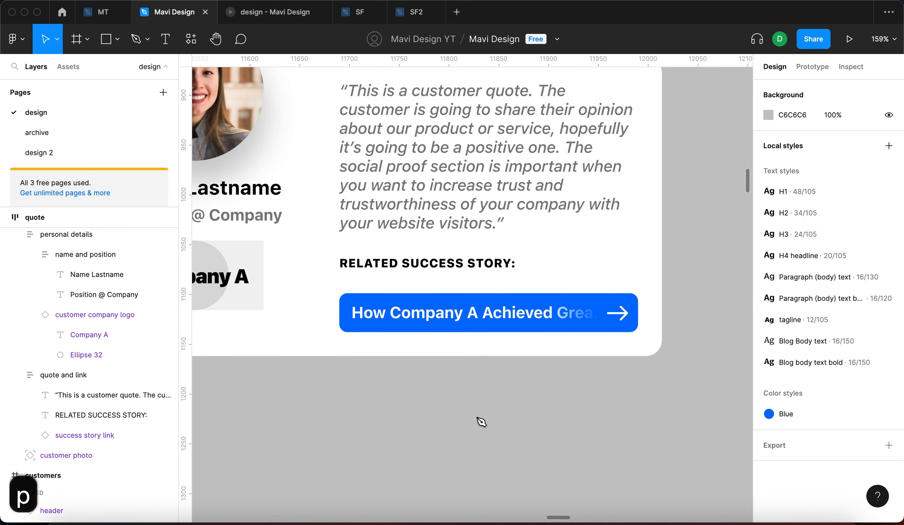
pyautogui.click(477, 418)
pyautogui.click(595, 419)
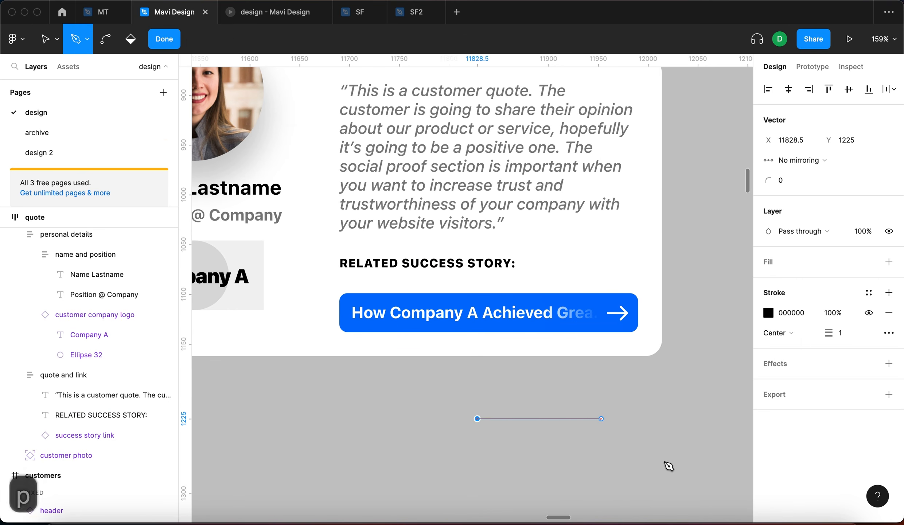
pyautogui.keyDown('shift'); pyautogui.click(577, 434); pyautogui.keyUp('shift')
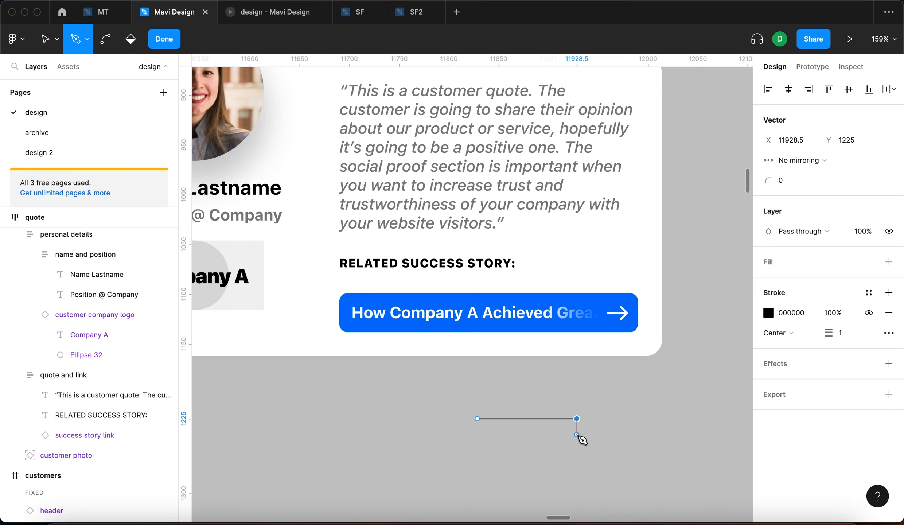
pyautogui.press('Return')
# - Move the drawn line into the quote and link frame, between the related success story caption and the link
pyautogui.press('super+x')
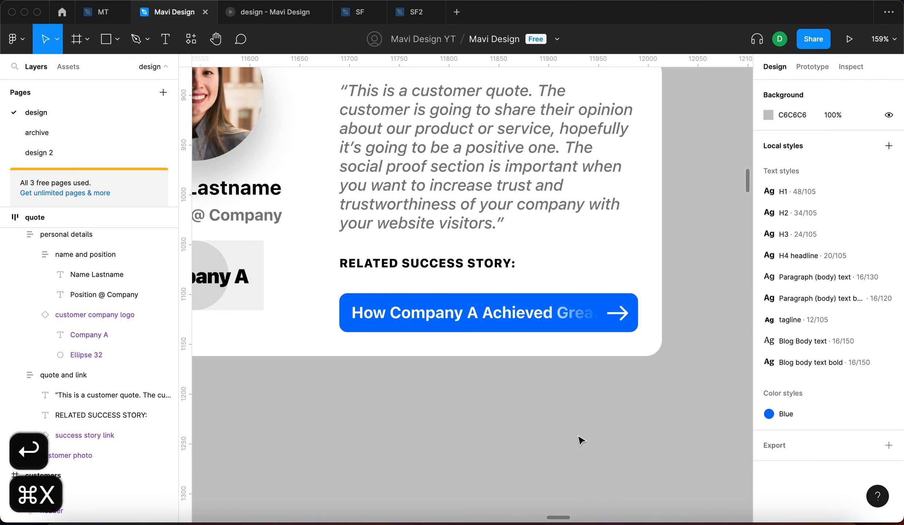
pyautogui.click(513, 280)
pyautogui.hotkey('shift', 'Return')
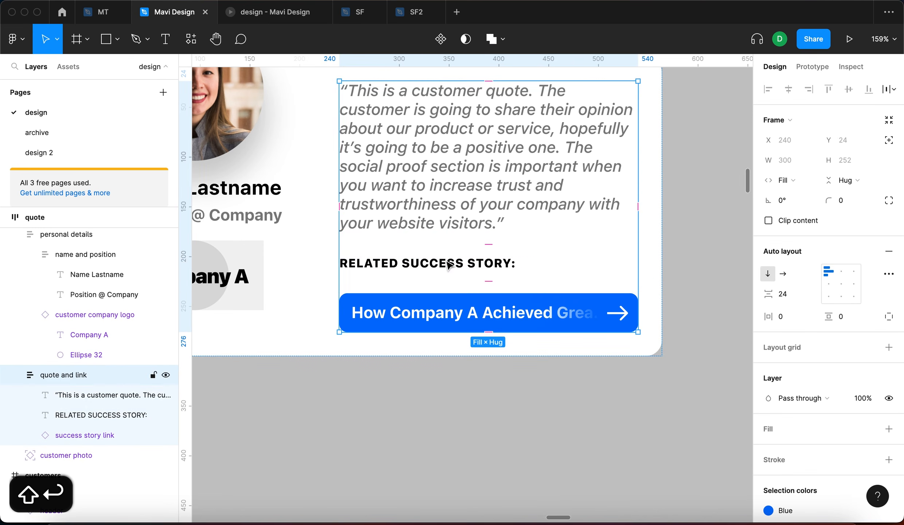
pyautogui.press('super+v')
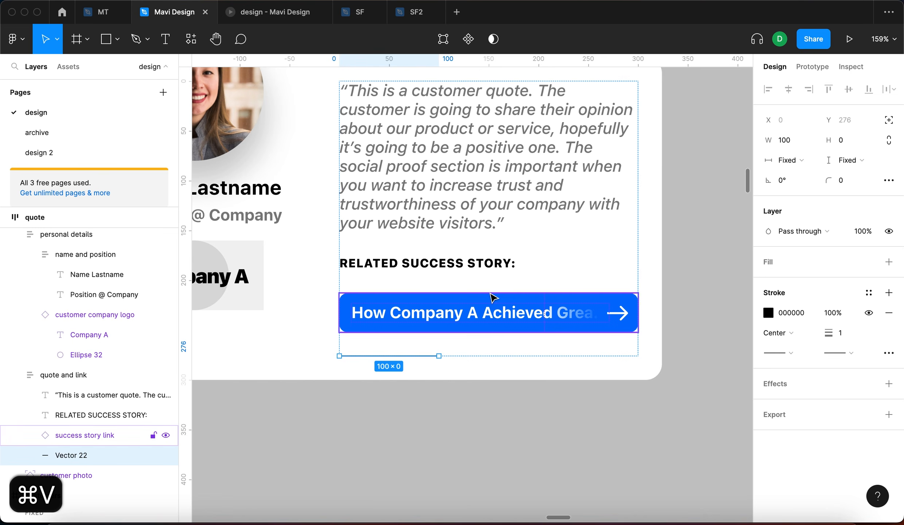
pyautogui.press('super+bracketleft')
pyautogui.click(423, 433)
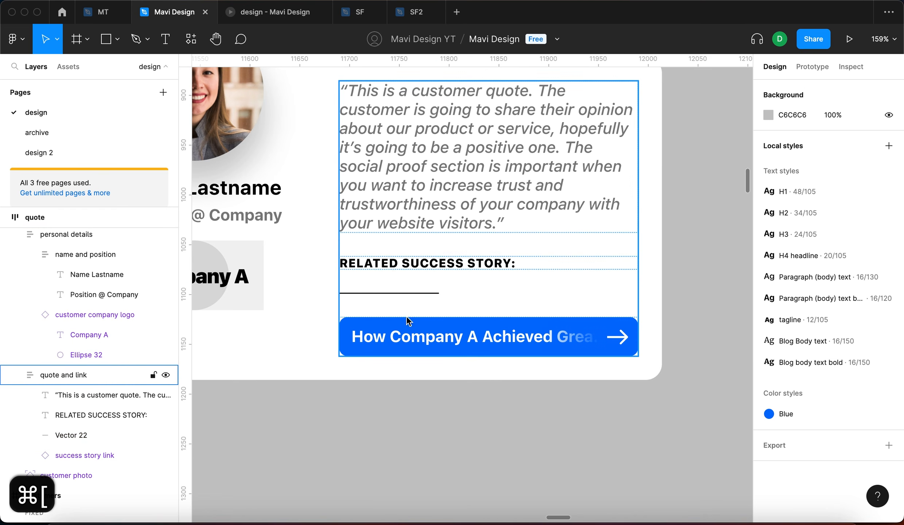
# - Examine the caption and the line beneath it within the whole quote card
pyautogui.click(393, 268)
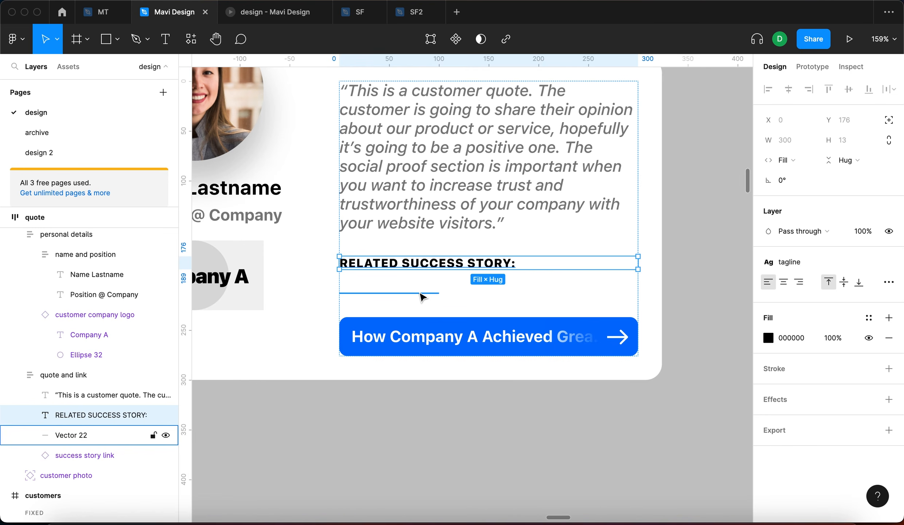
pyautogui.click(448, 450)
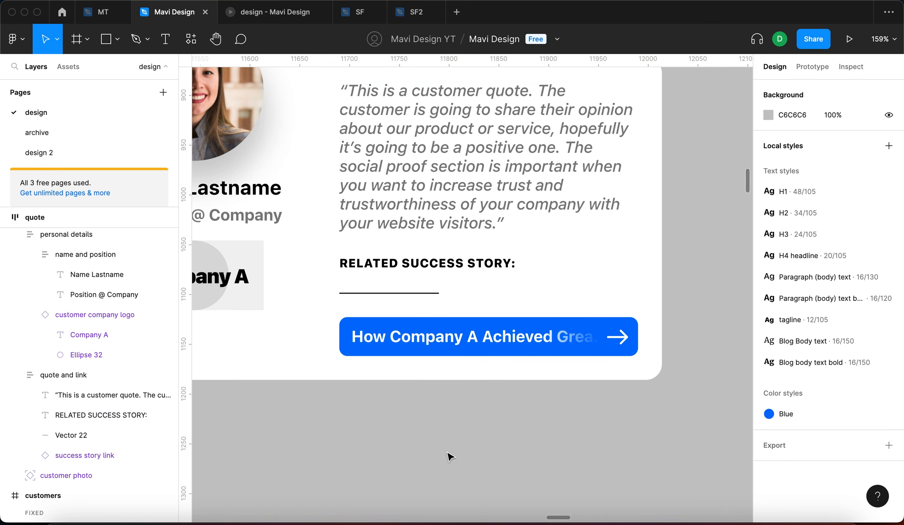
pyautogui.scroll(-5, 448, 450)
pyautogui.scroll(5, 429, 386)
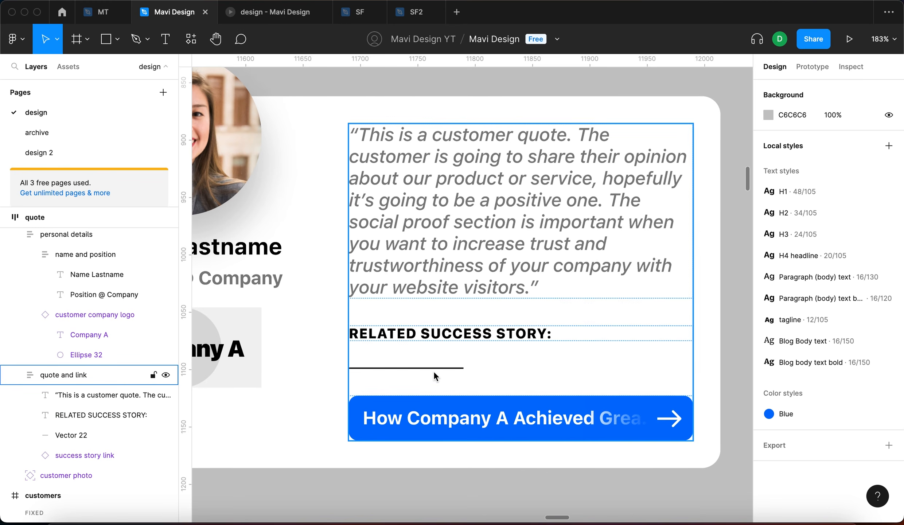
pyautogui.scroll(-5, 434, 370)
pyautogui.scroll(2, 437, 353)
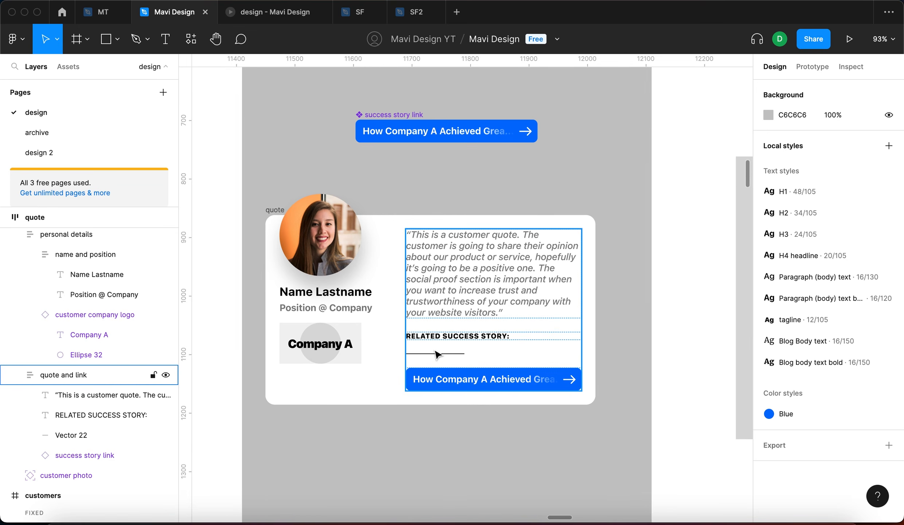
pyautogui.scroll(3, 430, 367)
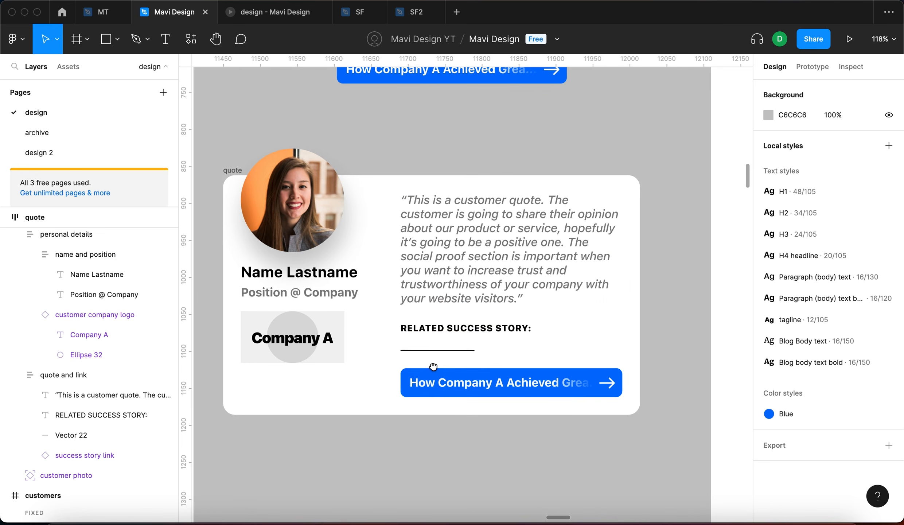
pyautogui.hscroll(-1, 456, 411)
pyautogui.hscroll(-2, 480, 454)
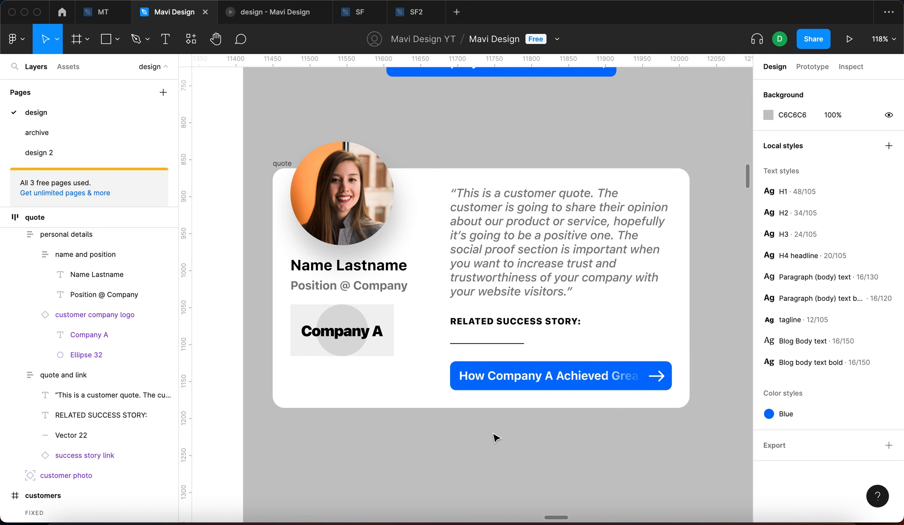
pyautogui.scroll(1, 592, 336)
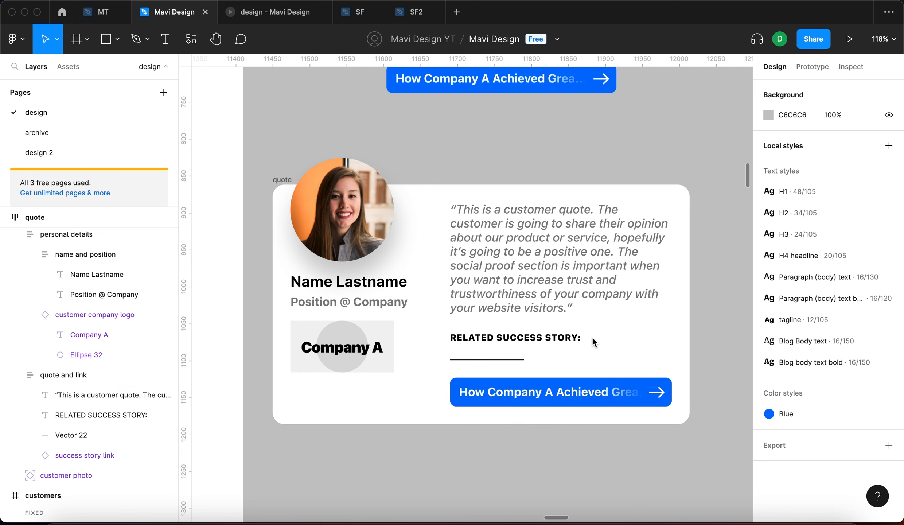
# - Wrap the related success story caption and the line in an auto layout frame with horizontal direction
pyautogui.scroll(3, 592, 337)
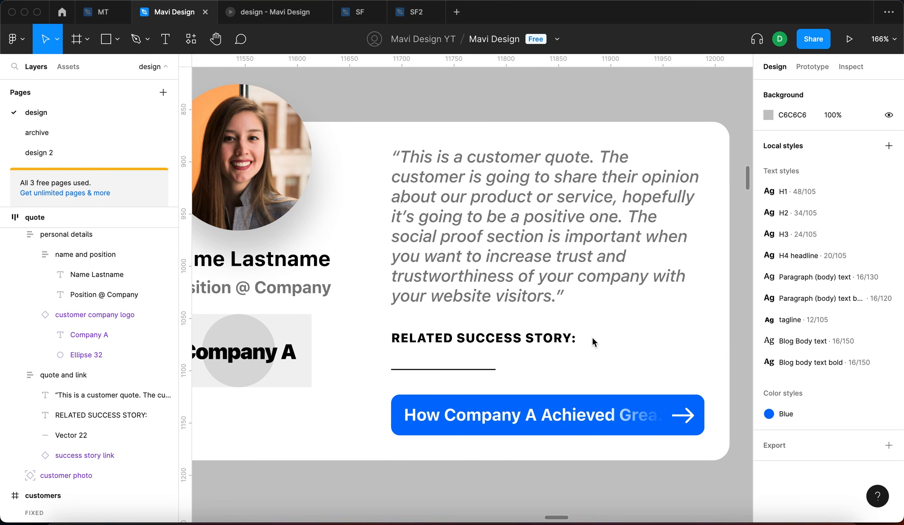
pyautogui.click(431, 370)
pyautogui.keyDown('shift'); pyautogui.click(513, 342); pyautogui.keyUp('shift')
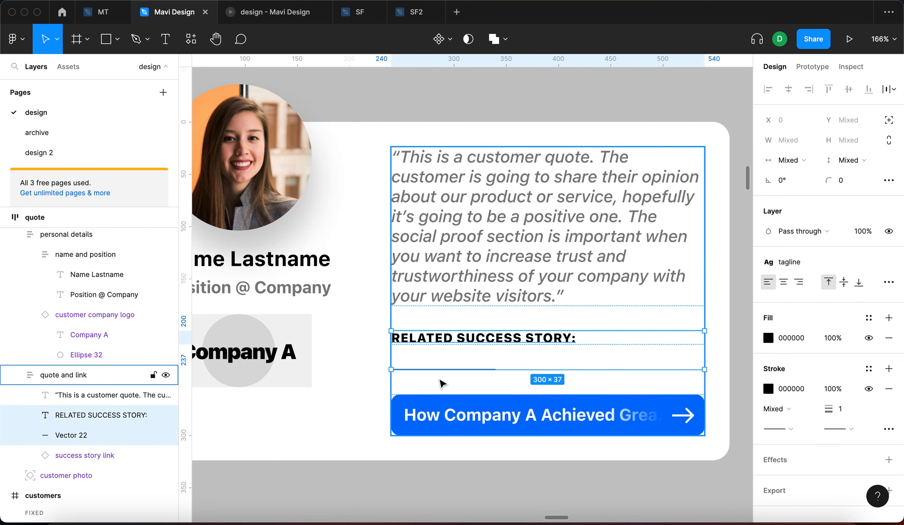
pyautogui.hotkey('shift', 'a')
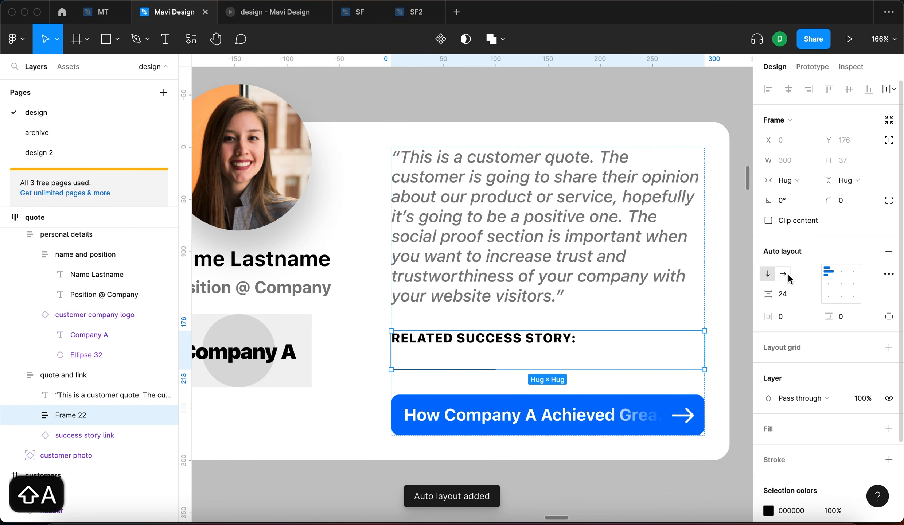
pyautogui.click(782, 273)
pyautogui.scroll(-5, 630, 348)
pyautogui.scroll(3, 630, 347)
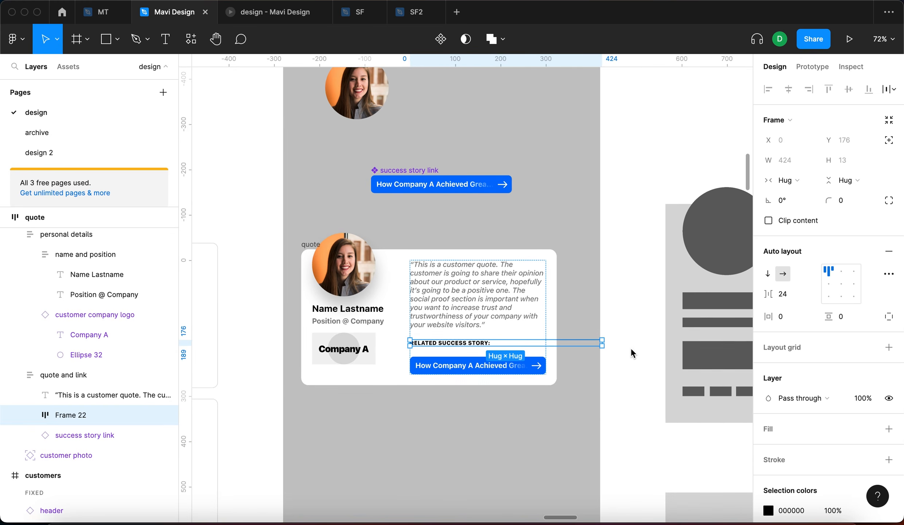
pyautogui.click(531, 496)
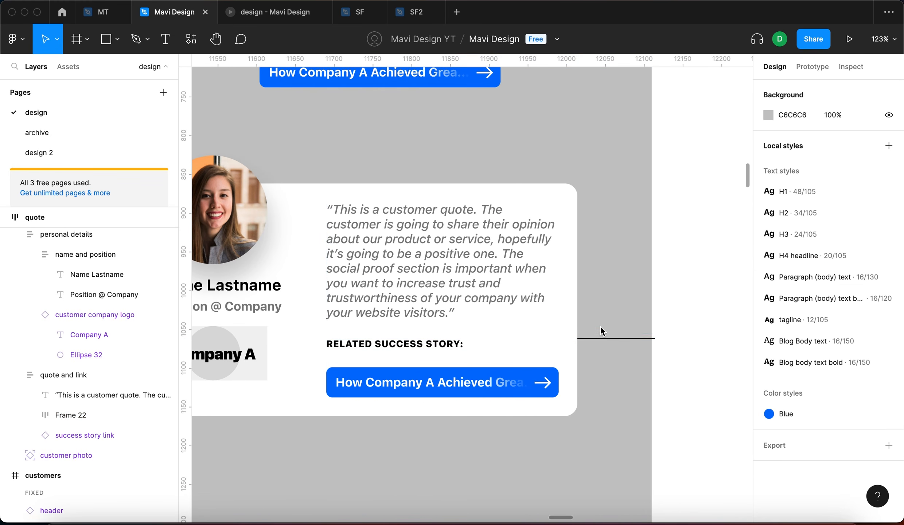
# - Rename the auto layout frame holding the related success story caption and the line as "subheadline and divider"
pyautogui.click(604, 340)
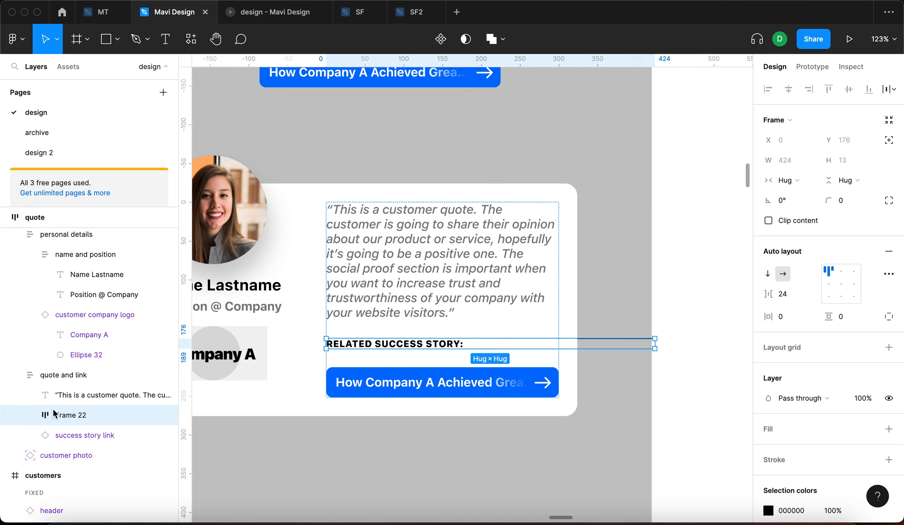
pyautogui.doubleClick(70, 415)
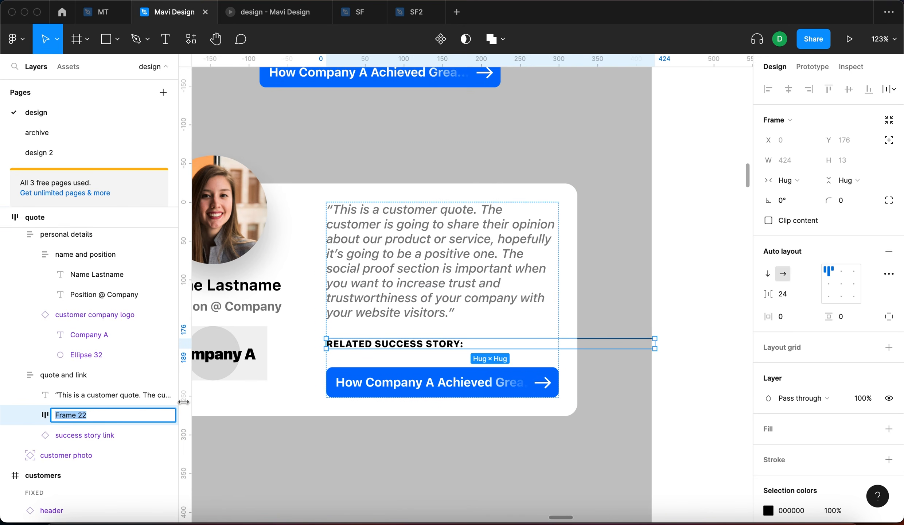
pyautogui.press('super+a')
pyautogui.write('subh')
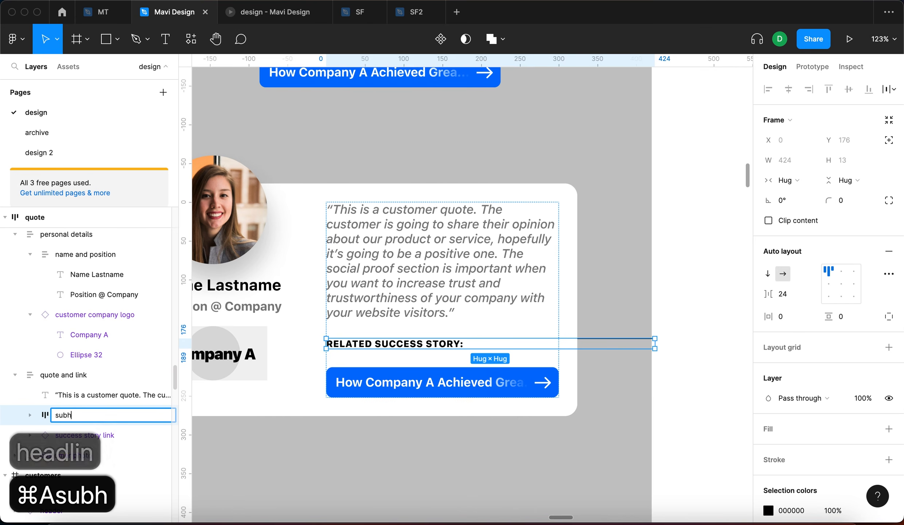
pyautogui.write('eadline and divider')
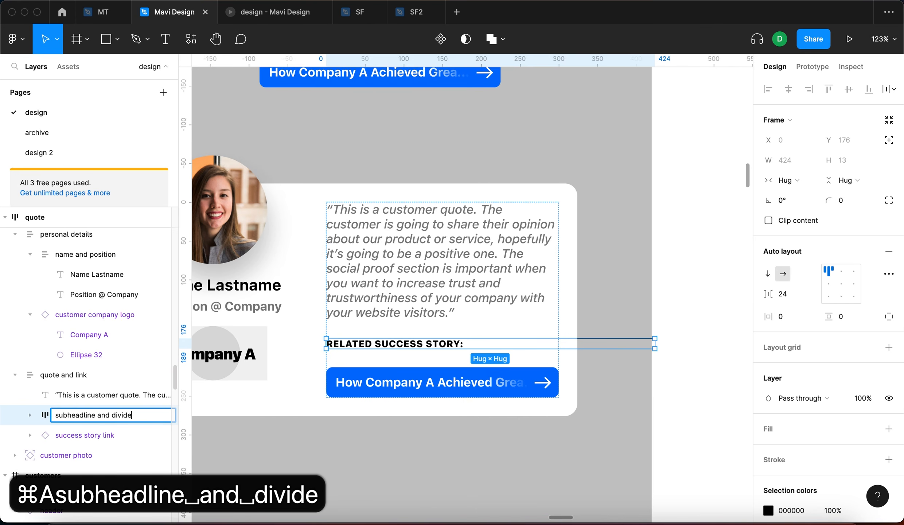
pyautogui.press('Return')
# - Set the widths of the subheadline and divider frame and of both its child layers to fill container
pyautogui.click(806, 182)
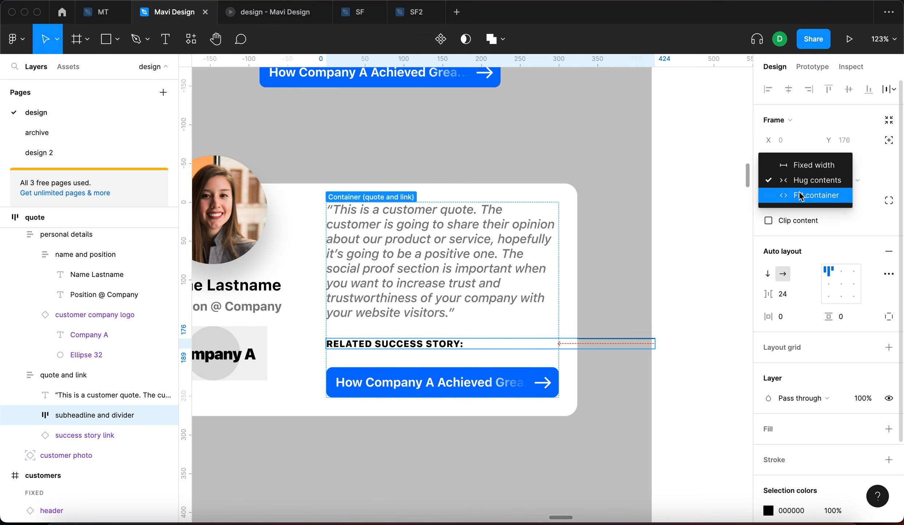
pyautogui.click(800, 196)
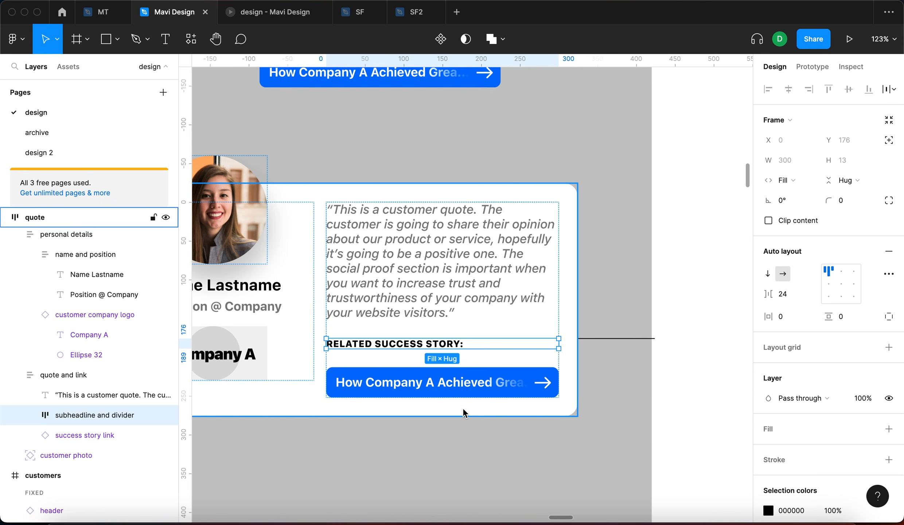
pyautogui.press('Return')
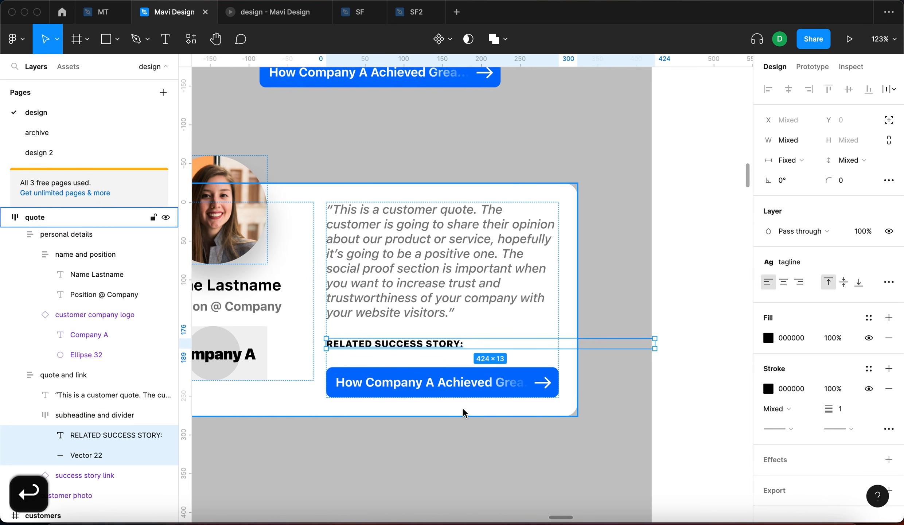
pyautogui.click(783, 160)
pyautogui.click(784, 190)
pyautogui.click(621, 436)
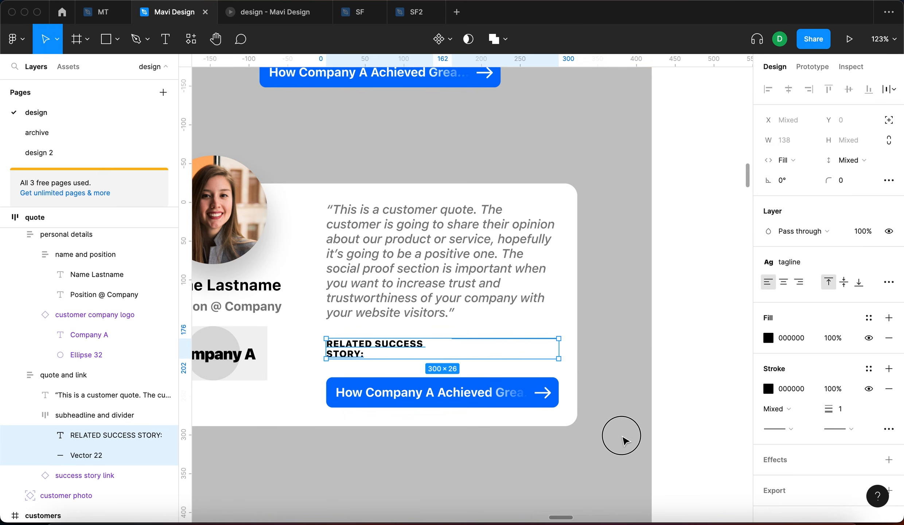
# - Align the contents of the subheadline and divider frame to the left and vertically centred
pyautogui.doubleClick(405, 348)
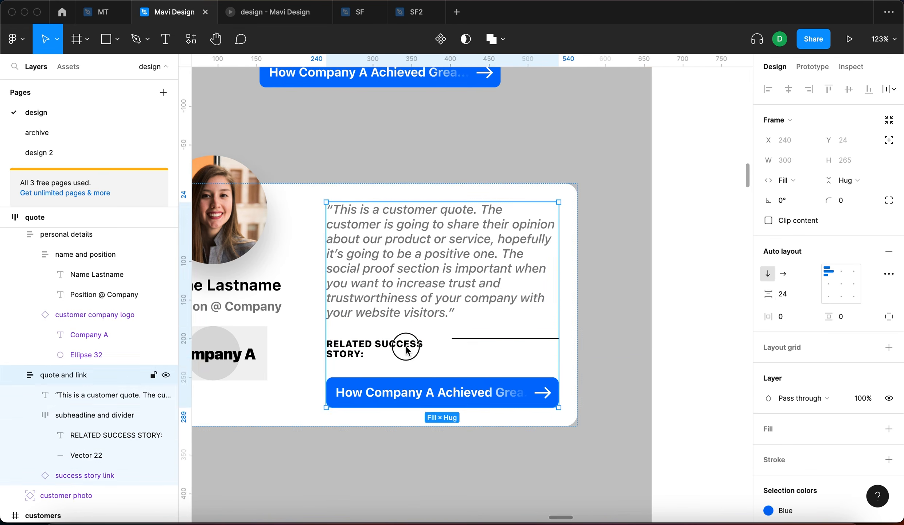
pyautogui.click(830, 287)
pyautogui.click(831, 270)
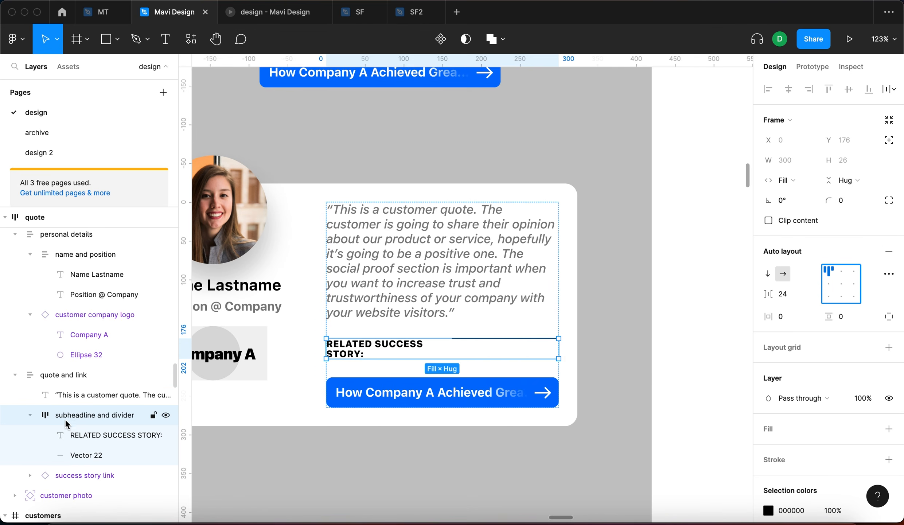
pyautogui.click(828, 283)
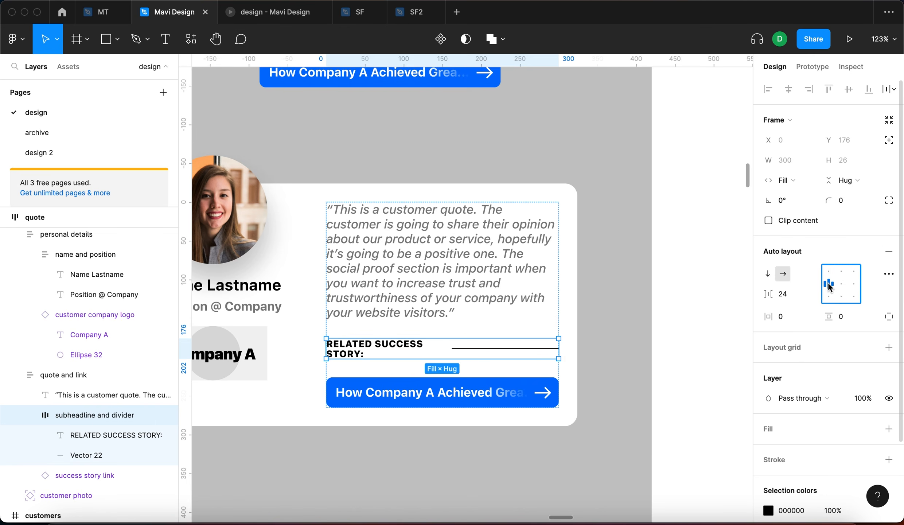
# - Set the related success story caption's width to hug contents and check the line beside it
pyautogui.click(388, 352)
pyautogui.scroll(5, 389, 352)
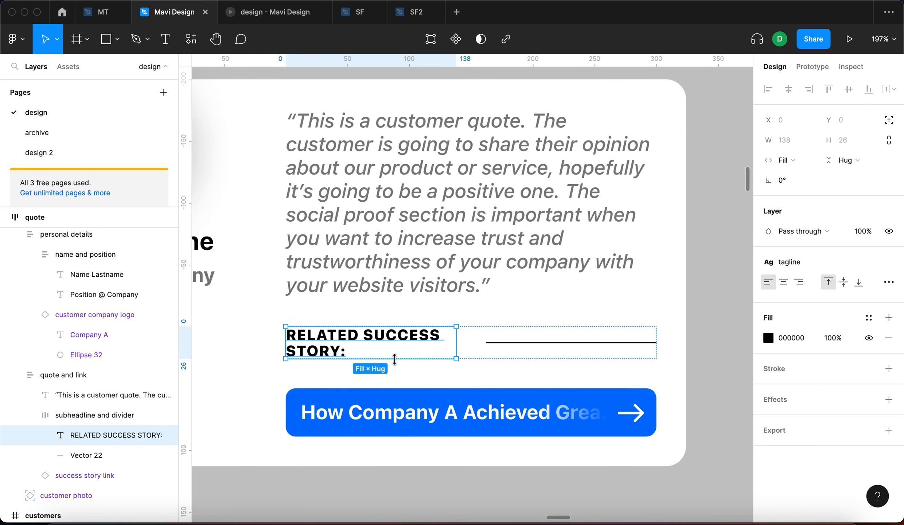
pyautogui.scroll(-3, 394, 359)
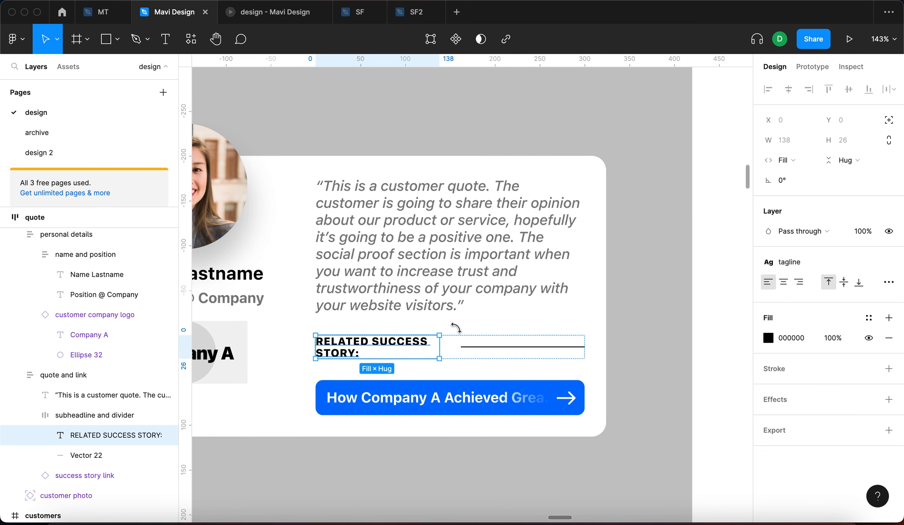
pyautogui.click(785, 160)
pyautogui.click(783, 144)
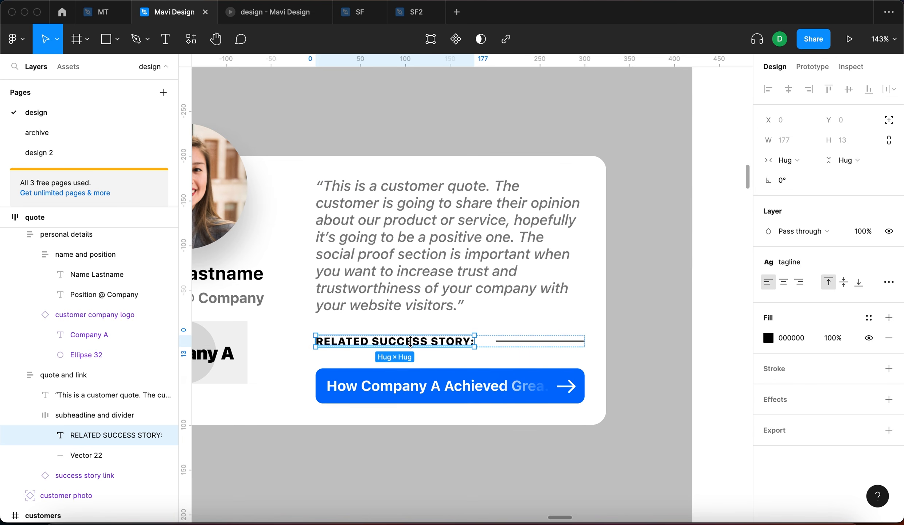
pyautogui.click(515, 342)
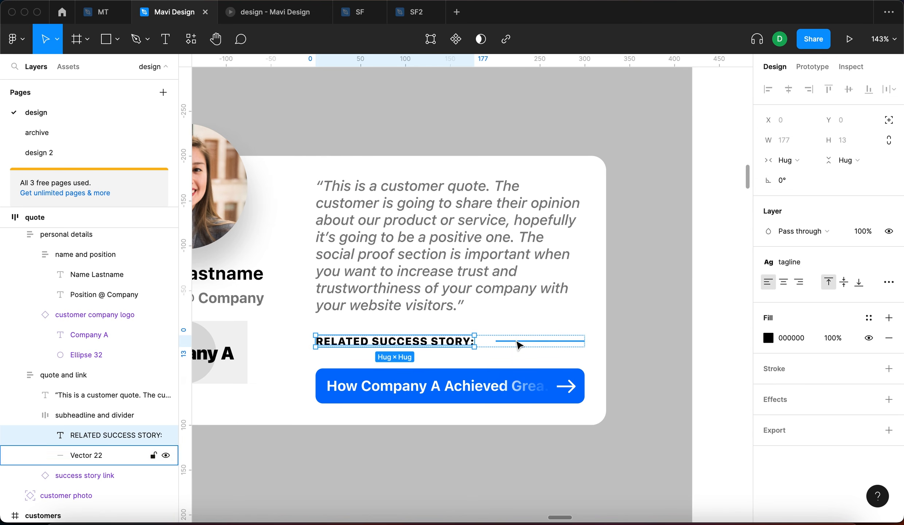
pyautogui.scroll(-5, 568, 342)
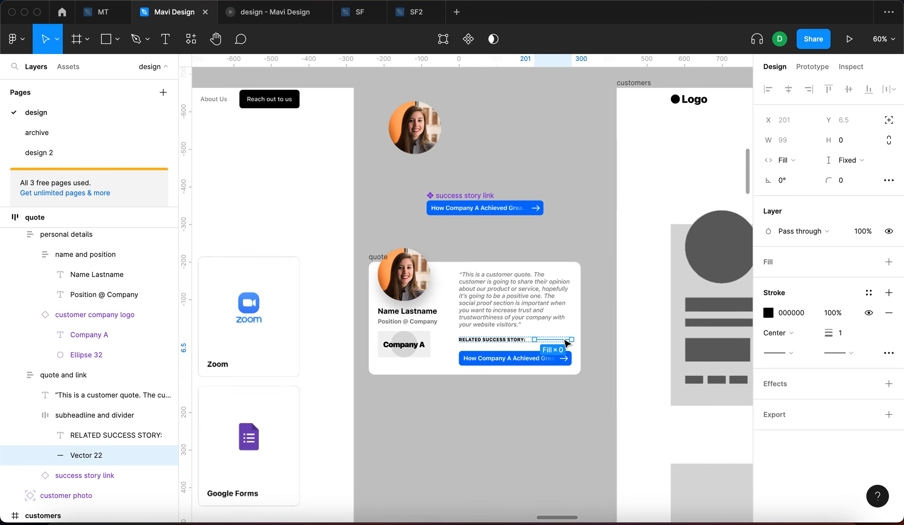
pyautogui.click(547, 374)
# - Set the spacing between the caption and the line in the subheadline and divider frame to 16
pyautogui.scroll(5, 539, 355)
pyautogui.scroll(1, 539, 358)
pyautogui.click(460, 316)
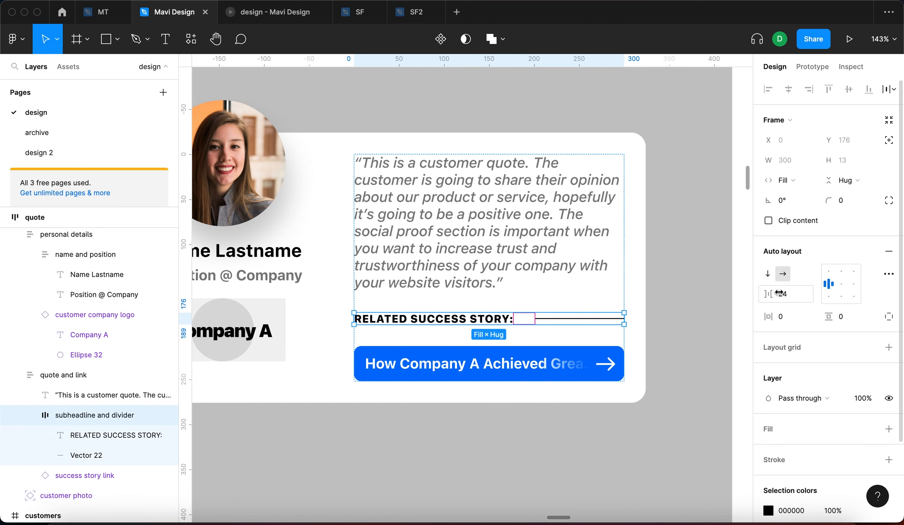
pyautogui.hotkey('shift', 'Down')
pyautogui.press('Up')
pyautogui.press('Up')
pyautogui.press('Up')
pyautogui.press('Down')
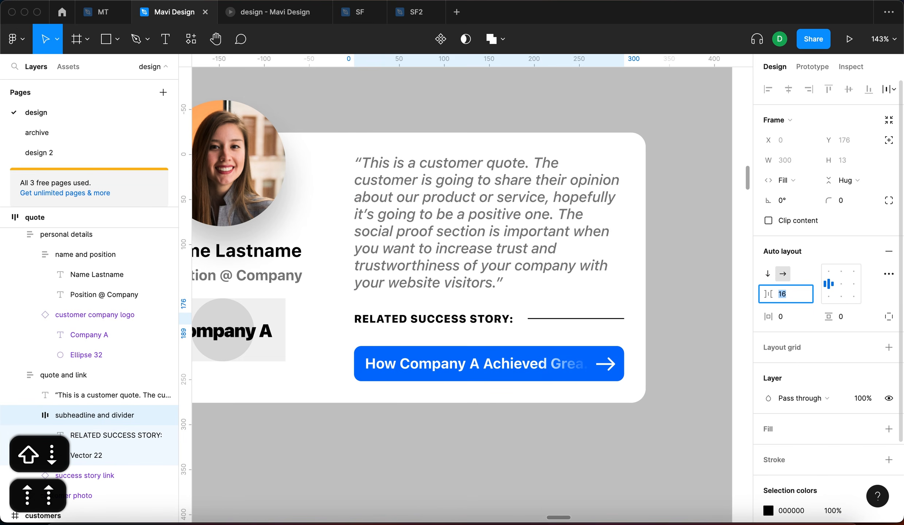
pyautogui.press('Return')
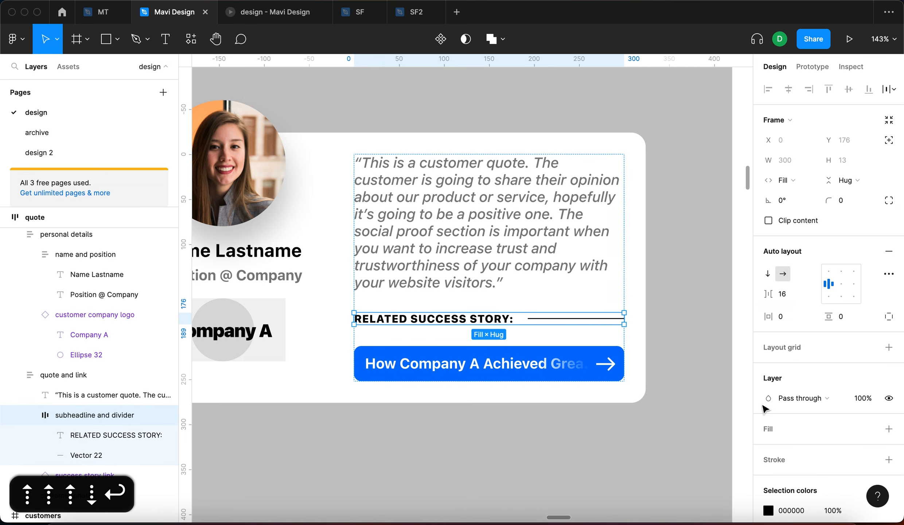
# - Apply the Blue color style to the caption and the line in the subheadline and divider frame
pyautogui.scroll(-3, 802, 436)
pyautogui.click(868, 413)
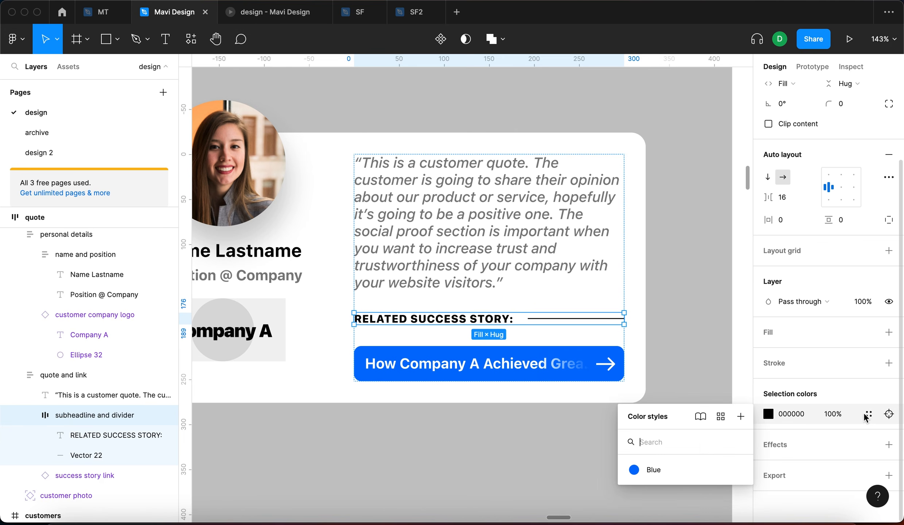
pyautogui.click(688, 469)
pyautogui.click(512, 462)
# - Remove the colon from the end of the related success story caption so it reads "RELATED SUCCESS STORY"
pyautogui.scroll(3, 512, 463)
pyautogui.keyDown('super'); pyautogui.click(488, 277); pyautogui.keyUp('super')
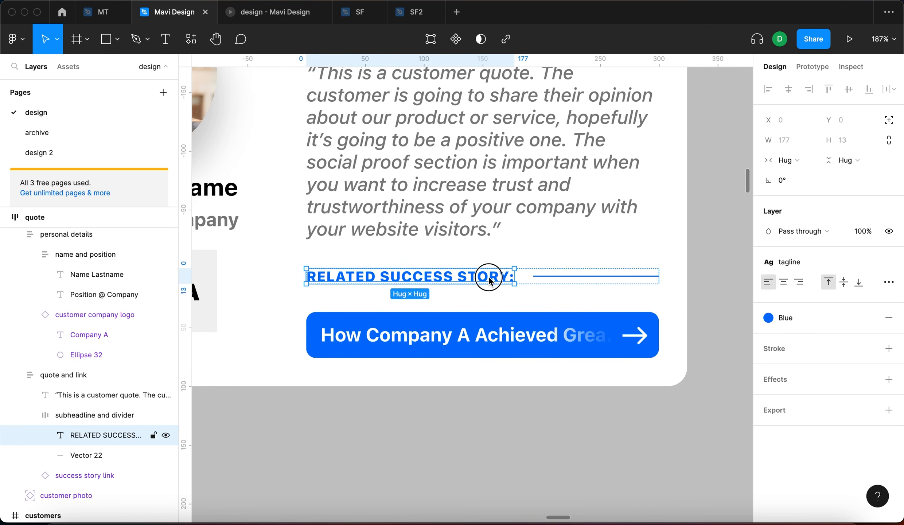
pyautogui.press('BackSpace')
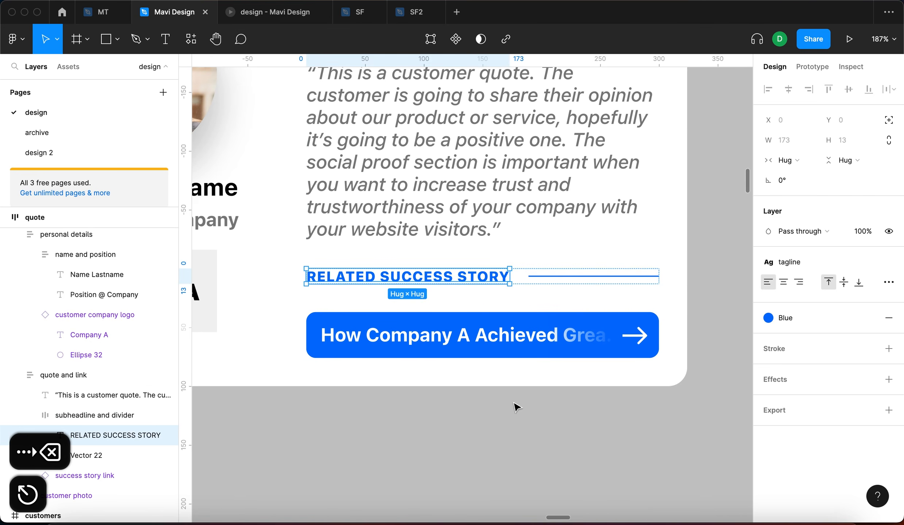
pyautogui.press('Escape')
# - Wrap the subheadline and divider frame and the success story link in an auto layout frame named "success story link section"
pyautogui.scroll(-5, 493, 345)
pyautogui.scroll(4, 493, 344)
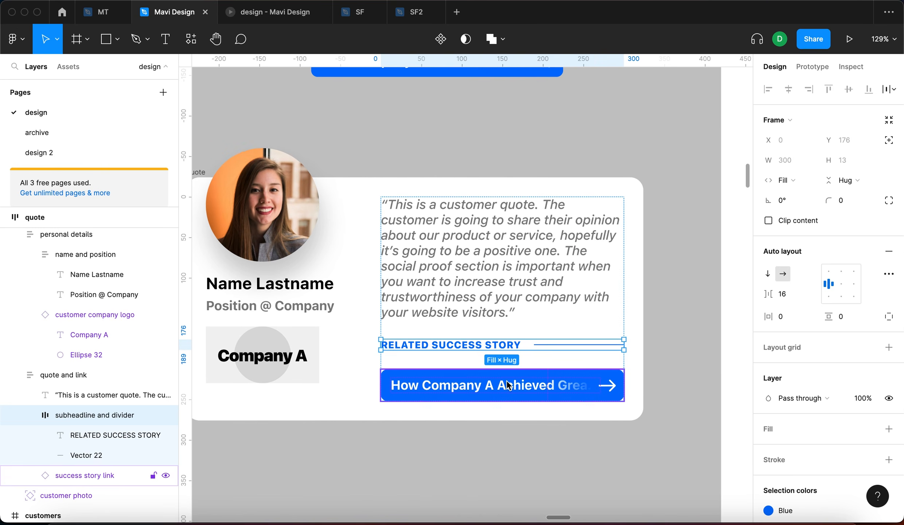
pyautogui.keyDown('shift'); pyautogui.click(101, 480); pyautogui.keyUp('shift')
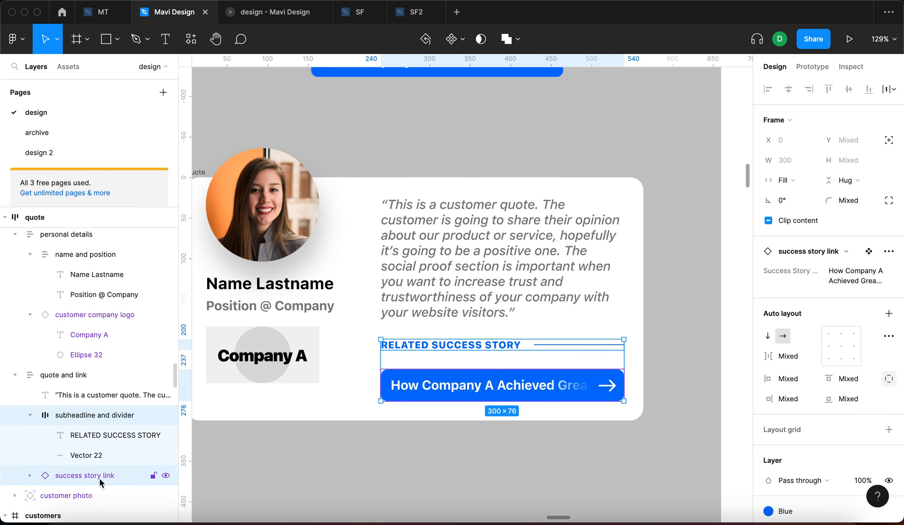
pyautogui.hotkey('shift', 'a')
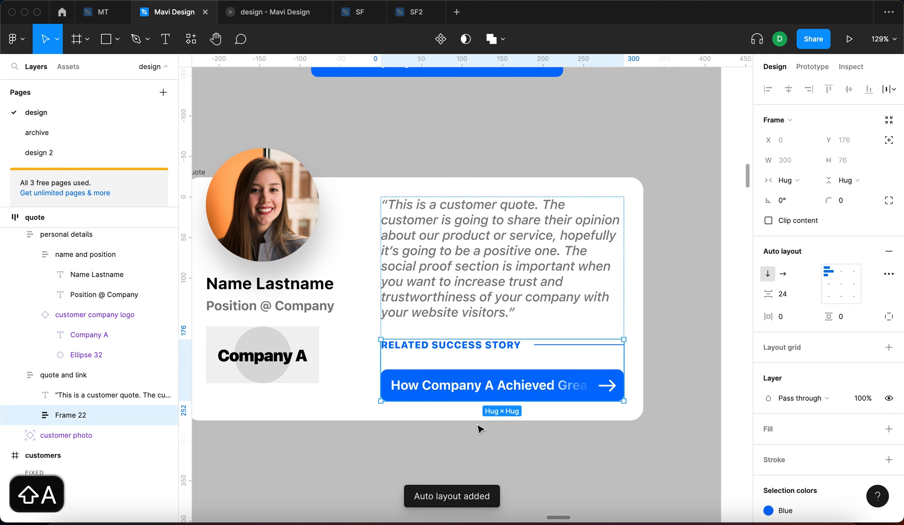
pyautogui.press('super+r')
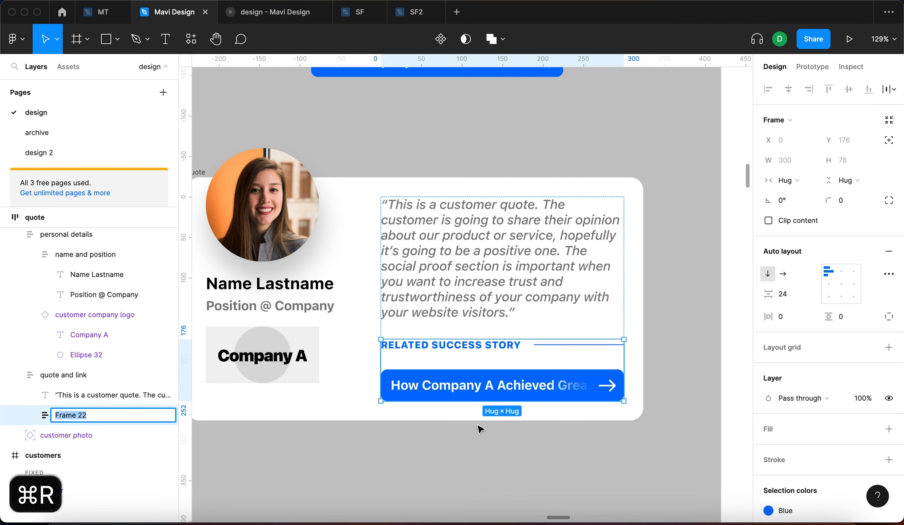
pyautogui.write('succe')
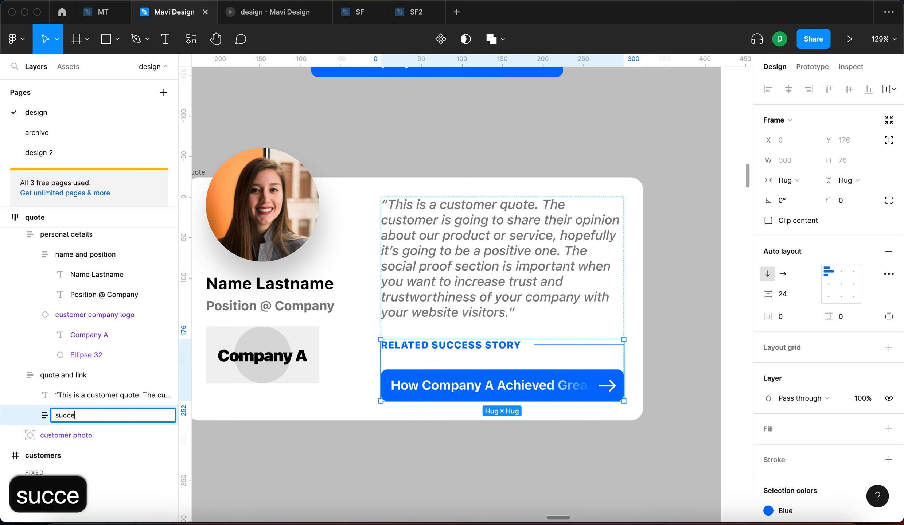
pyautogui.write('ss story link section')
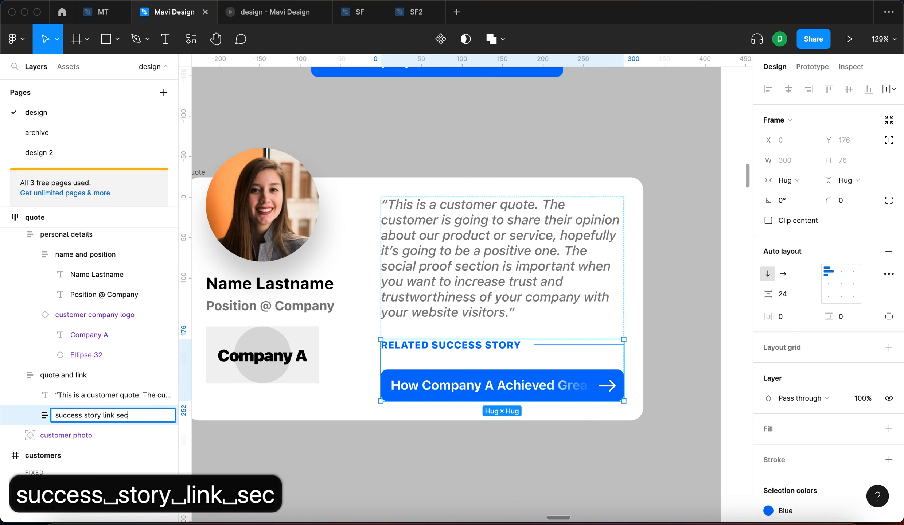
pyautogui.press('Return')
# - Set the success story link section's width to fill container within the quote and link frame
pyautogui.click(32, 416)
pyautogui.scroll(-1, 37, 408)
pyautogui.click(32, 399)
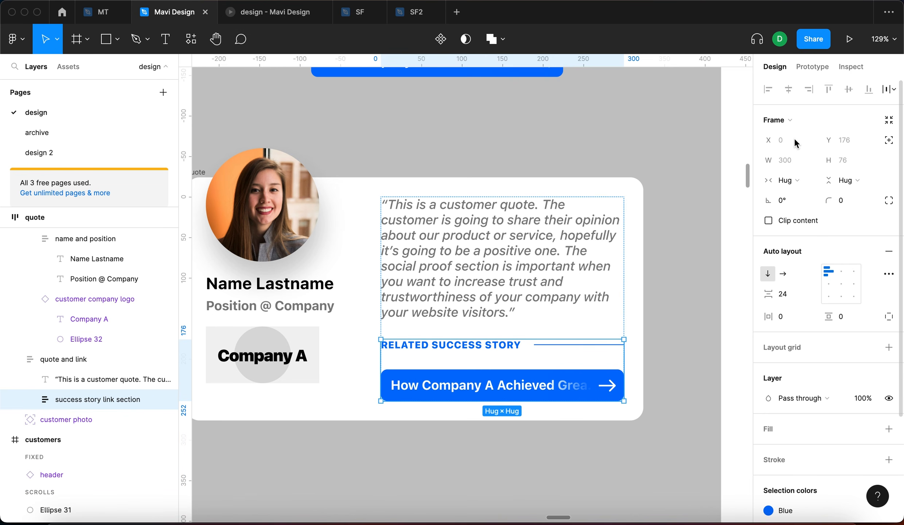
pyautogui.click(785, 179)
pyautogui.click(792, 195)
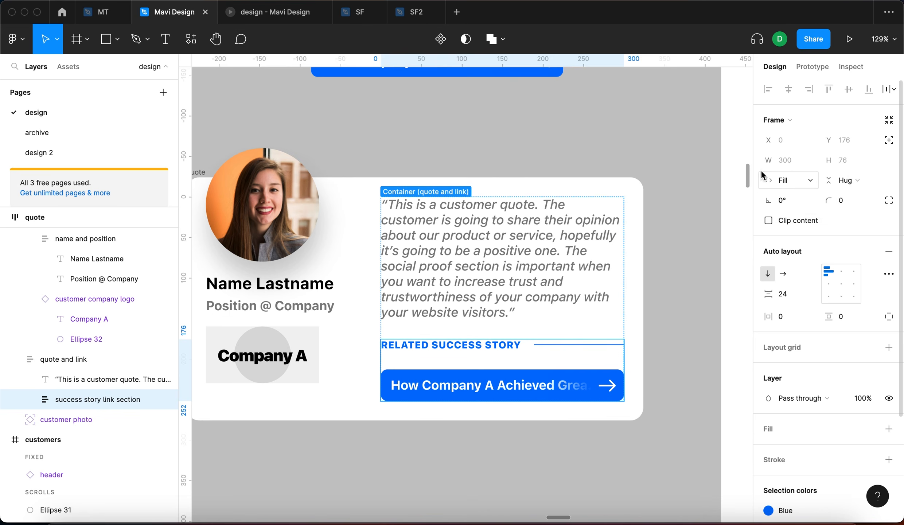
pyautogui.click(522, 171)
pyautogui.scroll(-3, 522, 177)
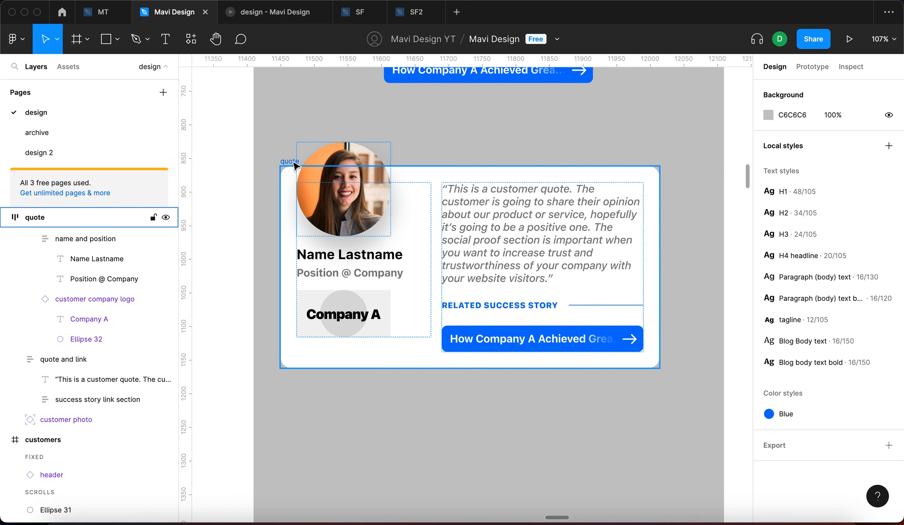
# - Try widening the quote card and set the subheadline and divider frame's width back to fill container
pyautogui.click(294, 165)
pyautogui.moveTo(658, 225); pyautogui.dragTo(681, 225)
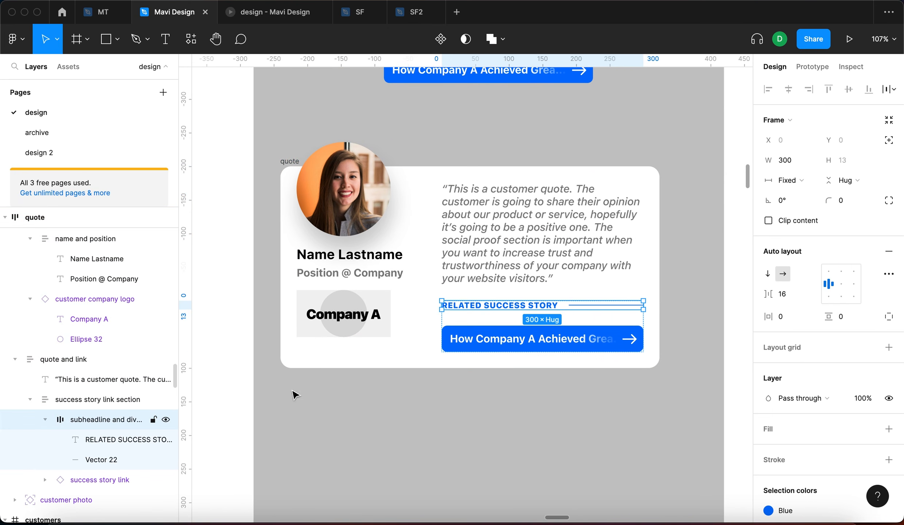
pyautogui.click(796, 182)
pyautogui.click(797, 211)
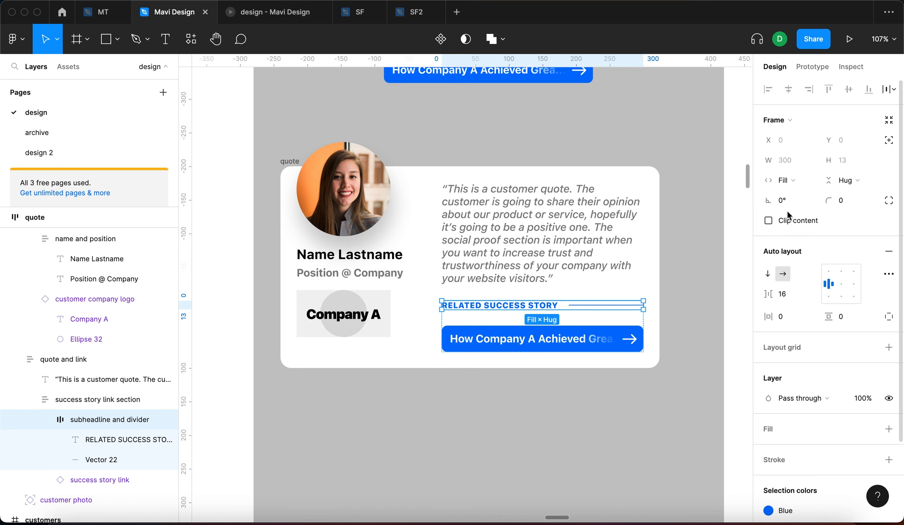
pyautogui.click(82, 439)
# - Widen the quote card to about 624 and set the success story link's width to fill container
pyautogui.click(289, 160)
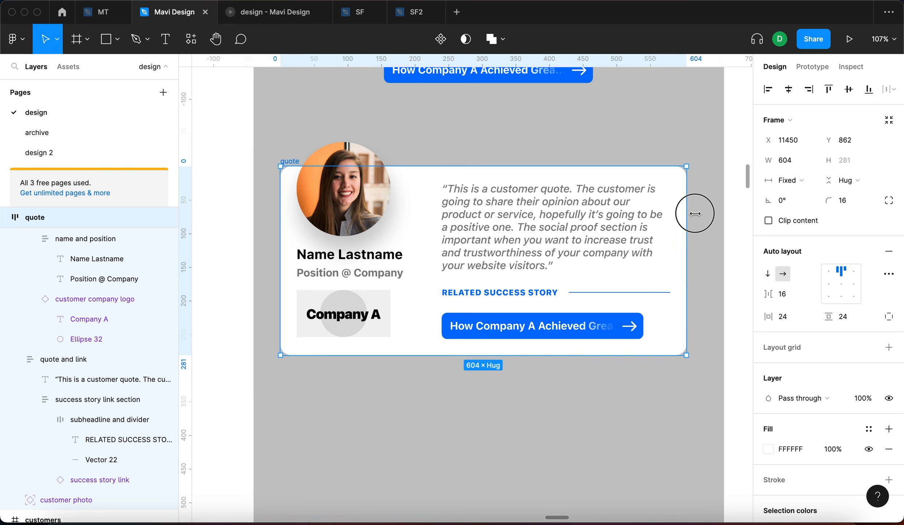
pyautogui.moveTo(694, 215)
pyautogui.mouseDown()
pyautogui.moveTo(611, 218)
pyautogui.moveTo(700, 228)
pyautogui.mouseUp()
pyautogui.tripleClick(538, 312)
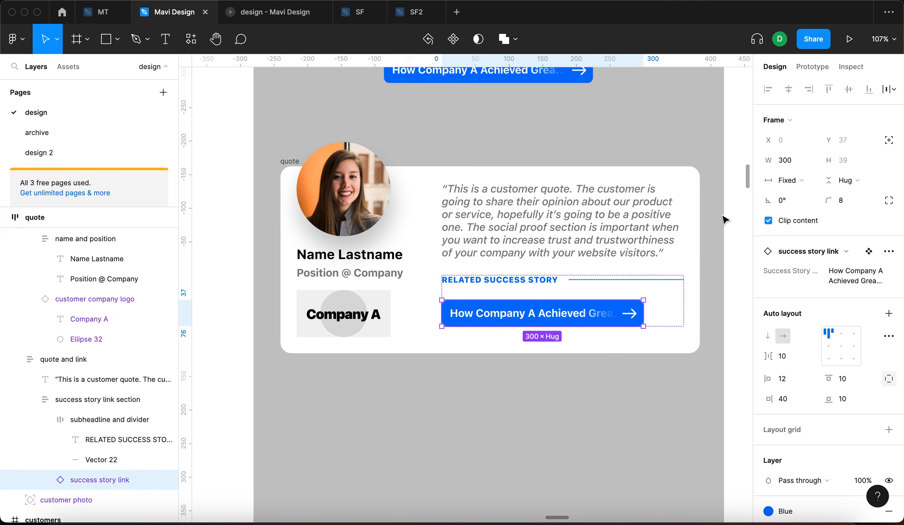
pyautogui.click(795, 180)
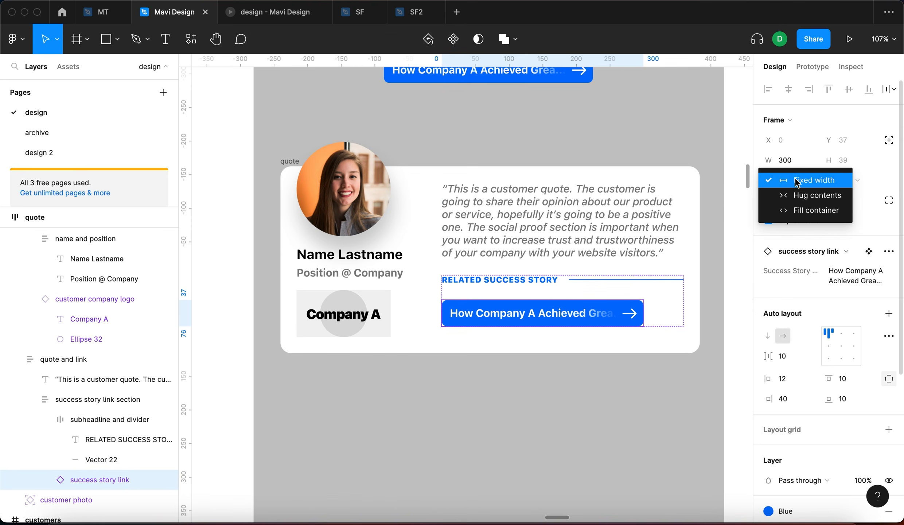
pyautogui.click(809, 210)
pyautogui.click(560, 111)
# - Resize the quote card through several widths to test its responsiveness, ending at a width of about 564
pyautogui.click(282, 165)
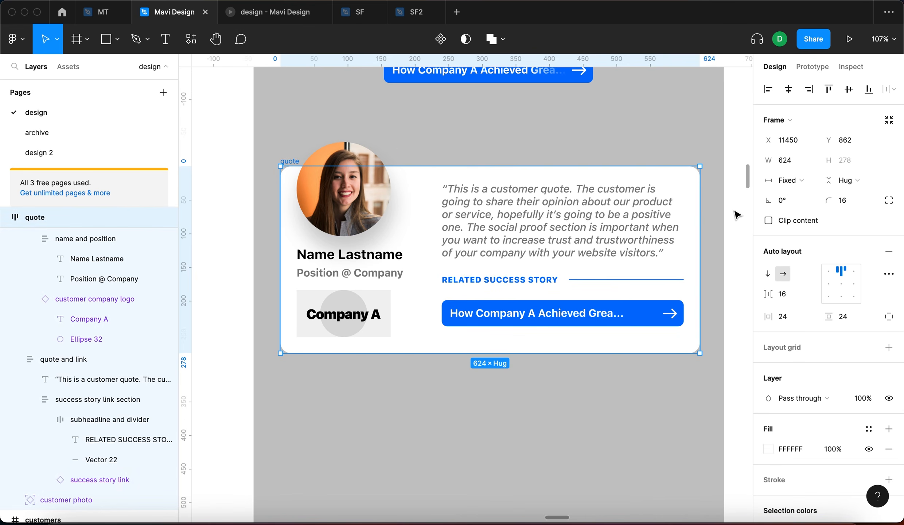
pyautogui.moveTo(701, 214); pyautogui.dragTo(662, 236)
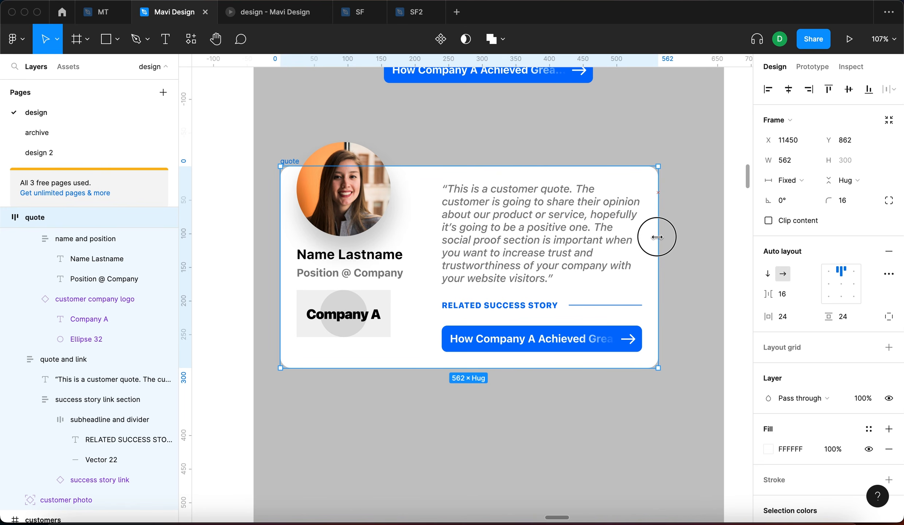
pyautogui.moveTo(658, 236)
pyautogui.mouseDown()
pyautogui.moveTo(665, 234)
pyautogui.moveTo(650, 238)
pyautogui.moveTo(661, 240)
pyautogui.mouseUp()
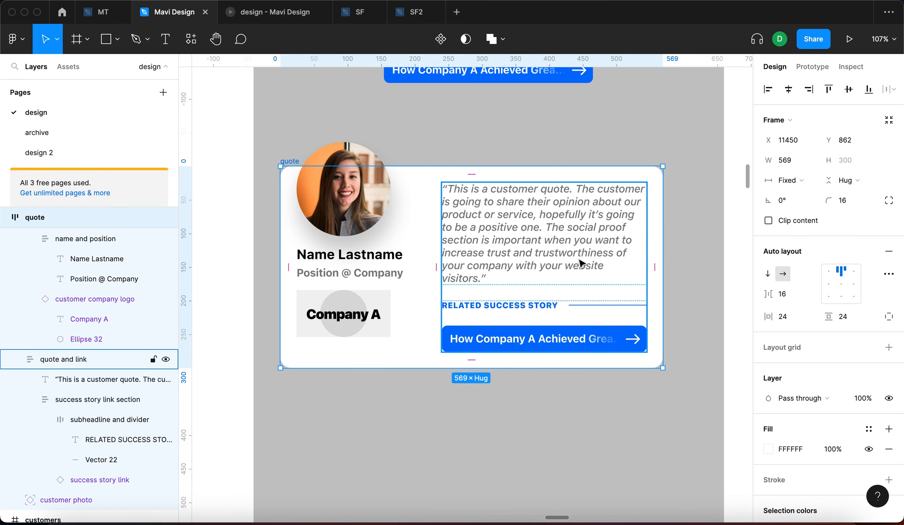
pyautogui.moveTo(594, 251); pyautogui.dragTo(660, 284)
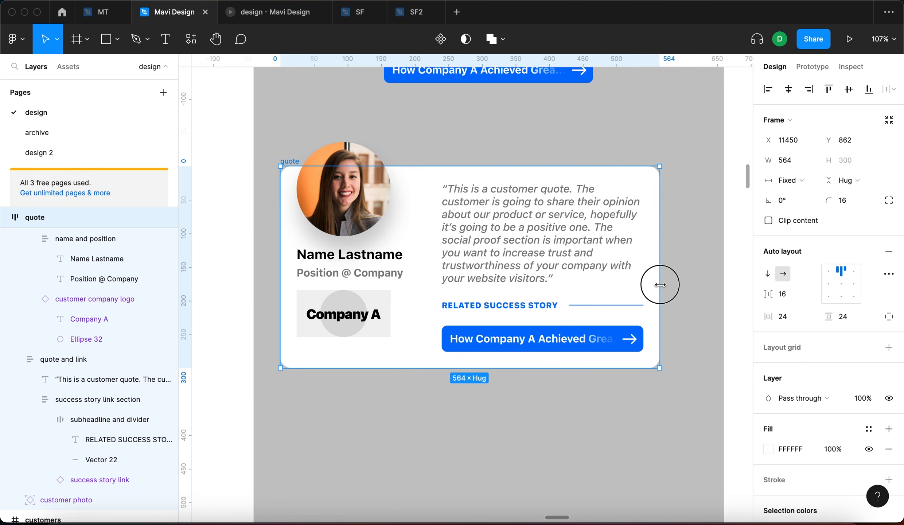
pyautogui.click(684, 258)
# - Set the vertical spacing between items in the success story link section to 16
pyautogui.doubleClick(504, 318)
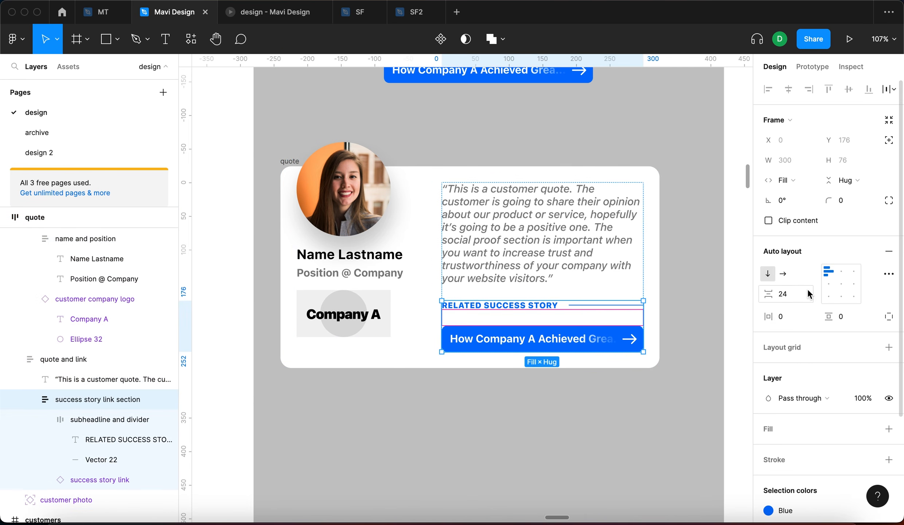
pyautogui.scroll(5, 606, 346)
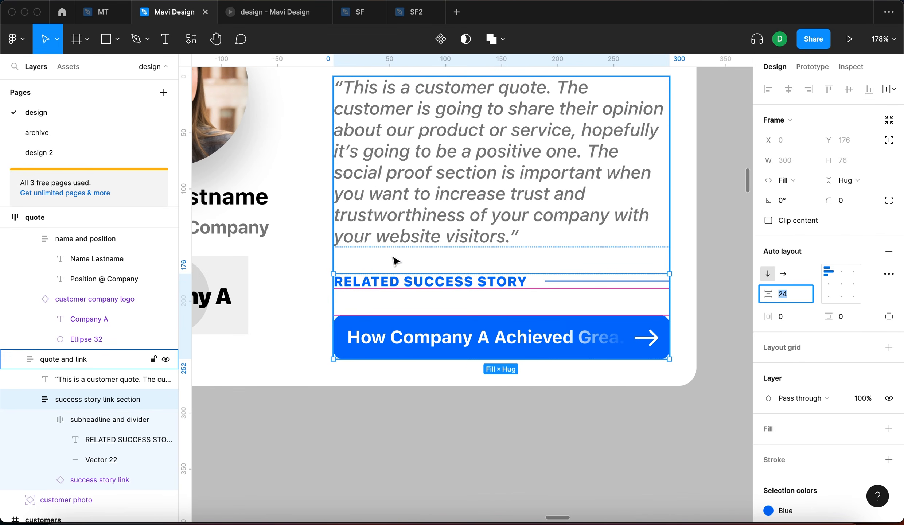
pyautogui.hotkey('shift', 'Down')
pyautogui.press('Up')
pyautogui.press('Up')
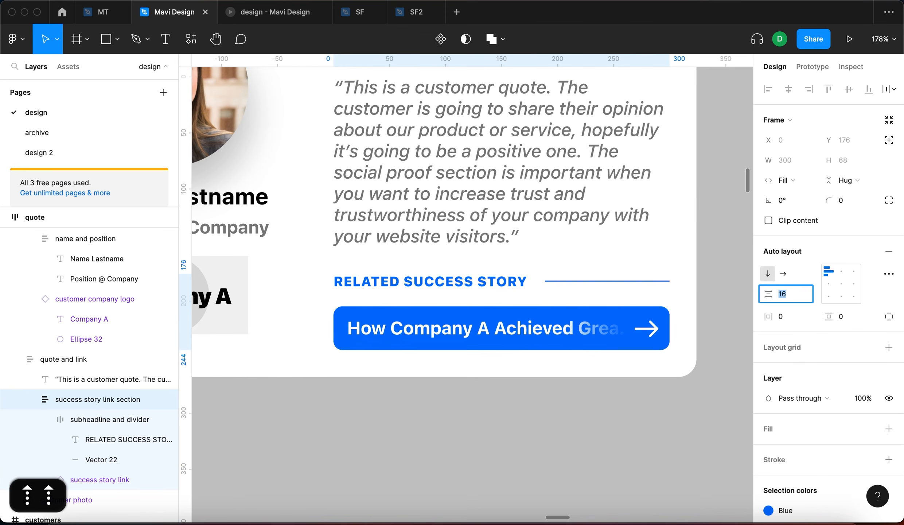
pyautogui.press('Return')
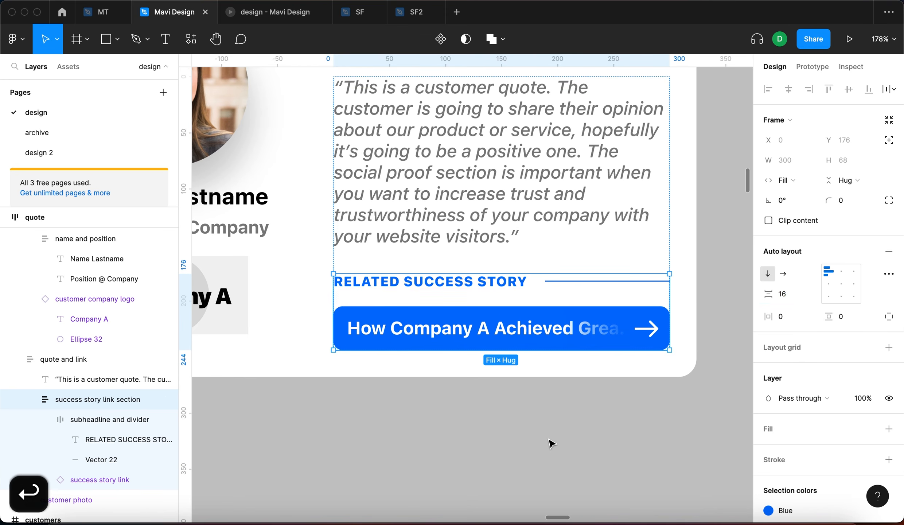
pyautogui.click(549, 439)
pyautogui.scroll(-5, 549, 439)
# - Set the layer opacity of the subheadline and divider frame to 40%
pyautogui.click(533, 332)
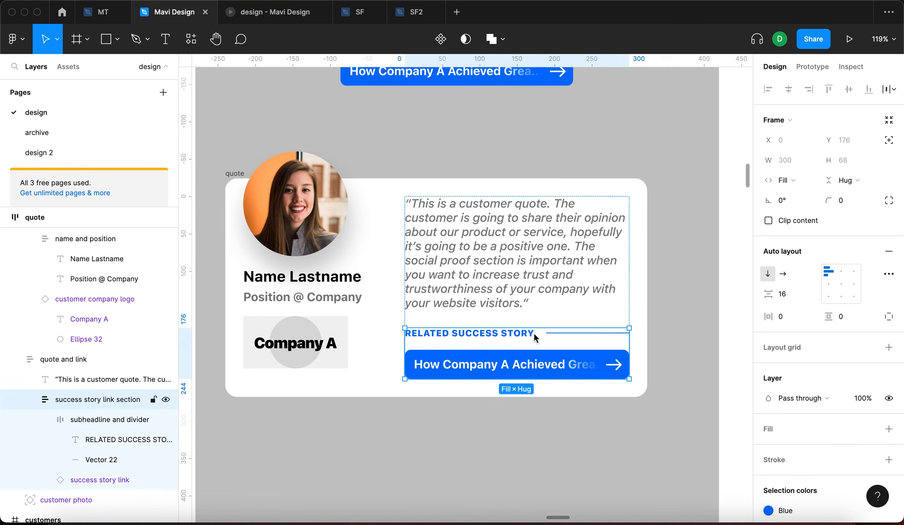
pyautogui.click(568, 333)
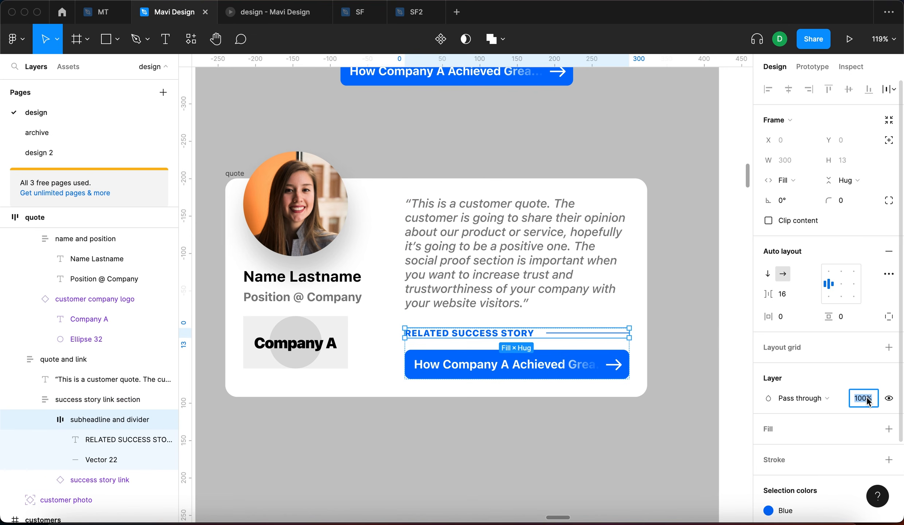
pyautogui.hotkey('shift', 'Down')
pyautogui.hotkey('shift', 'Down')
pyautogui.hotkey('shift', 'Down')
pyautogui.hotkey('shift', 'Down')
pyautogui.hotkey('shift', 'Down')
pyautogui.hotkey('shift', 'Down')
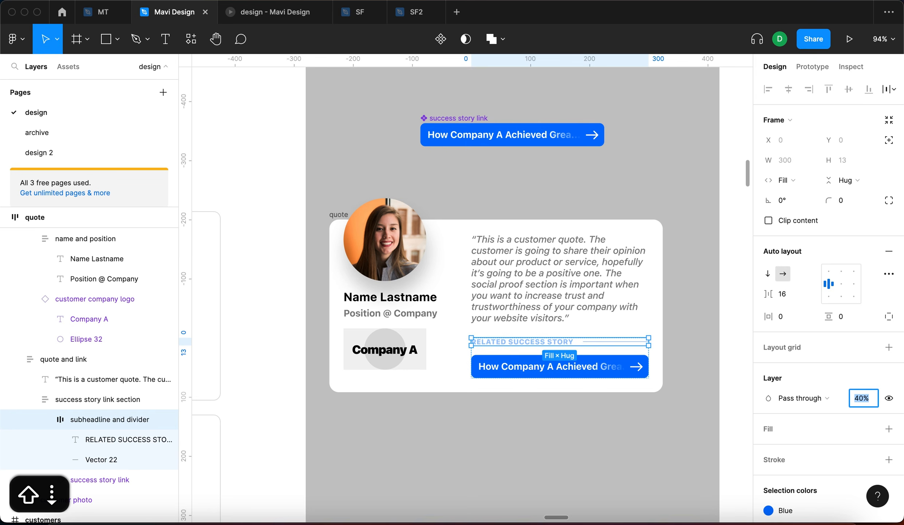
pyautogui.hotkey('shift', 'Down')
pyautogui.hotkey('shift', 'Up')
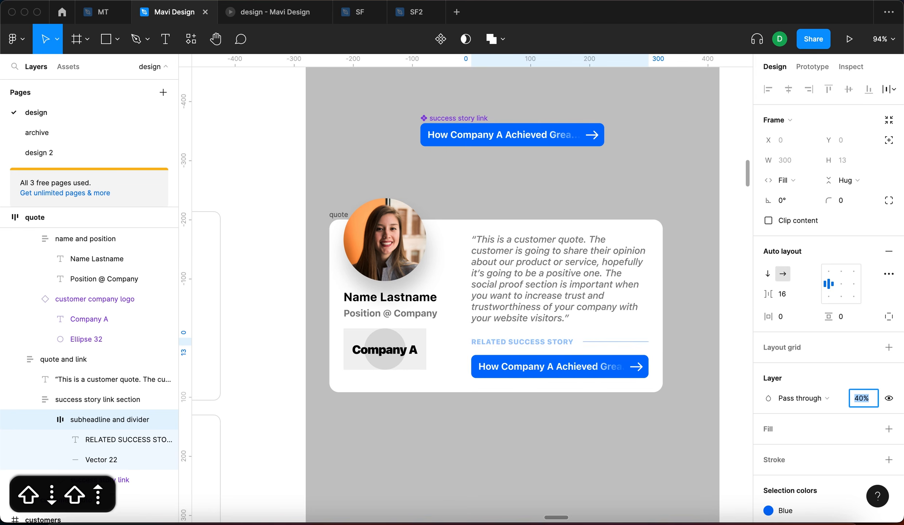
pyautogui.press('Return')
pyautogui.scroll(-10, 611, 342)
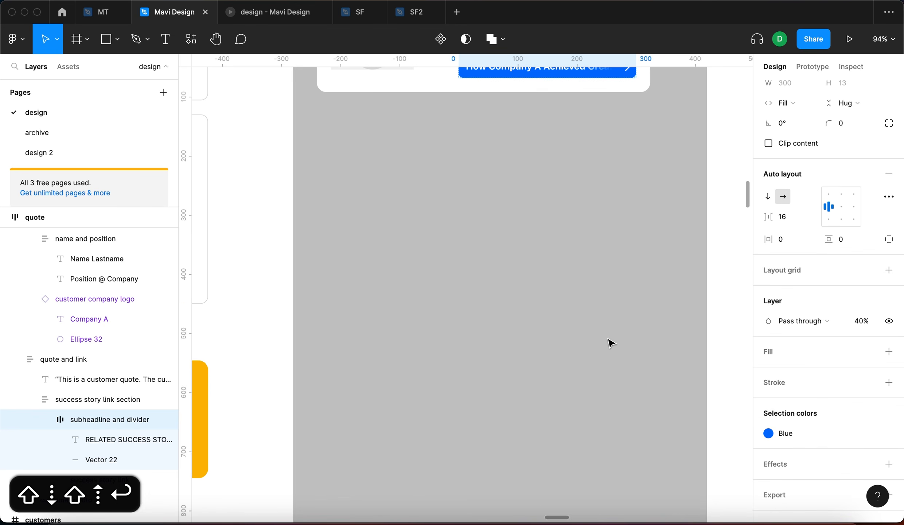
pyautogui.scroll(6, 607, 339)
pyautogui.click(829, 432)
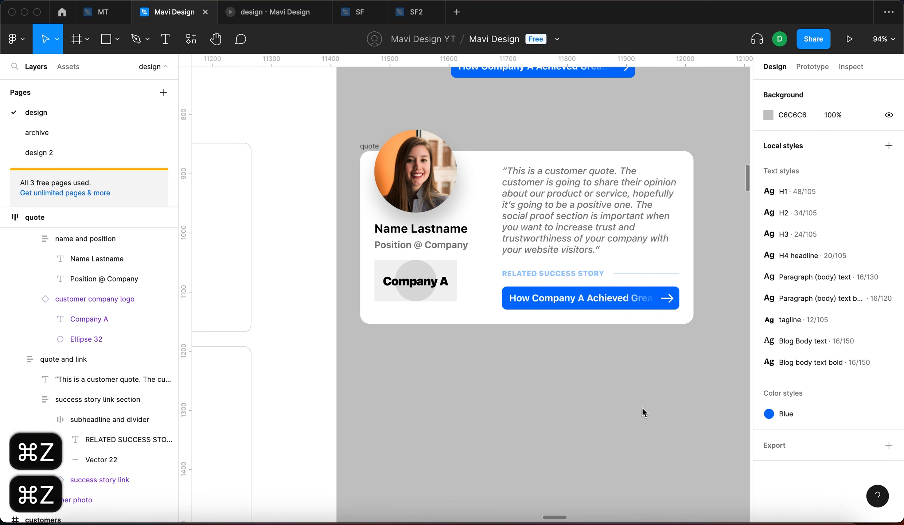
pyautogui.click(616, 324)
# - Detach the Blue color style from the subheadline and divider frame and change its color to dark blue 003E8C
pyautogui.scroll(5, 616, 324)
pyautogui.doubleClick(574, 233)
pyautogui.doubleClick(574, 229)
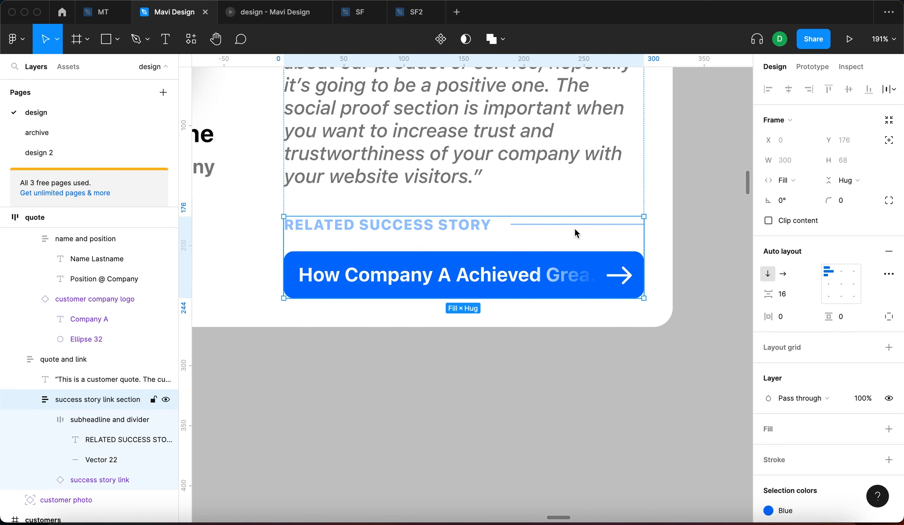
pyautogui.click(574, 224)
pyautogui.scroll(-3, 863, 443)
pyautogui.click(768, 413)
pyautogui.moveTo(730, 225); pyautogui.dragTo(764, 275)
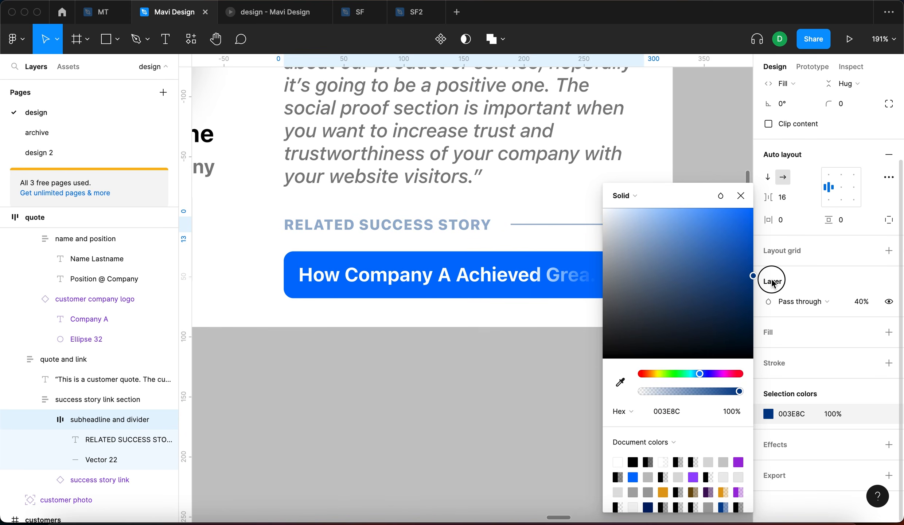
pyautogui.click(740, 195)
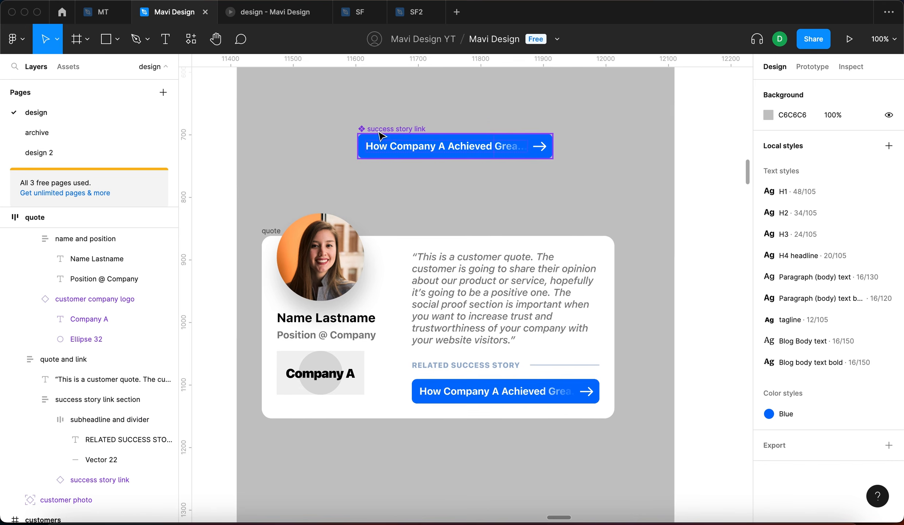
# - Move the main success story link component above the quote card to about X 11643, Y 730
pyautogui.click(509, 153)
pyautogui.moveTo(508, 153); pyautogui.dragTo(532, 173)
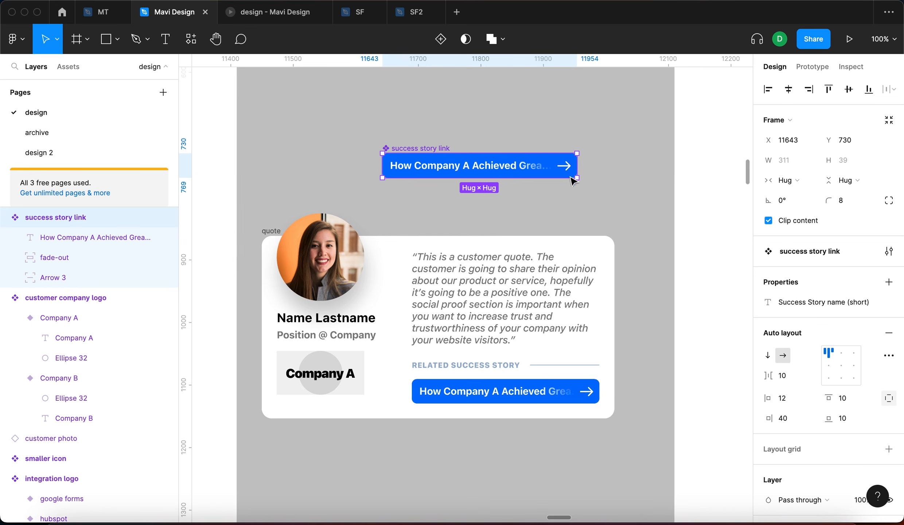
pyautogui.scroll(-5, 789, 319)
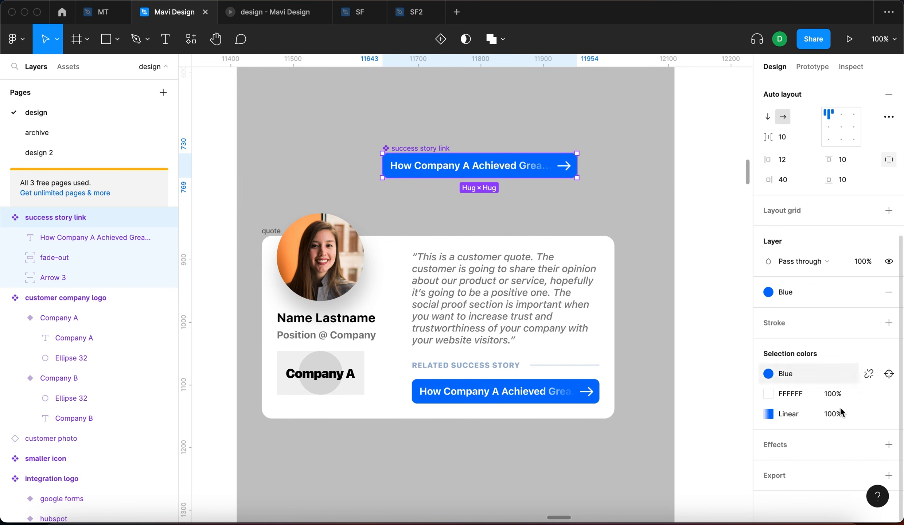
# - Add a drop shadow to the success story link component and set its Y offset to 11
pyautogui.click(888, 444)
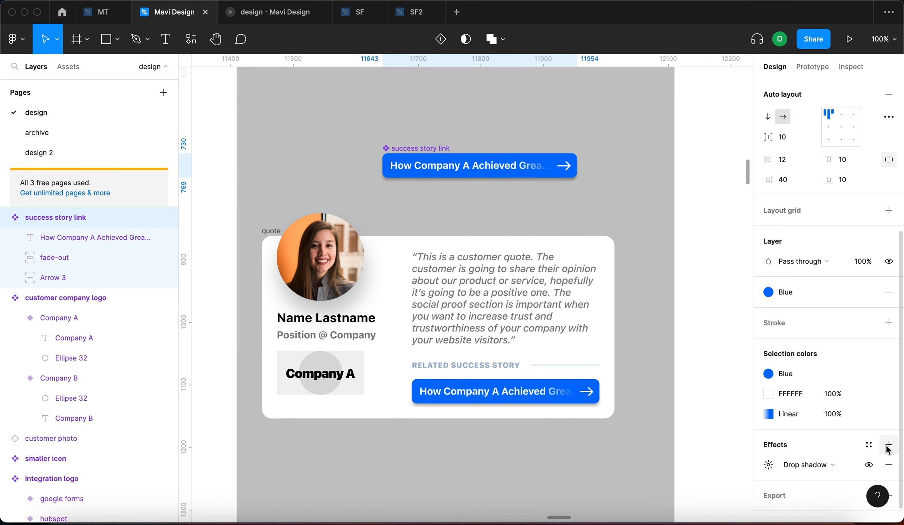
pyautogui.click(769, 465)
pyautogui.hotkey('shift', 'Up')
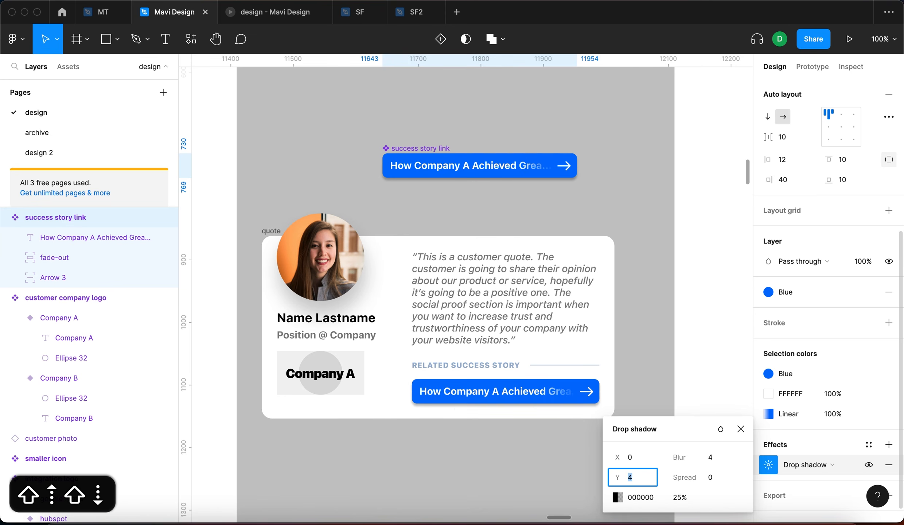
pyautogui.hotkey('shift', 'Down')
pyautogui.hotkey('shift', 'Up')
pyautogui.press('Down')
pyautogui.press('Down')
pyautogui.press('Down')
# - Set the drop shadow's blur to 14
pyautogui.click(711, 458)
pyautogui.press('Up')
pyautogui.press('Up')
pyautogui.press('Up')
pyautogui.press('Up')
pyautogui.press('Up')
pyautogui.press('Up')
pyautogui.press('Up')
pyautogui.press('Up')
pyautogui.press('Up')
pyautogui.press('Up')
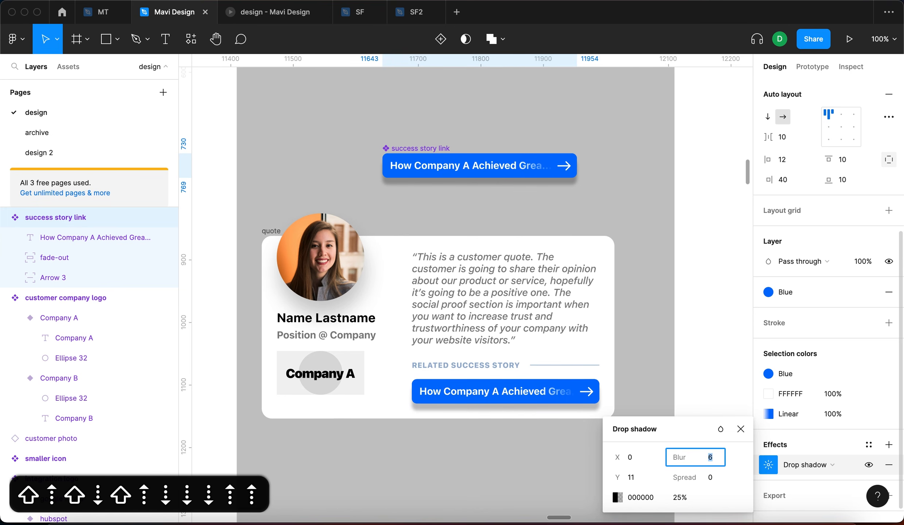
# - Set the drop shadow's spread to -2 and raise its blur to 18
pyautogui.click(714, 484)
pyautogui.press('Down')
pyautogui.press('Down')
pyautogui.press('Down')
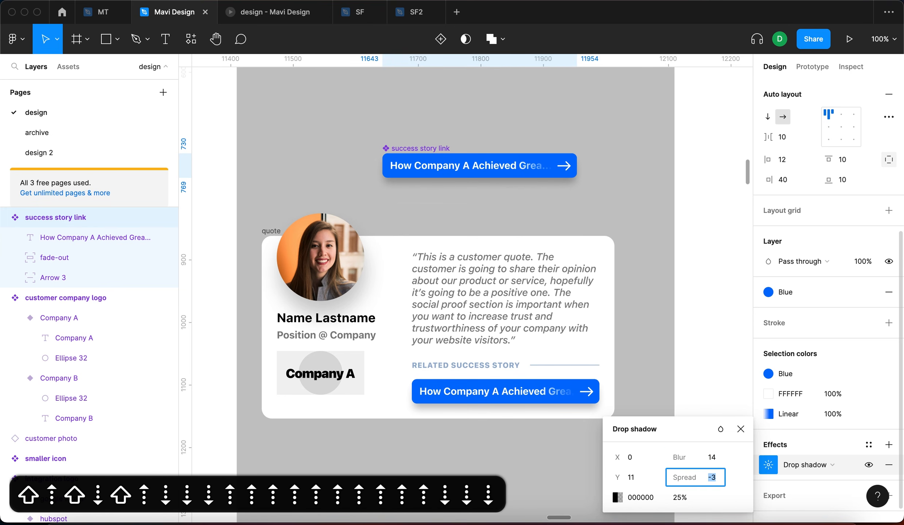
pyautogui.click(711, 458)
pyautogui.press('Up')
pyautogui.press('Up')
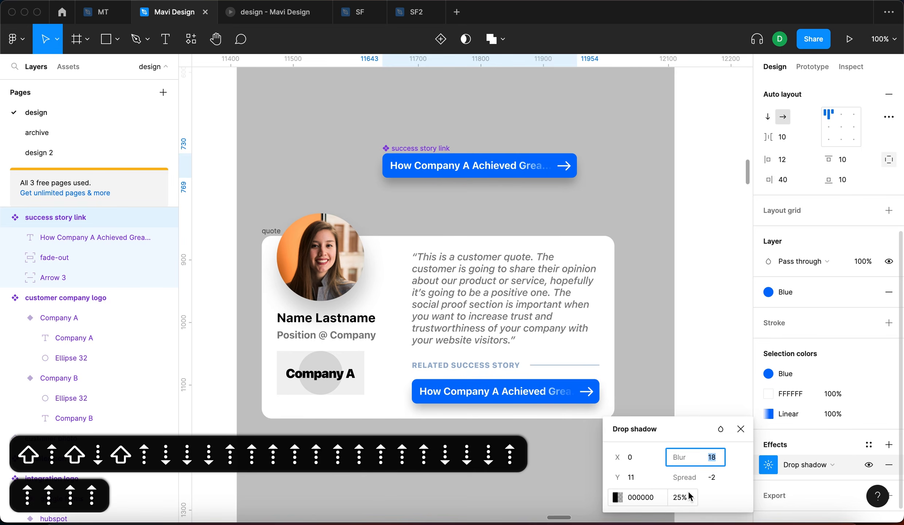
# - Sample the button's blue (0071FE) as the drop shadow color and lower the shadow's opacity to 23%
pyautogui.click(617, 496)
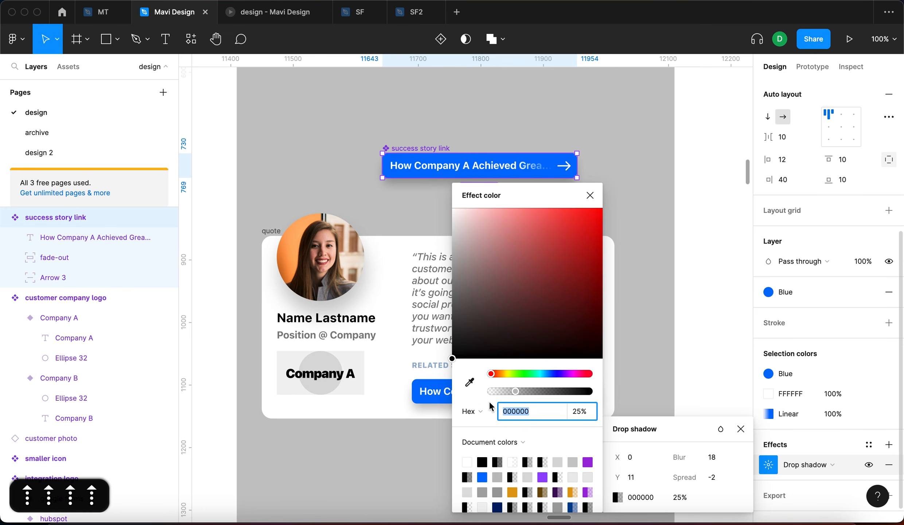
pyautogui.click(469, 387)
pyautogui.click(417, 383)
pyautogui.hscroll(4, 414, 387)
pyautogui.scroll(5, 367, 374)
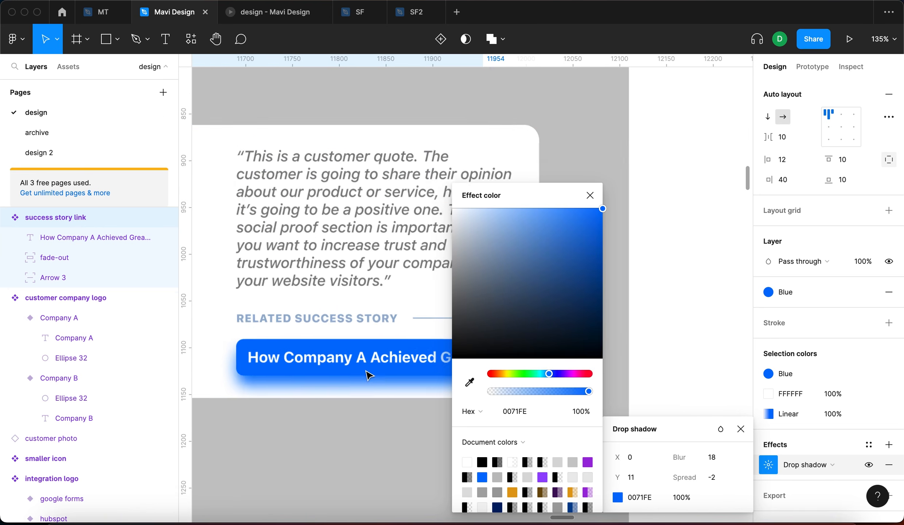
pyautogui.moveTo(574, 394); pyautogui.dragTo(507, 392)
# - Tighten the drop shadow to a Y offset of 10, blur 15 and spread -3
pyautogui.click(712, 464)
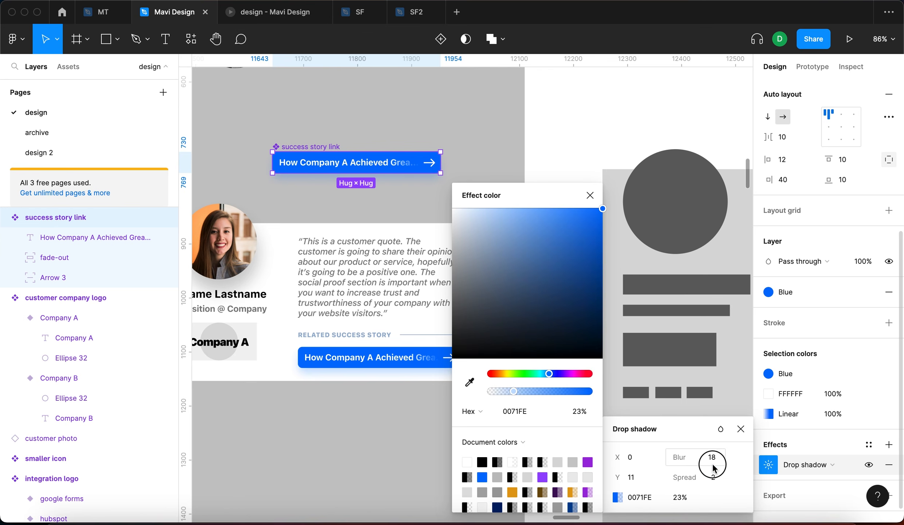
pyautogui.hotkey('shift', 'Down')
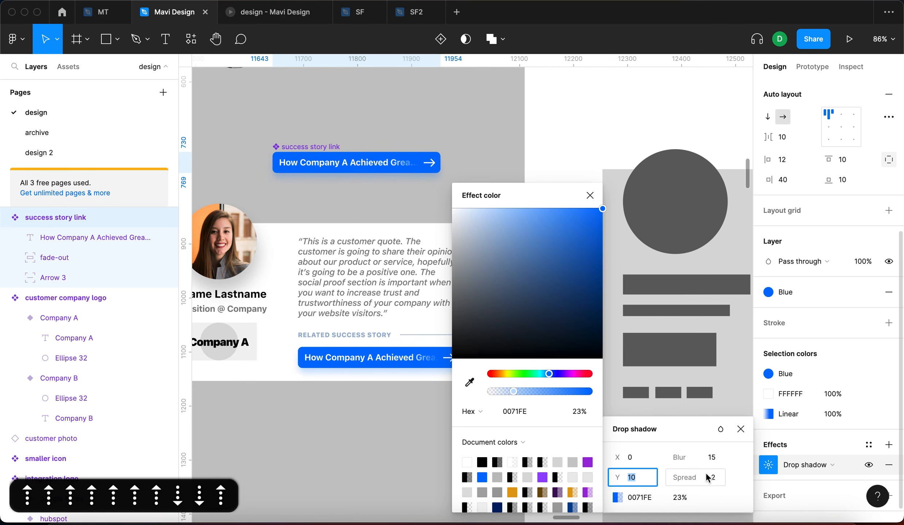
pyautogui.click(706, 477)
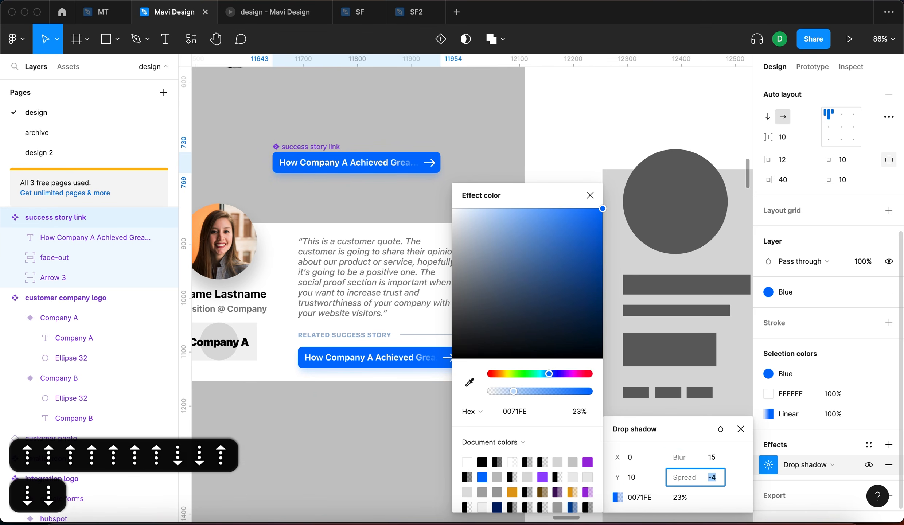
pyautogui.press('Up')
# - Set the drop shadow's opacity to 24%, close its settings and deselect the component
pyautogui.moveTo(519, 392); pyautogui.dragTo(518, 393)
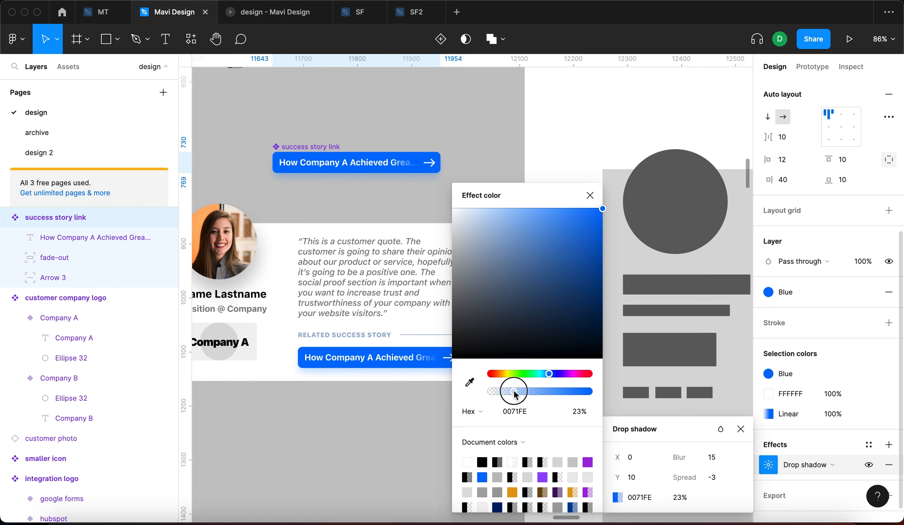
pyautogui.click(591, 196)
pyautogui.click(740, 430)
pyautogui.click(470, 462)
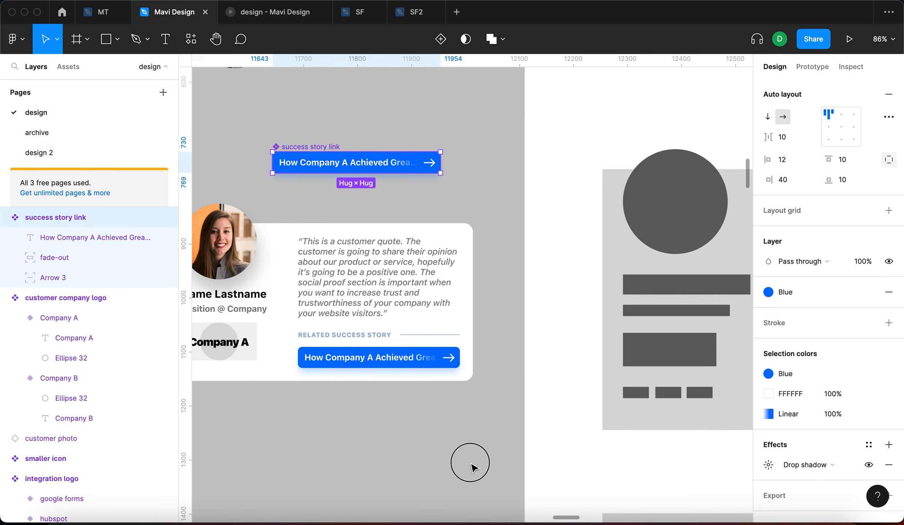
# - Darken the drop shadow color of the success story link component to a deeper blue
pyautogui.scroll(2, 368, 371)
pyautogui.scroll(5, 329, 357)
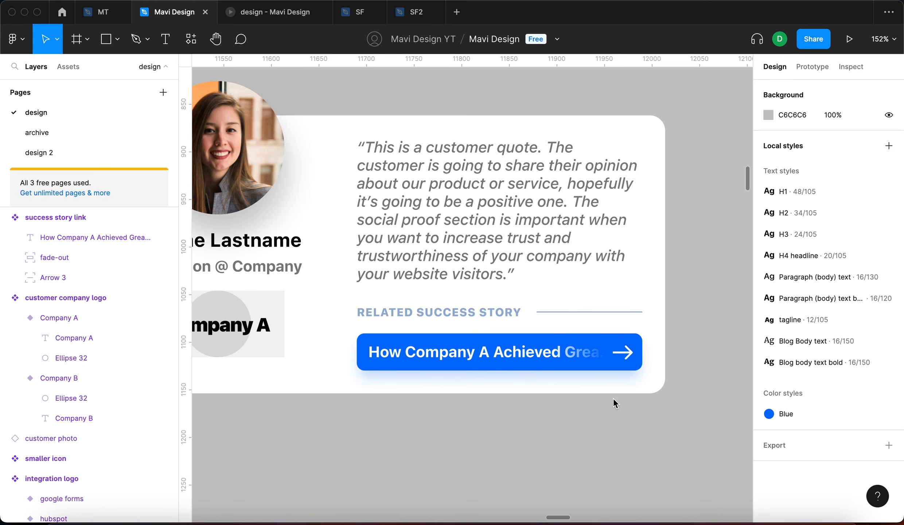
pyautogui.scroll(1, 561, 433)
pyautogui.scroll(-4, 562, 436)
pyautogui.click(513, 168)
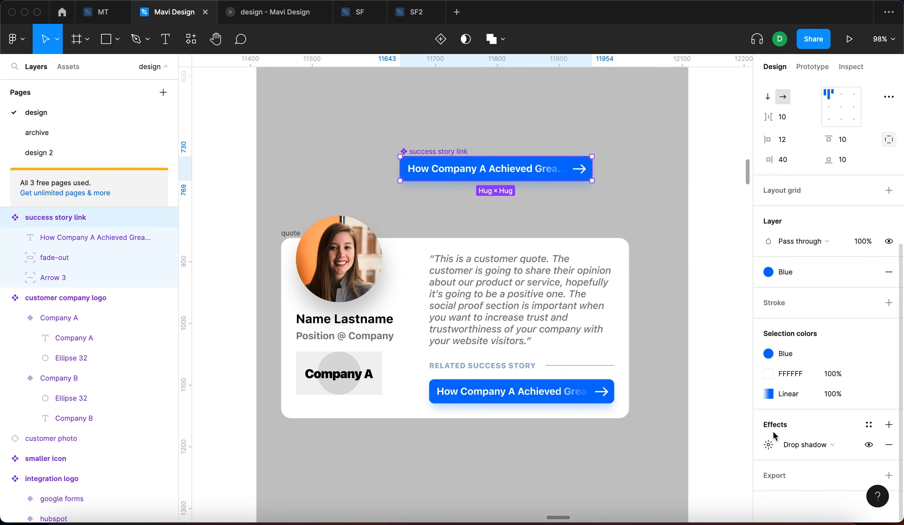
pyautogui.click(768, 445)
pyautogui.click(617, 497)
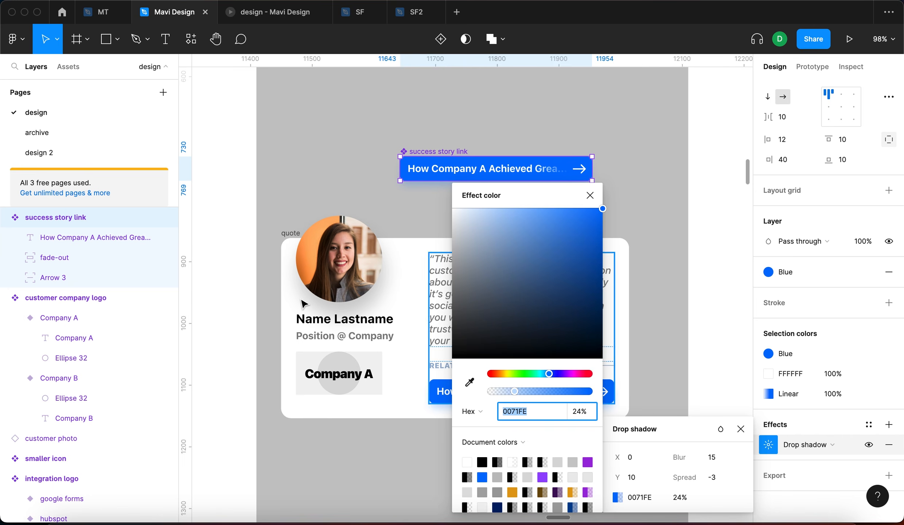
pyautogui.hscroll(3, 303, 303)
pyautogui.moveTo(600, 212); pyautogui.dragTo(616, 258)
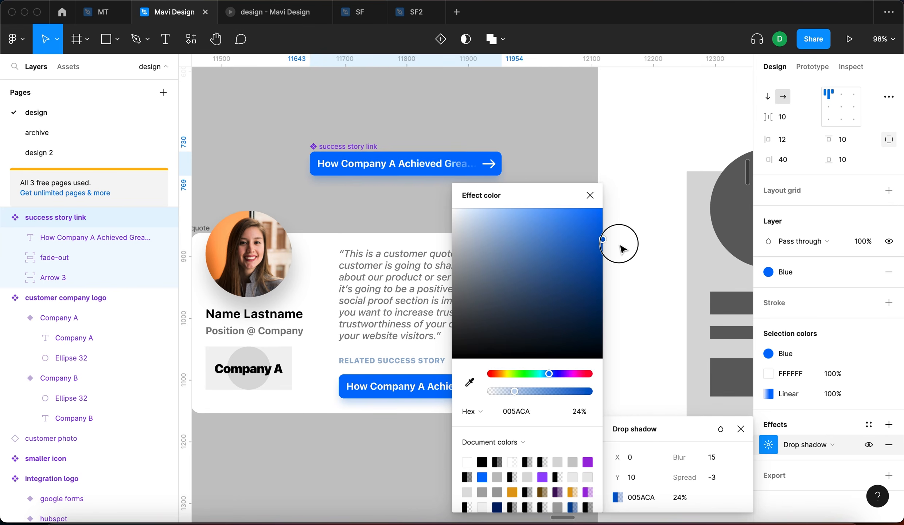
pyautogui.click(568, 189)
# - Add a 1 px inside stroke to the success story link component in white (FFFFFF) at 50% opacity
pyautogui.click(446, 166)
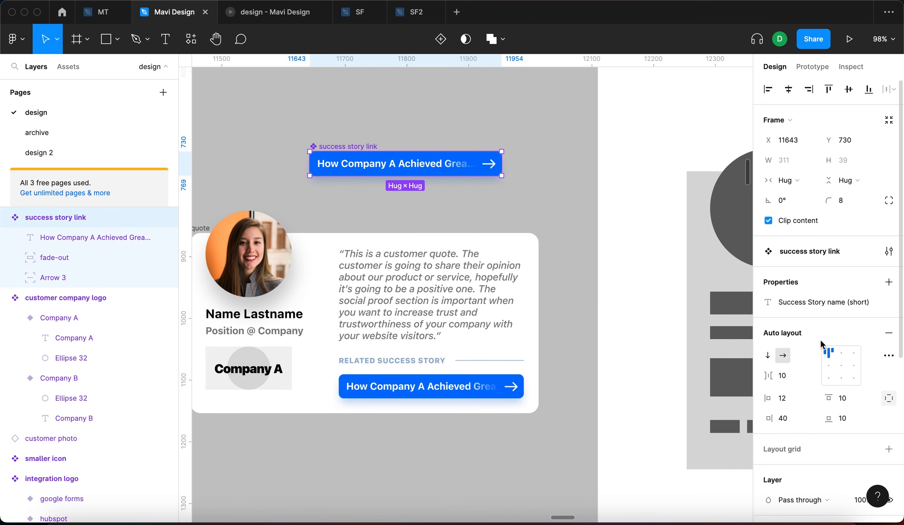
pyautogui.click(889, 383)
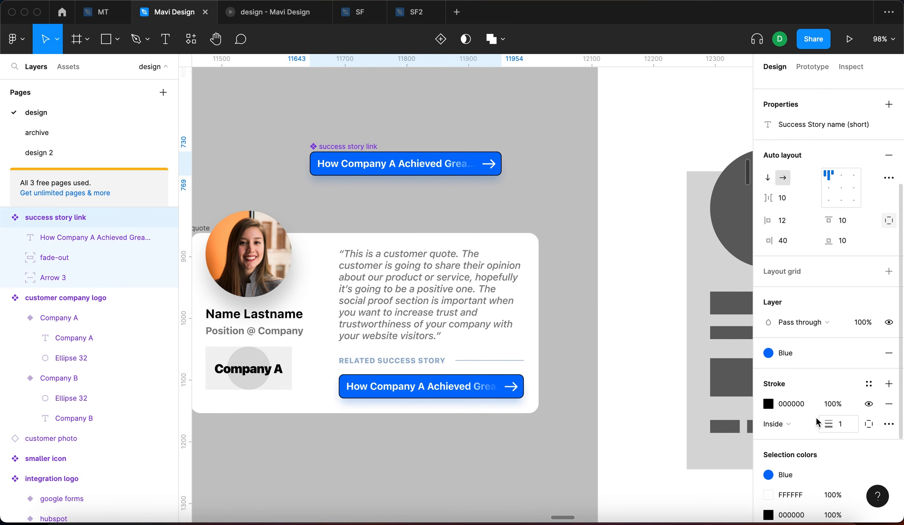
pyautogui.hotkey('shift', 'Down')
pyautogui.hotkey('shift', 'Down')
pyautogui.hotkey('shift', 'Down')
pyautogui.hotkey('shift', 'Down')
pyautogui.hotkey('shift', 'Down')
pyautogui.hotkey('shift', 'Down')
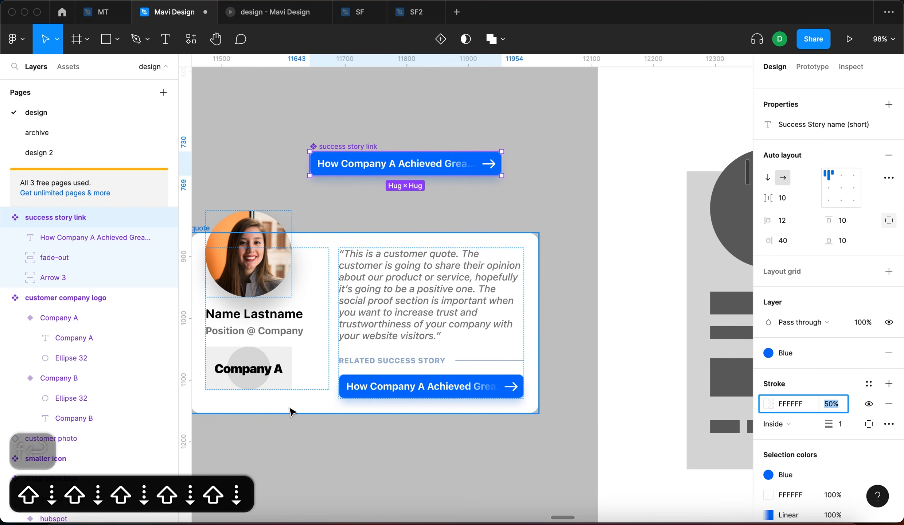
# - Change the success story link's stroke color to black (000000)
pyautogui.scroll(5, 316, 406)
pyautogui.hotkey('shift', 'Up')
pyautogui.click(797, 405)
pyautogui.write('0')
pyautogui.press('Return')
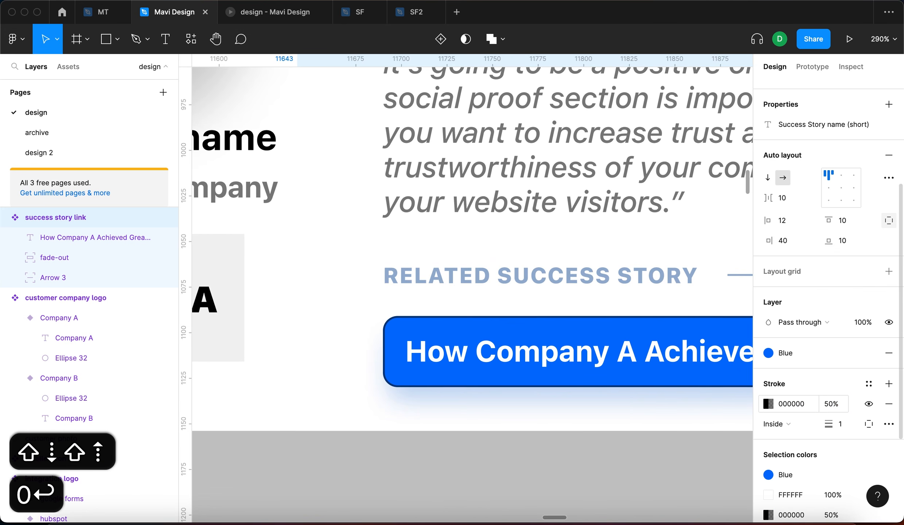
# - Lower the black stroke's opacity to 20%
pyautogui.click(824, 405)
pyautogui.hotkey('shift', 'Down')
pyautogui.hotkey('shift', 'Down')
pyautogui.hotkey('shift', 'Down')
pyautogui.hotkey('shift', 'Down')
pyautogui.press('Return')
pyautogui.scroll(-1, 472, 325)
# - Change the stroke to a linear gradient from white (FFFFFF) at the top edge to opaque black below, at 16% opacity
pyautogui.click(768, 403)
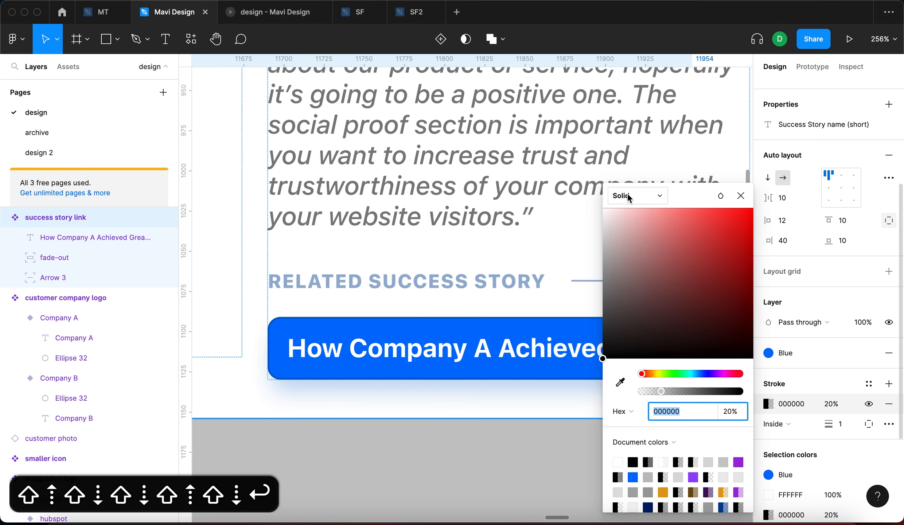
pyautogui.click(626, 196)
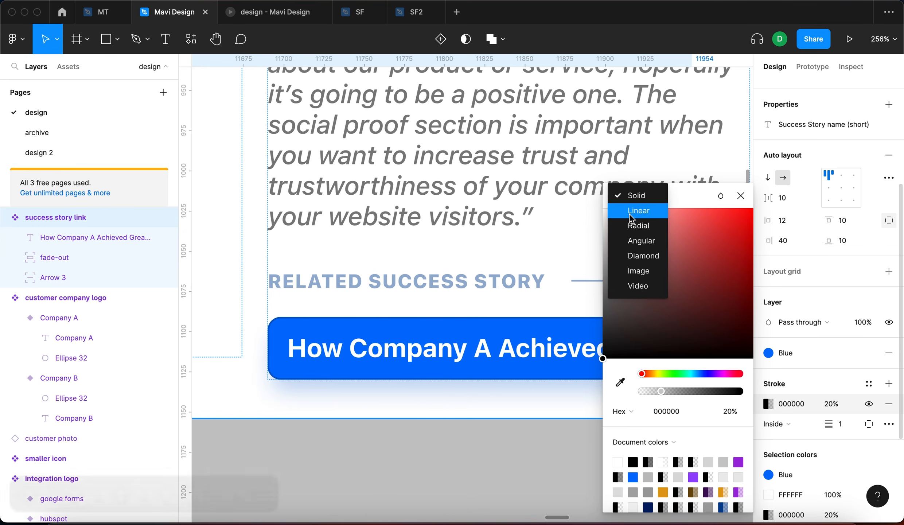
pyautogui.click(634, 213)
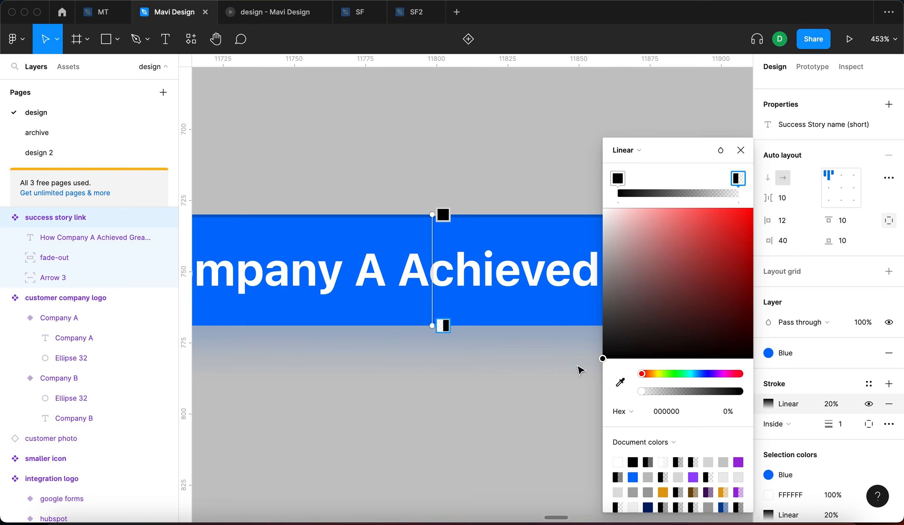
pyautogui.moveTo(686, 393); pyautogui.dragTo(768, 391)
pyautogui.moveTo(637, 244); pyautogui.dragTo(517, 111)
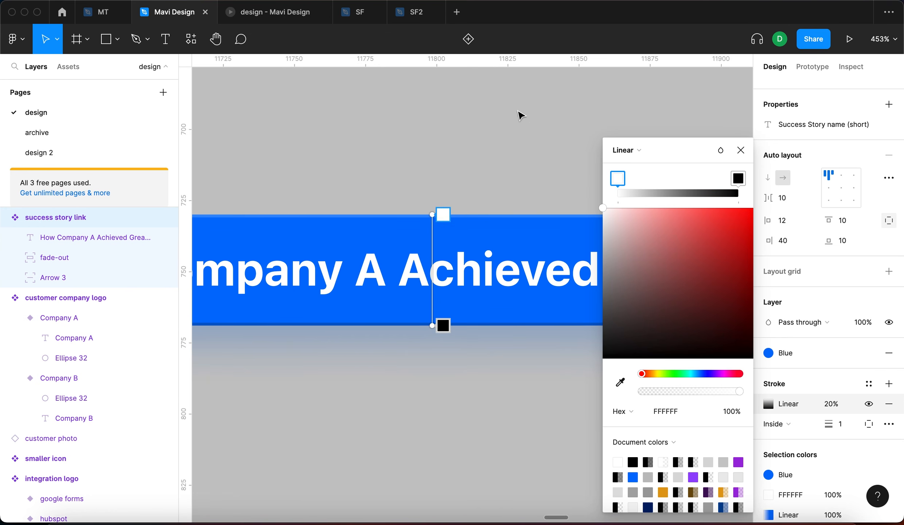
pyautogui.scroll(-3, 478, 164)
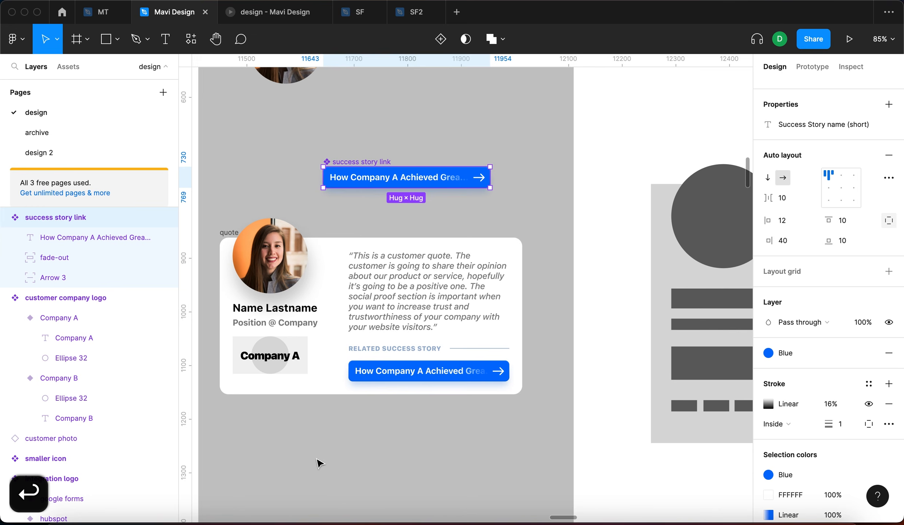
pyautogui.click(317, 460)
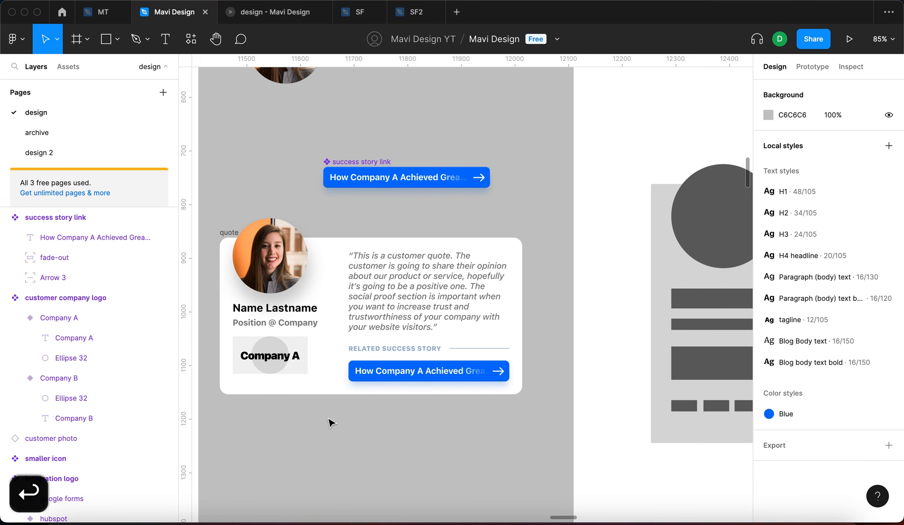
# - Examine the gradient stroke and shadow around the success story button in the quote card up close
pyautogui.scroll(10, 462, 379)
pyautogui.scroll(1, 707, 326)
pyautogui.scroll(-4, 639, 305)
pyautogui.hscroll(-10, 513, 277)
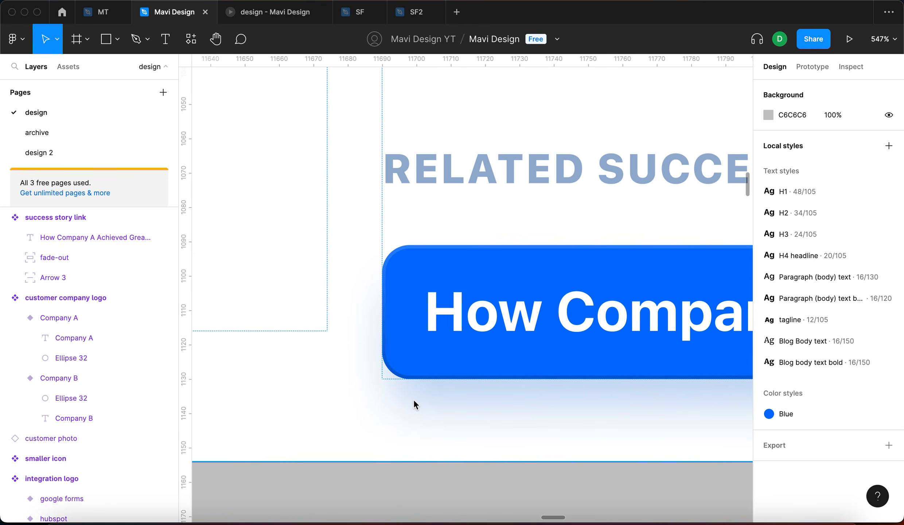
pyautogui.scroll(-5, 400, 400)
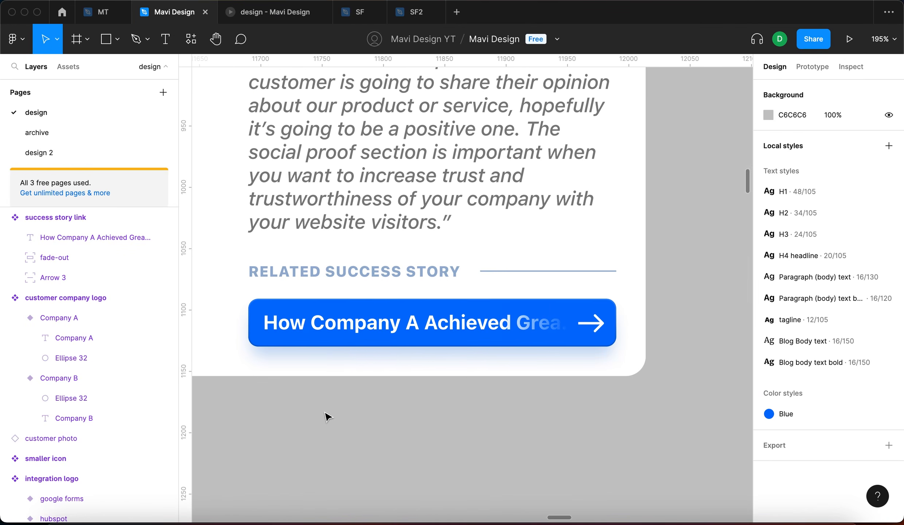
pyautogui.scroll(-3, 324, 410)
pyautogui.scroll(6, 557, 369)
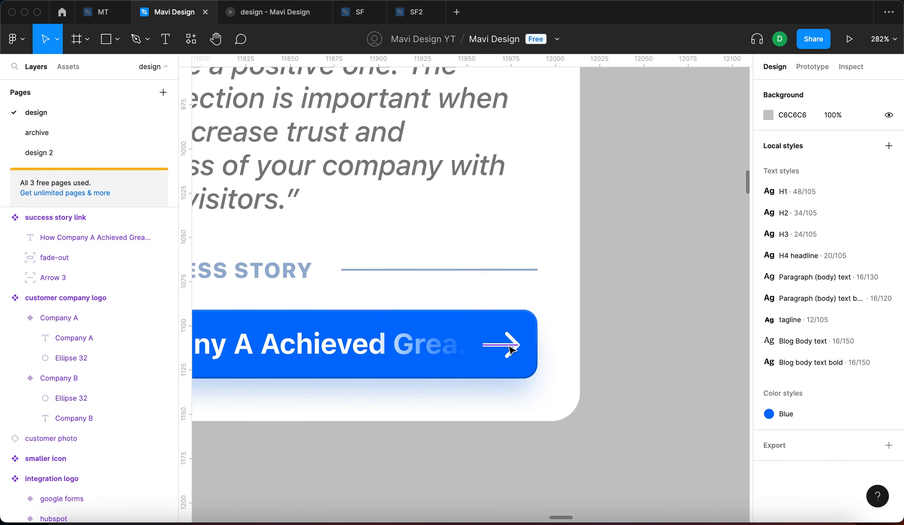
# - Try a vertical spacing of 16 between the subheading and the button in the success story link section
pyautogui.keyDown('super'); pyautogui.click(509, 346); pyautogui.keyUp('super')
pyautogui.click(791, 297)
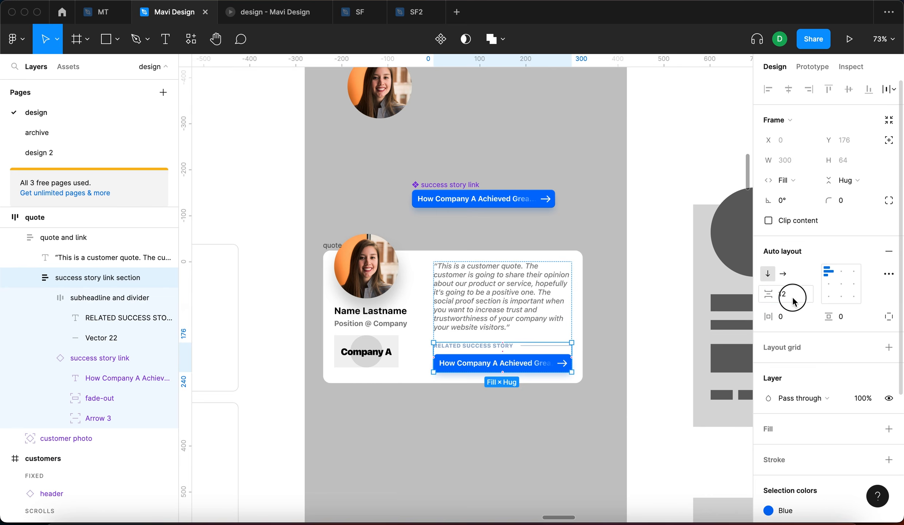
pyautogui.press('Up')
pyautogui.press('Up')
pyautogui.press('Up')
pyautogui.press('Up')
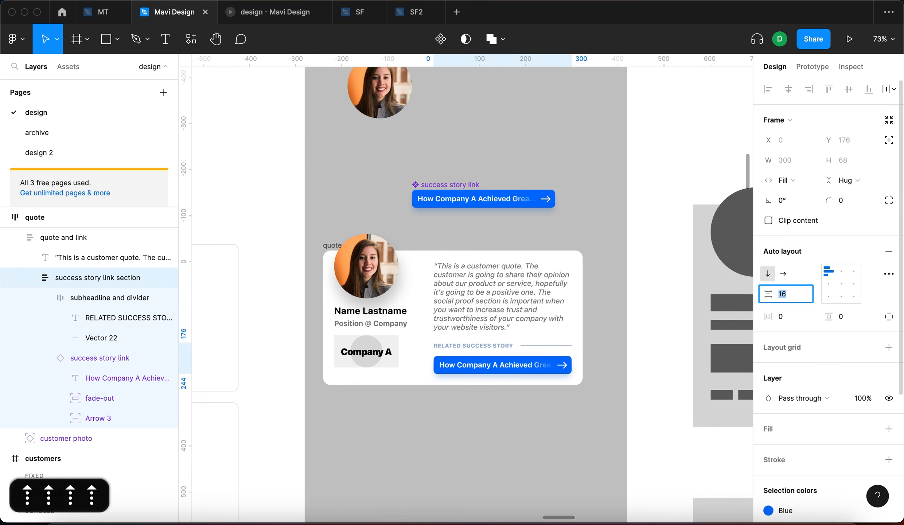
pyautogui.press('Return')
# - Return the success story link section's vertical spacing to 12
pyautogui.scroll(5, 457, 351)
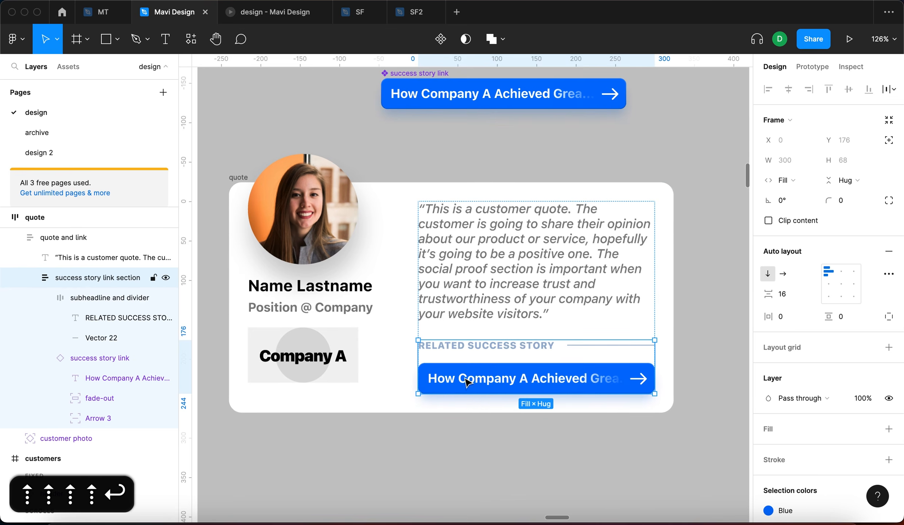
pyautogui.click(784, 294)
pyautogui.press('Down')
pyautogui.press('Down')
pyautogui.press('Down')
pyautogui.press('Down')
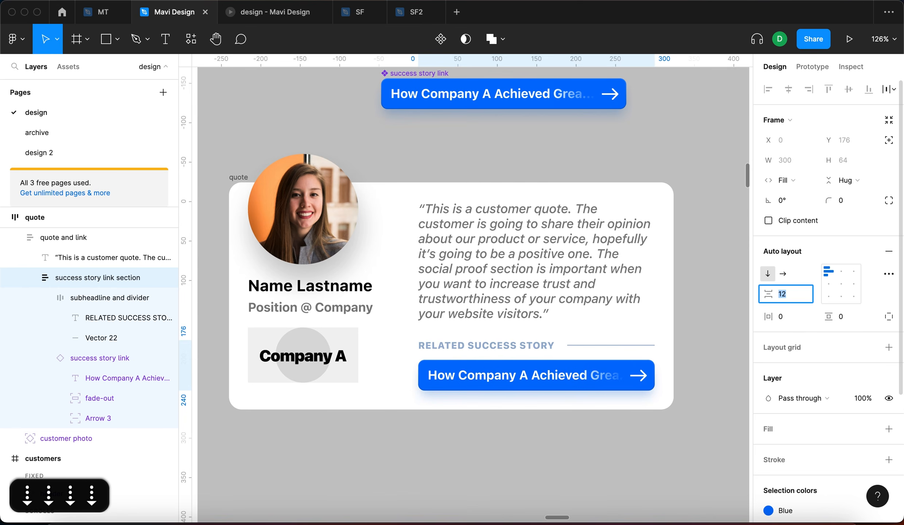
pyautogui.press('Return')
# - Shorten the subheading above the success story button to "RELATED"
pyautogui.press('t')
pyautogui.click(481, 345)
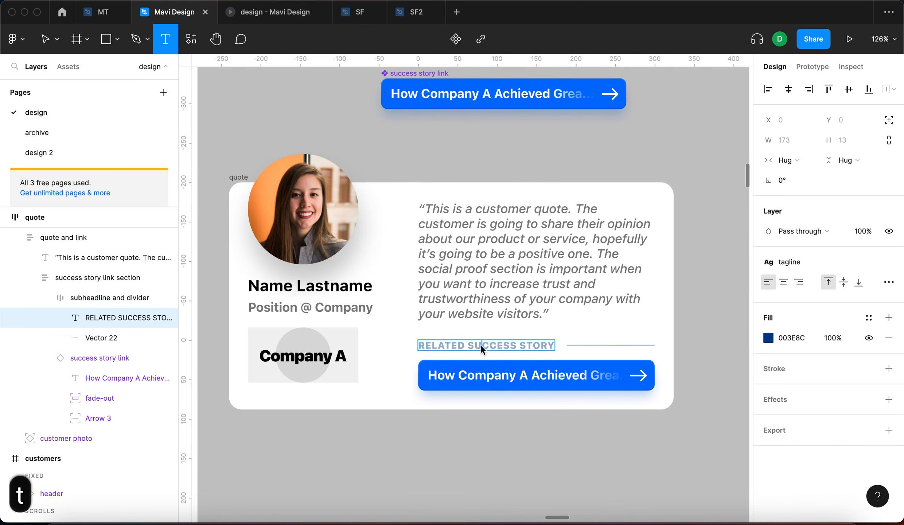
pyautogui.press('Left')
pyautogui.press('Left')
pyautogui.press('Left')
pyautogui.press('shift+super+Right')
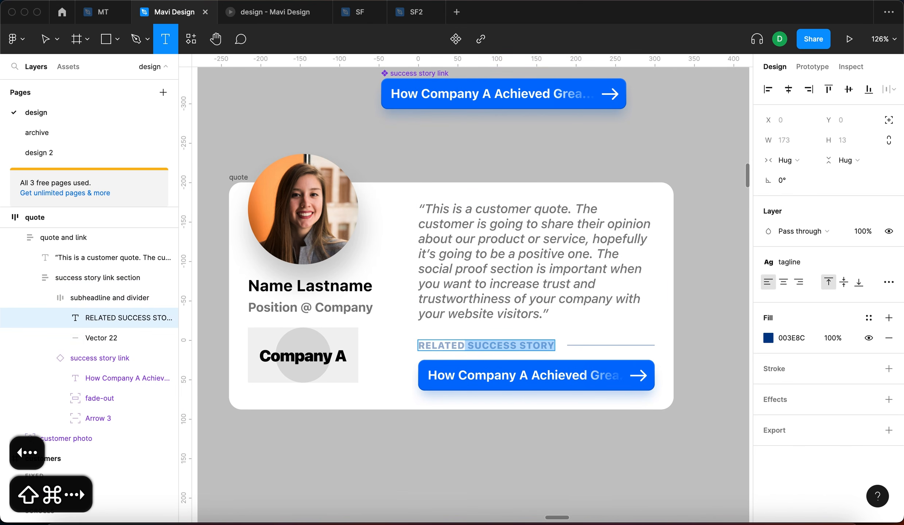
pyautogui.press('BackSpace')
pyautogui.press('Escape')
pyautogui.press('Escape')
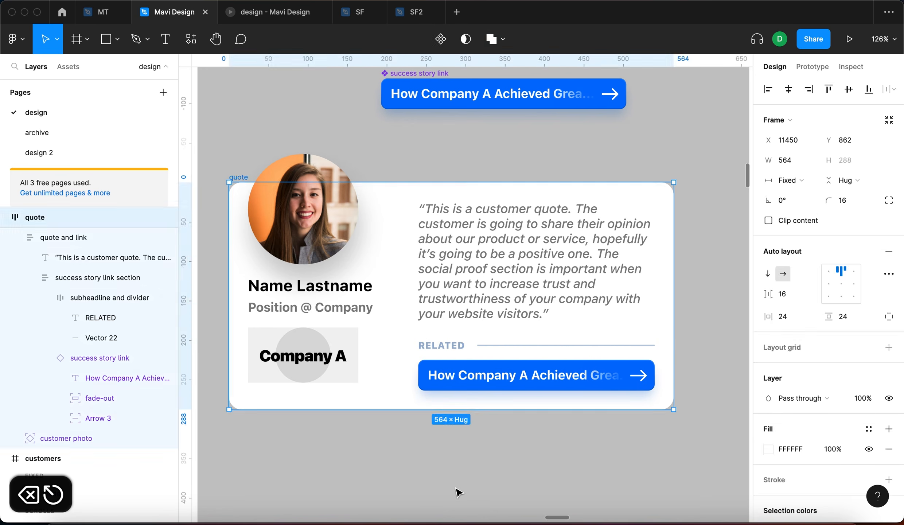
pyautogui.press('Escape')
# - Move the quote card to X 11460, Y 880 and turn it into a component
pyautogui.scroll(-5, 484, 375)
pyautogui.scroll(4, 537, 423)
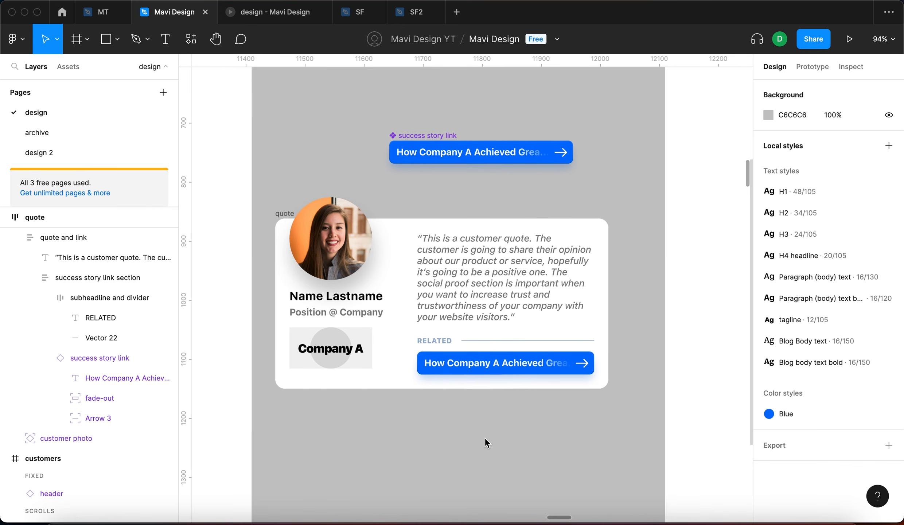
pyautogui.hscroll(-1, 560, 424)
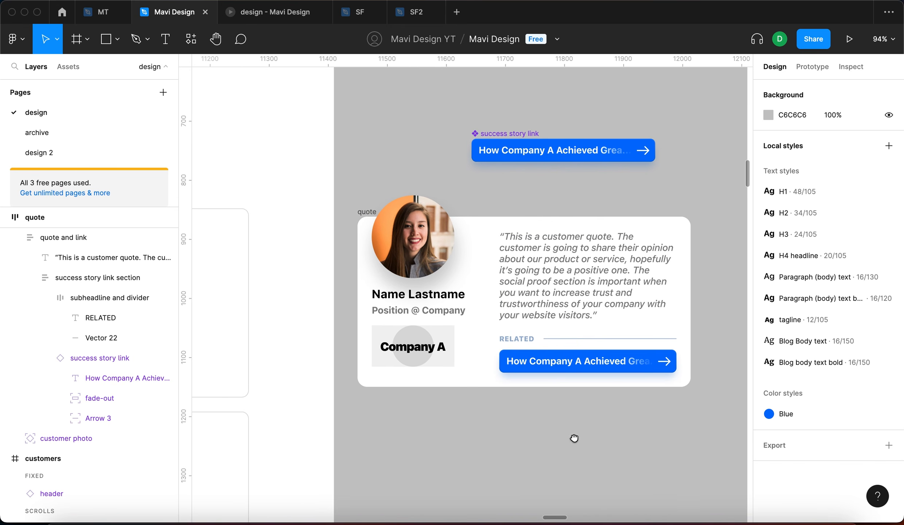
pyautogui.moveTo(573, 438); pyautogui.dragTo(551, 420)
pyautogui.moveTo(343, 190); pyautogui.dragTo(348, 200)
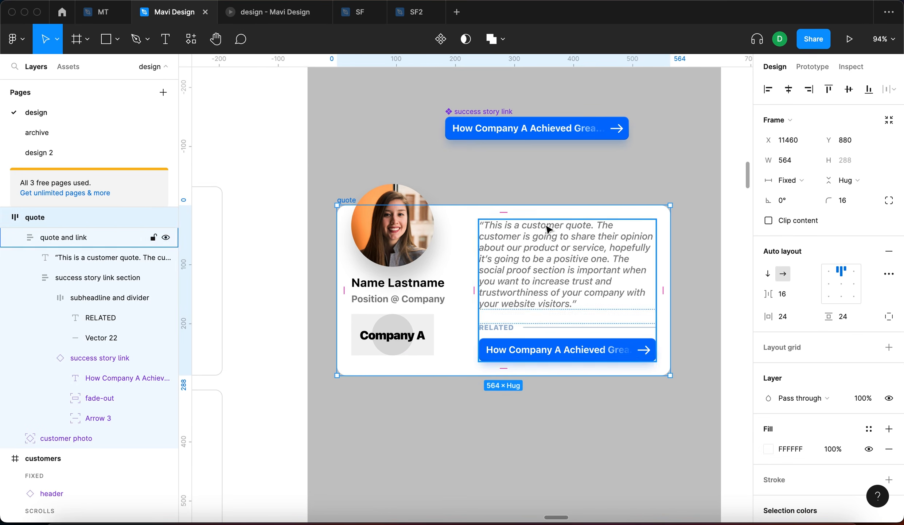
pyautogui.click(442, 39)
pyautogui.click(588, 431)
pyautogui.hscroll(2, 585, 419)
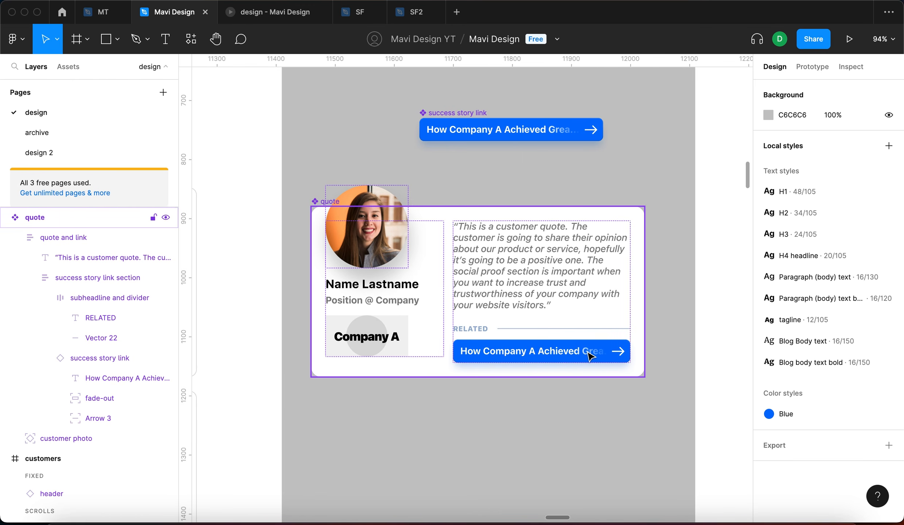
# - Expose the nested instance properties of customer company logo, success story link and customer photo on the quote component
pyautogui.click(311, 201)
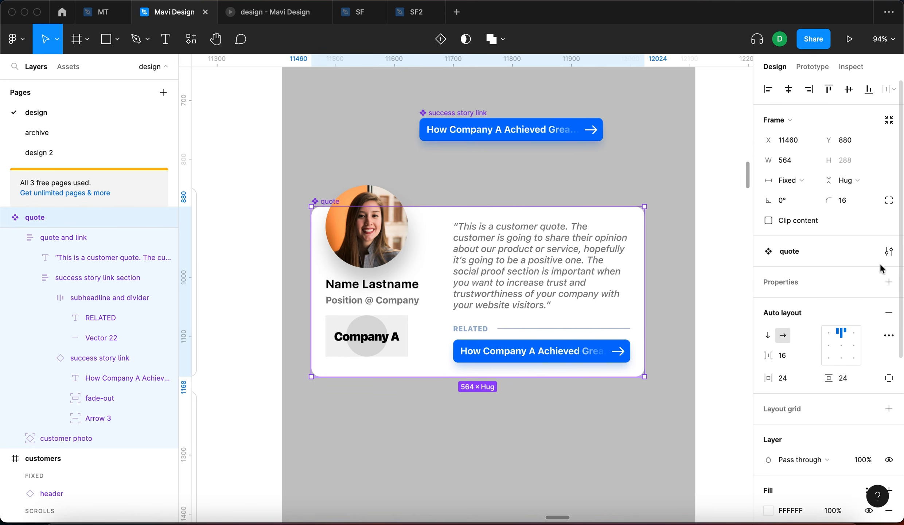
pyautogui.click(887, 282)
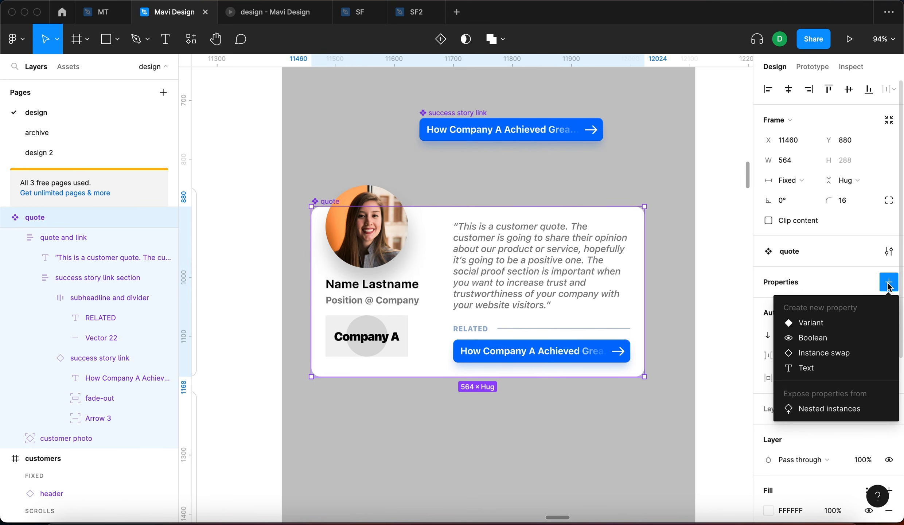
pyautogui.click(869, 409)
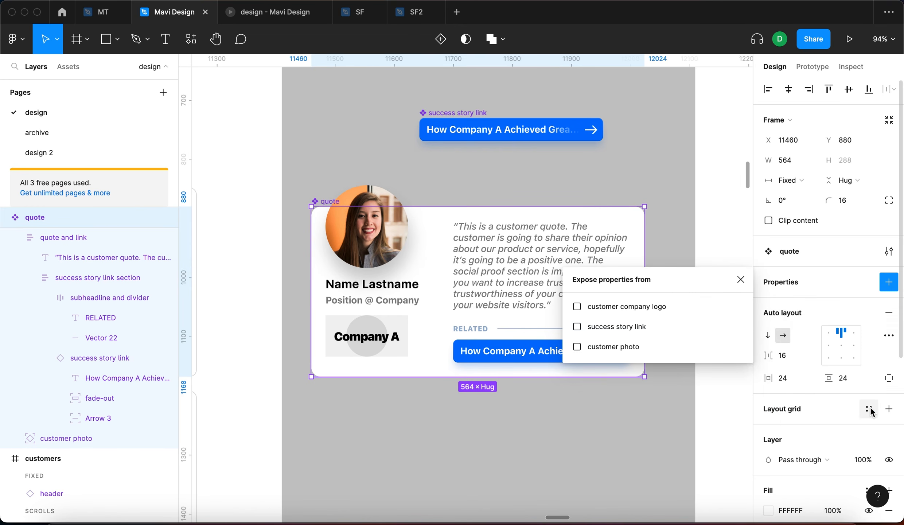
pyautogui.click(577, 307)
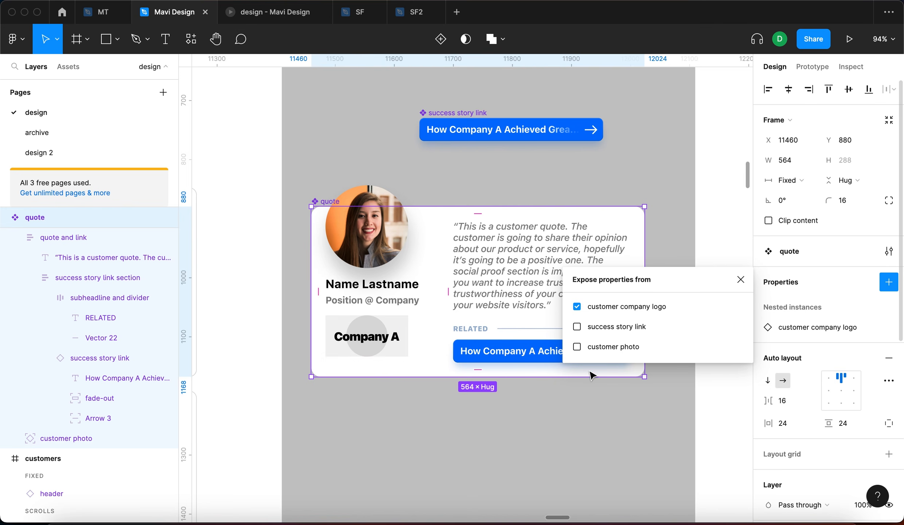
pyautogui.click(577, 327)
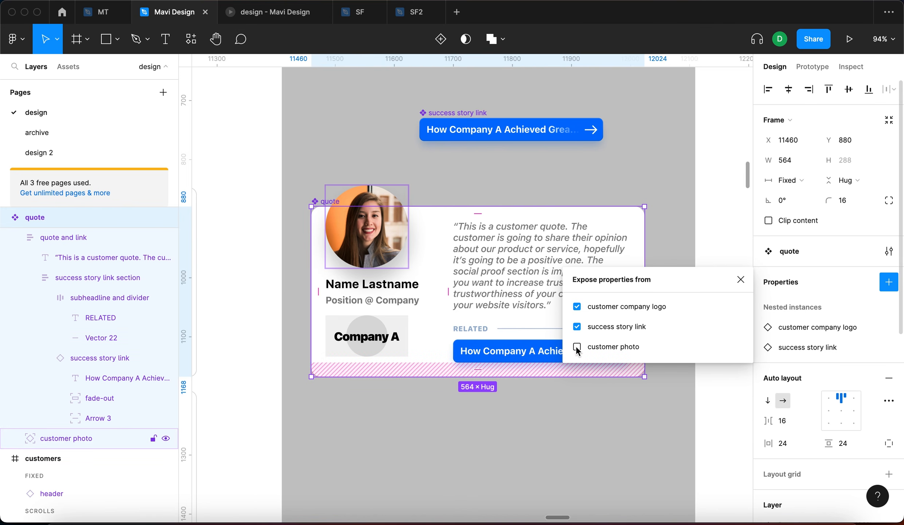
pyautogui.click(576, 346)
pyautogui.click(636, 433)
pyautogui.click(636, 435)
# - Place an instance of the quote component directly below the original with a gap of 155
pyautogui.click(597, 277)
pyautogui.scroll(-5, 597, 277)
pyautogui.moveTo(597, 276); pyautogui.dragTo(591, 412)
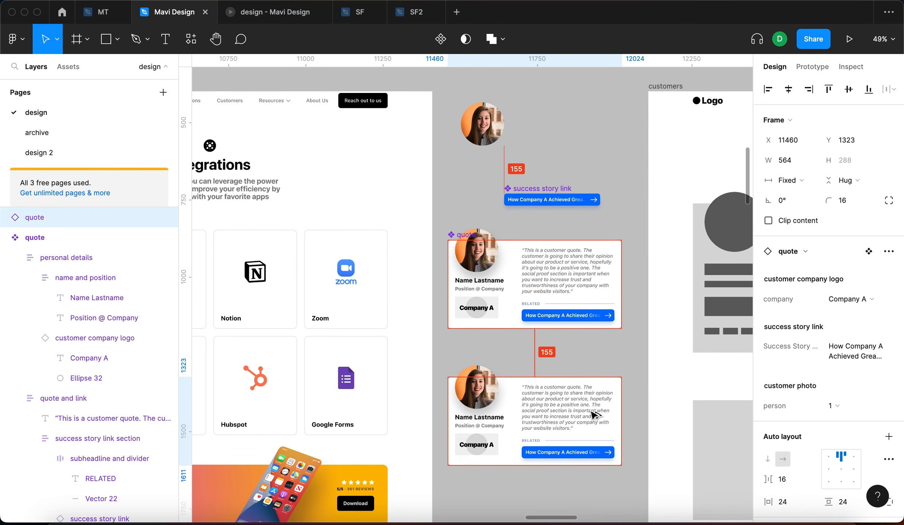
# - Try different customer photos on the quote instance and set its person property to 4
pyautogui.scroll(-3, 594, 414)
pyautogui.click(846, 403)
pyautogui.click(845, 415)
pyautogui.click(844, 404)
pyautogui.click(842, 420)
pyautogui.click(842, 401)
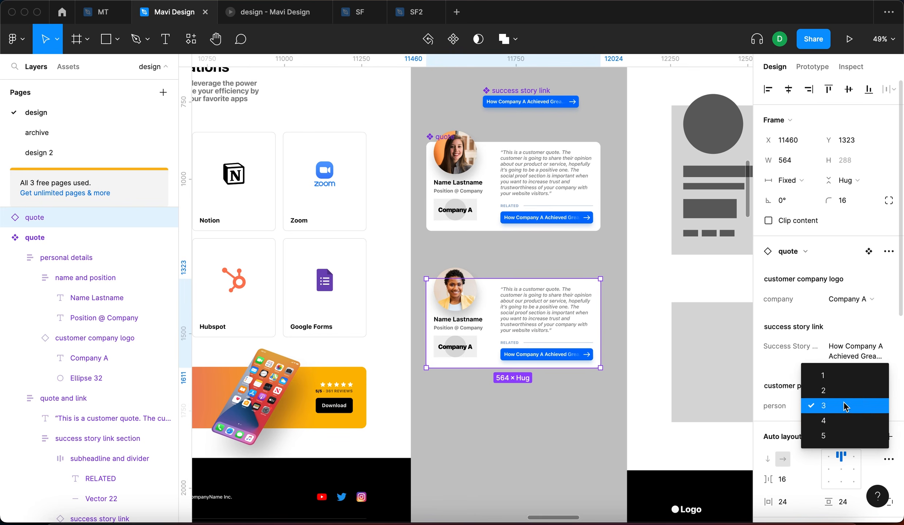
pyautogui.click(820, 420)
# - Try the text "this" for the quote instance's success story link, and undo the text change
pyautogui.scroll(3, 502, 328)
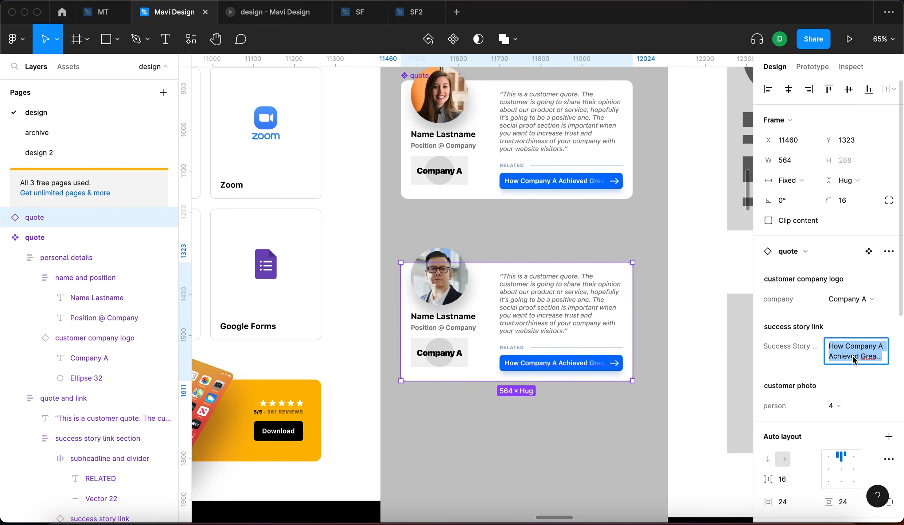
pyautogui.write('this')
pyautogui.press('Return')
pyautogui.click(533, 385)
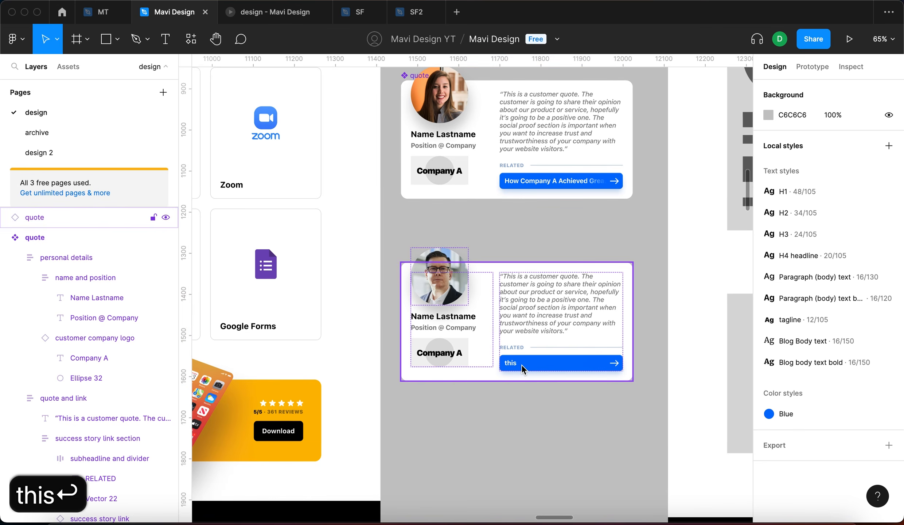
pyautogui.press('super+z')
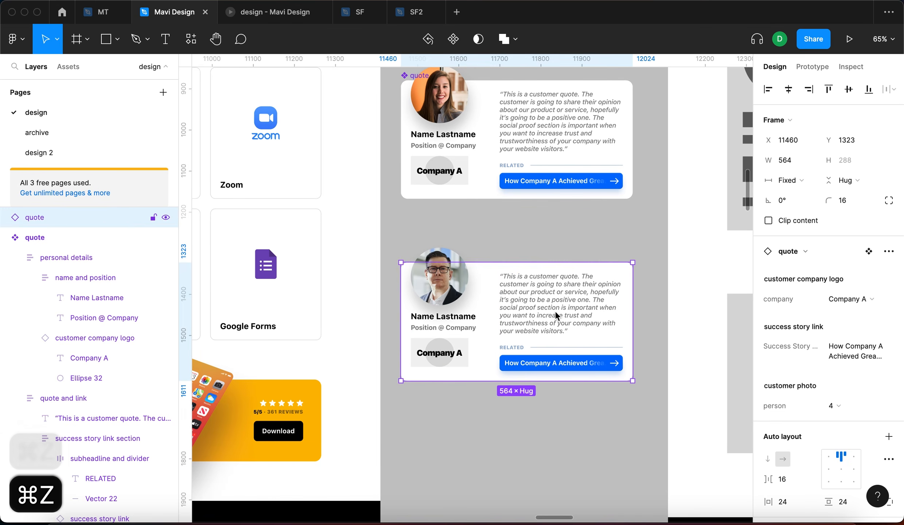
# - Switch the quote instance's customer company logo to Company B
pyautogui.click(851, 300)
pyautogui.click(855, 309)
pyautogui.click(867, 298)
pyautogui.click(865, 288)
pyautogui.click(862, 299)
pyautogui.click(856, 313)
pyautogui.click(545, 430)
# - Create a text property named "Person name" for the name text in the main quote component
pyautogui.scroll(3, 517, 356)
pyautogui.scroll(3, 525, 236)
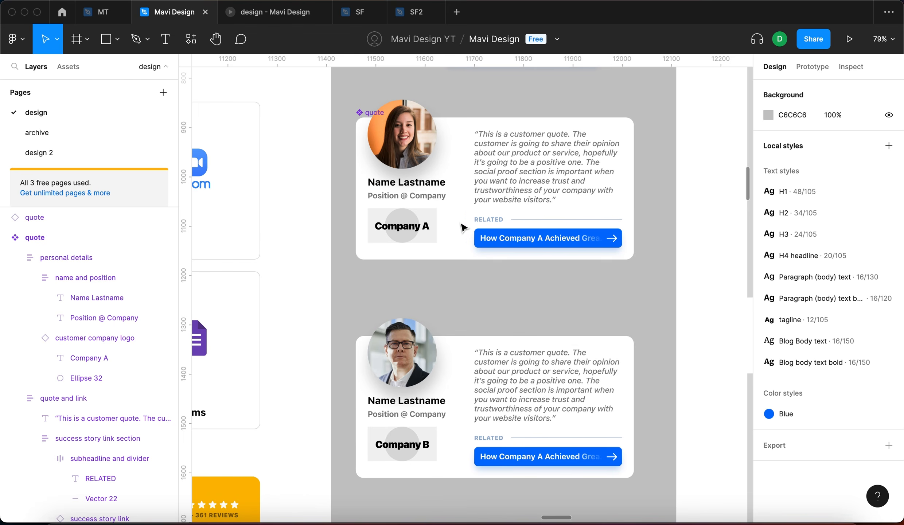
pyautogui.scroll(8, 421, 215)
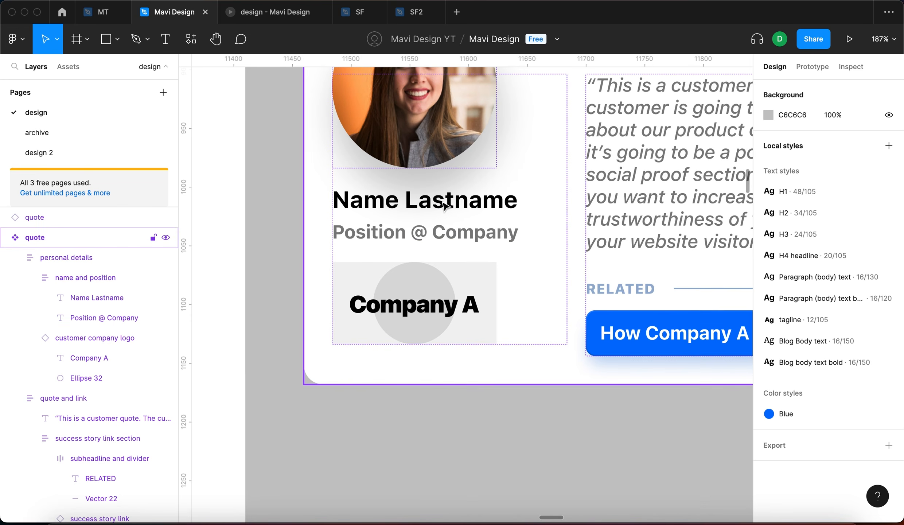
pyautogui.click(459, 204)
pyautogui.scroll(-2, 857, 384)
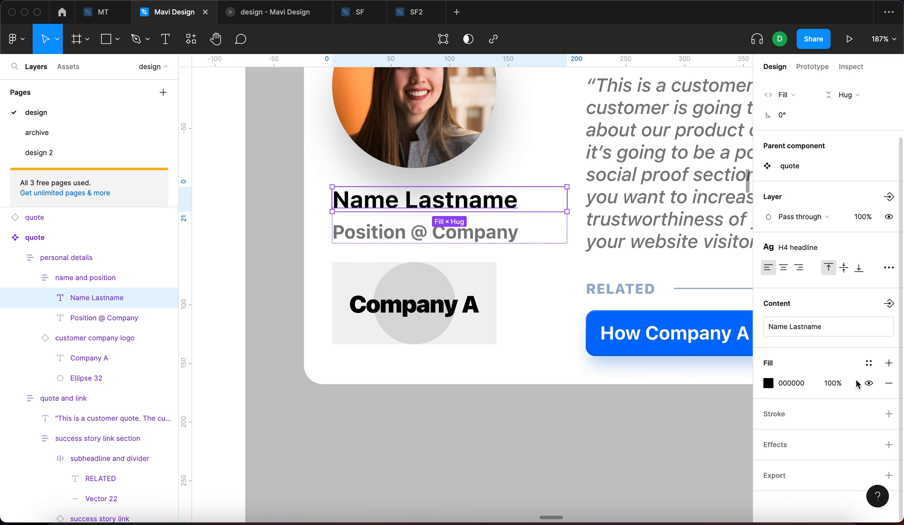
pyautogui.click(888, 304)
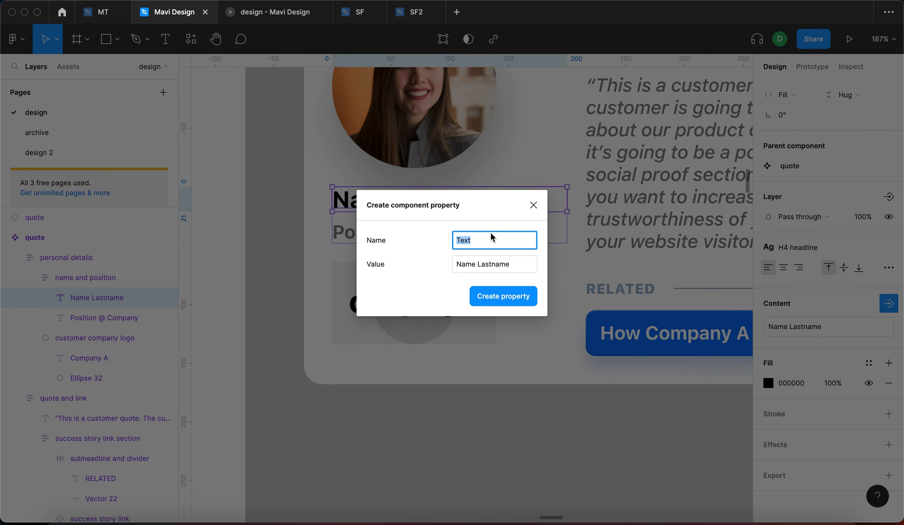
pyautogui.write('Person name')
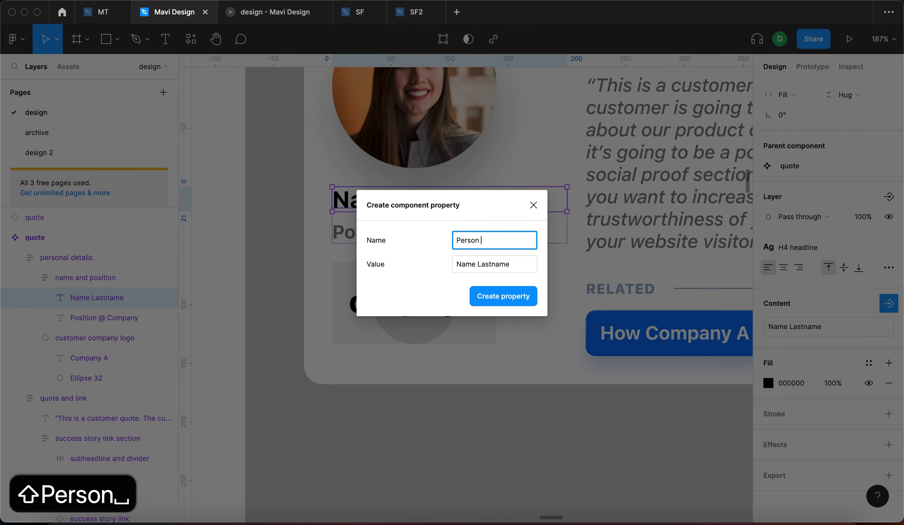
pyautogui.press('Return')
# - Create a text property named "Person Position" for the position text in the main quote component
pyautogui.click(104, 317)
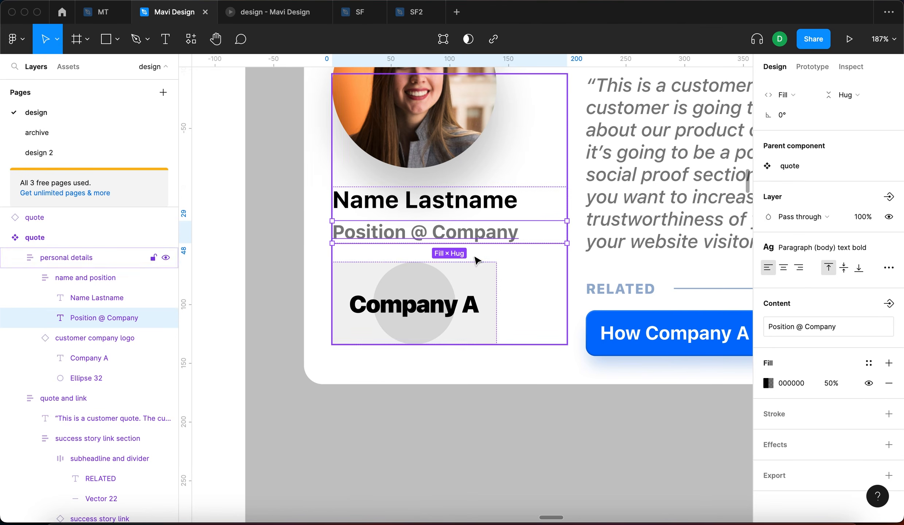
pyautogui.click(889, 305)
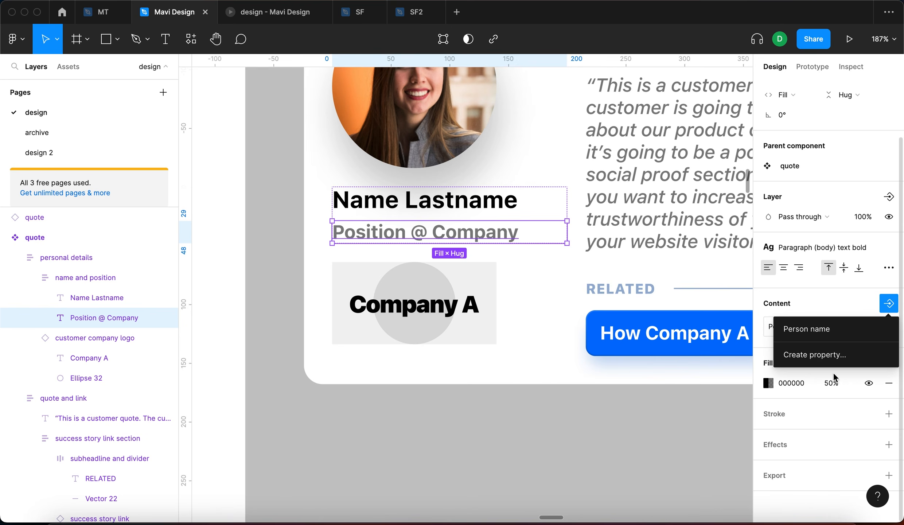
pyautogui.click(840, 356)
pyautogui.write('Person Position')
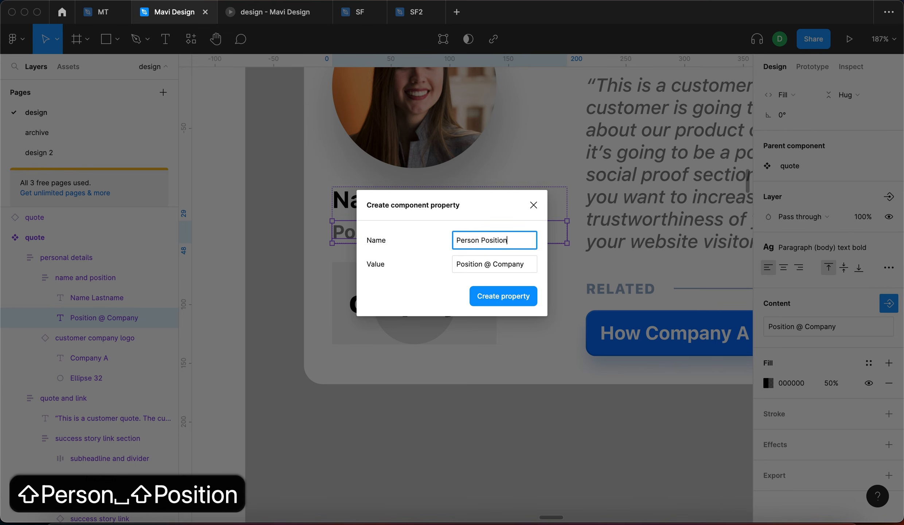
pyautogui.press('Return')
# - Create a text property named "Quote" for the customer quote text in the main quote component
pyautogui.scroll(-3, 583, 240)
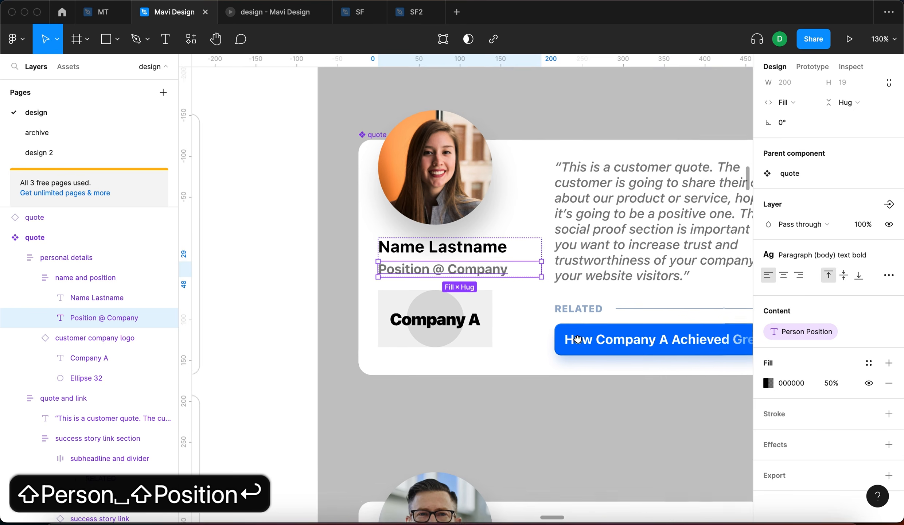
pyautogui.click(583, 240)
pyautogui.click(583, 240)
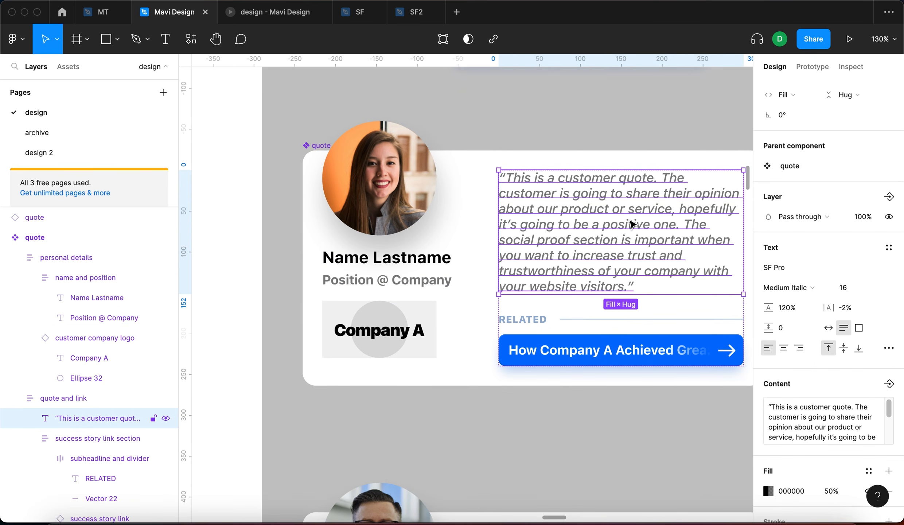
pyautogui.click(888, 383)
pyautogui.click(826, 446)
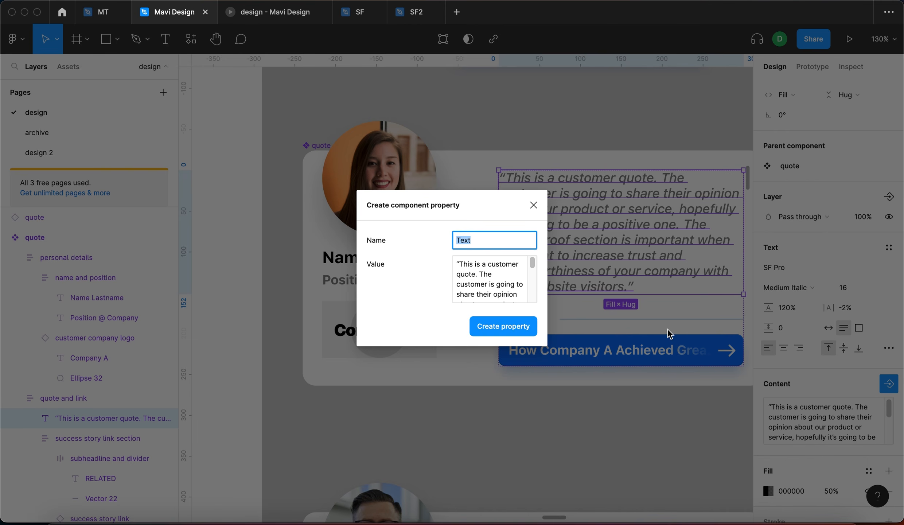
pyautogui.write('Quote')
pyautogui.press('Return')
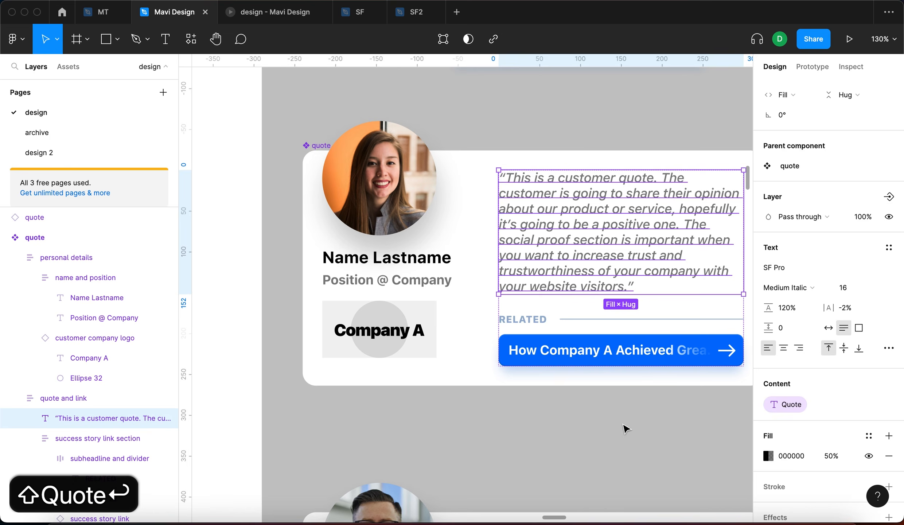
# - Try the text "quote" in the quote instance's Quote property, and undo the text change
pyautogui.click(626, 426)
pyautogui.scroll(-3, 625, 426)
pyautogui.scroll(-3, 616, 368)
pyautogui.scroll(-5, 609, 337)
pyautogui.click(583, 238)
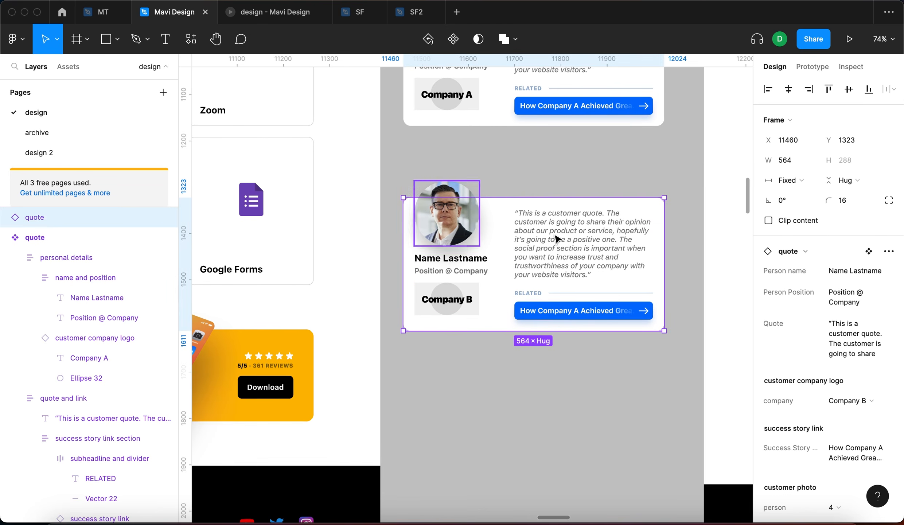
pyautogui.scroll(4, 608, 171)
pyautogui.scroll(-3, 591, 358)
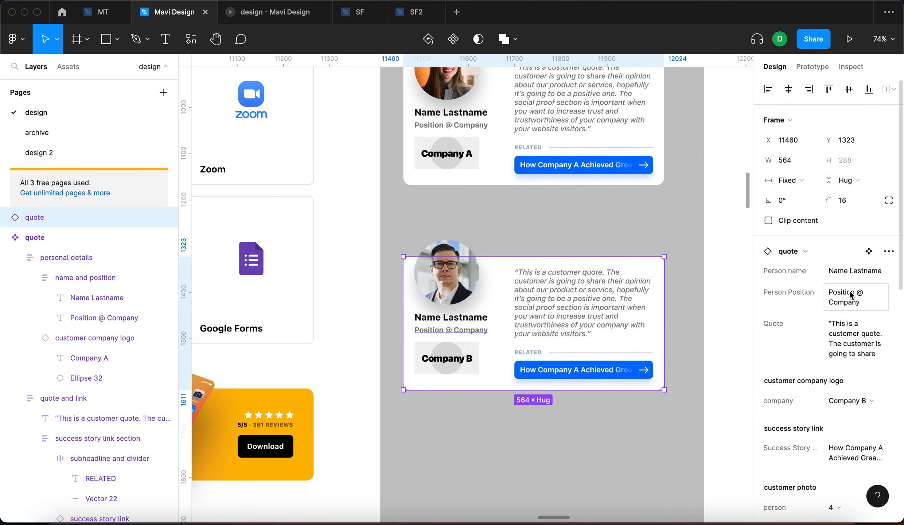
pyautogui.click(863, 349)
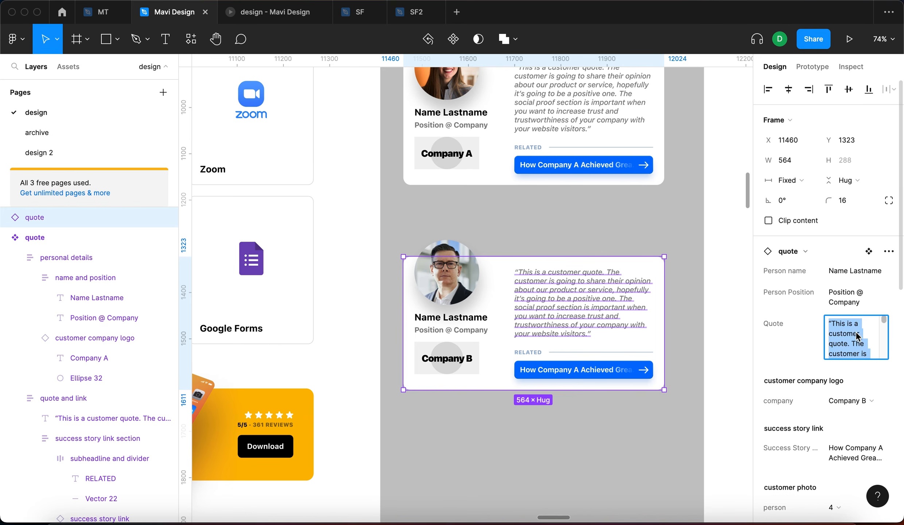
pyautogui.press('super+a')
pyautogui.write('quote')
pyautogui.press('Return')
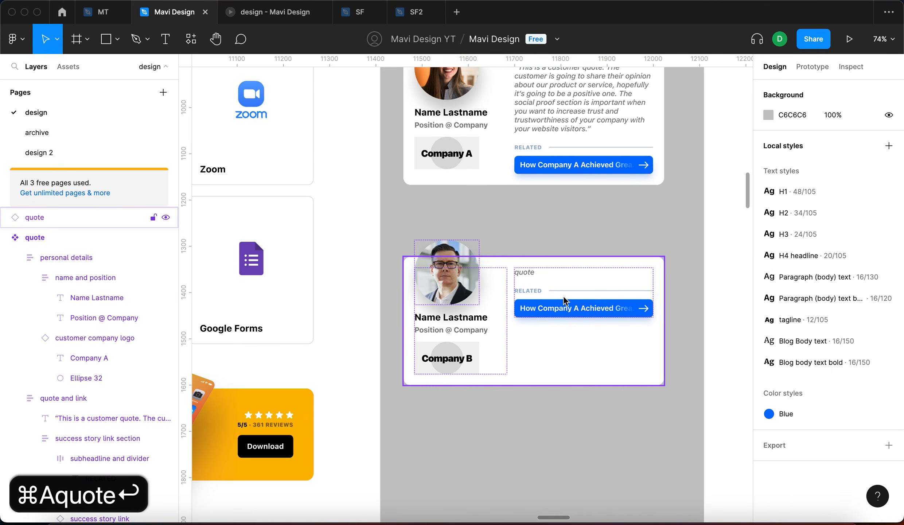
pyautogui.press('super+z')
pyautogui.press('super+z')
# - Set the quote instance's Person Position to "position" and its Person name to "name"
pyautogui.click(855, 293)
pyautogui.write('position')
pyautogui.press('Return')
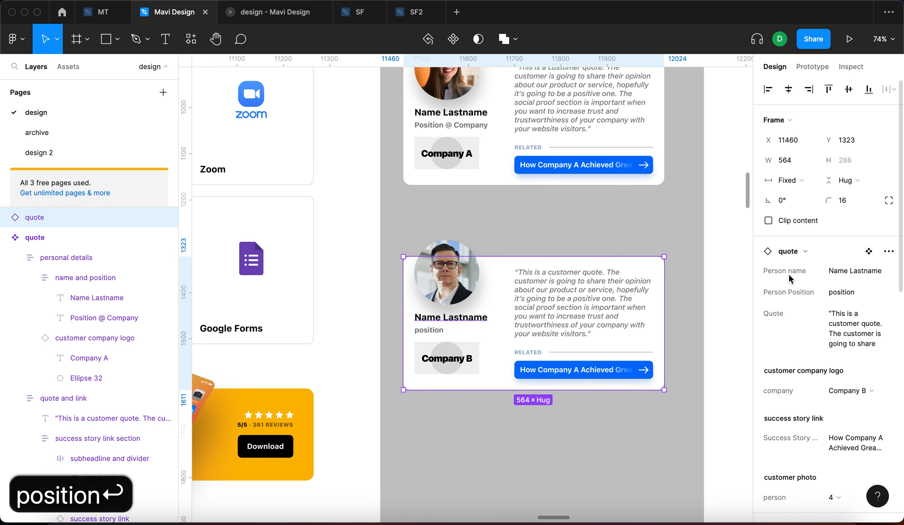
pyautogui.write('name')
pyautogui.press('Return')
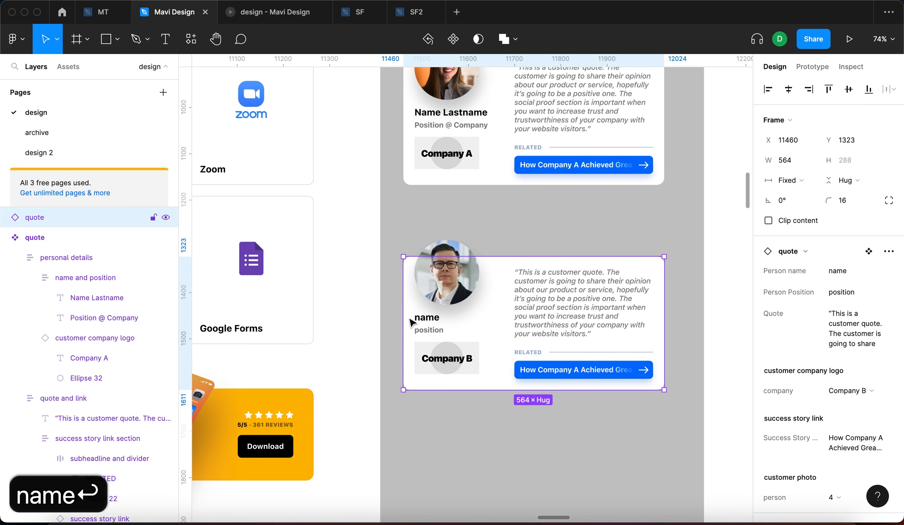
# - Set the quote instance's company to Company A and check the main component behind its customer company logo
pyautogui.click(849, 390)
pyautogui.click(845, 375)
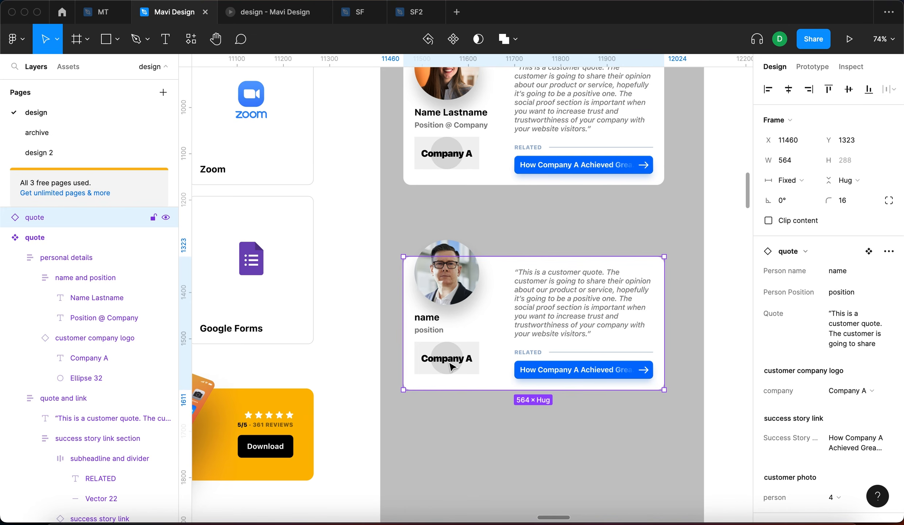
pyautogui.click(452, 366)
pyautogui.click(451, 366)
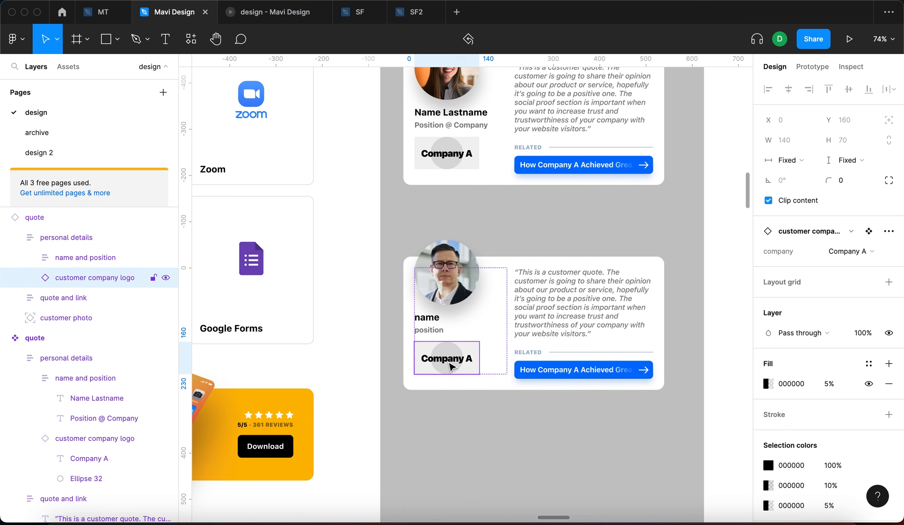
pyautogui.click(852, 231)
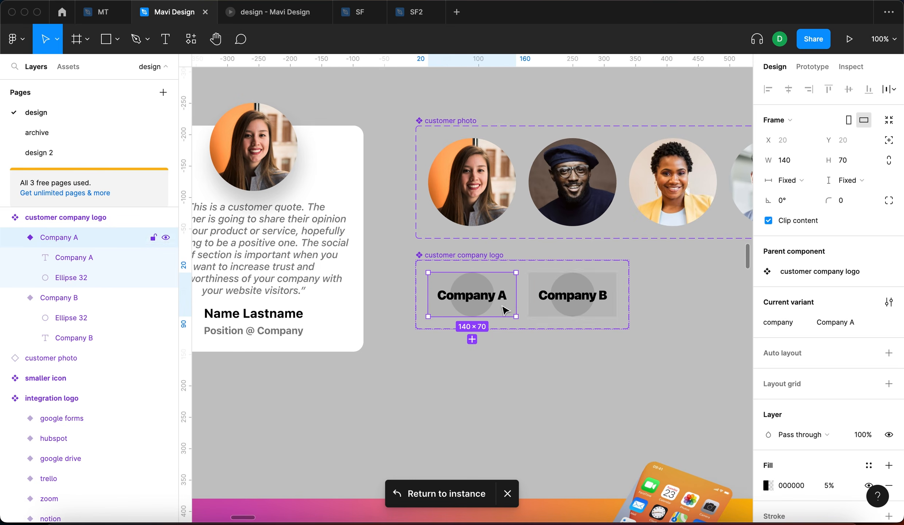
pyautogui.click(434, 492)
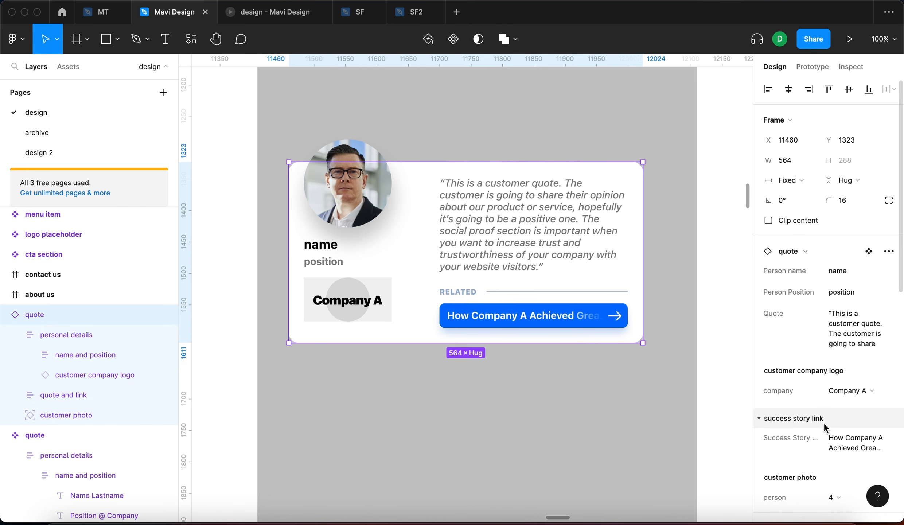
# - Set the quote instance's success story link text to "this" and its customer photo person to 2
pyautogui.click(846, 414)
pyautogui.write('this')
pyautogui.press('Return')
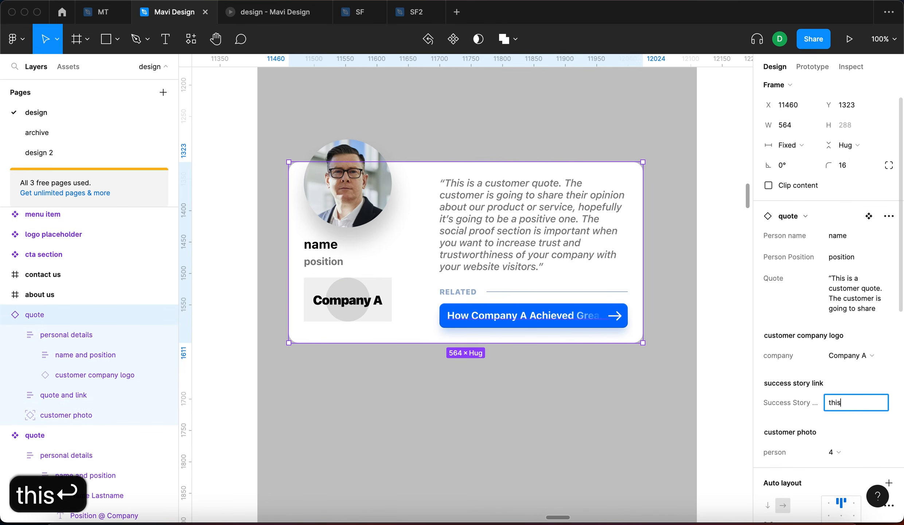
pyautogui.click(832, 449)
pyautogui.click(834, 435)
pyautogui.click(561, 425)
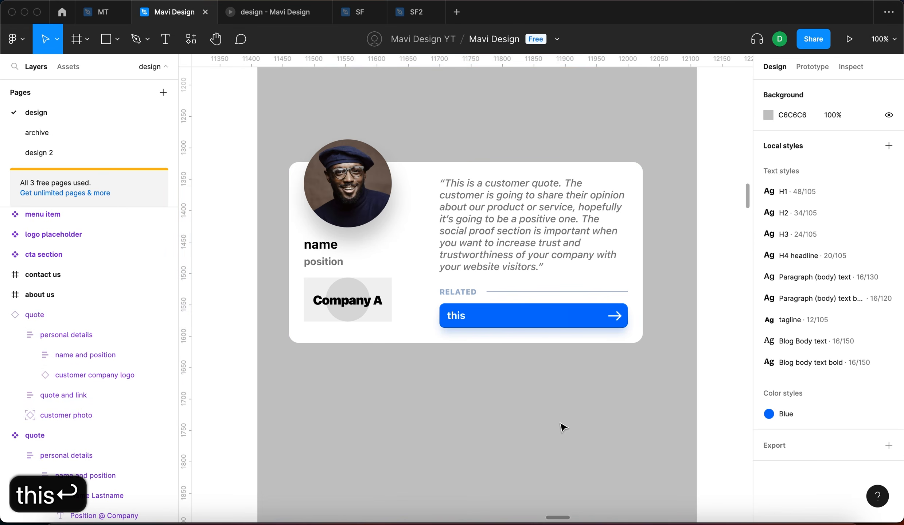
pyautogui.scroll(-5, 563, 427)
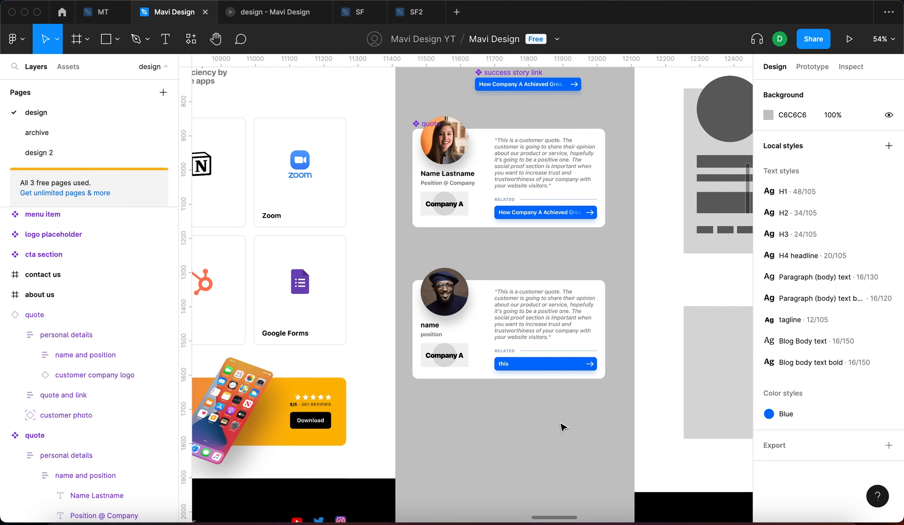
# - Reset all changes on the quote instance below the main quote component
pyautogui.click(557, 316)
pyautogui.click(547, 257)
pyautogui.click(497, 344)
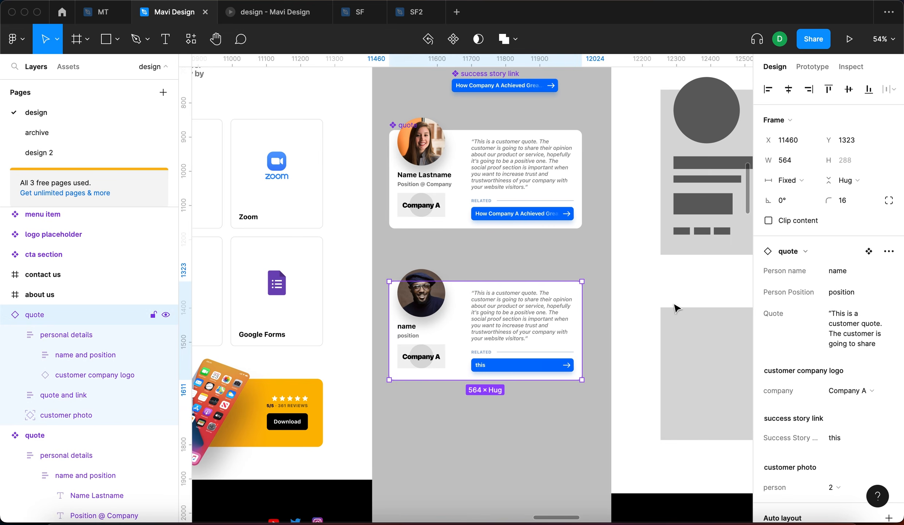
pyautogui.click(888, 251)
pyautogui.click(843, 328)
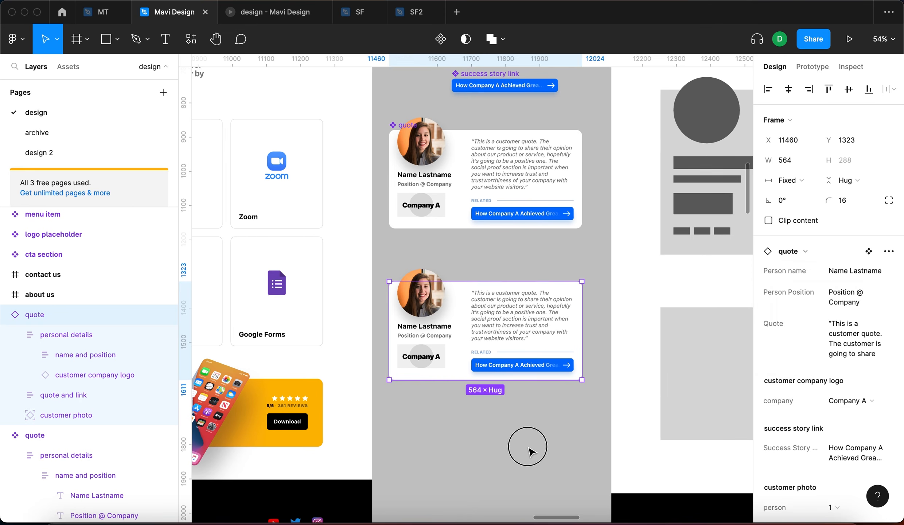
pyautogui.click(525, 444)
# - Move the grey wireframe placeholder shapes and the wide grey rectangle out of the customers frame to the canvas above it
pyautogui.hscroll(2, 502, 426)
pyautogui.scroll(-5, 481, 413)
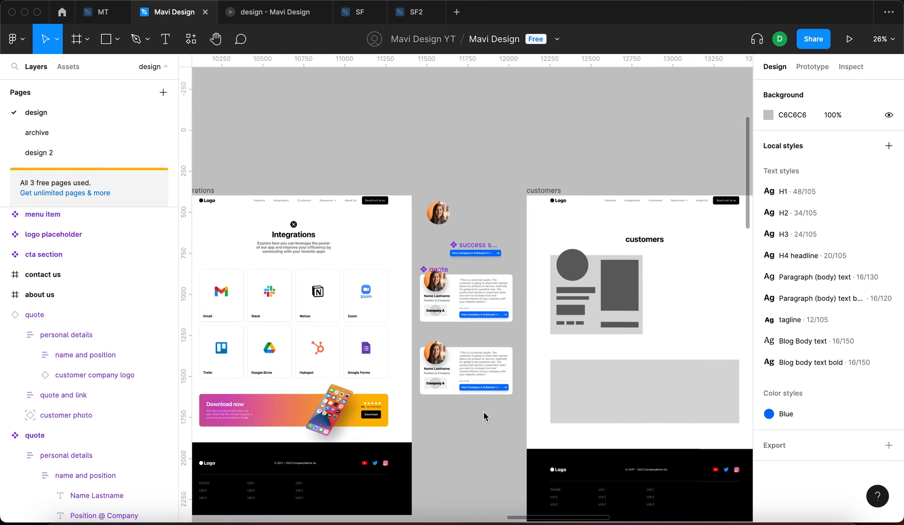
pyautogui.hscroll(4, 408, 250)
pyautogui.click(362, 194)
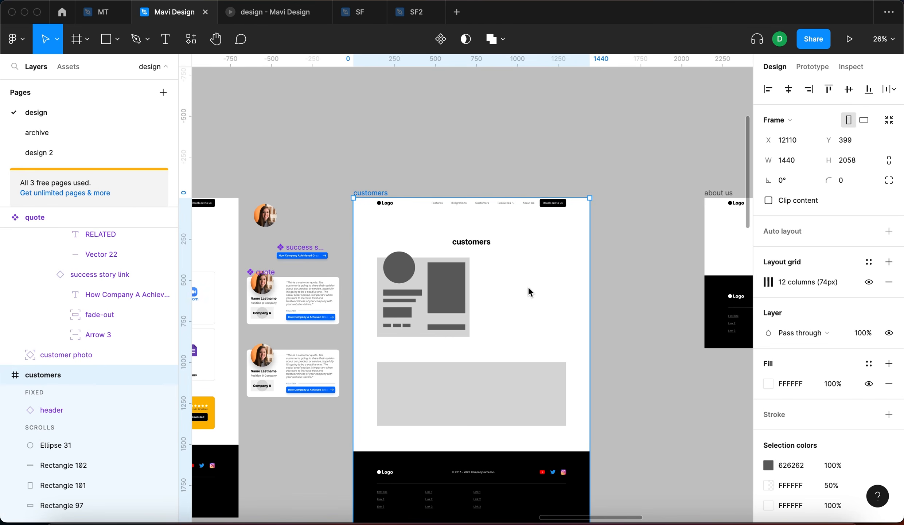
pyautogui.hscroll(-3, 527, 286)
pyautogui.click(604, 372)
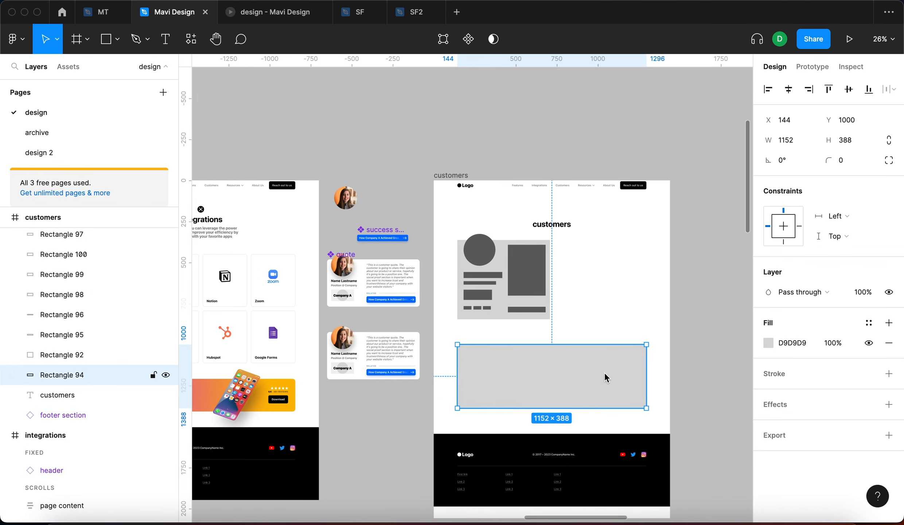
pyautogui.click(597, 327)
pyautogui.moveTo(502, 273); pyautogui.dragTo(467, 245)
pyautogui.moveTo(476, 280); pyautogui.dragTo(513, 112)
pyautogui.moveTo(556, 343); pyautogui.dragTo(686, 105)
pyautogui.click(691, 221)
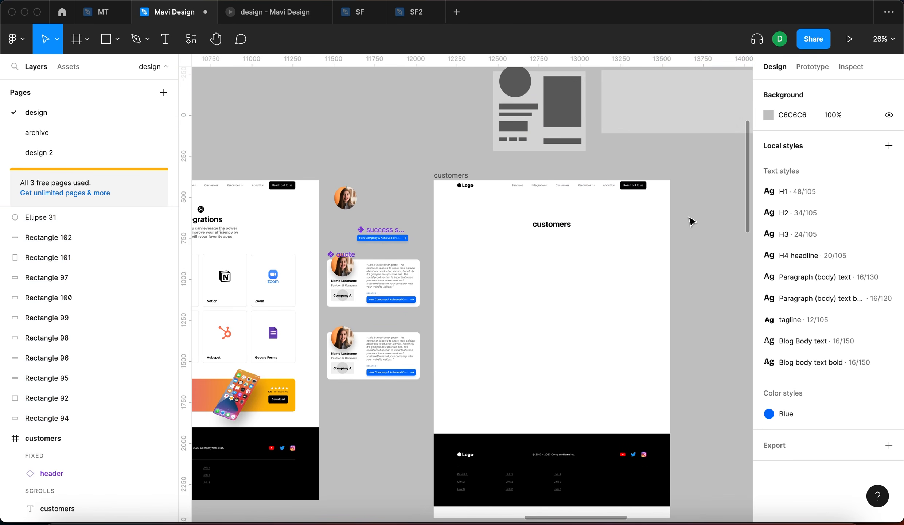
# - Move the quote instance into the customers frame below the heading and show the layout grids
pyautogui.moveTo(398, 331); pyautogui.dragTo(529, 268)
pyautogui.click(609, 339)
pyautogui.click(456, 176)
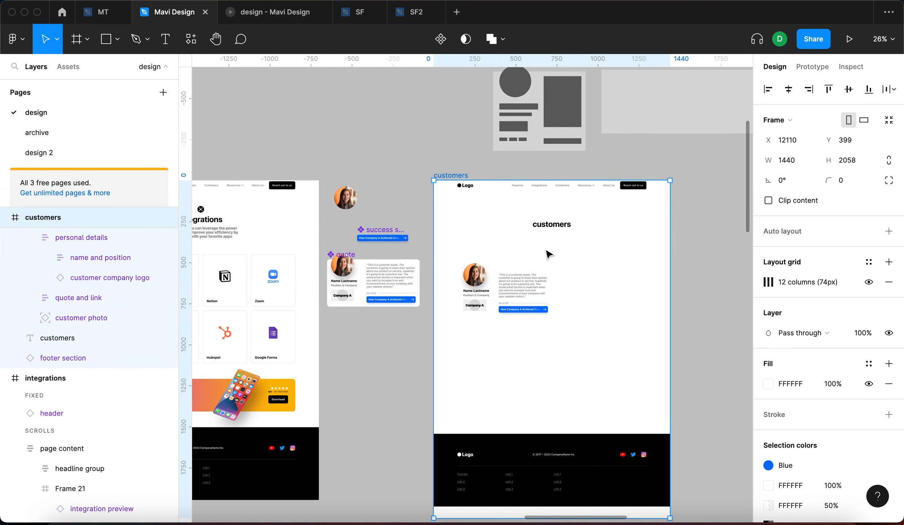
pyautogui.hotkey('shift', 'g')
pyautogui.scroll(5, 533, 270)
# - Align the quote card to the layout grid, duplicate it into a two-by-two arrangement, and hide the grids
pyautogui.click(423, 331)
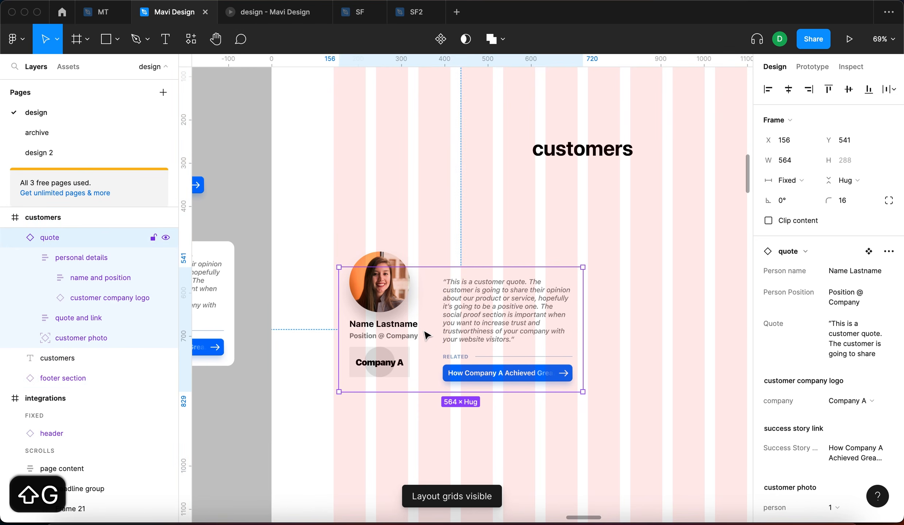
pyautogui.moveTo(440, 335); pyautogui.dragTo(660, 319)
pyautogui.hscroll(2, 543, 292)
pyautogui.scroll(-3, 670, 258)
pyautogui.keyDown('shift'); pyautogui.click(643, 235); pyautogui.keyUp('shift')
pyautogui.scroll(5, 624, 338)
pyautogui.moveTo(620, 344); pyautogui.dragTo(621, 348)
pyautogui.scroll(-5, 495, 219)
pyautogui.click(563, 398)
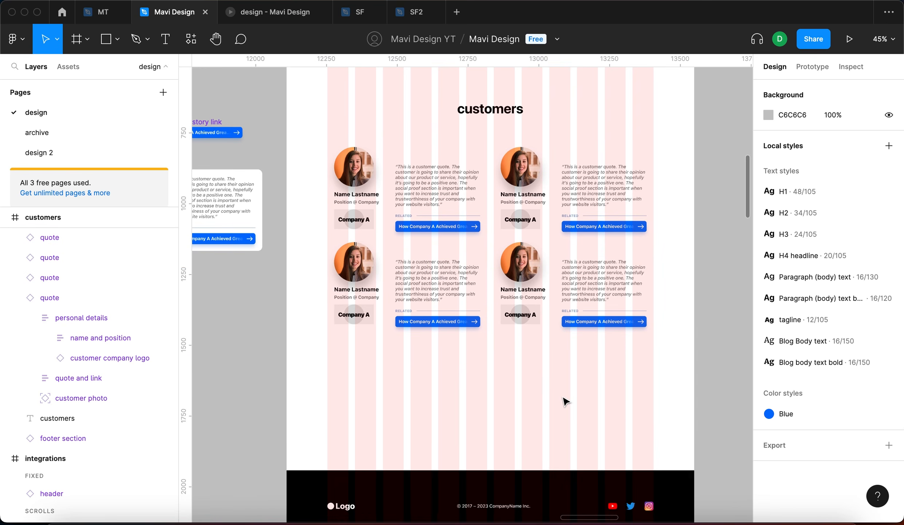
pyautogui.moveTo(563, 398); pyautogui.dragTo(621, 427)
pyautogui.hotkey('shift', 'g')
pyautogui.moveTo(651, 395); pyautogui.dragTo(606, 363)
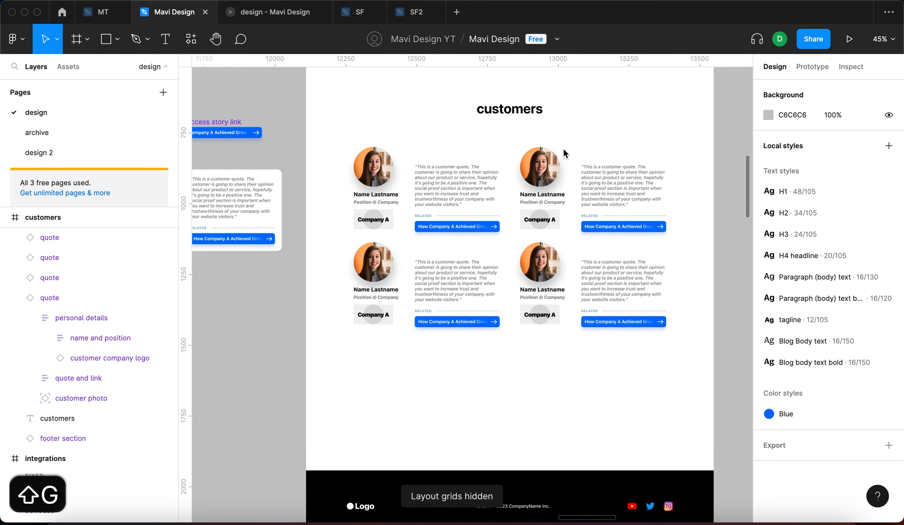
# - Examine the four quote cards against the white customers frame and compare them with the main quote component
pyautogui.scroll(3, 562, 167)
pyautogui.scroll(-1, 562, 166)
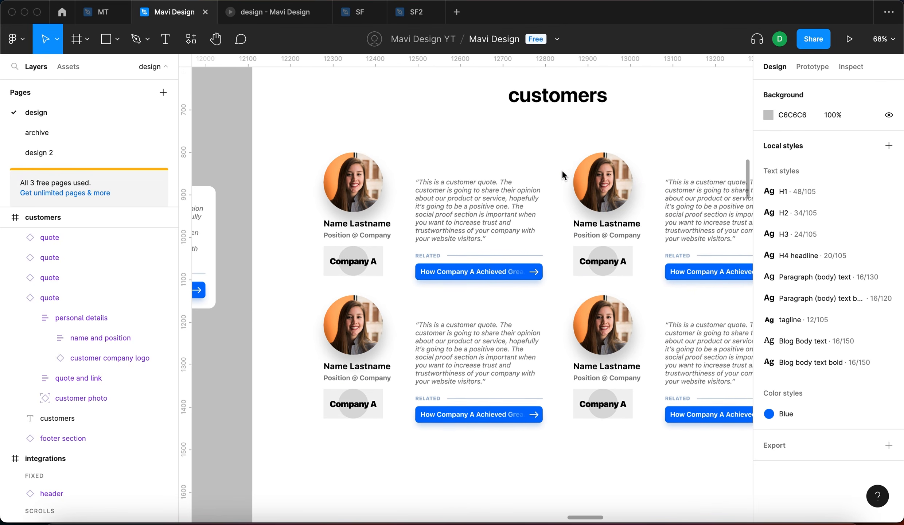
pyautogui.scroll(-6, 523, 238)
pyautogui.scroll(5, 559, 231)
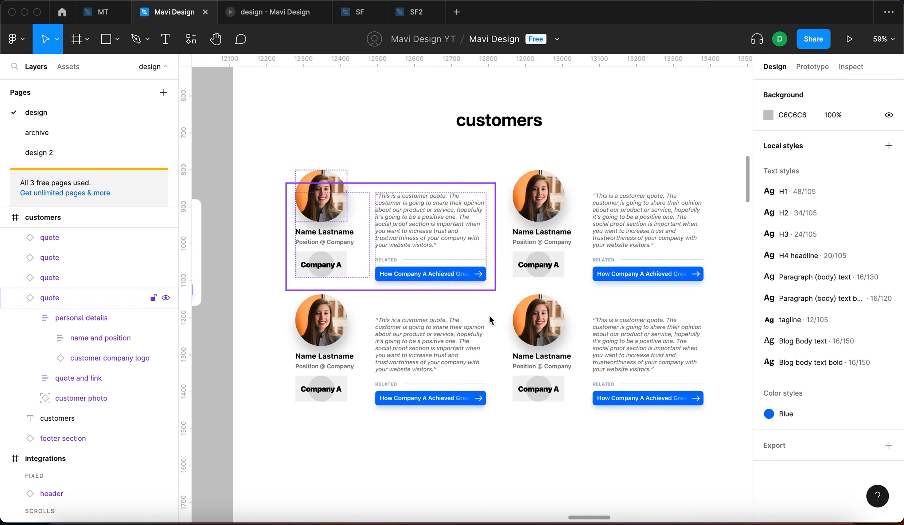
pyautogui.hscroll(-4, 397, 167)
pyautogui.hscroll(-4, 310, 211)
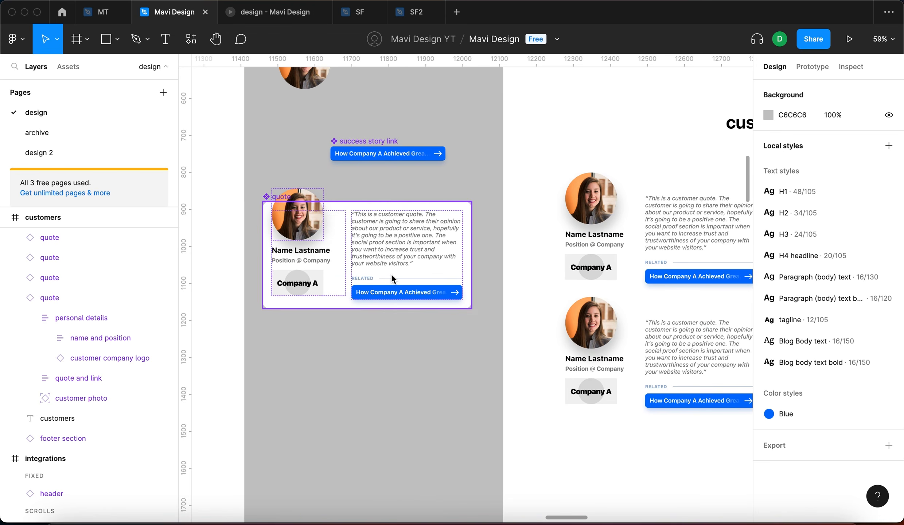
pyautogui.hscroll(6, 526, 346)
pyautogui.hscroll(3, 605, 438)
pyautogui.scroll(-2, 605, 438)
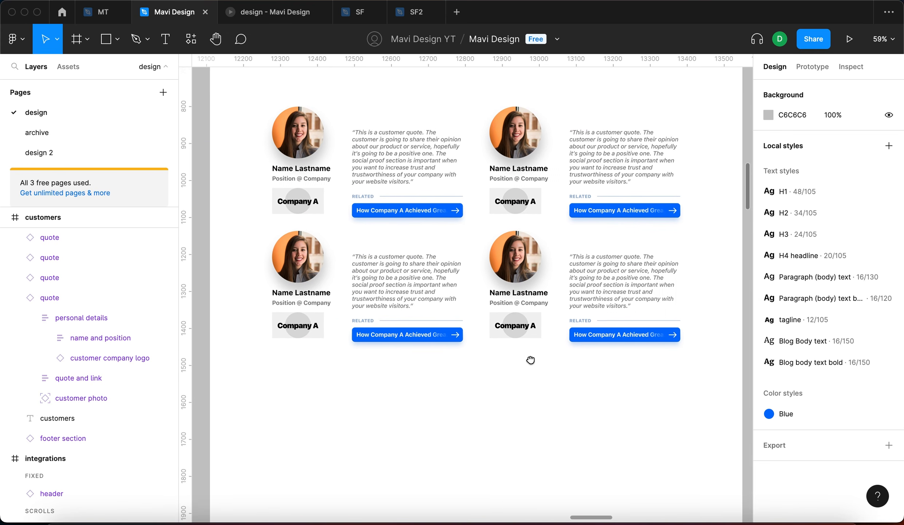
# - Examine how the integration cards are outlined on the integrations page
pyautogui.moveTo(637, 406); pyautogui.dragTo(409, 268)
pyautogui.click(583, 381)
pyautogui.scroll(2, 582, 381)
pyautogui.scroll(-6, 523, 333)
pyautogui.hscroll(-10, 523, 333)
pyautogui.scroll(-7, 523, 333)
pyautogui.scroll(10, 521, 332)
pyautogui.hscroll(8, 521, 331)
pyautogui.scroll(7, 520, 345)
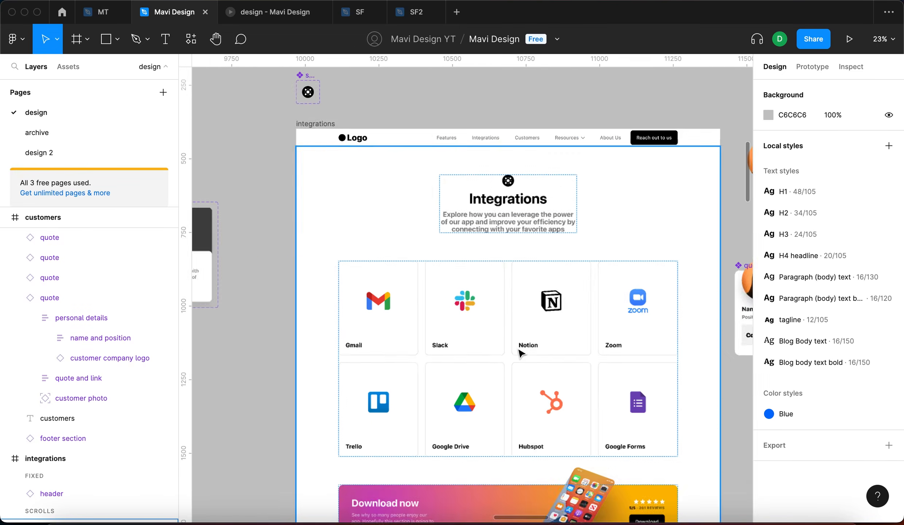
pyautogui.scroll(-1, 428, 284)
pyautogui.hscroll(-2, 400, 264)
pyautogui.scroll(5, 373, 247)
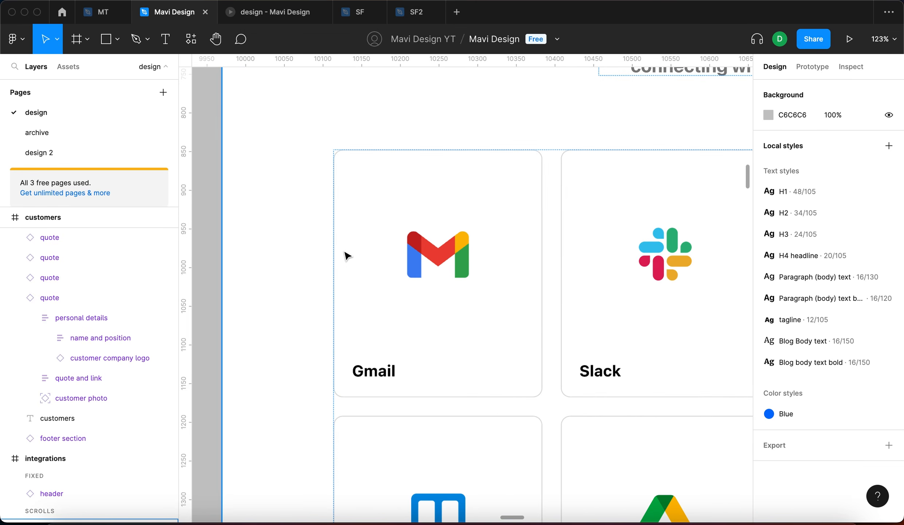
# - Examine the integration preview component's Default variant against its card instances on the integrations page
pyautogui.click(479, 403)
pyautogui.scroll(-5, 499, 298)
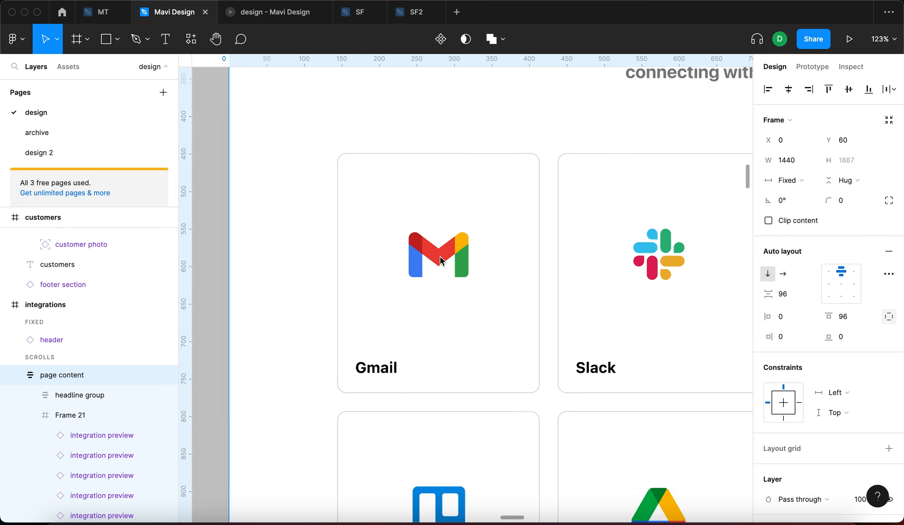
pyautogui.hscroll(-10, 436, 257)
pyautogui.click(415, 185)
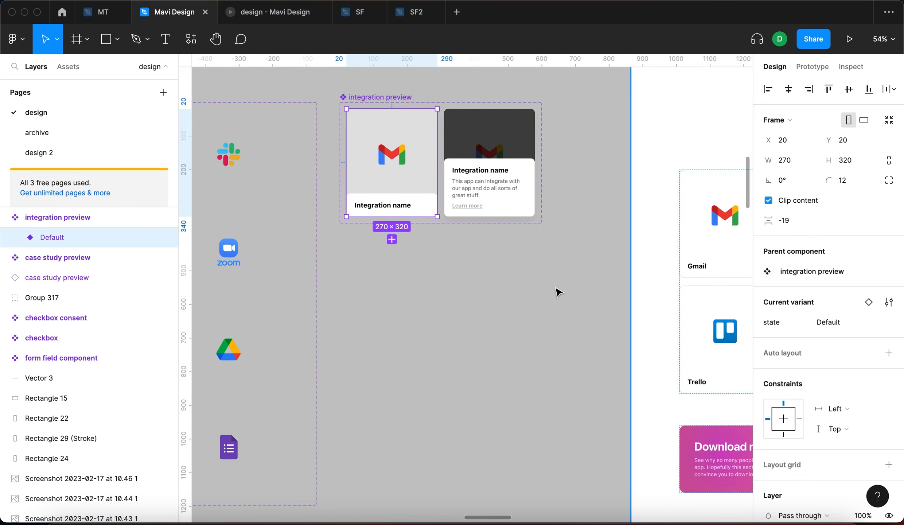
pyautogui.click(534, 293)
pyautogui.hscroll(3, 535, 292)
pyautogui.click(337, 197)
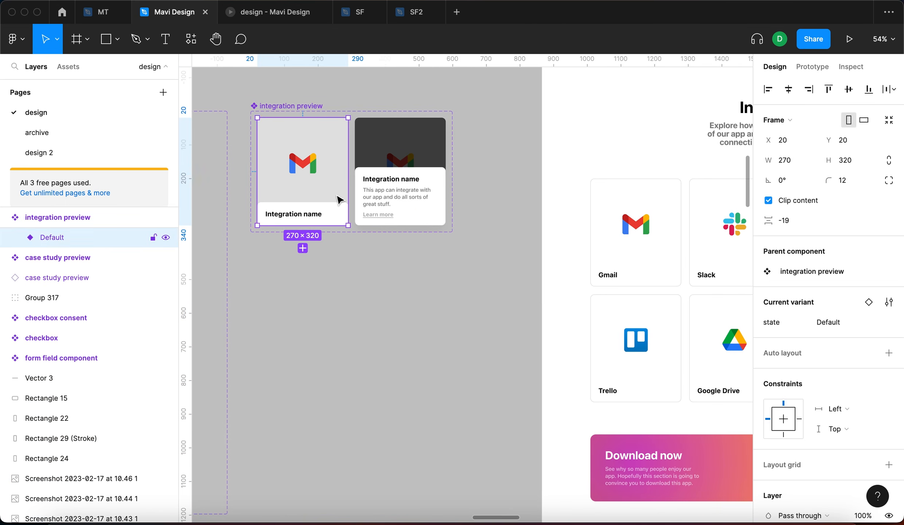
pyautogui.click(350, 341)
pyautogui.hscroll(7, 355, 343)
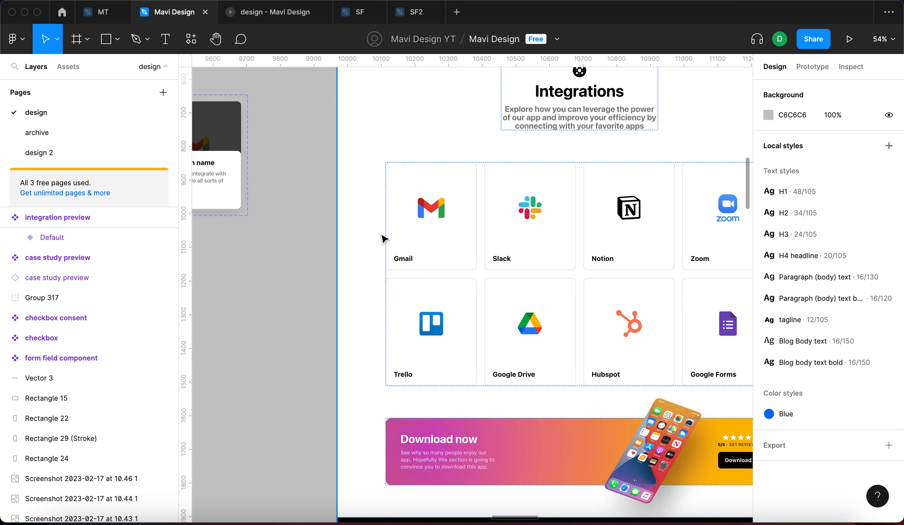
pyautogui.hscroll(-10, 383, 236)
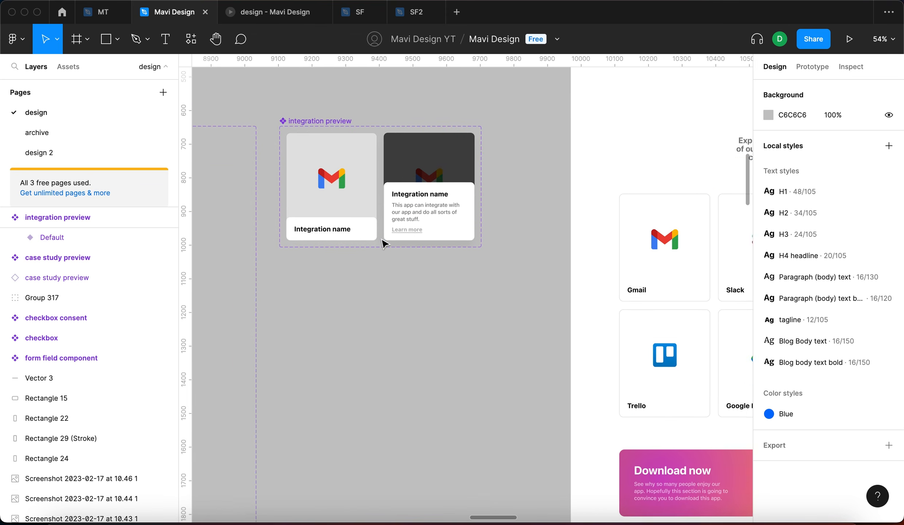
# - Copy the 1 px inside stroke, 000000 at 15%, from the integration preview's Default variant to the main quote component
pyautogui.click(343, 220)
pyautogui.scroll(-5, 861, 363)
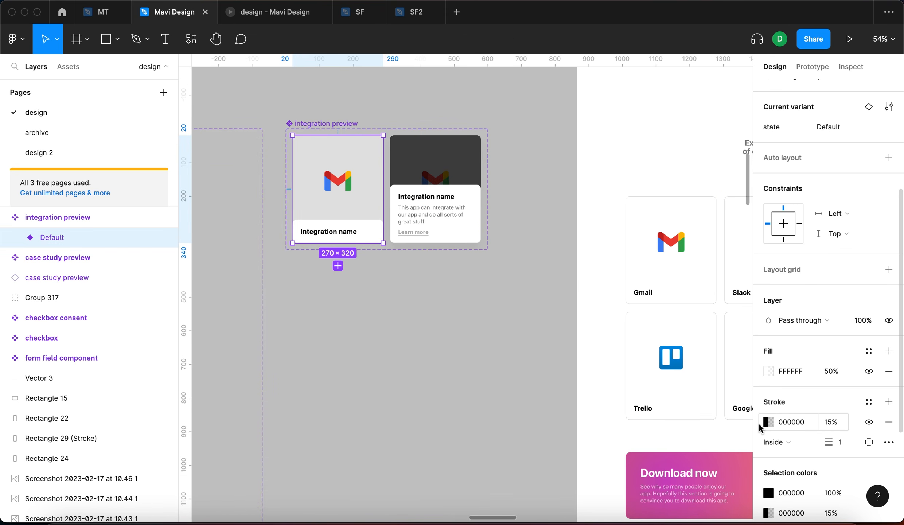
pyautogui.click(758, 425)
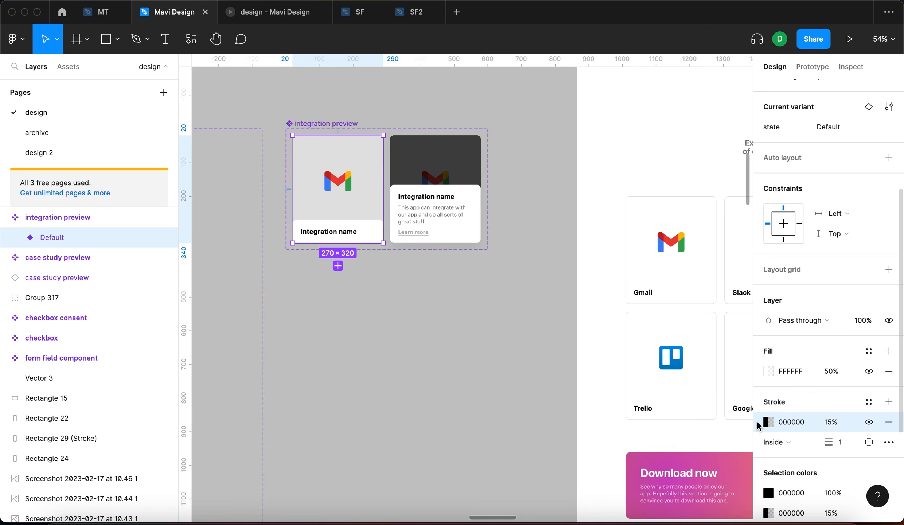
pyautogui.click(449, 331)
pyautogui.hscroll(20, 492, 314)
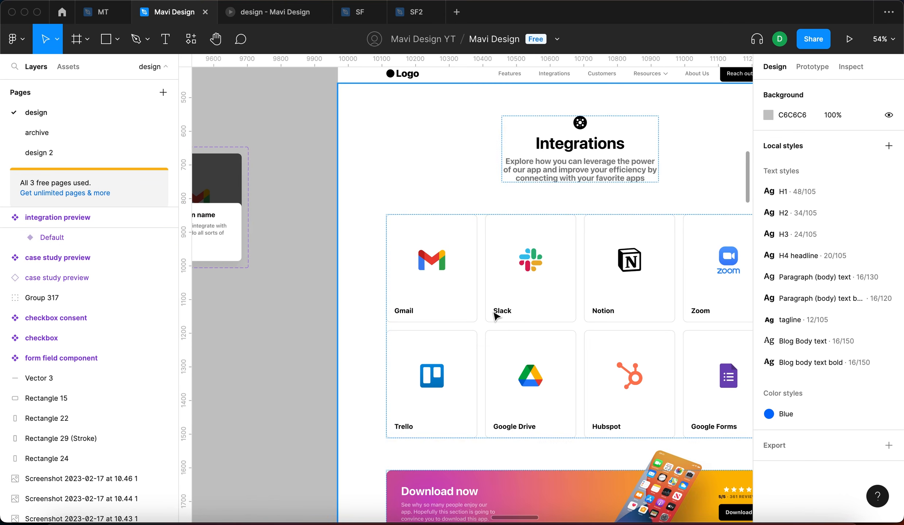
pyautogui.hscroll(-10, 492, 314)
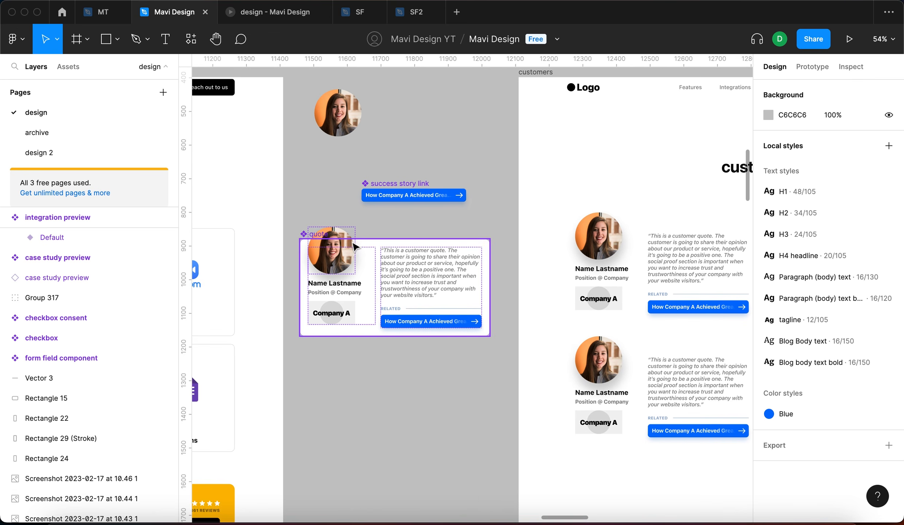
pyautogui.click(321, 239)
pyautogui.click(460, 401)
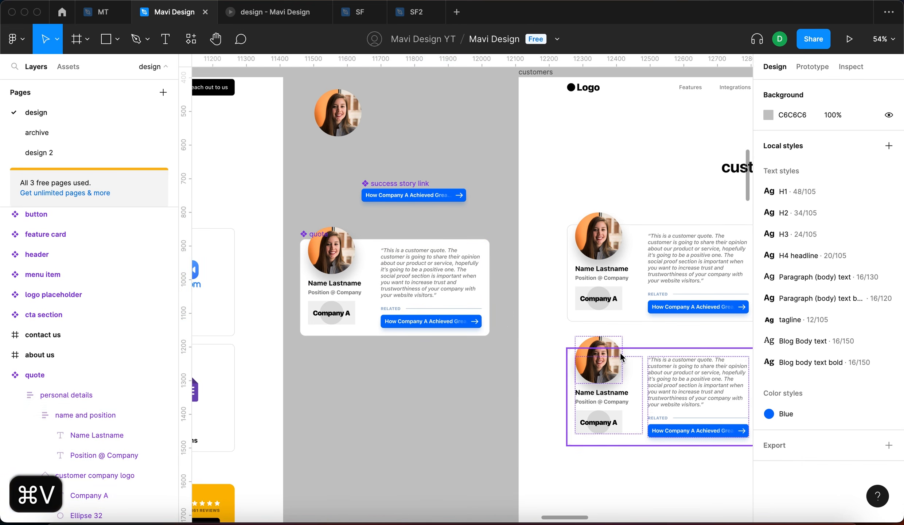
# - Inspect the outlined quote cards on the customers page with the interface hidden
pyautogui.hscroll(8, 464, 371)
pyautogui.scroll(5, 639, 291)
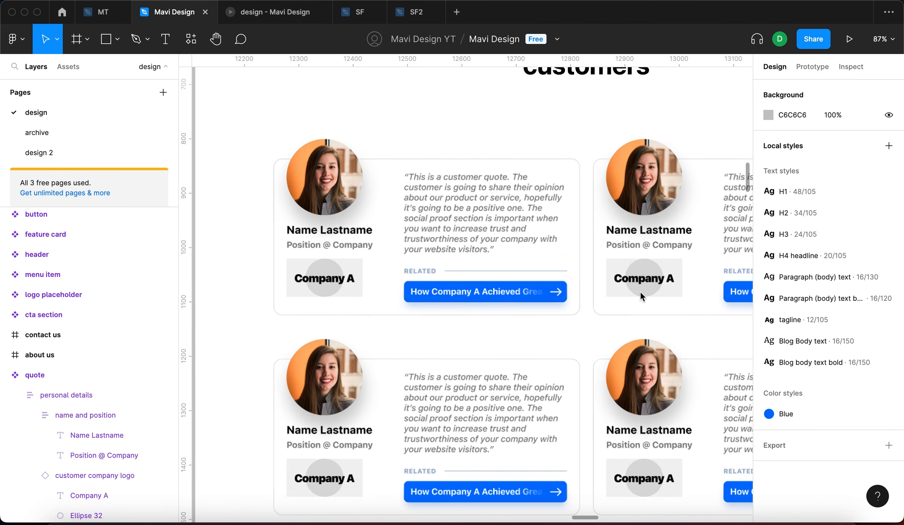
pyautogui.hscroll(4, 639, 291)
pyautogui.scroll(-4, 640, 290)
pyautogui.hscroll(2, 640, 291)
pyautogui.scroll(-3, 640, 291)
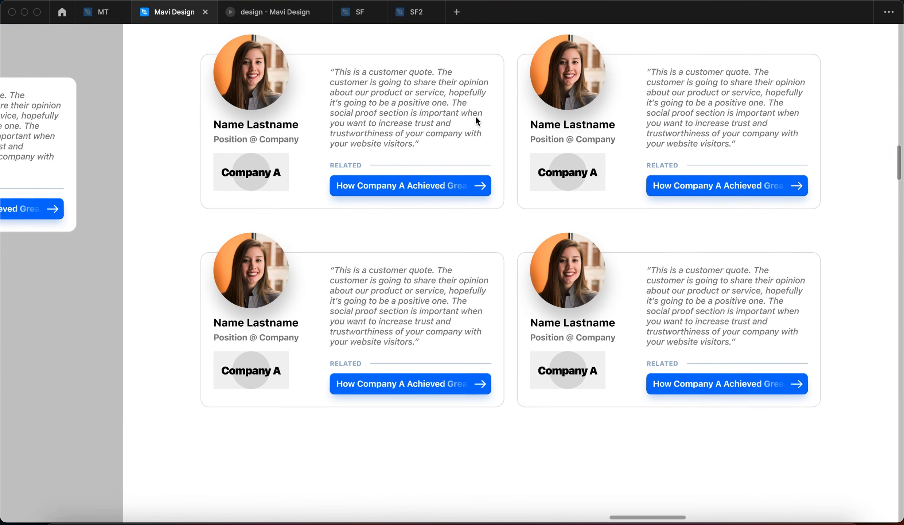
# - Look over the full set of quote cards on the customers page and bring the interface back
pyautogui.scroll(2, 476, 117)
pyautogui.hscroll(1, 475, 118)
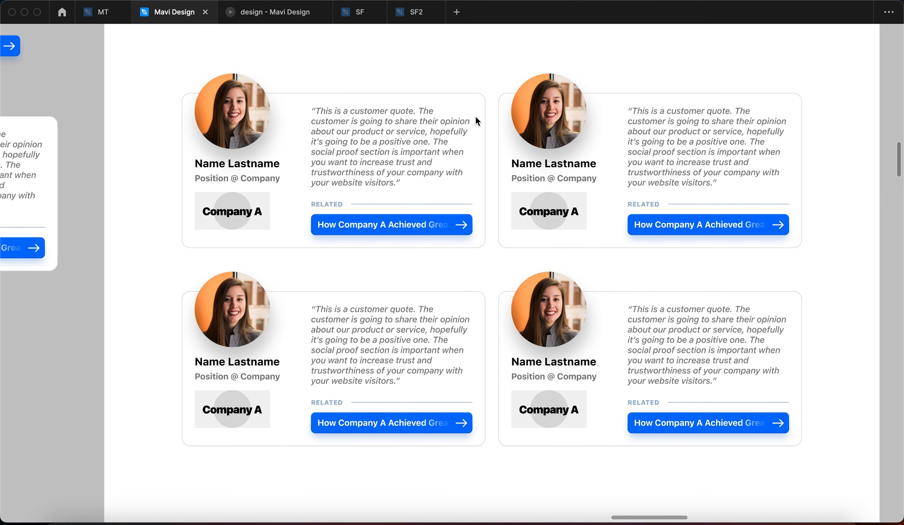
pyautogui.scroll(-4, 475, 116)
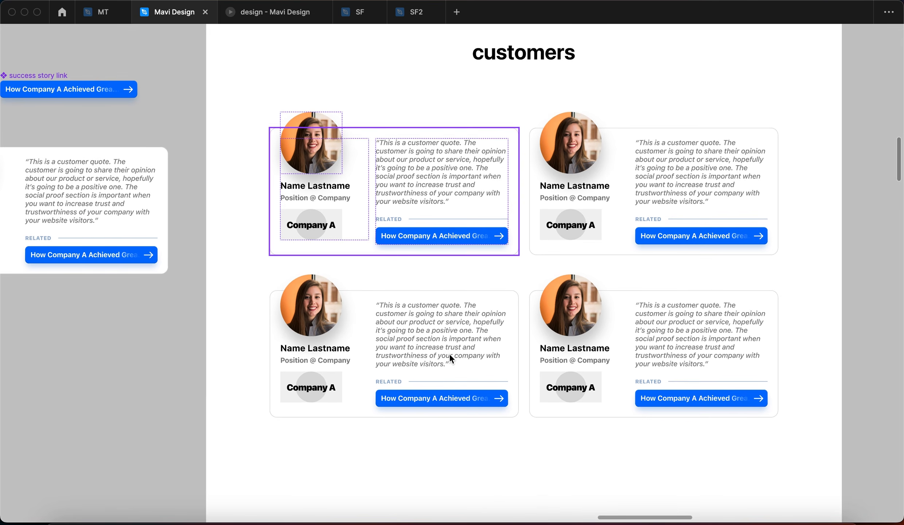
pyautogui.press('super+backslash')
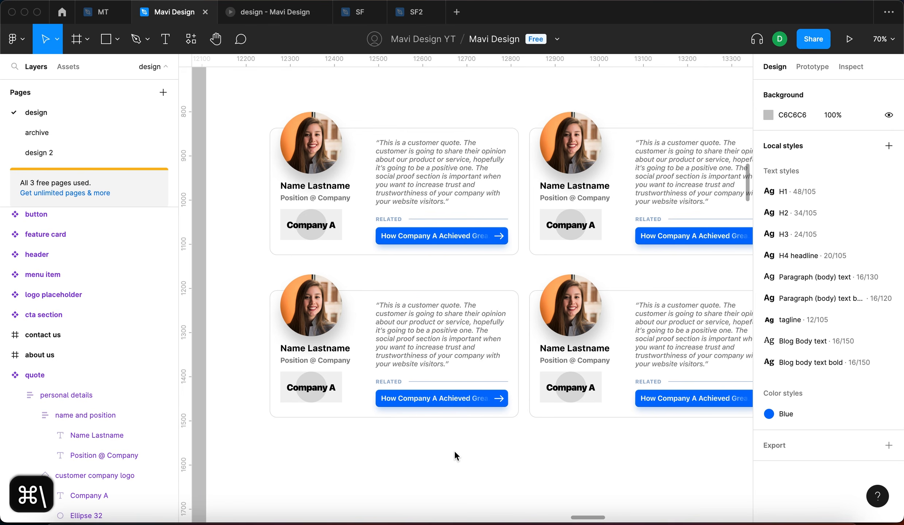
# - Try hiding the divider line beside the RELATED subheadline in the main quote component
pyautogui.scroll(-2, 454, 450)
pyautogui.hscroll(-8, 458, 293)
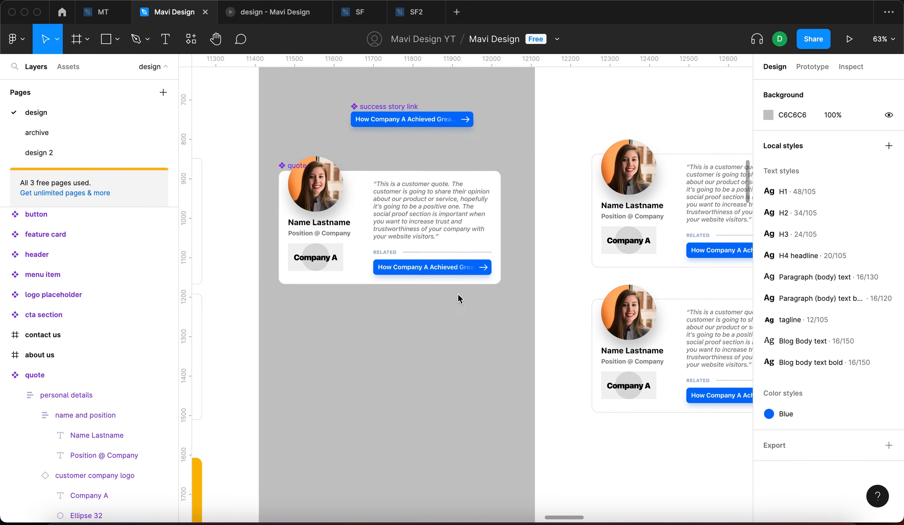
pyautogui.scroll(5, 419, 252)
pyautogui.keyDown('super'); pyautogui.click(422, 249); pyautogui.keyUp('super')
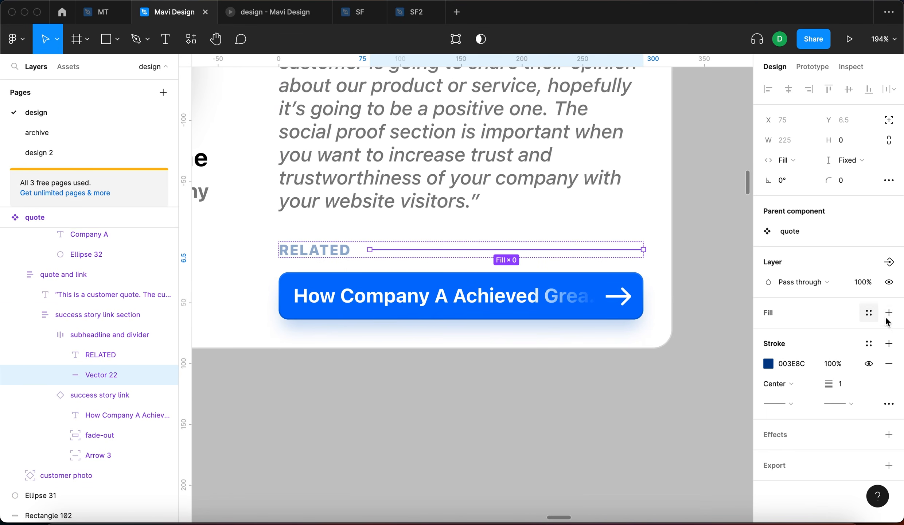
pyautogui.click(887, 288)
pyautogui.click(621, 435)
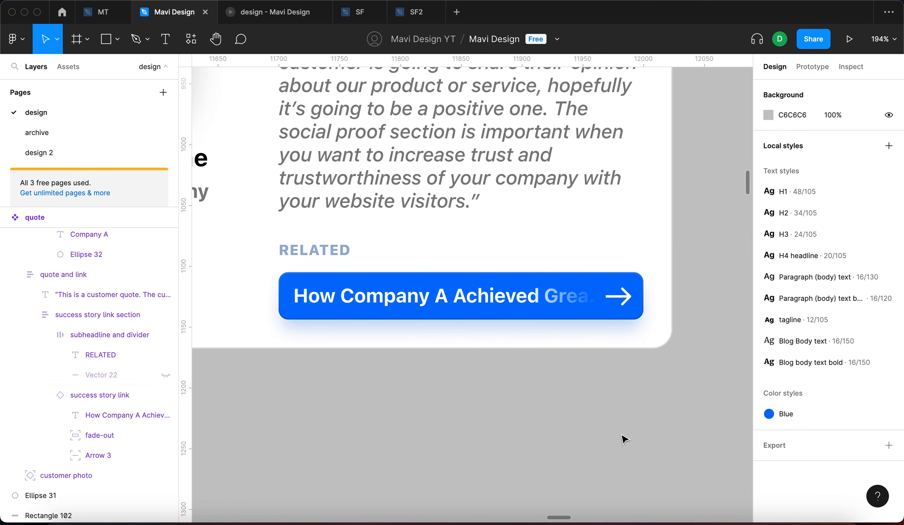
pyautogui.scroll(-5, 621, 437)
pyautogui.hscroll(-5, 621, 439)
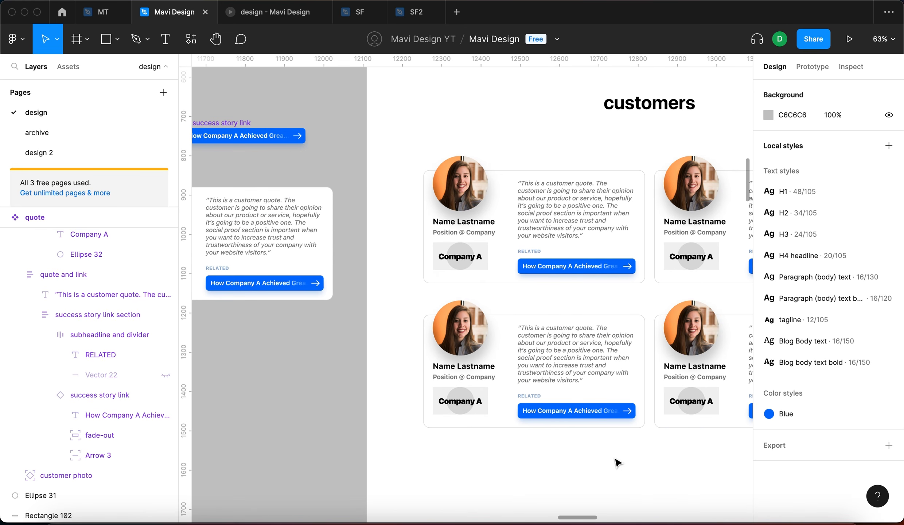
pyautogui.hscroll(5, 651, 318)
pyautogui.scroll(2, 634, 253)
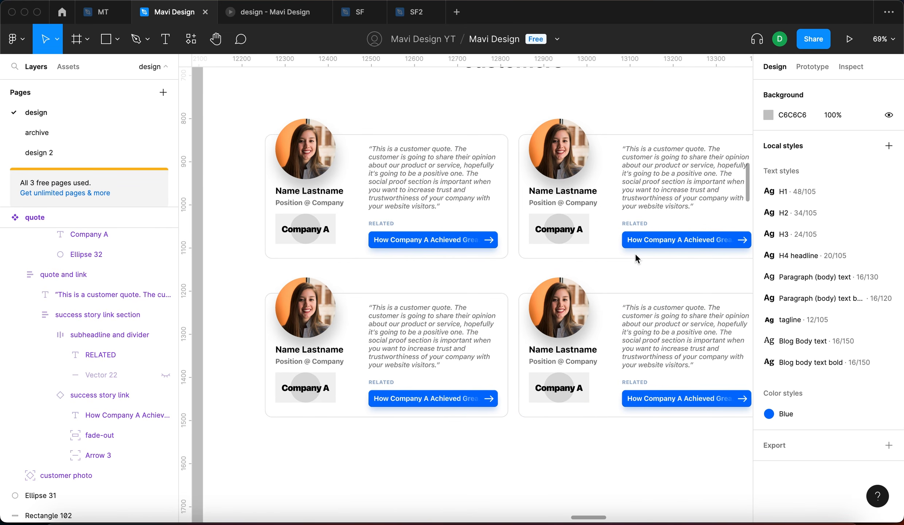
# - Show the divider line again and hide the whole subheadline and divider layer in the main quote component
pyautogui.hscroll(-10, 634, 253)
pyautogui.hscroll(5, 694, 260)
pyautogui.scroll(6, 619, 252)
pyautogui.click(473, 246)
pyautogui.click(73, 330)
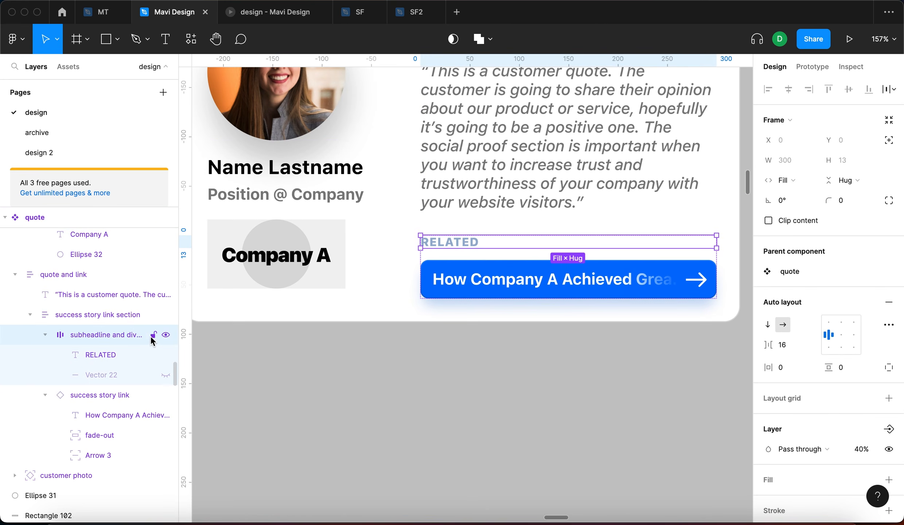
pyautogui.click(166, 375)
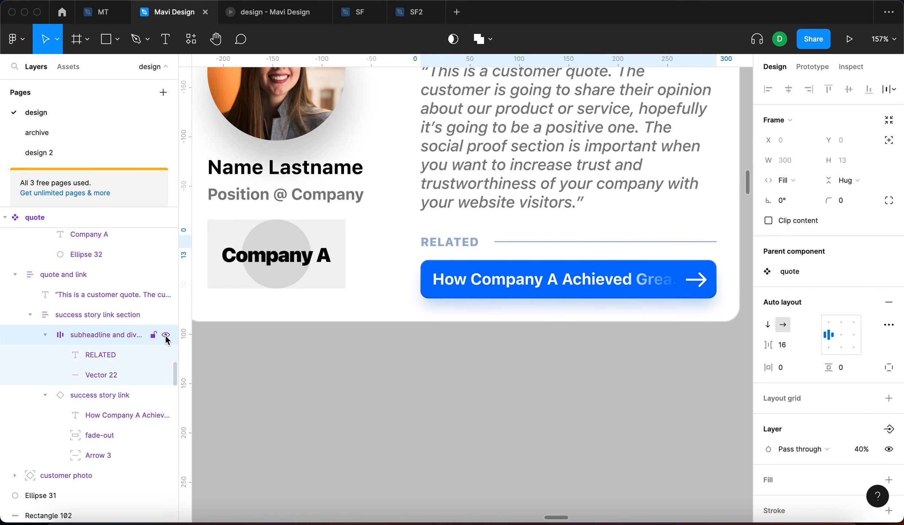
pyautogui.click(166, 335)
pyautogui.click(440, 383)
pyautogui.scroll(-5, 468, 383)
pyautogui.scroll(3, 502, 338)
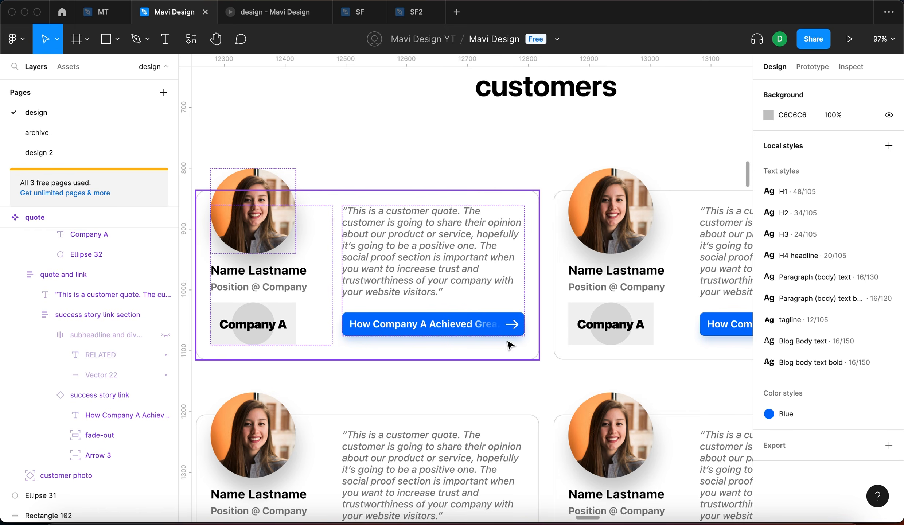
pyautogui.scroll(-5, 575, 372)
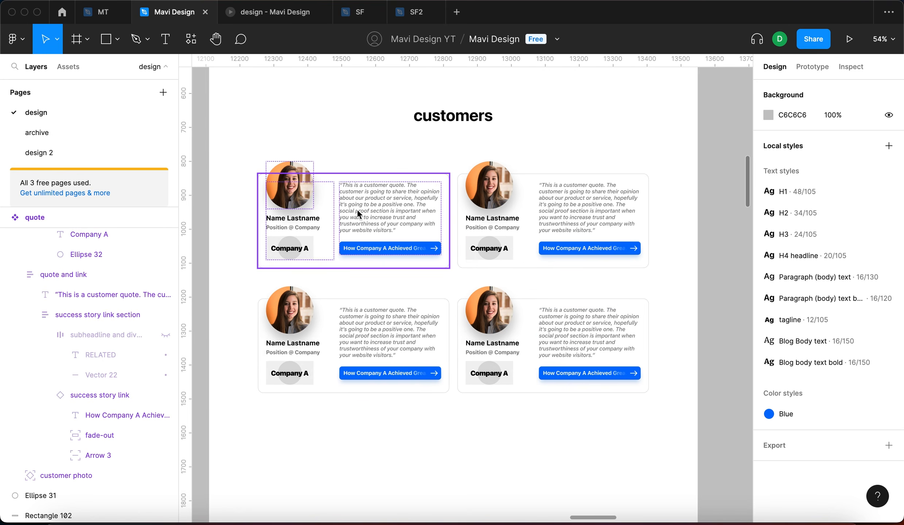
# - Make the main component's quote and link frame fill the container height, with the spacing between its items set to auto
pyautogui.scroll(5, 356, 209)
pyautogui.hscroll(-3, 364, 221)
pyautogui.scroll(2, 364, 221)
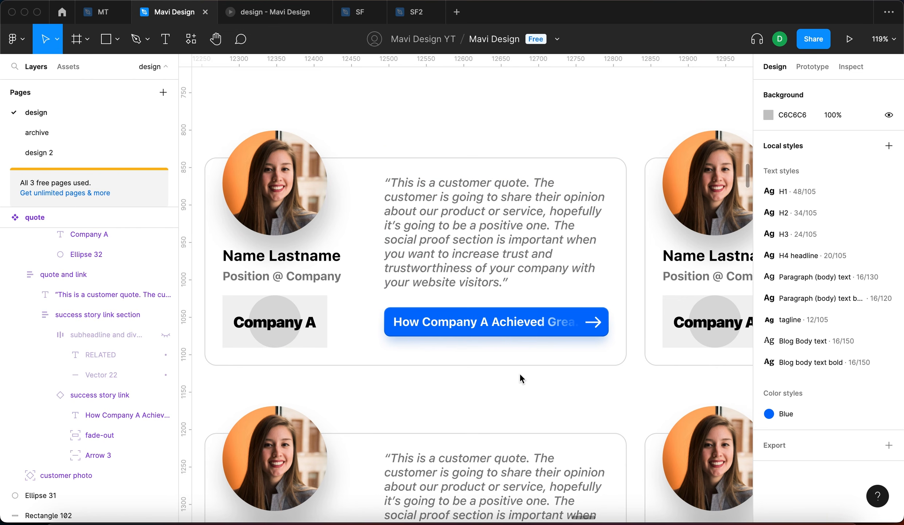
pyautogui.scroll(1, 519, 372)
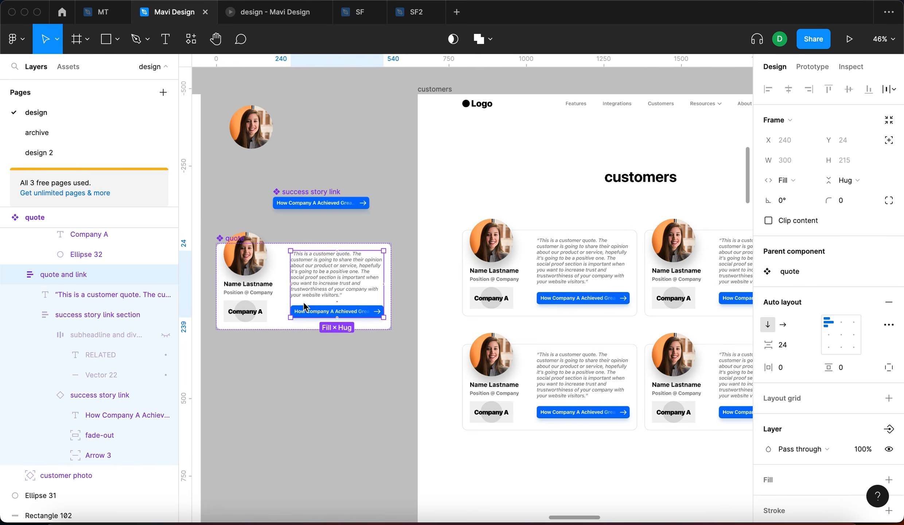
pyautogui.scroll(5, 329, 309)
pyautogui.click(846, 180)
pyautogui.click(849, 200)
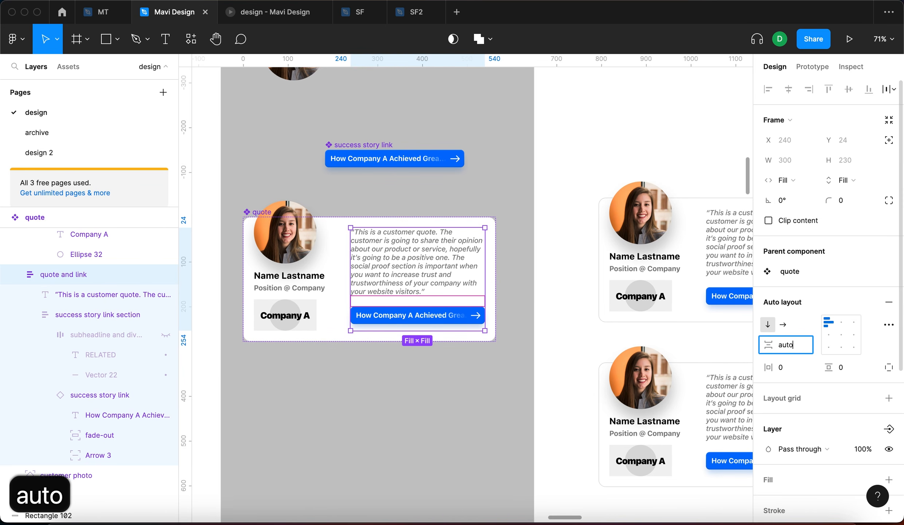
pyautogui.press('Return')
pyautogui.click(411, 400)
pyautogui.scroll(-5, 412, 399)
pyautogui.hscroll(4, 411, 399)
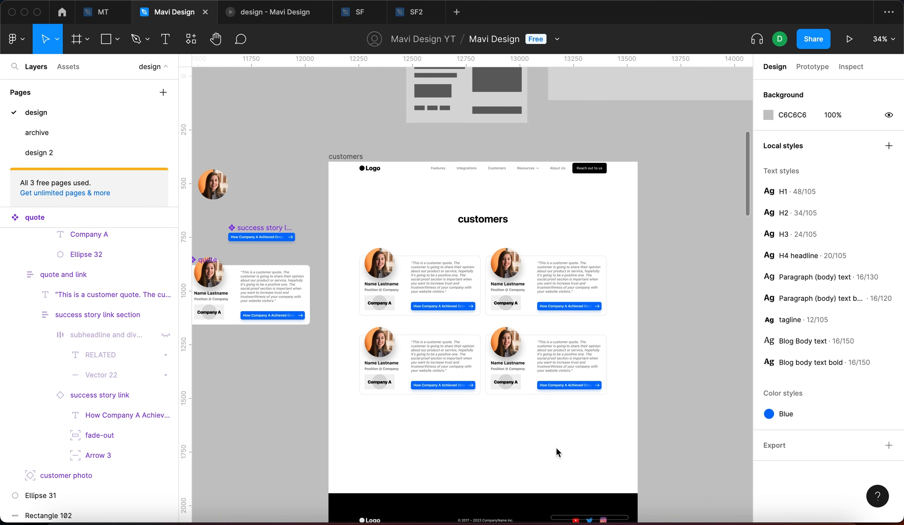
# - Move the two lower quote cards on the customers page up to Y 762 and show the layout grids
pyautogui.scroll(5, 548, 326)
pyautogui.hscroll(-2, 548, 324)
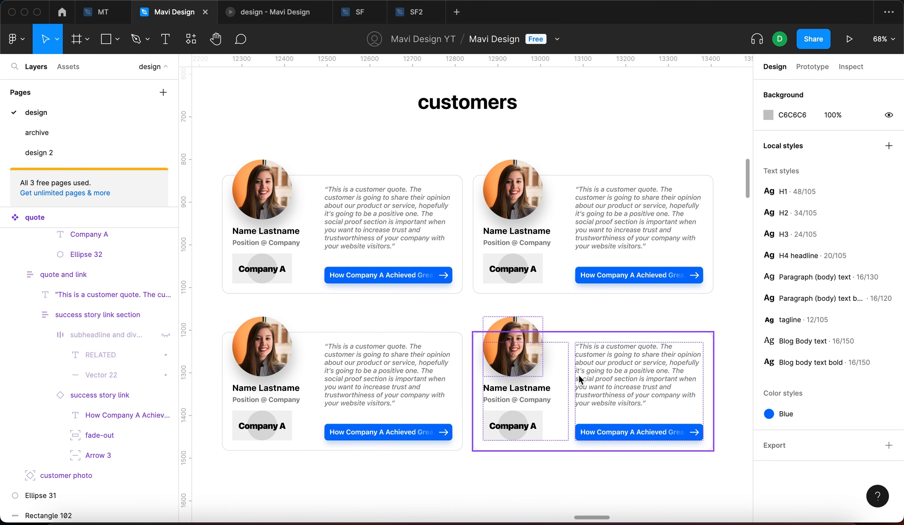
pyautogui.click(577, 375)
pyautogui.keyDown('shift'); pyautogui.click(359, 379); pyautogui.keyUp('shift')
pyautogui.moveTo(429, 383); pyautogui.dragTo(436, 368)
pyautogui.hotkey('shift', 'g')
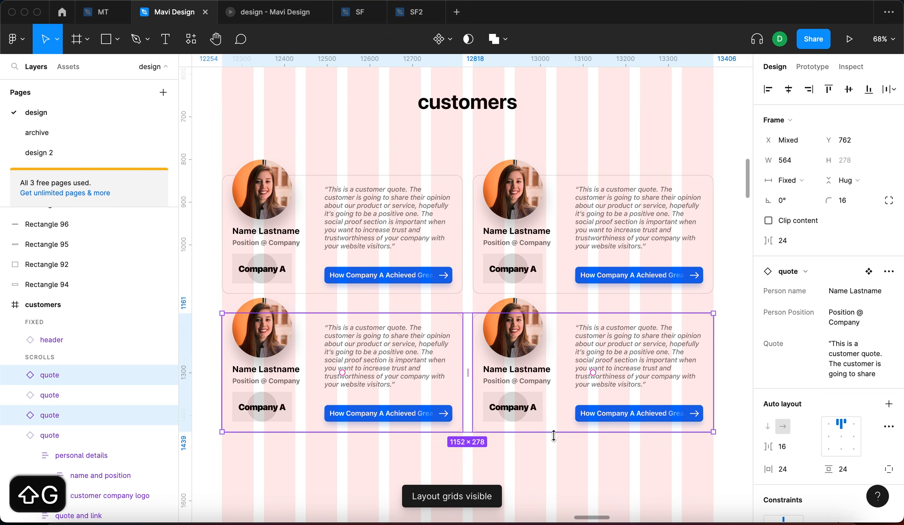
# - Measure the gap between the card rows, nudge the two lower quote cards down to Y 772, and hide the layout grids
pyautogui.click(621, 461)
pyautogui.click(611, 383)
pyautogui.keyDown('shift'); pyautogui.click(403, 365); pyautogui.keyUp('shift')
pyautogui.press('alt')
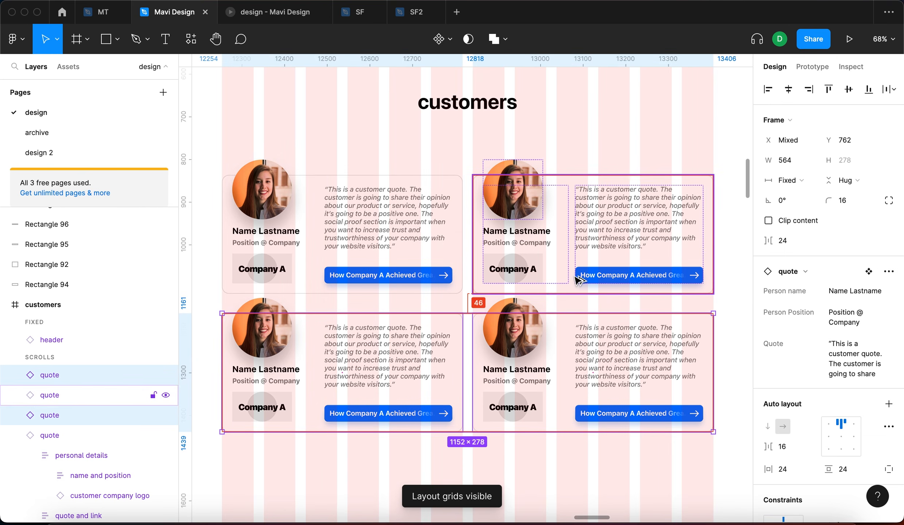
pyautogui.hotkey('shift', 'Down')
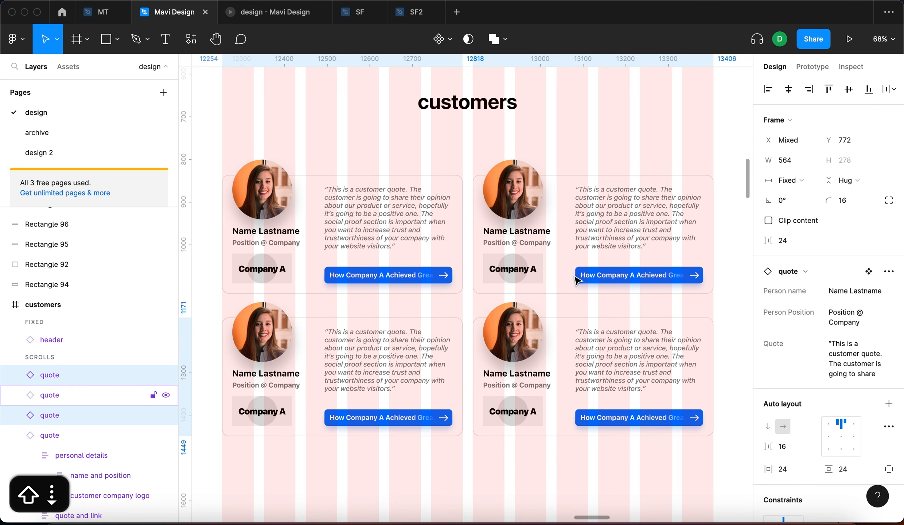
pyautogui.hotkey('shift', 'g')
pyautogui.click(609, 139)
pyautogui.scroll(-3, 612, 142)
pyautogui.scroll(5, 638, 265)
pyautogui.scroll(-8, 638, 265)
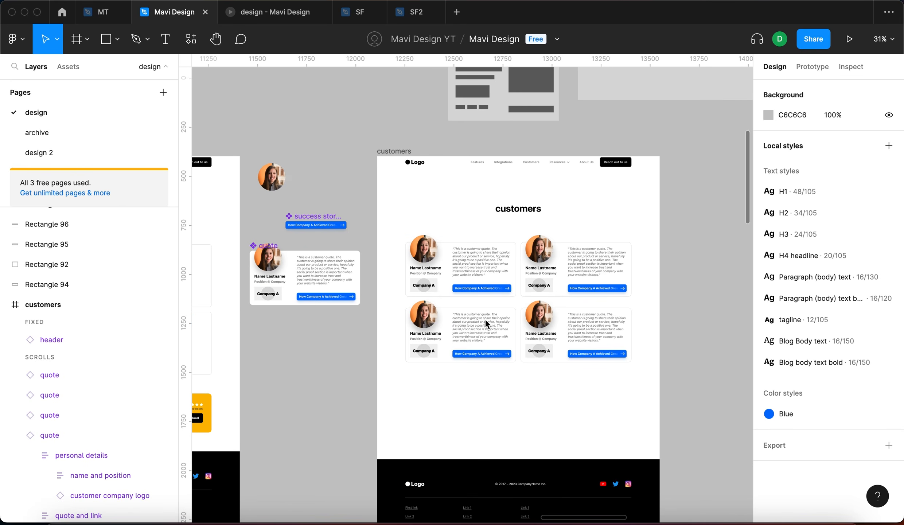
# - Draw a 1440 × 1063 rectangle at X 0, Y 176 on the customers page and send it behind the title and cards
pyautogui.click(470, 233)
pyautogui.click(578, 211)
pyautogui.press('r')
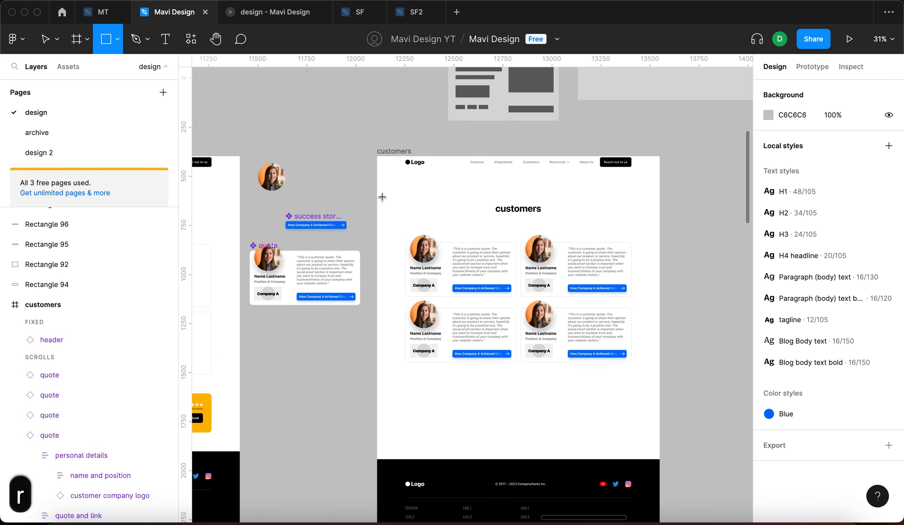
pyautogui.moveTo(377, 191); pyautogui.dragTo(660, 399)
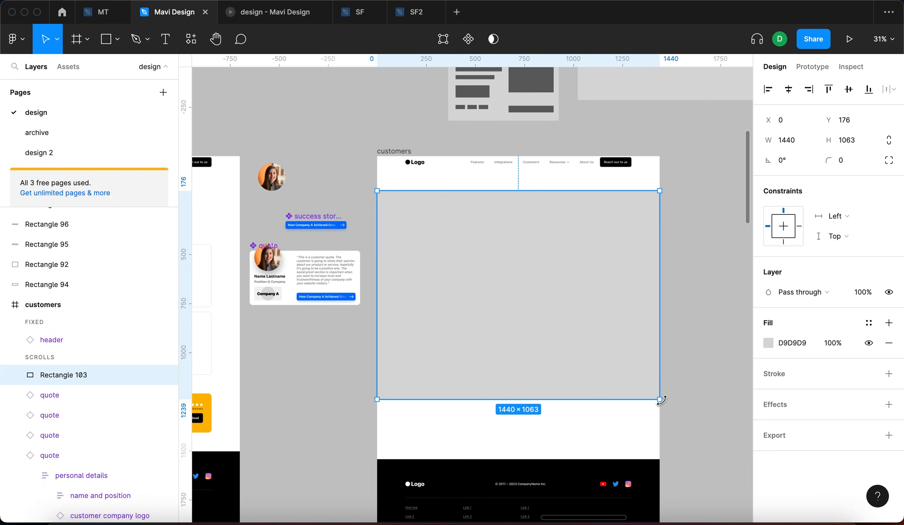
pyautogui.press('super+alt+bracketleft')
# - Fill the new background rectangle with F0F0F0, sampled from the home page's "Hear from our customers" section
pyautogui.hscroll(-2, 539, 386)
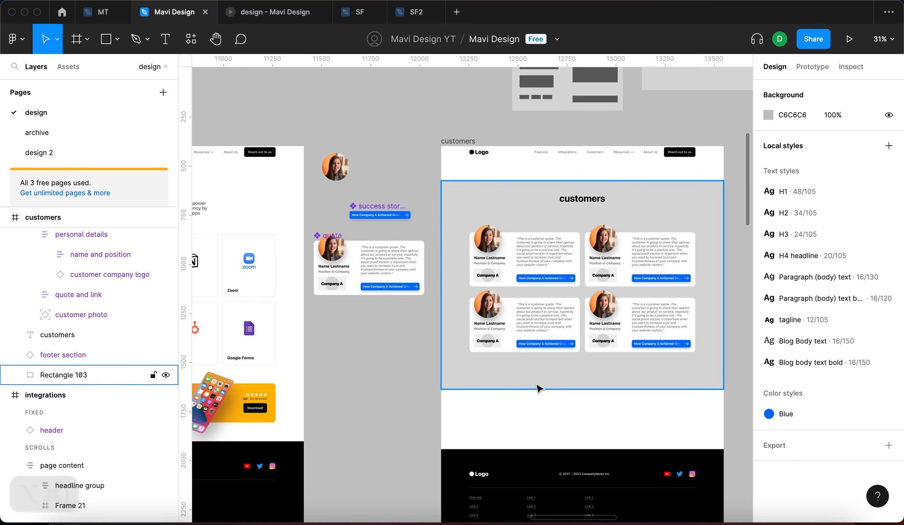
pyautogui.scroll(-5, 539, 386)
pyautogui.hscroll(-15, 540, 386)
pyautogui.scroll(-10, 539, 389)
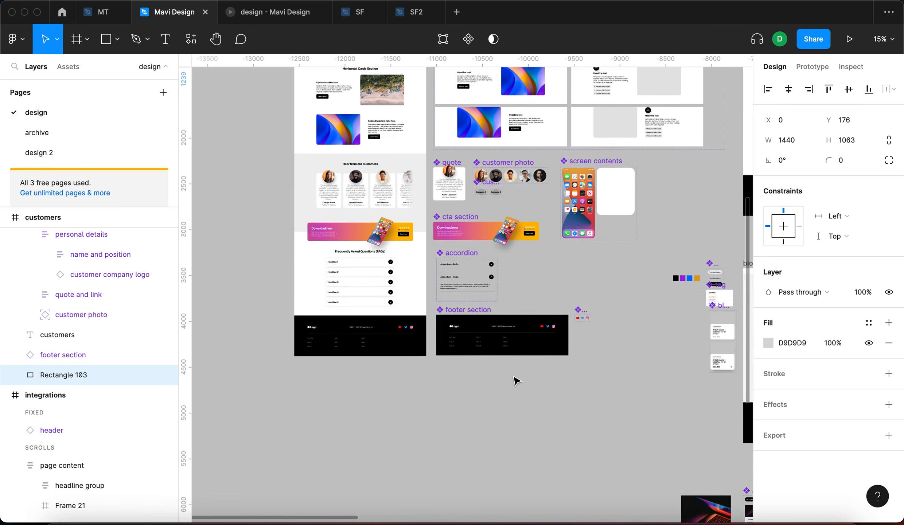
pyautogui.press('i')
pyautogui.click(328, 221)
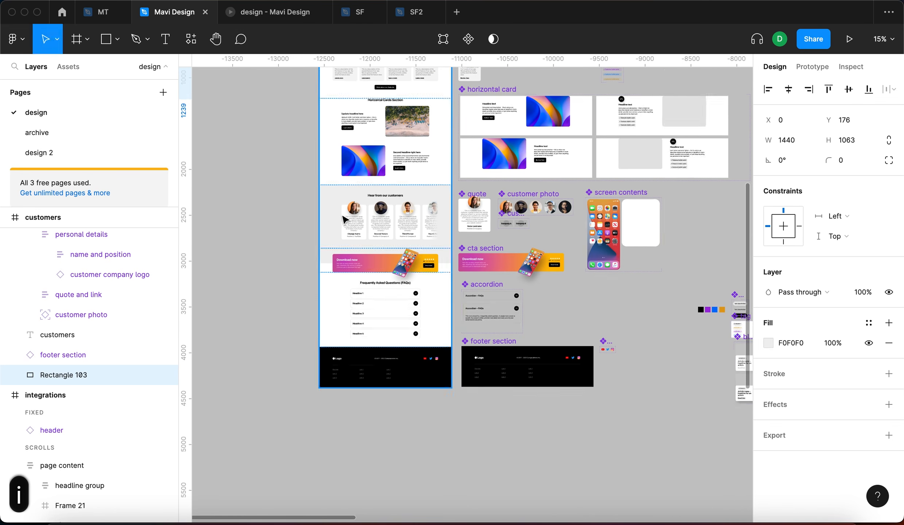
pyautogui.scroll(10, 365, 222)
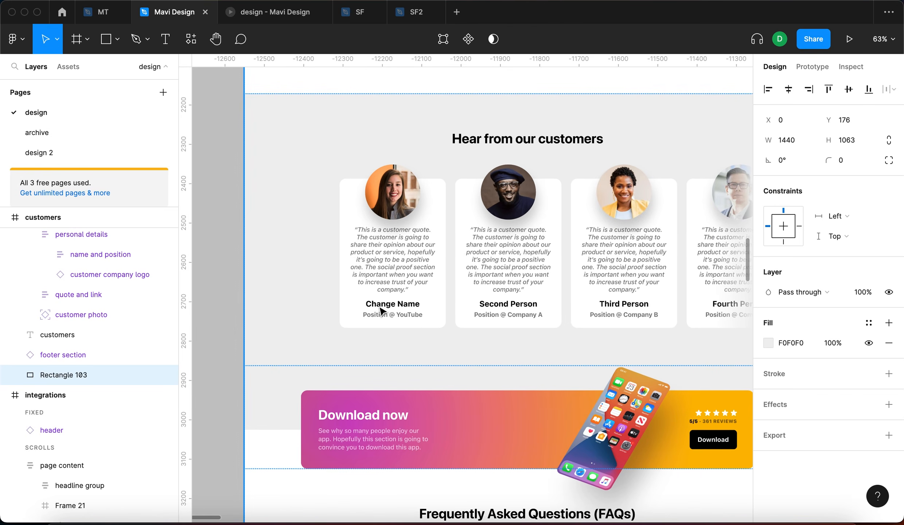
pyautogui.scroll(-10, 383, 308)
pyautogui.hscroll(20, 390, 305)
pyautogui.scroll(5, 393, 303)
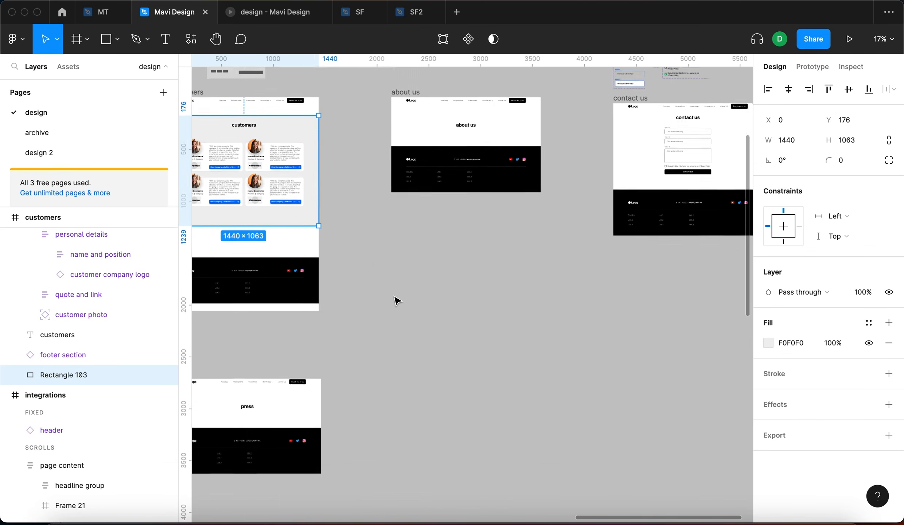
# - Hide the outline stroke on the main quote component
pyautogui.scroll(5, 394, 297)
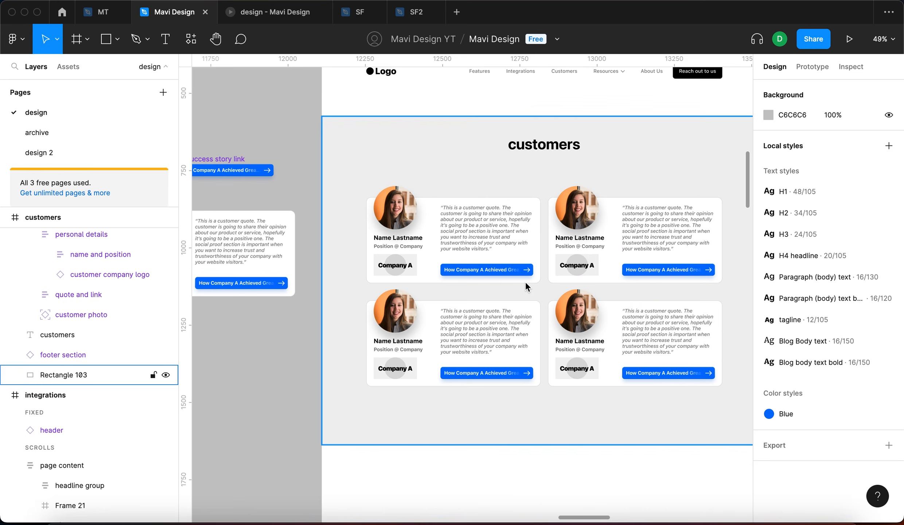
pyautogui.hscroll(-4, 387, 389)
pyautogui.hscroll(6, 387, 389)
pyautogui.scroll(-3, 558, 344)
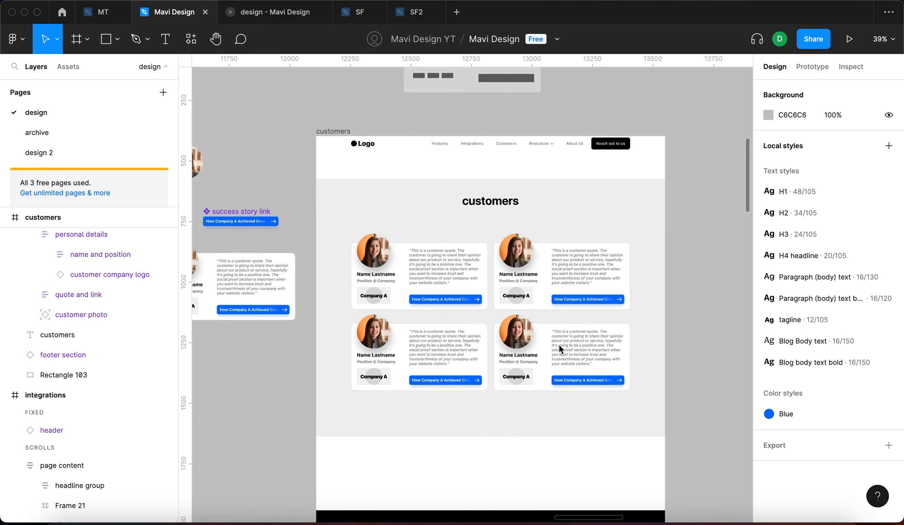
pyautogui.hscroll(-5, 559, 344)
pyautogui.click(335, 281)
pyautogui.click(868, 332)
pyautogui.press('Escape')
# - Examine the quote cards on the grey section and compare the customers page with the integrations page
pyautogui.scroll(6, 647, 319)
pyautogui.scroll(-3, 650, 318)
pyautogui.scroll(-3, 648, 317)
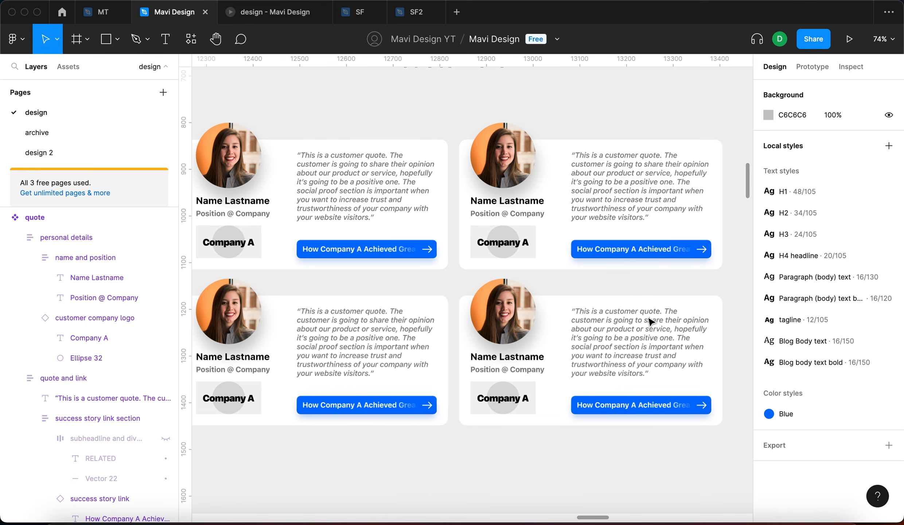
pyautogui.scroll(-5, 649, 321)
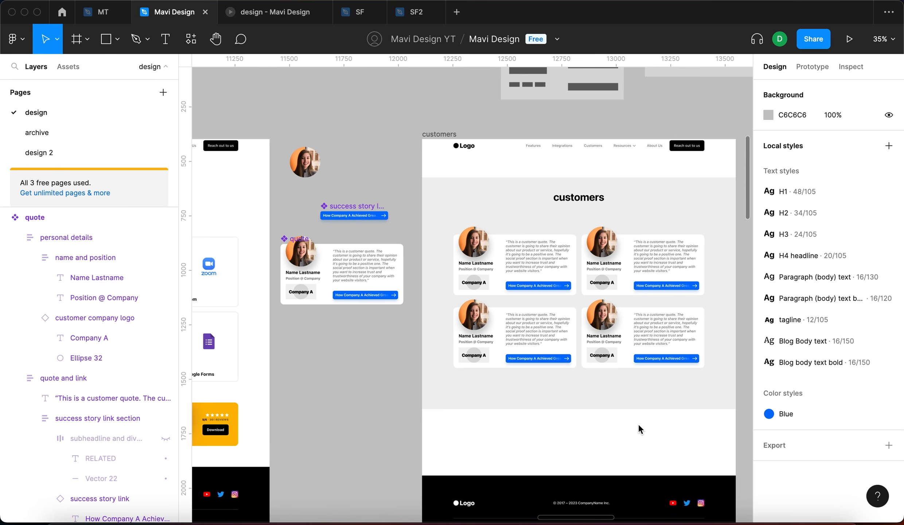
pyautogui.hscroll(-10, 639, 423)
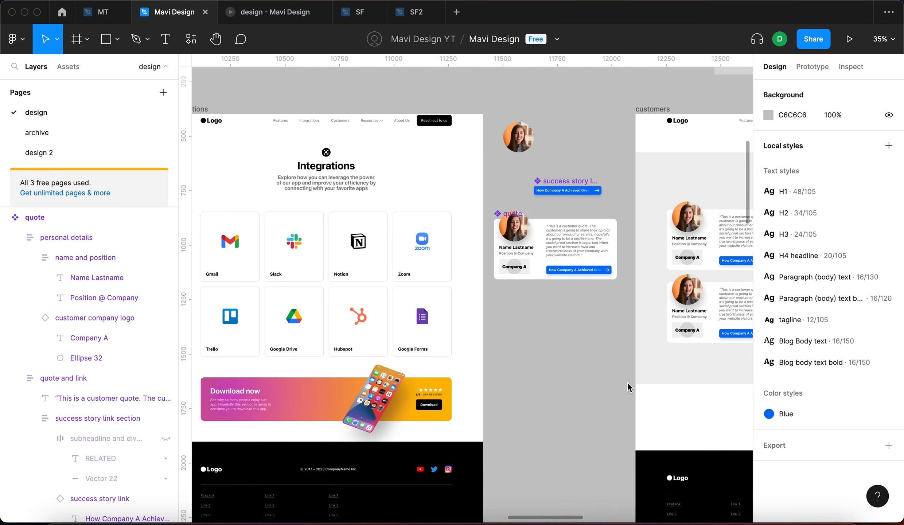
pyautogui.hscroll(10, 584, 330)
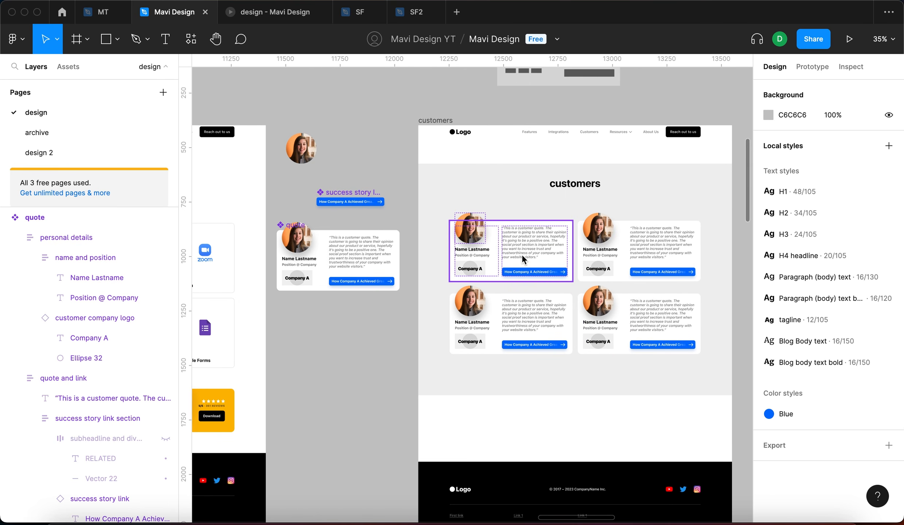
pyautogui.scroll(-5, 541, 361)
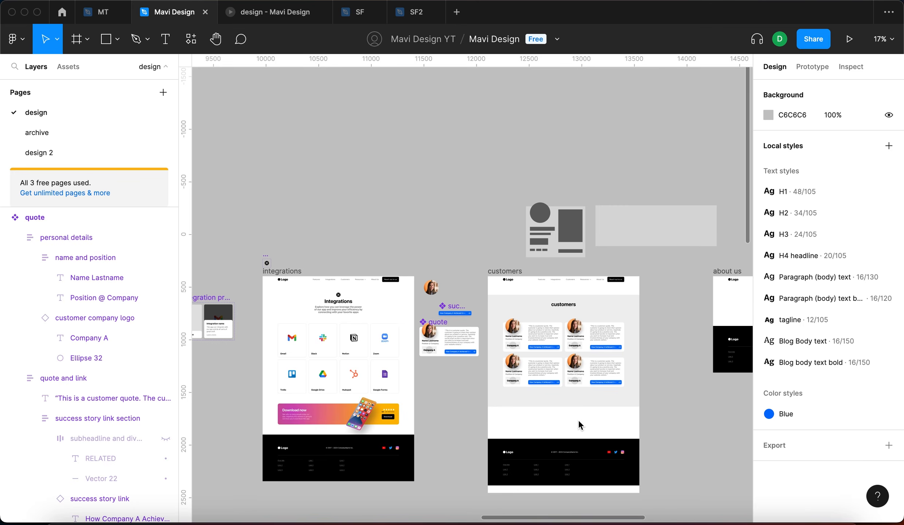
# - Examine the home page's "Hear from our customers" section and compare the layouts of the integrations and customers pages
pyautogui.scroll(-6, 578, 420)
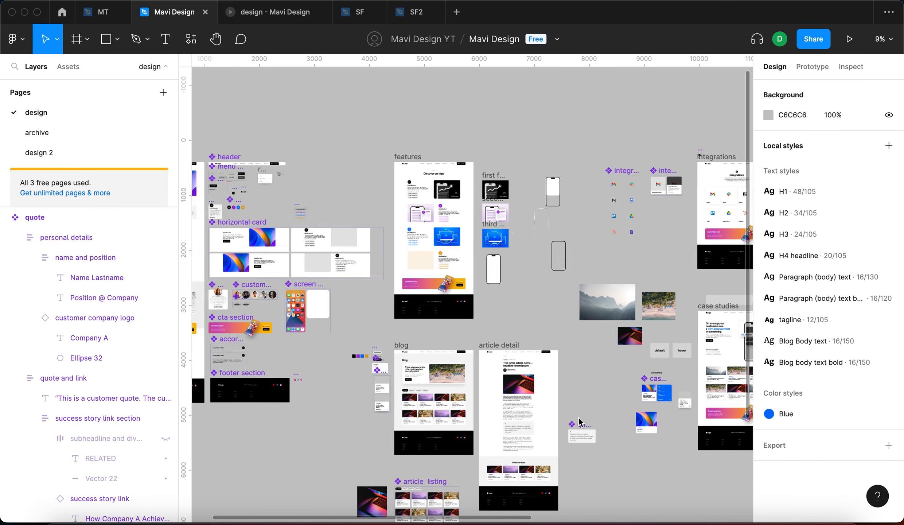
pyautogui.scroll(-2, 577, 418)
pyautogui.hscroll(-10, 577, 416)
pyautogui.scroll(12, 562, 315)
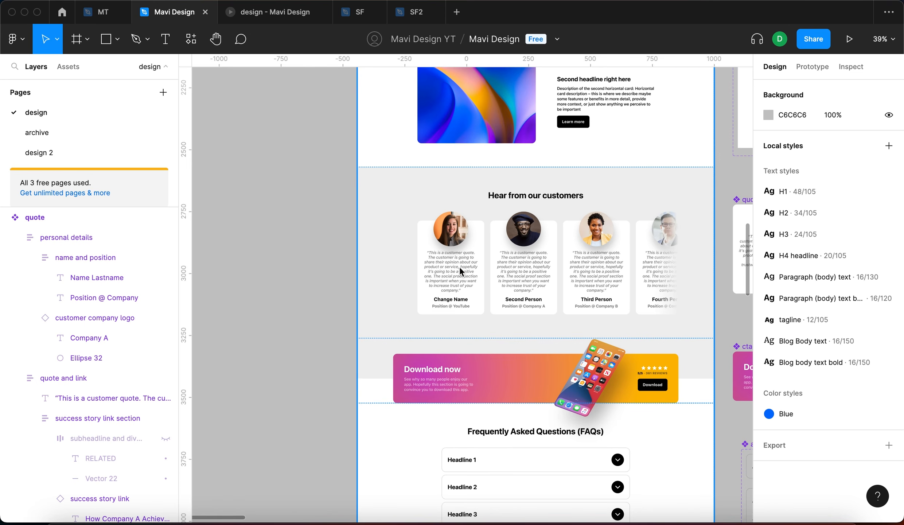
pyautogui.scroll(-8, 375, 280)
pyautogui.hscroll(20, 375, 280)
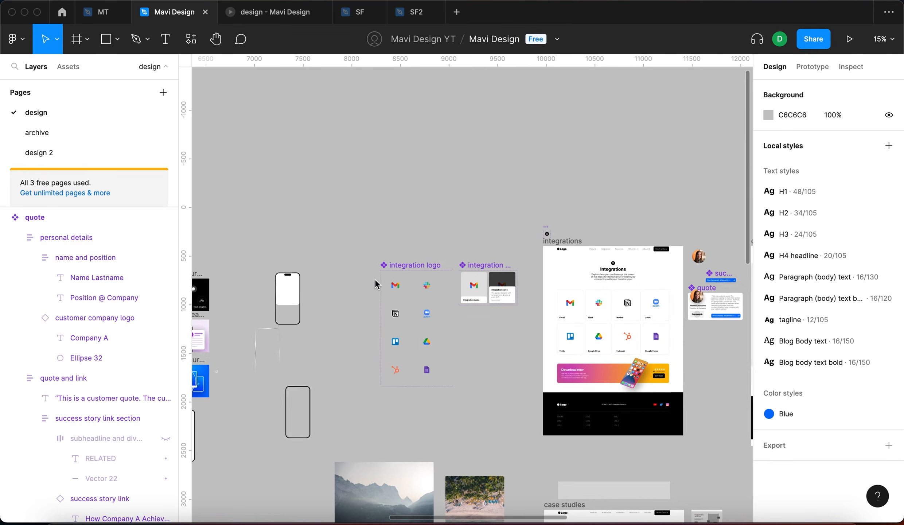
pyautogui.scroll(10, 411, 272)
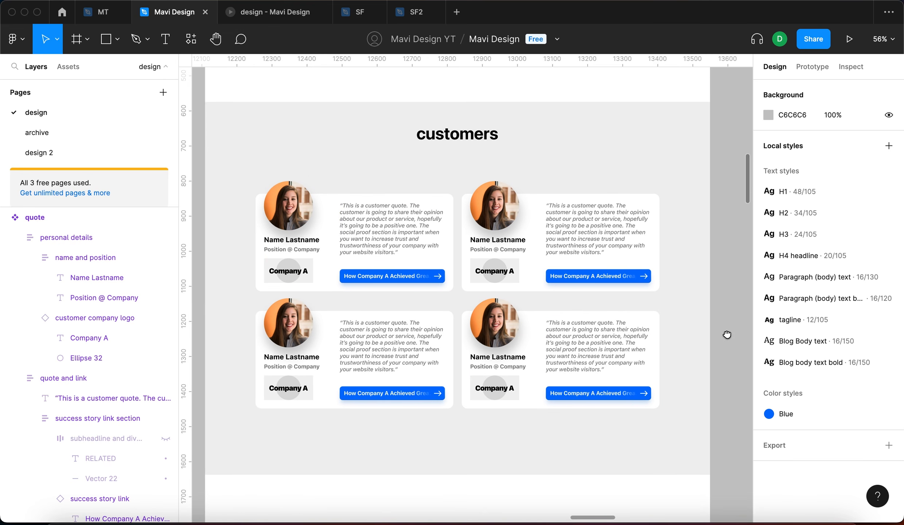
pyautogui.scroll(-4, 549, 314)
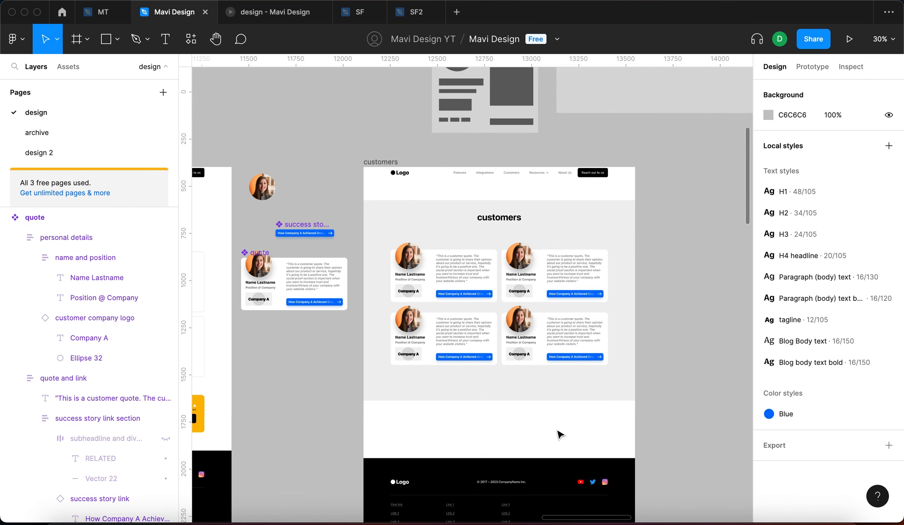
pyautogui.hscroll(-10, 558, 434)
pyautogui.hscroll(3, 634, 401)
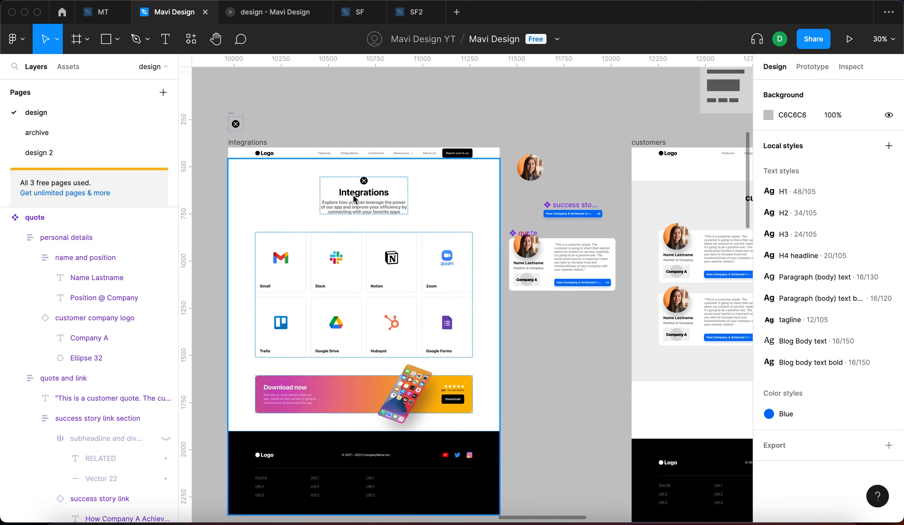
pyautogui.click(354, 199)
pyautogui.scroll(-3, 434, 175)
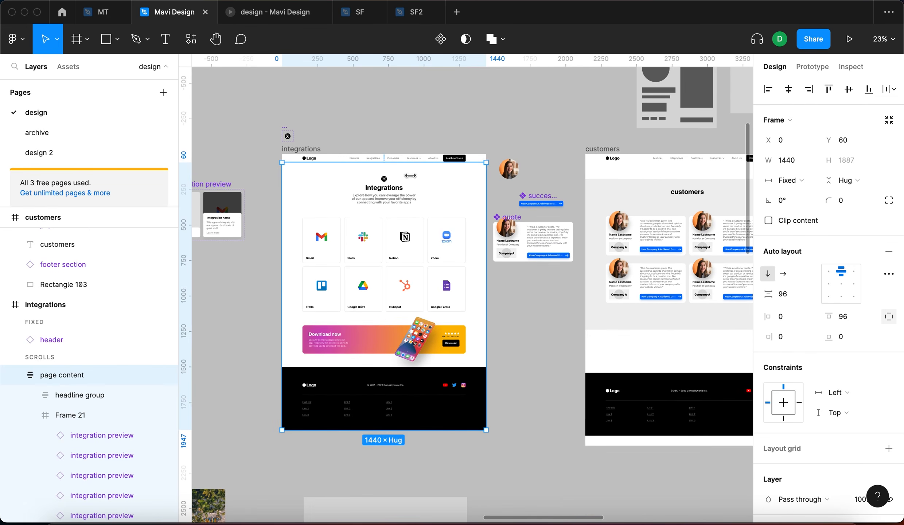
pyautogui.click(517, 309)
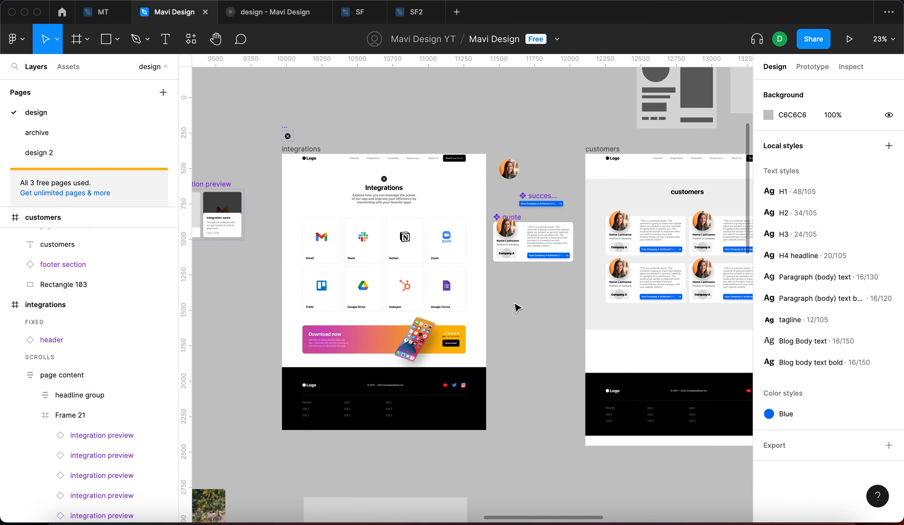
pyautogui.scroll(5, 335, 206)
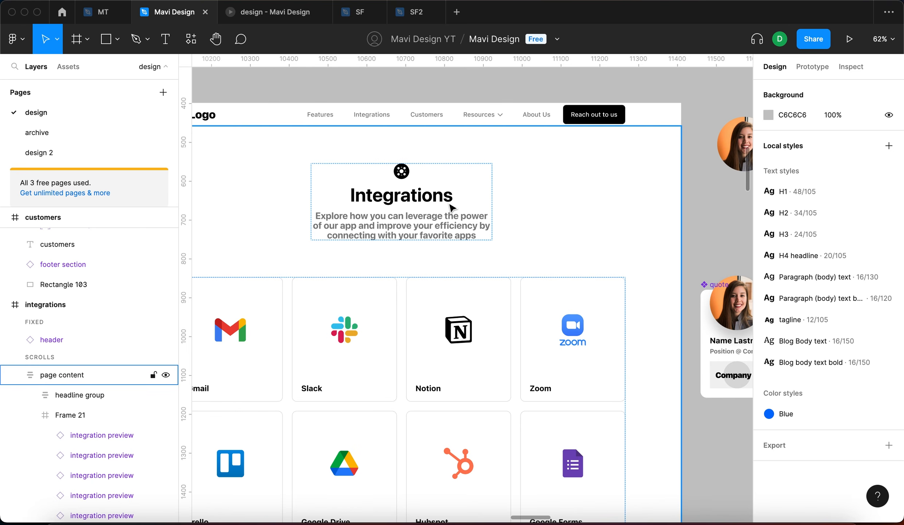
pyautogui.scroll(-5, 421, 203)
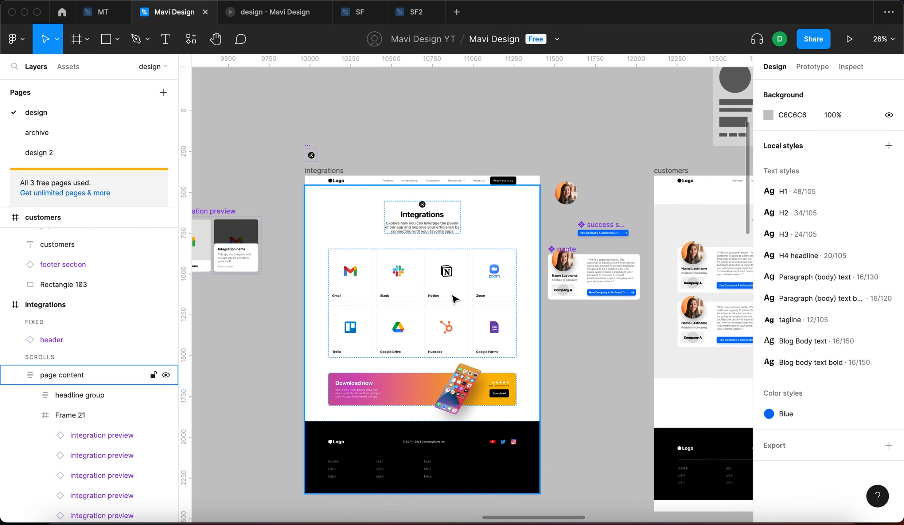
pyautogui.click(523, 436)
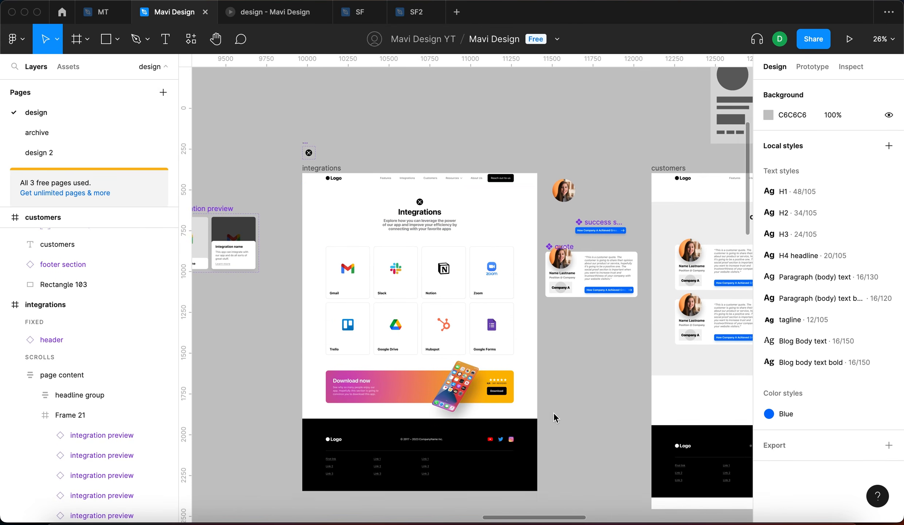
# - Copy the page content frame from the integrations page and paste it into the customers frame
pyautogui.hscroll(4, 428, 268)
pyautogui.scroll(-2, 428, 267)
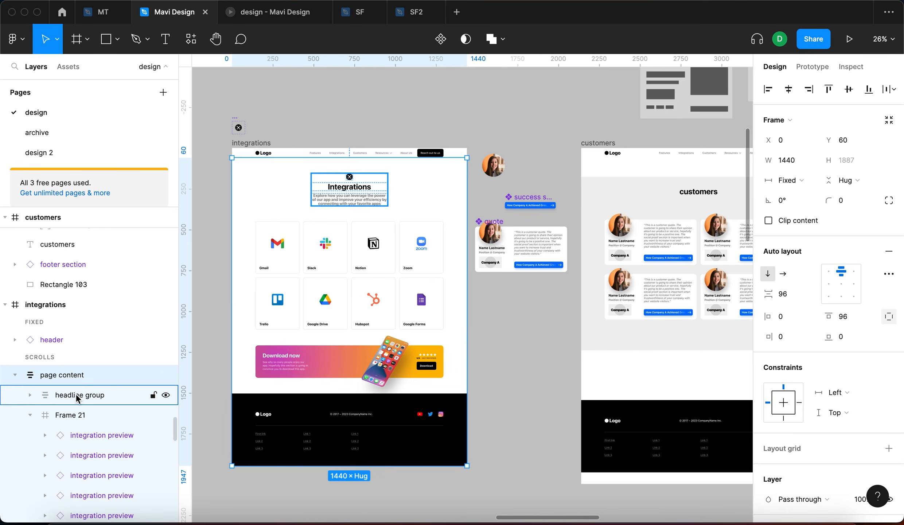
pyautogui.press('super+c')
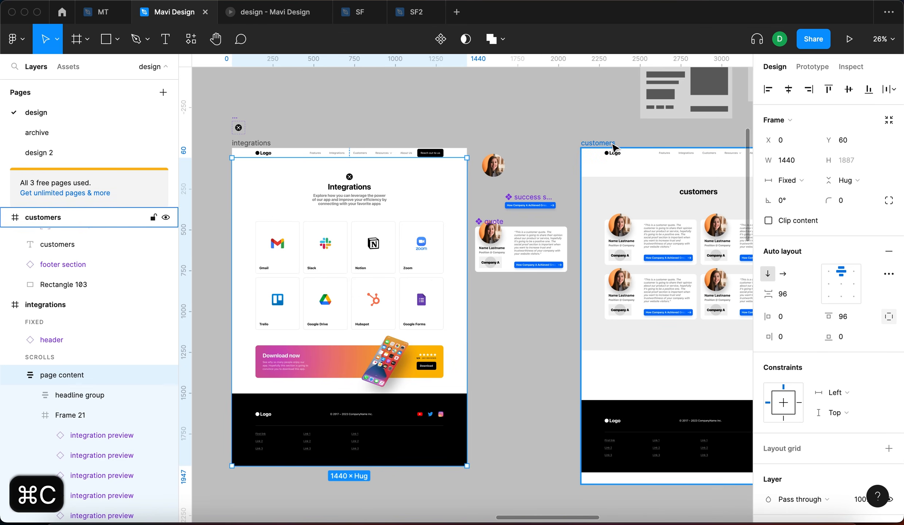
pyautogui.click(607, 145)
pyautogui.hscroll(1, 414, 177)
pyautogui.scroll(-1, 414, 177)
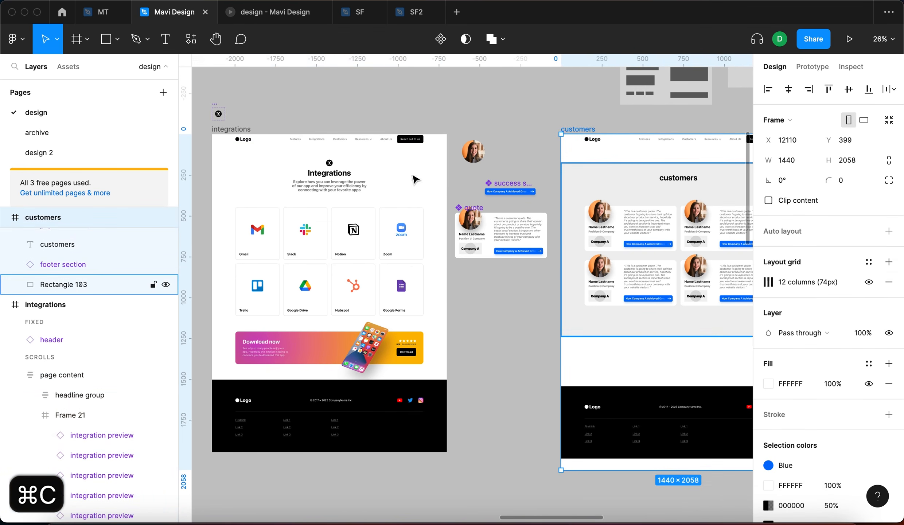
pyautogui.click(254, 132)
pyautogui.click(577, 129)
pyautogui.hscroll(3, 623, 185)
pyautogui.scroll(-1, 623, 186)
pyautogui.press('super+v')
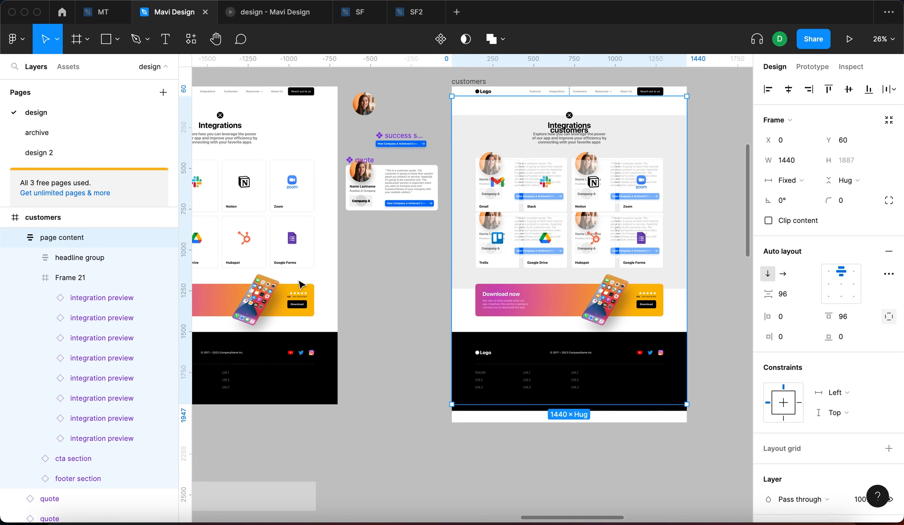
# - Hide the pasted page content and delete the old footer section beneath it on the customers page
pyautogui.click(165, 237)
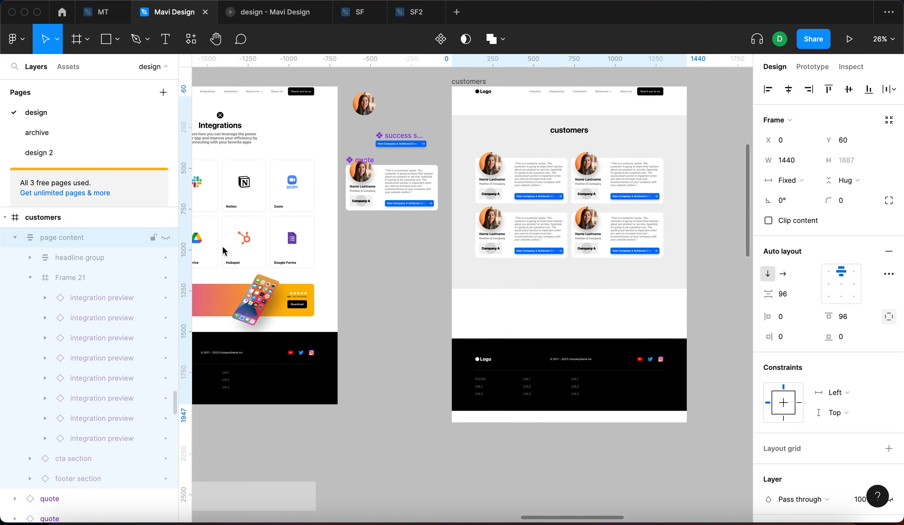
pyautogui.click(607, 369)
pyautogui.press('BackSpace')
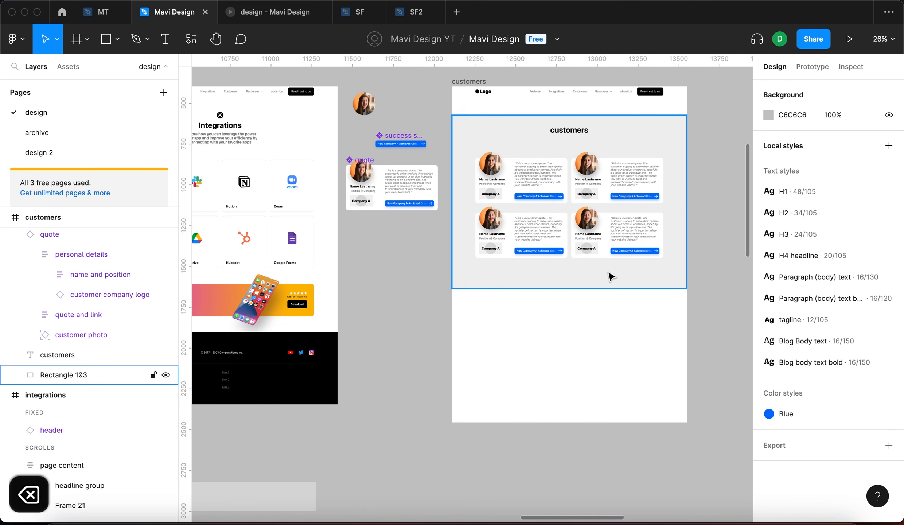
# - Make the pasted page content visible again and send it to the back of the customers frame
pyautogui.scroll(4, 107, 367)
pyautogui.scroll(8, 107, 368)
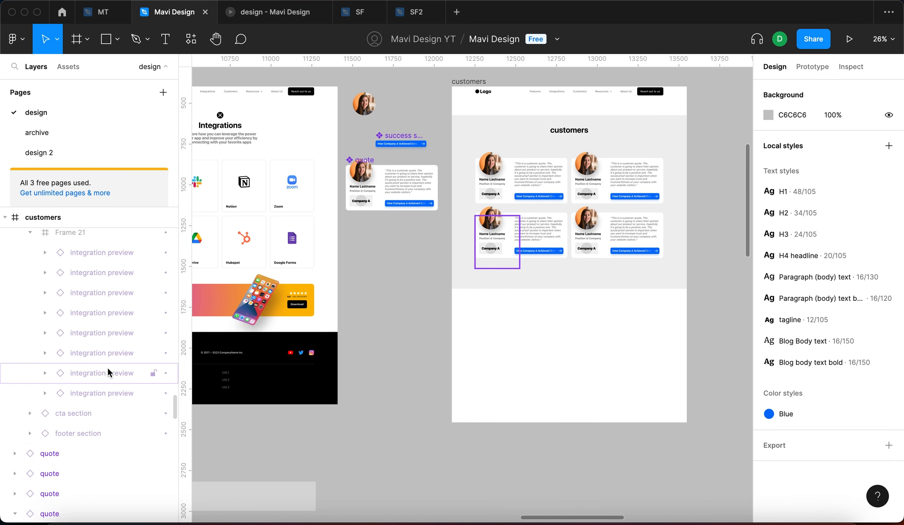
pyautogui.click(146, 433)
pyautogui.click(165, 434)
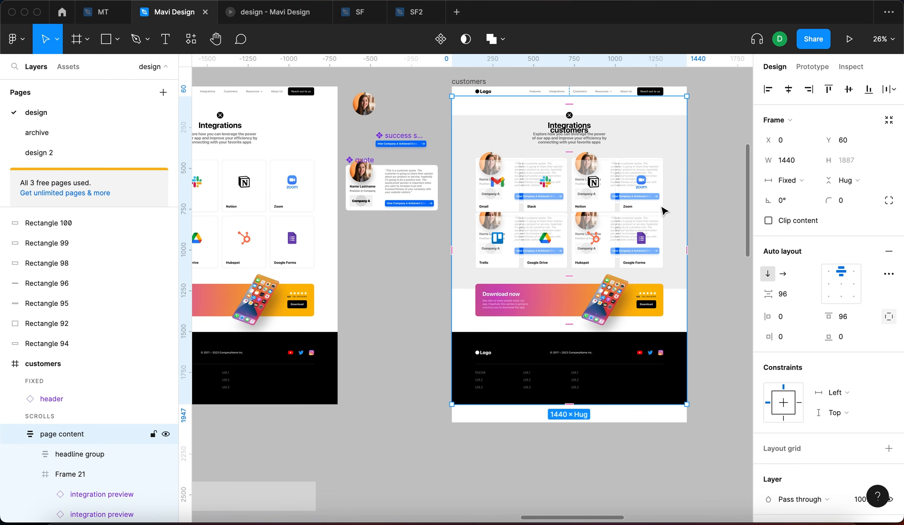
pyautogui.press('alt+super+bracketleft')
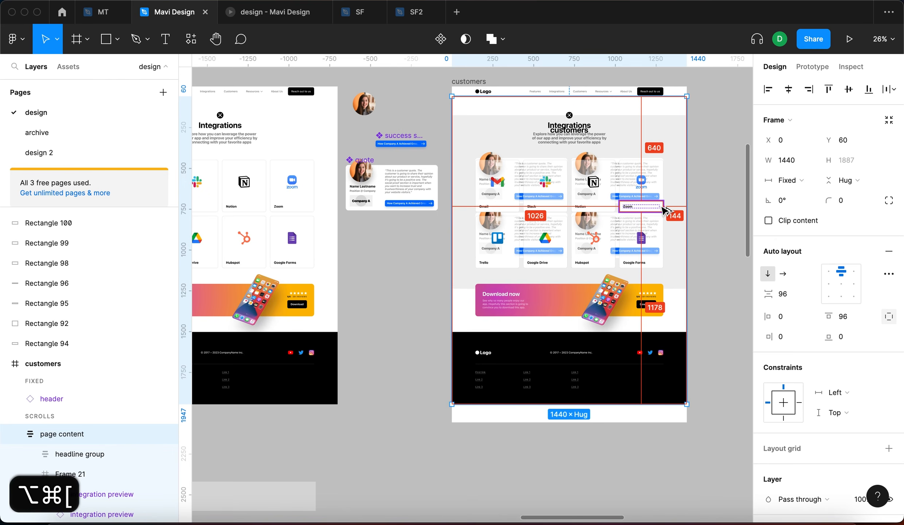
# - Select all four quote cards on the customers page and cut them
pyautogui.click(661, 207)
pyautogui.scroll(5, 615, 183)
pyautogui.keyDown('shift'); pyautogui.click(466, 202); pyautogui.keyUp('shift')
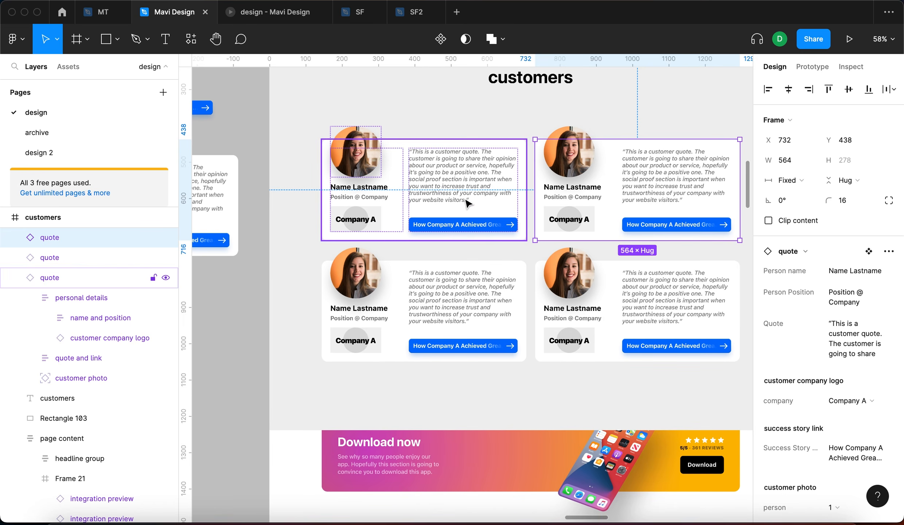
pyautogui.keyDown('shift'); pyautogui.click(460, 309); pyautogui.keyUp('shift')
pyautogui.keyDown('shift'); pyautogui.click(667, 310); pyautogui.keyUp('shift')
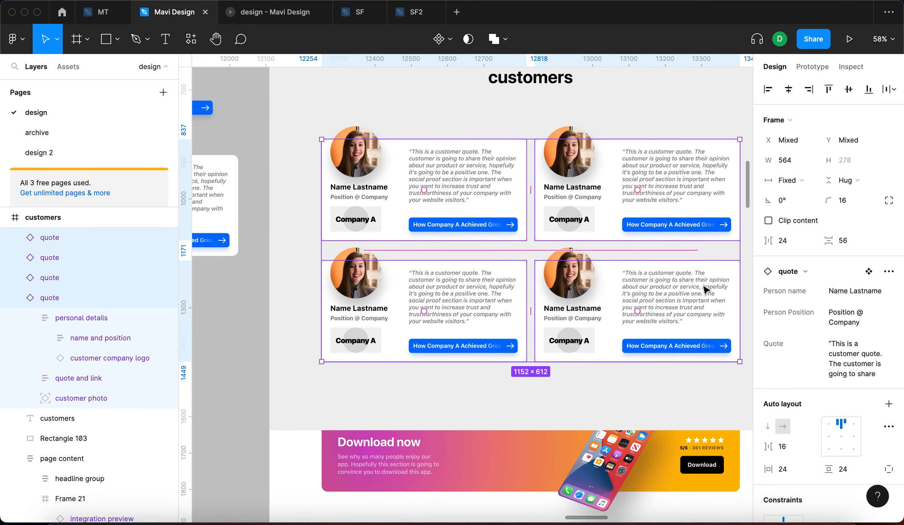
pyautogui.press('super+x')
# - Delete the grey 1440 × 1063 background rectangle from the customers page
pyautogui.click(627, 287)
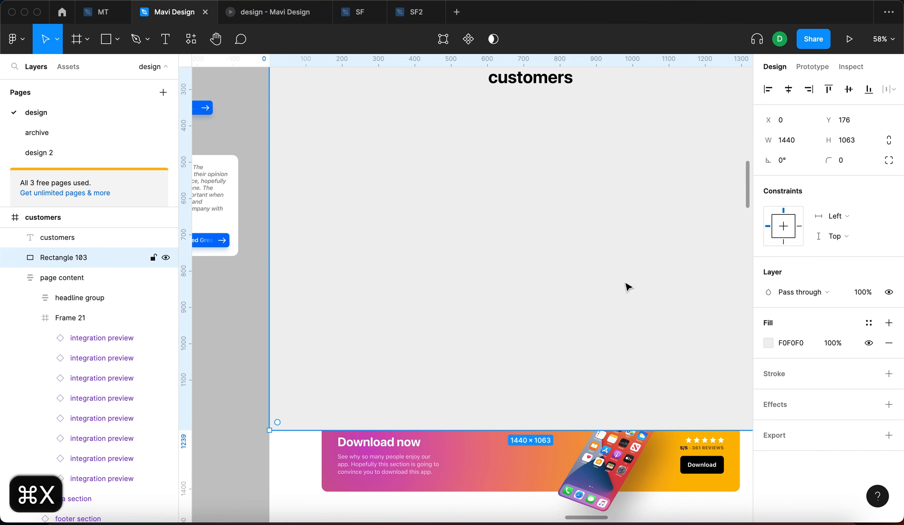
pyautogui.press('BackSpace')
pyautogui.scroll(-3, 566, 256)
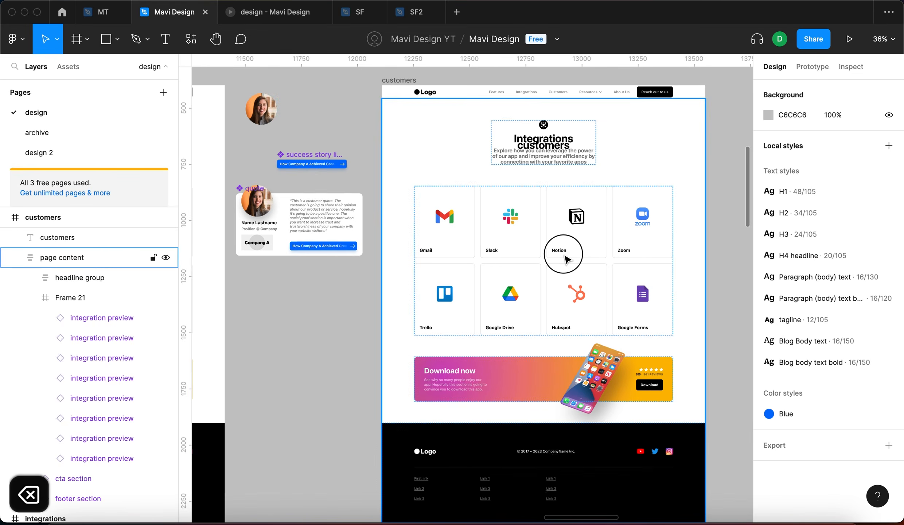
# - Delete all eight integration preview cards from Frame 21 on the customers page
pyautogui.doubleClick(564, 258)
pyautogui.scroll(4, 528, 256)
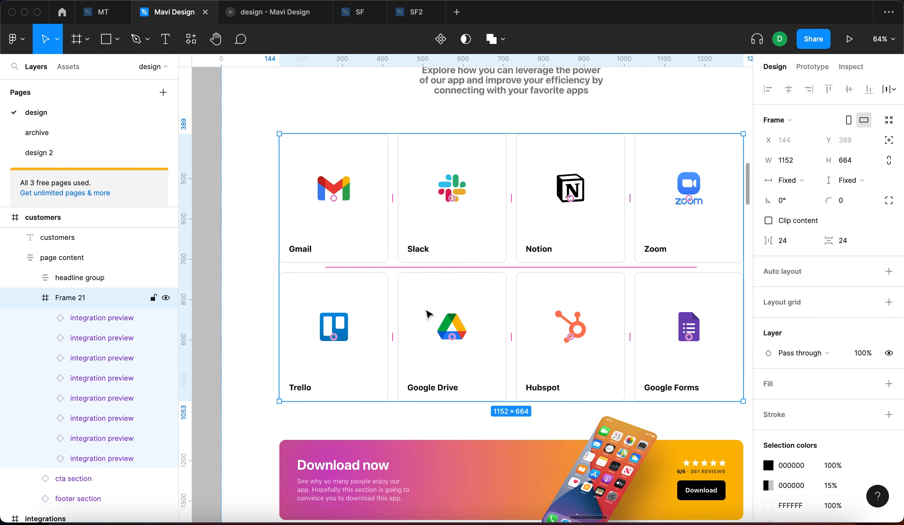
pyautogui.press('Return')
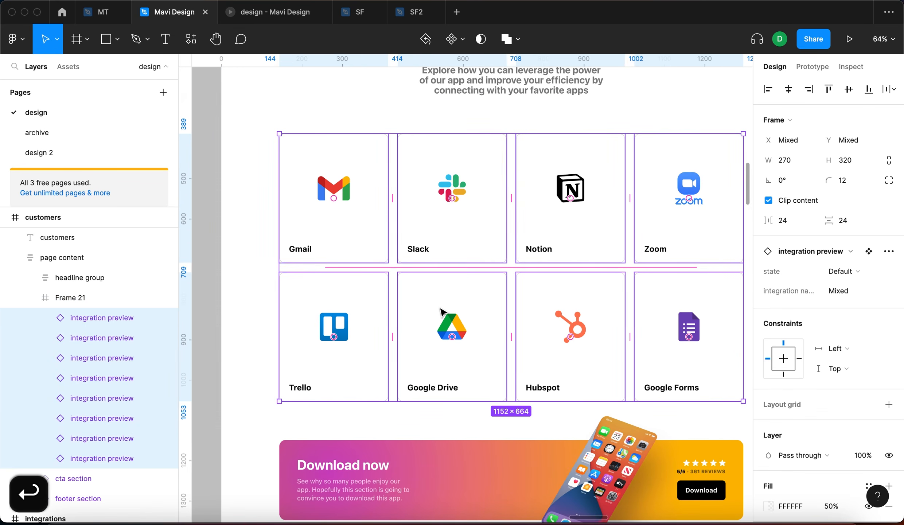
pyautogui.press('BackSpace')
# - Paste the four quote cards into the emptied Frame 21 and align them with its upper-left corner
pyautogui.click(111, 297)
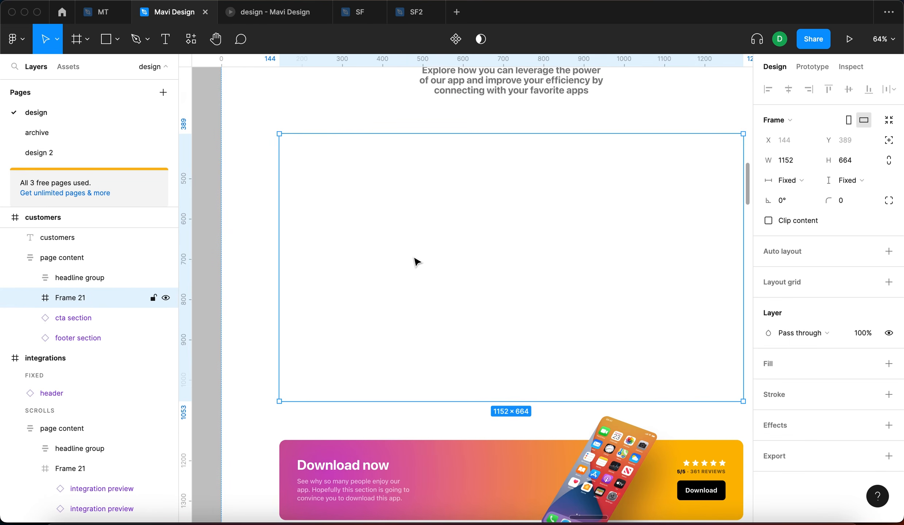
pyautogui.press('super+v')
pyautogui.moveTo(488, 357); pyautogui.dragTo(438, 181)
pyautogui.scroll(-5, 373, 345)
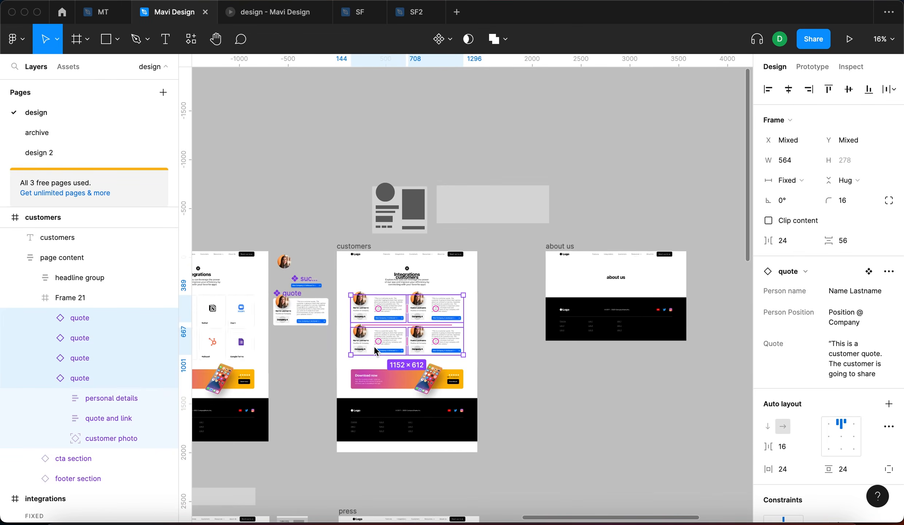
# - Delete the old "customers" title overlapping the Integrations headline on the customers page
pyautogui.hscroll(-8, 373, 345)
pyautogui.hscroll(5, 462, 282)
pyautogui.scroll(2, 505, 286)
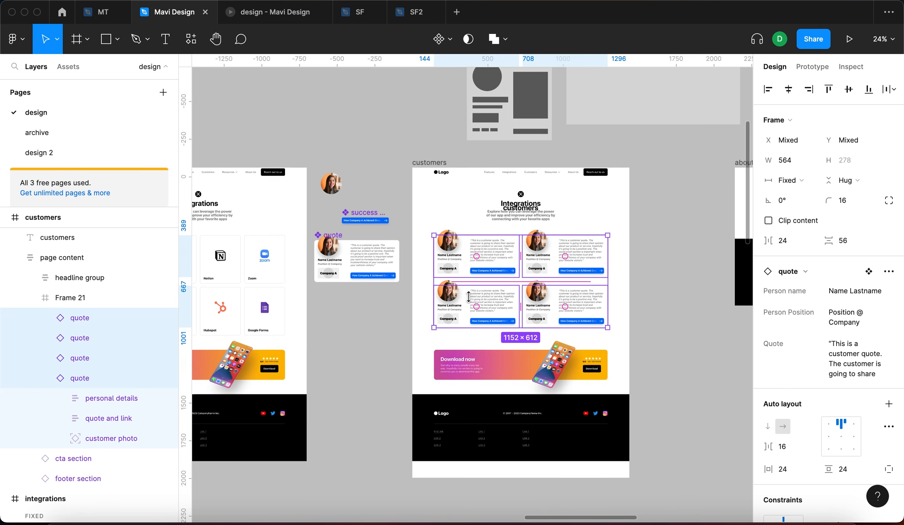
pyautogui.scroll(3, 529, 293)
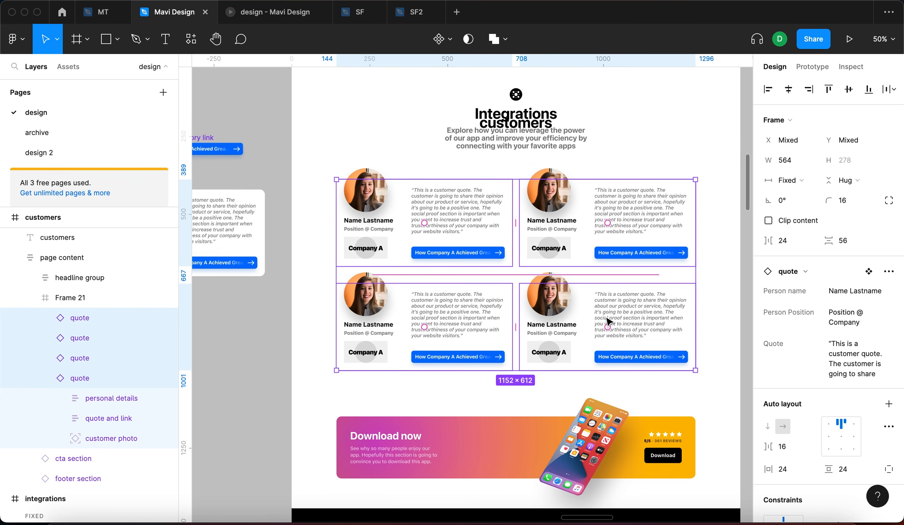
pyautogui.click(524, 127)
pyautogui.scroll(1, 525, 128)
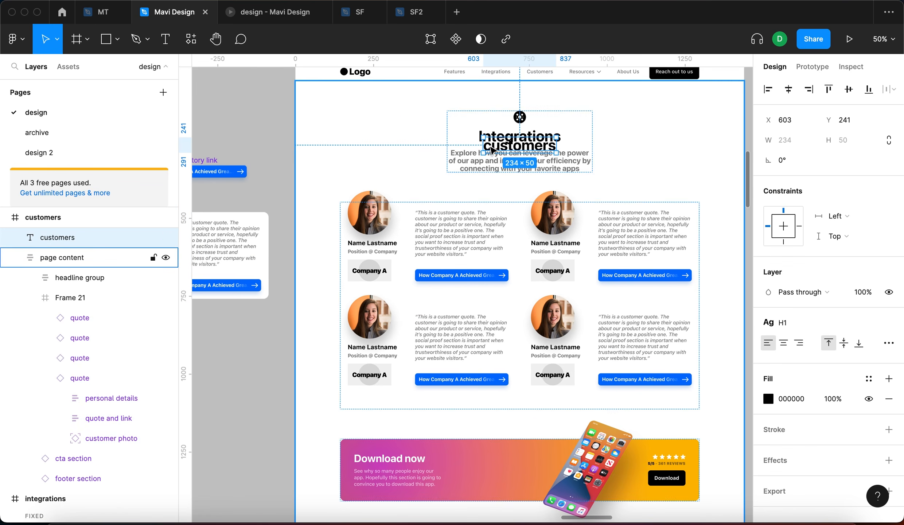
pyautogui.scroll(1, 522, 154)
pyautogui.press('BackSpace')
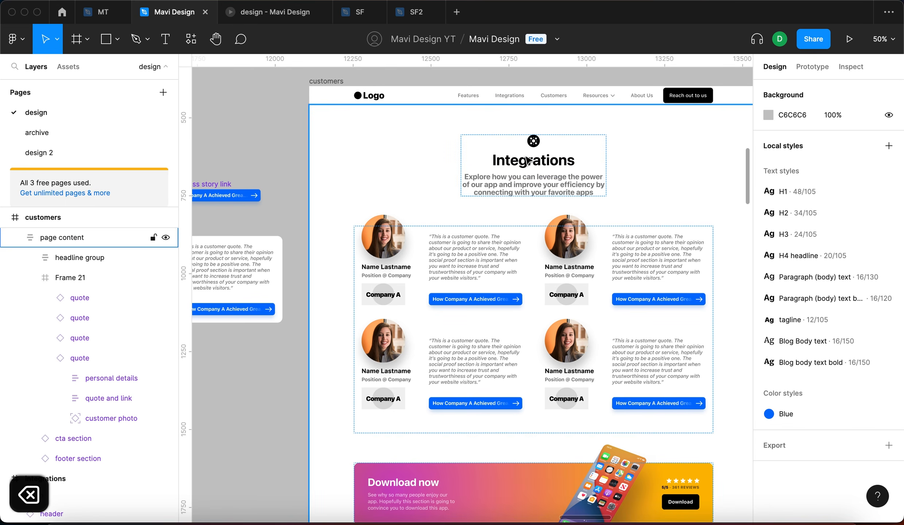
# - Change the Integrations headline in the customers page's headline group to "Customers"
pyautogui.click(528, 159)
pyautogui.doubleClick(528, 159)
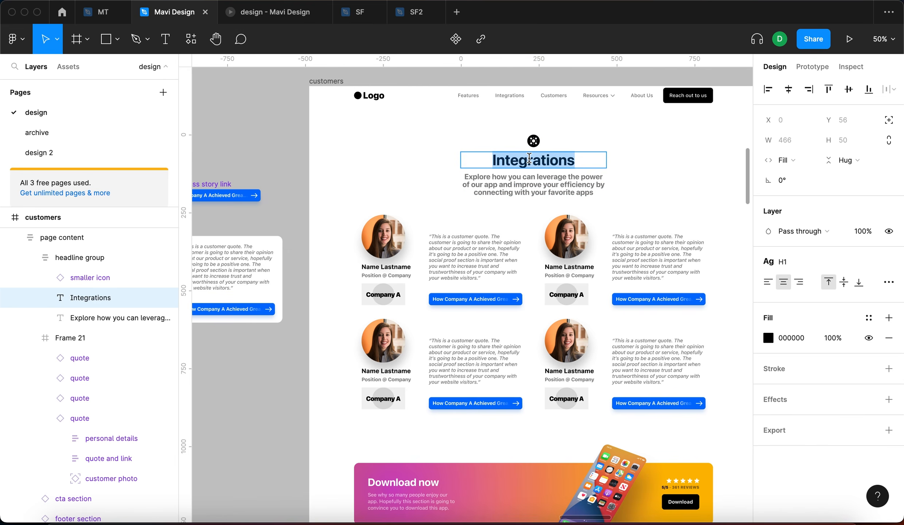
pyautogui.write('Customers')
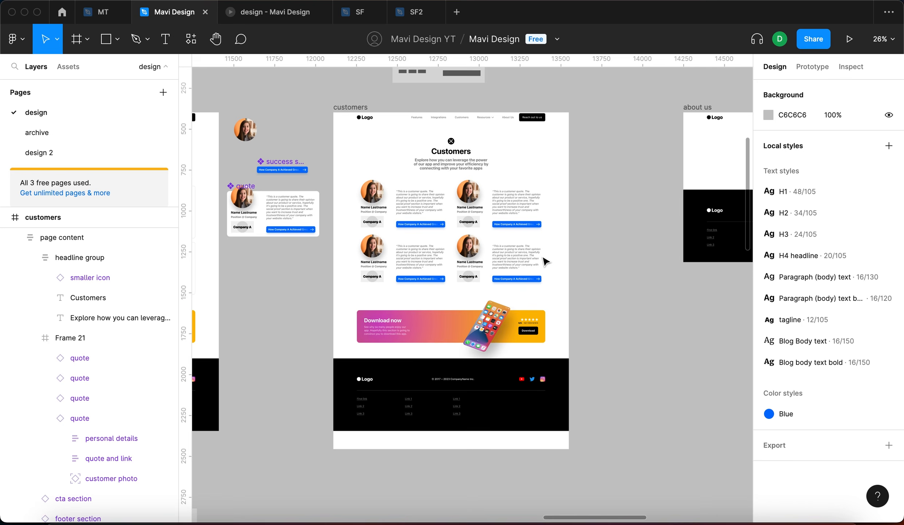
pyautogui.click(480, 229)
pyautogui.scroll(5, 480, 230)
pyautogui.hscroll(-4, 480, 230)
pyautogui.hscroll(5, 480, 230)
pyautogui.scroll(-4, 486, 235)
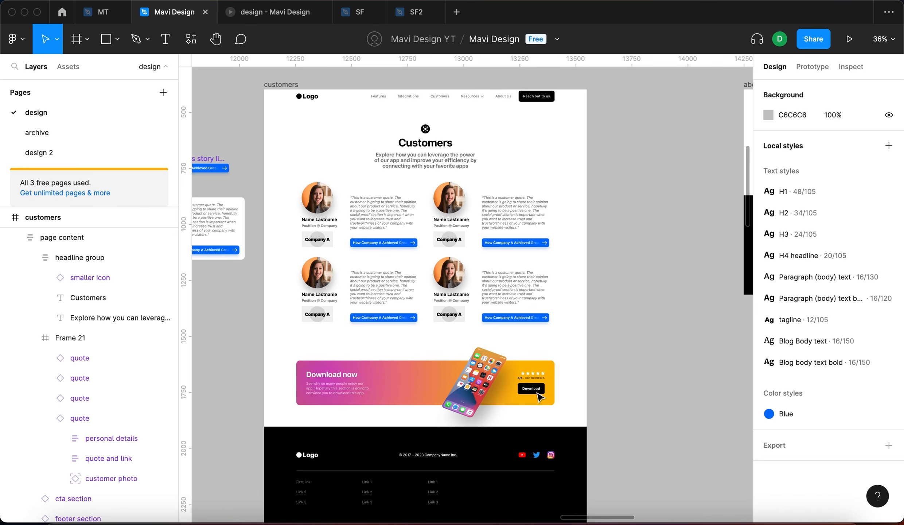
# - Add an F0F0F0 fill to the page content frame of the customers page
pyautogui.click(563, 184)
pyautogui.scroll(-2, 798, 349)
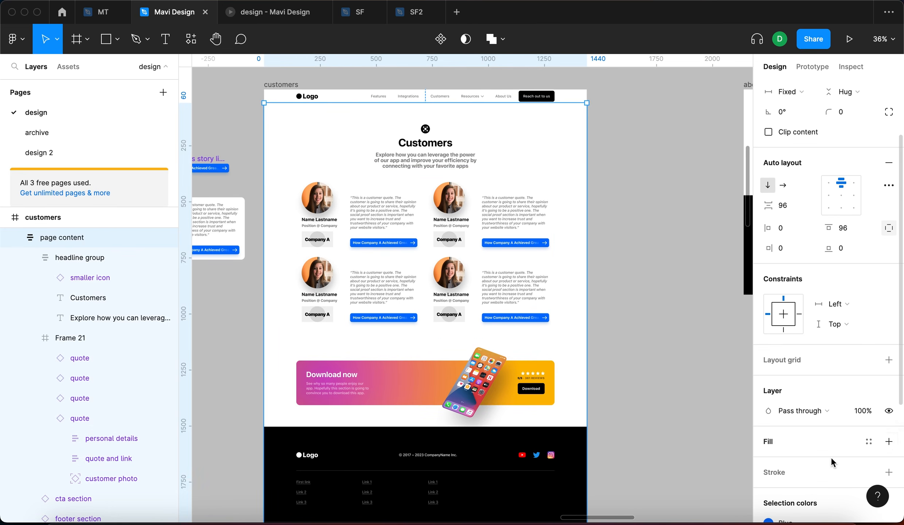
pyautogui.click(888, 442)
pyautogui.click(796, 461)
pyautogui.write('F0F0F0')
pyautogui.press('Return')
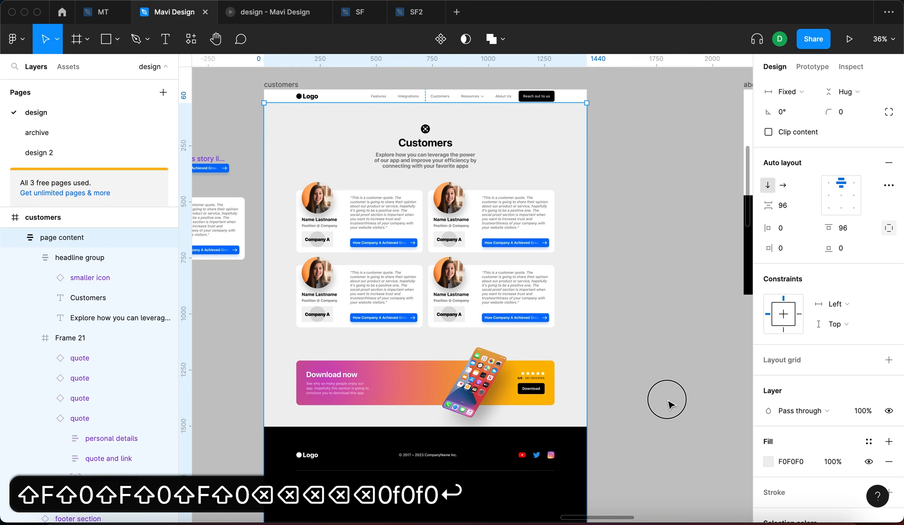
# - Review the customers page up close and at full view, comparing it with the integrations page
pyautogui.click(668, 399)
pyautogui.hscroll(-4, 668, 402)
pyautogui.scroll(-2, 680, 376)
pyautogui.scroll(2, 571, 134)
pyautogui.scroll(5, 571, 134)
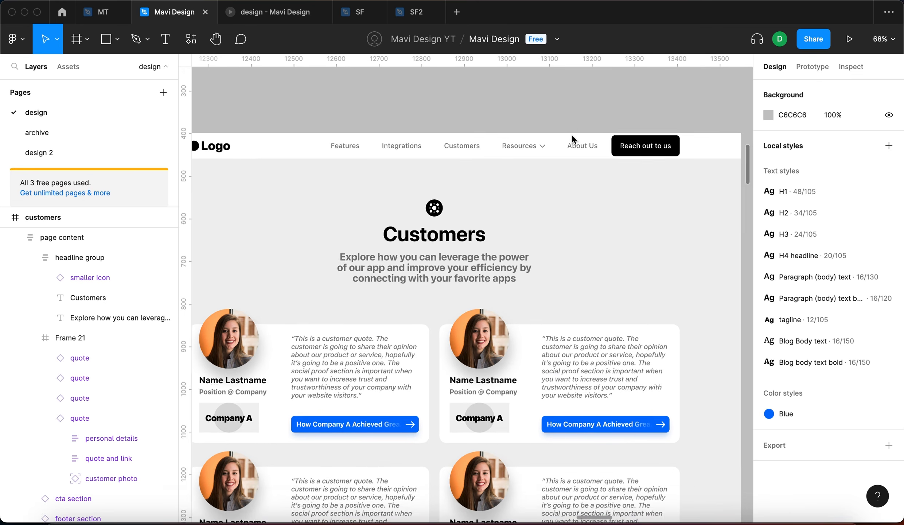
pyautogui.scroll(-3, 570, 134)
pyautogui.press('super+0')
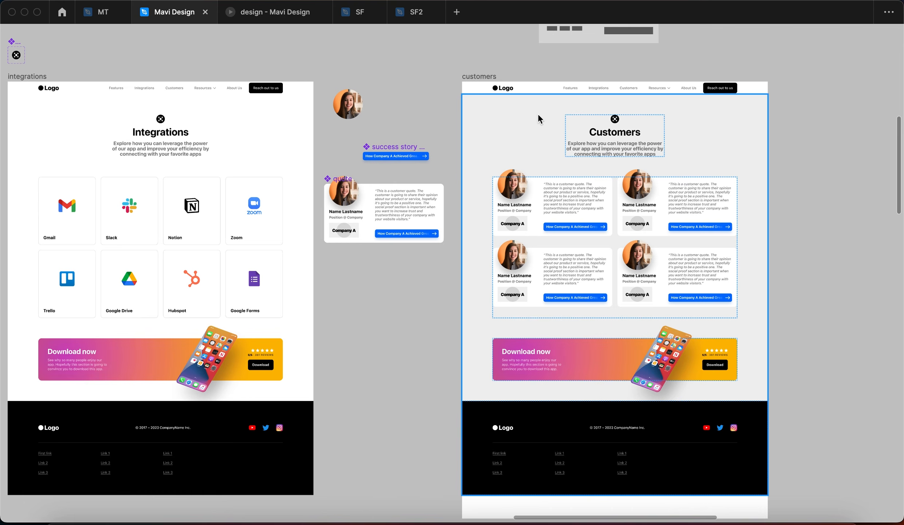
# - Resize the customers frame to fit its content, removing the empty area below the footer
pyautogui.click(473, 76)
pyautogui.press('super+backslash')
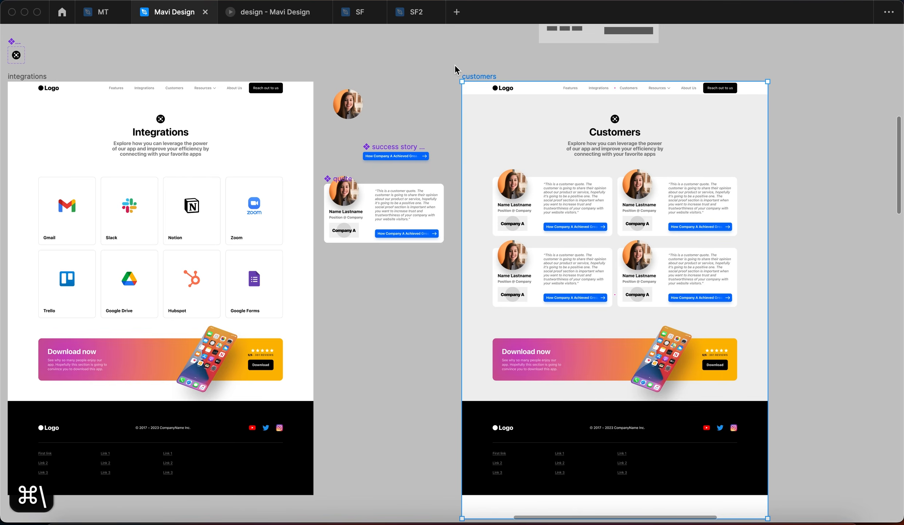
pyautogui.scroll(-3, 455, 65)
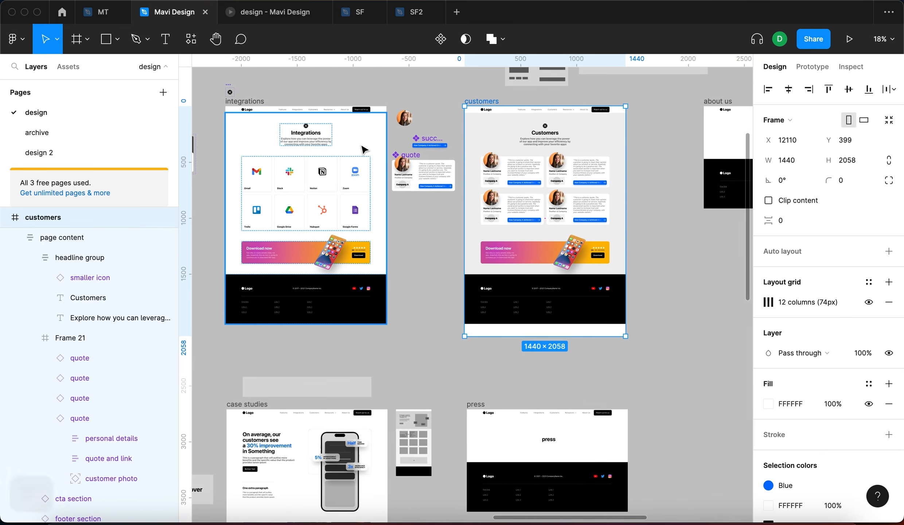
pyautogui.click(415, 315)
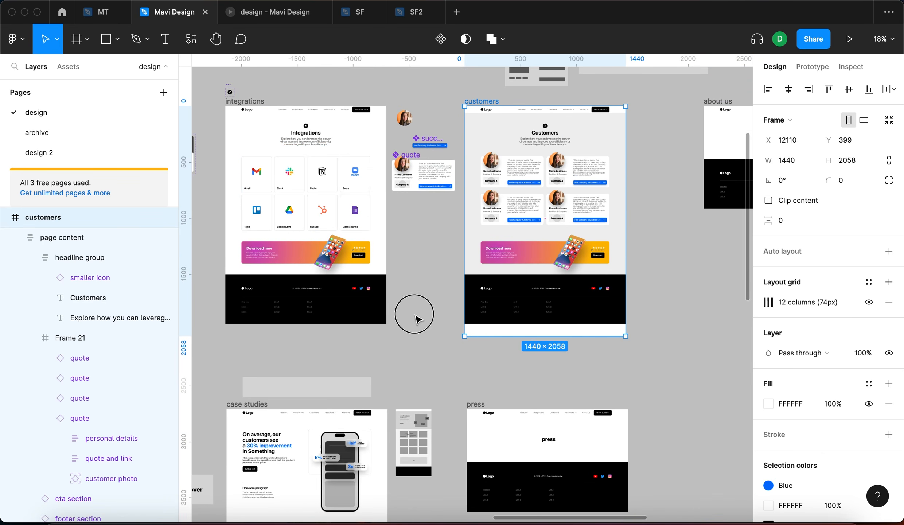
pyautogui.click(474, 101)
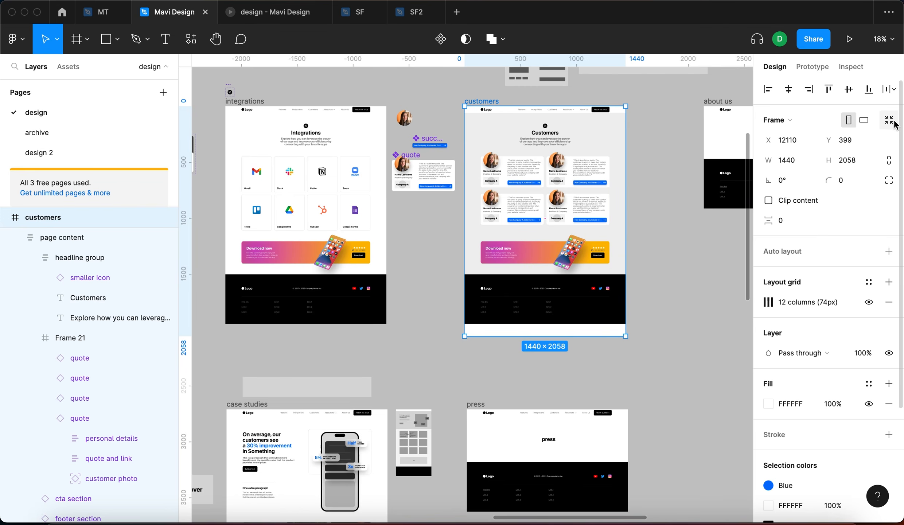
pyautogui.click(700, 303)
pyautogui.scroll(2, 669, 317)
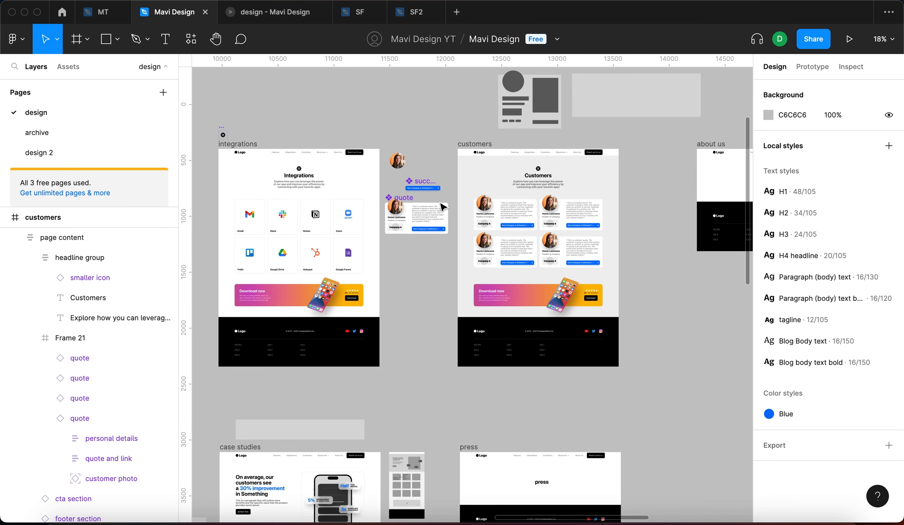
# - Delete the loose customer photo beside the integrations page and move the success story link component just above the quote component
pyautogui.moveTo(402, 167); pyautogui.dragTo(385, 186)
pyautogui.press('BackSpace')
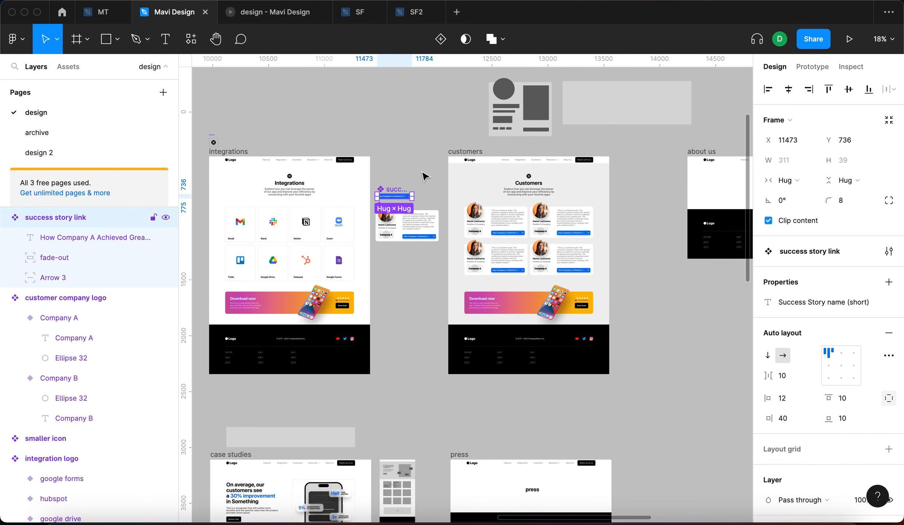
pyautogui.click(420, 167)
# - Examine the smaller icon component above the integrations page and how its icon appears in the page headlines
pyautogui.scroll(5, 603, 226)
pyautogui.scroll(-3, 621, 232)
pyautogui.hscroll(-2, 647, 226)
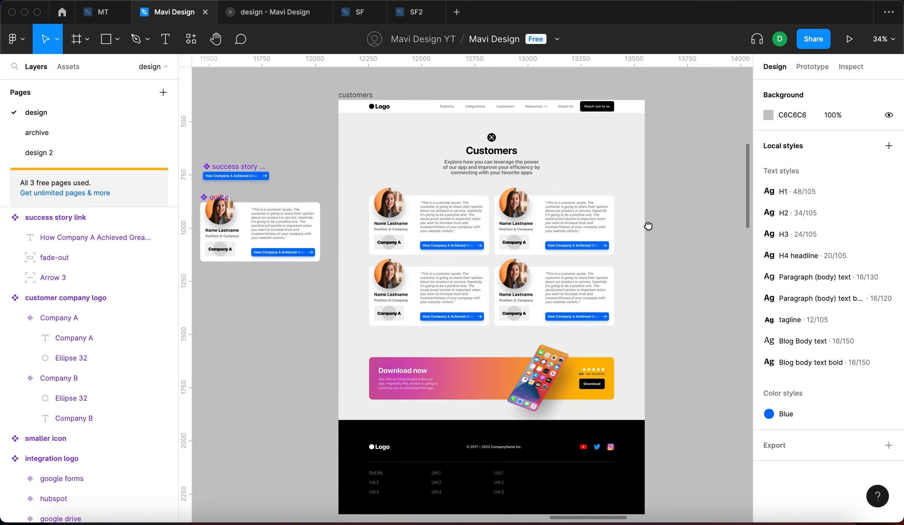
pyautogui.hscroll(-2, 266, 310)
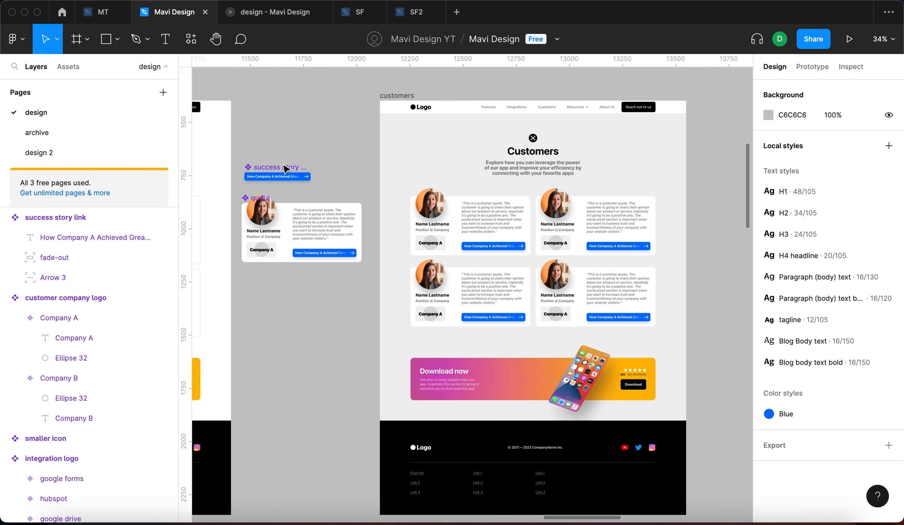
pyautogui.hscroll(-4, 400, 142)
pyautogui.scroll(-2, 450, 147)
pyautogui.scroll(6, 347, 117)
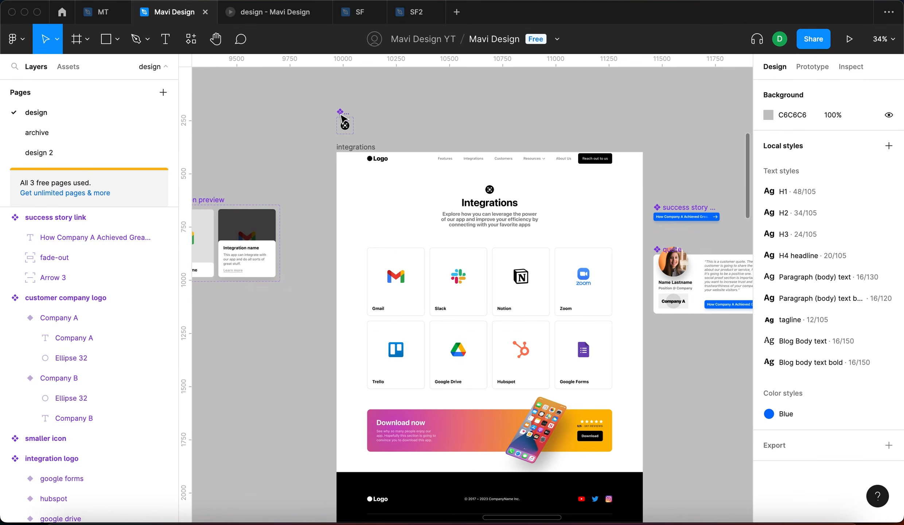
pyautogui.click(331, 131)
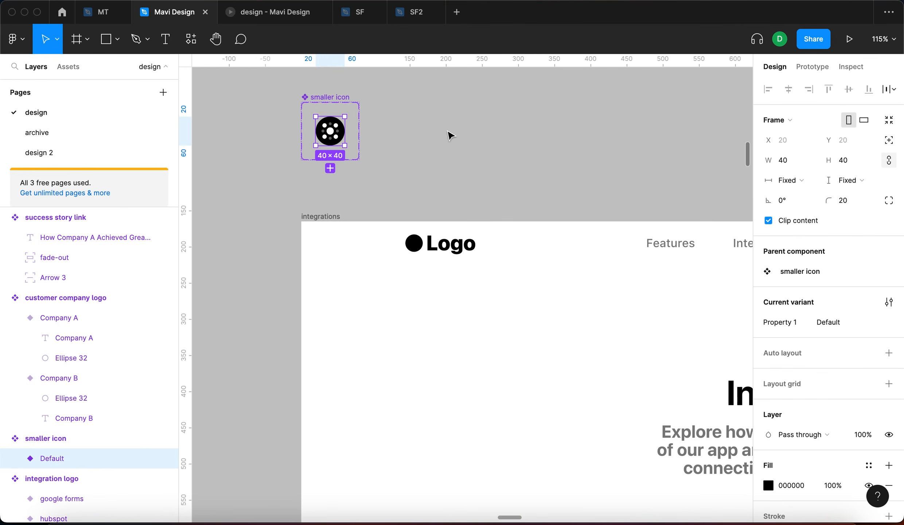
pyautogui.scroll(-5, 444, 149)
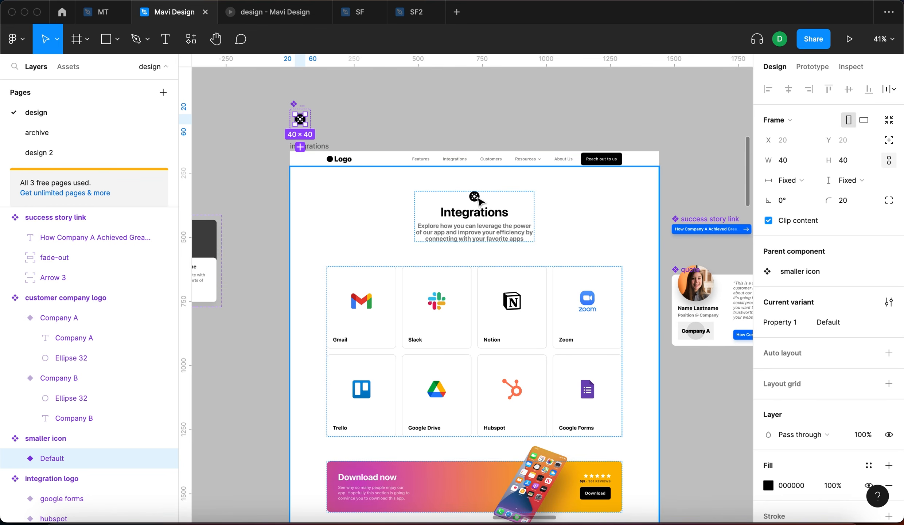
pyautogui.scroll(8, 477, 199)
pyautogui.scroll(-8, 459, 193)
pyautogui.click(399, 117)
pyautogui.scroll(-5, 400, 118)
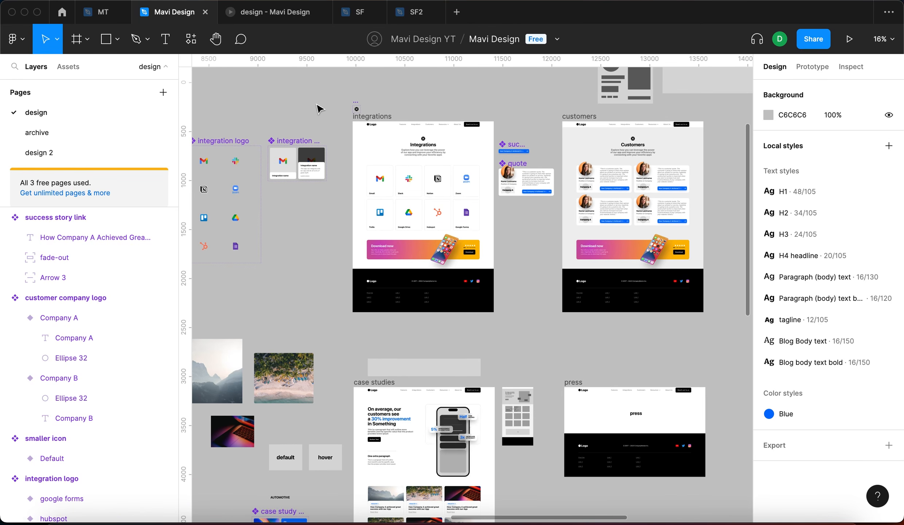
# - Add a second variant to the smaller icon component and name it "customers"
pyautogui.scroll(5, 348, 95)
pyautogui.click(346, 89)
pyautogui.scroll(5, 349, 96)
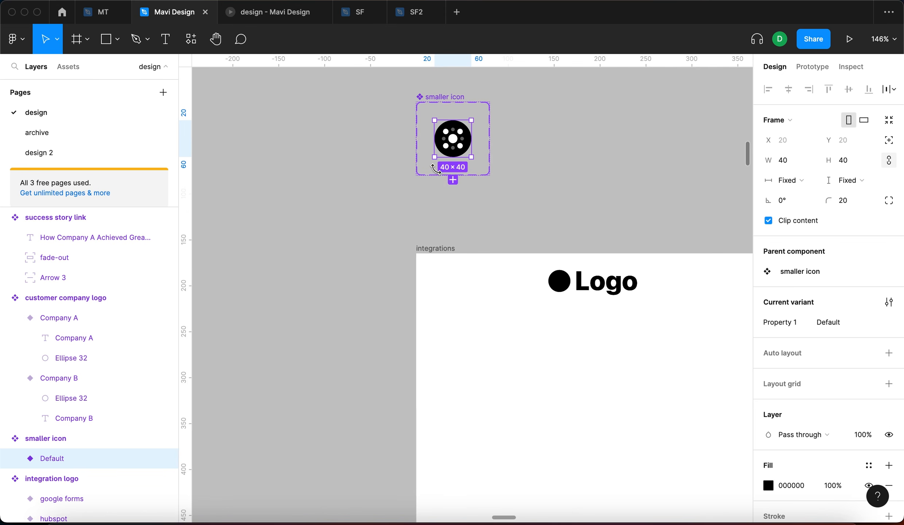
pyautogui.click(453, 179)
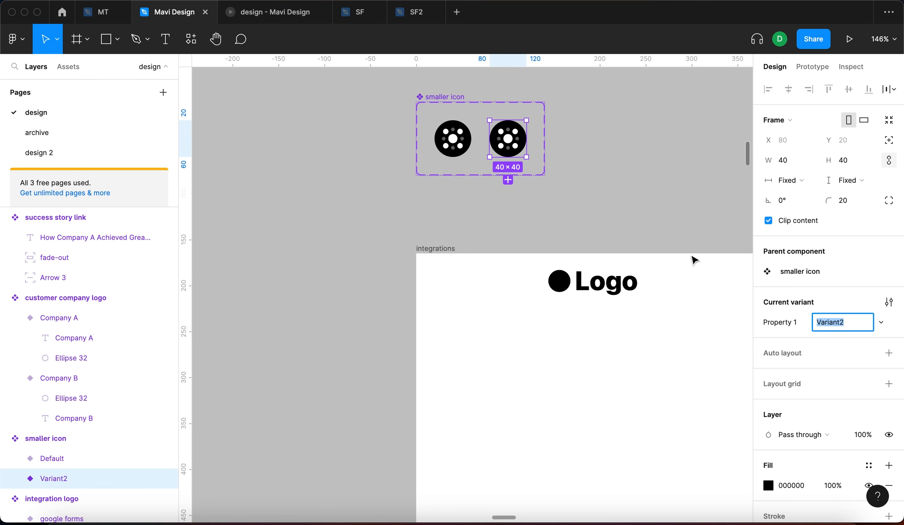
pyautogui.write('customers')
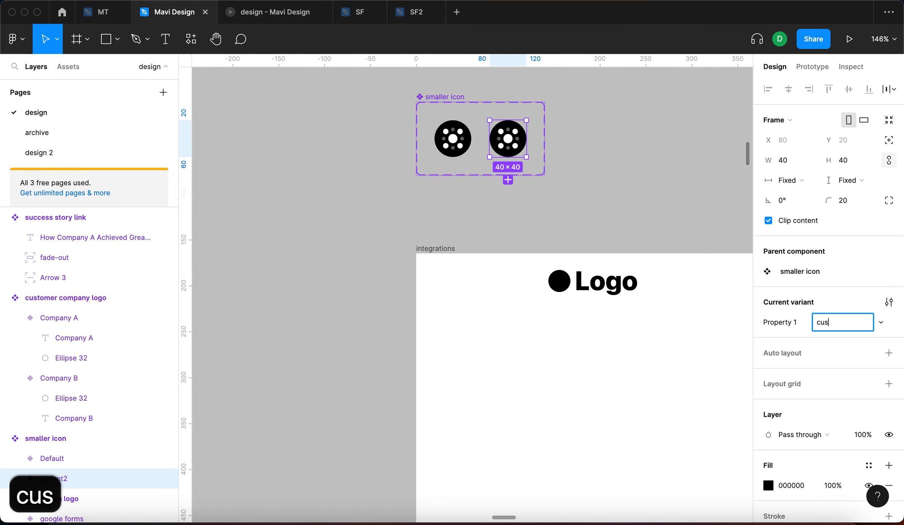
pyautogui.press('Return')
# - Rename the smaller icon component's Default variant to "integrations"
pyautogui.click(440, 135)
pyautogui.click(825, 326)
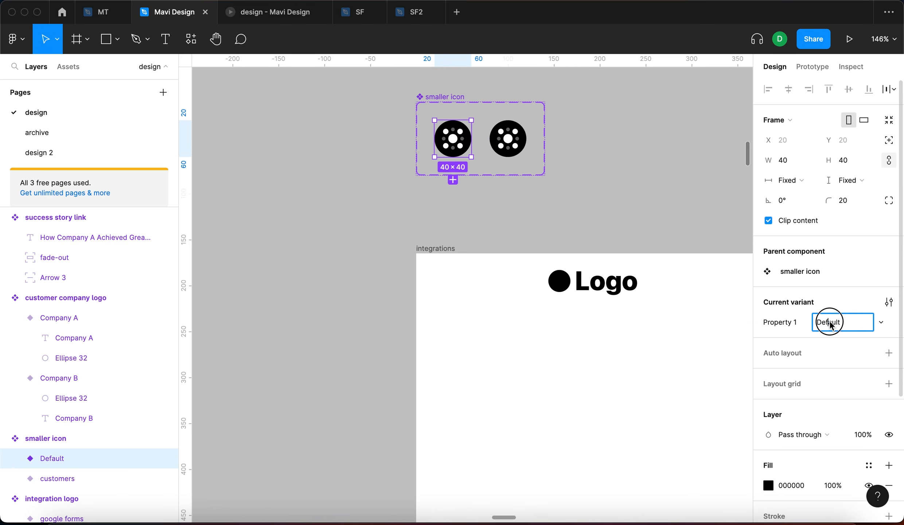
pyautogui.scroll(-5, 521, 187)
pyautogui.write('integration')
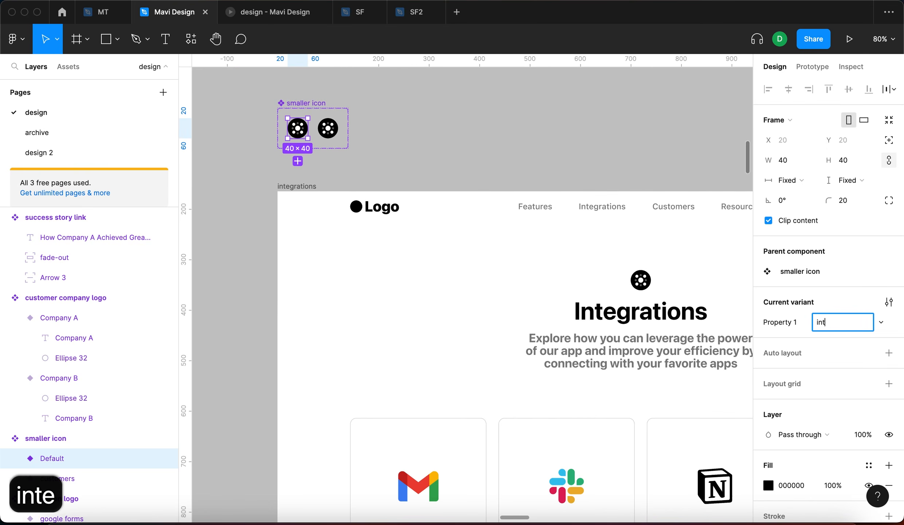
# - Set the rotation of the central white circle, Ellipse 22, in the customers icon variant to 0°
pyautogui.click(333, 136)
pyautogui.scroll(10, 328, 135)
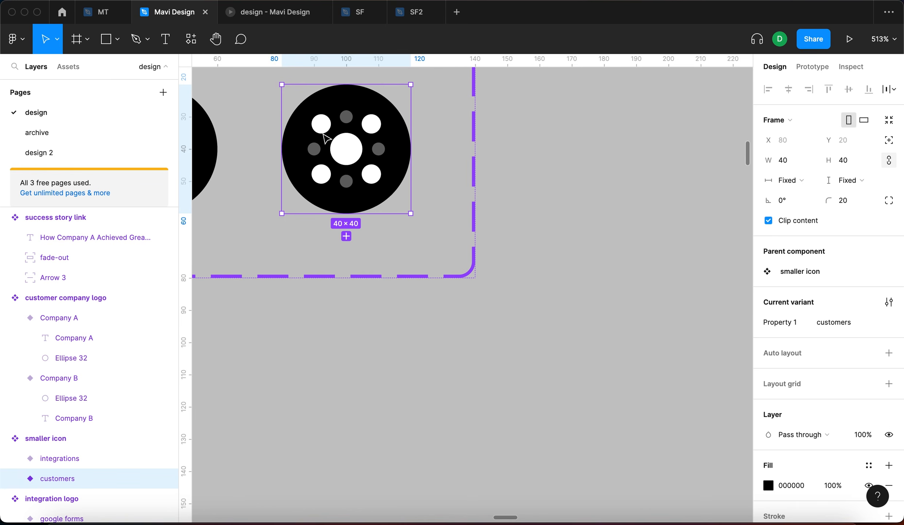
pyautogui.press('Return')
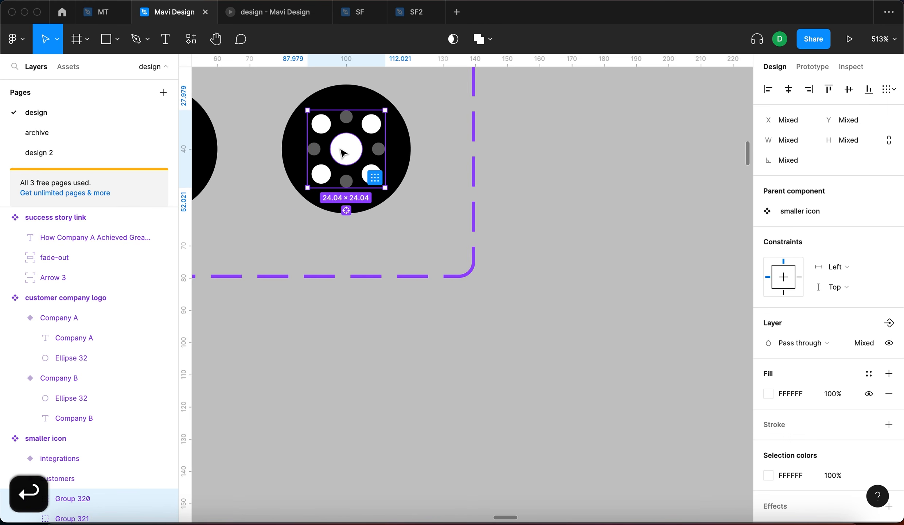
pyautogui.scroll(-1, 358, 177)
pyautogui.scroll(-3, 98, 371)
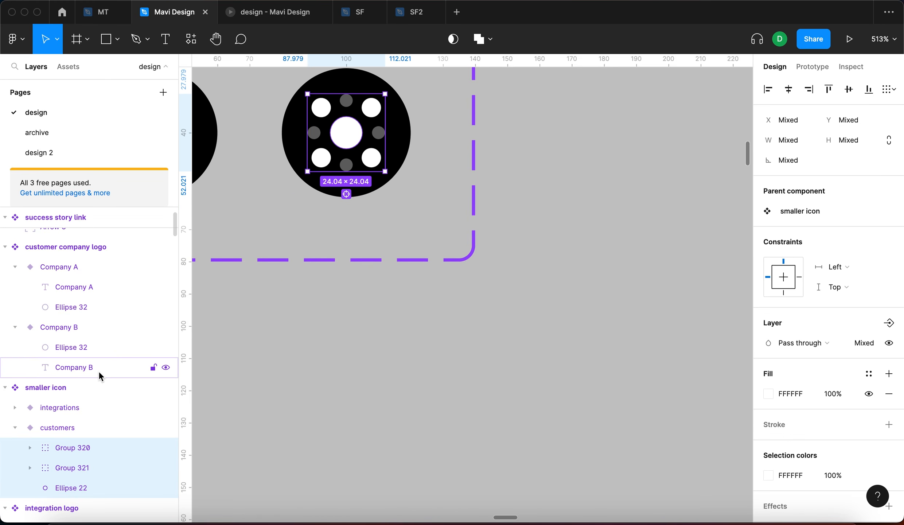
pyautogui.click(93, 489)
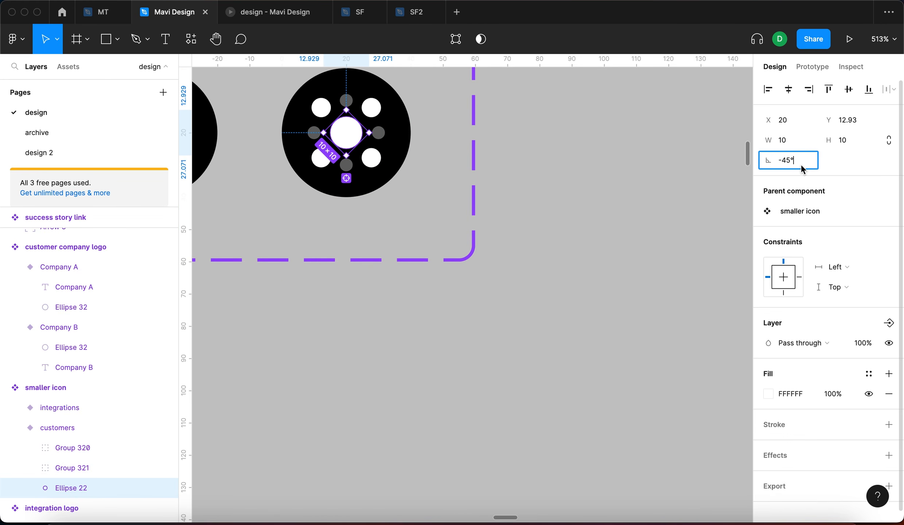
pyautogui.press('Return')
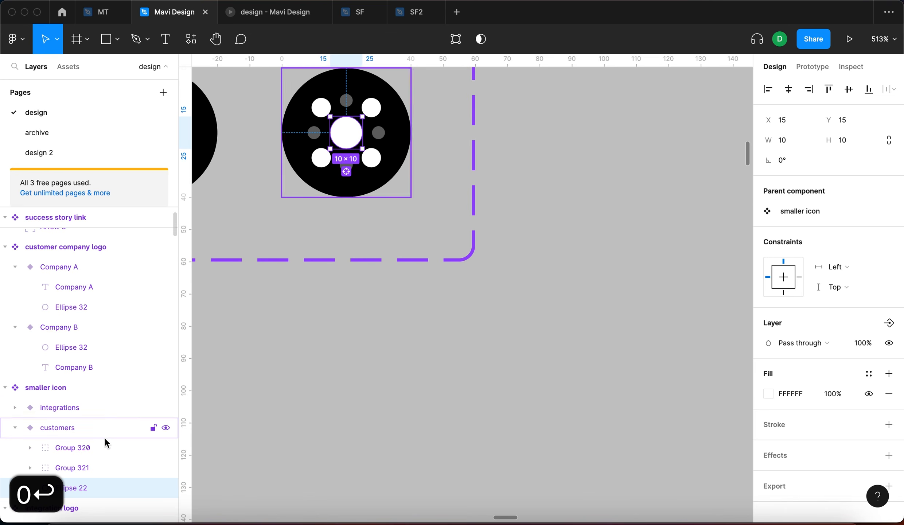
# - Delete the surrounding dot groups, Group 320 and Group 321, from the customers icon variant
pyautogui.click(99, 448)
pyautogui.keyDown('shift'); pyautogui.click(98, 466); pyautogui.keyUp('shift')
pyautogui.press('BackSpace')
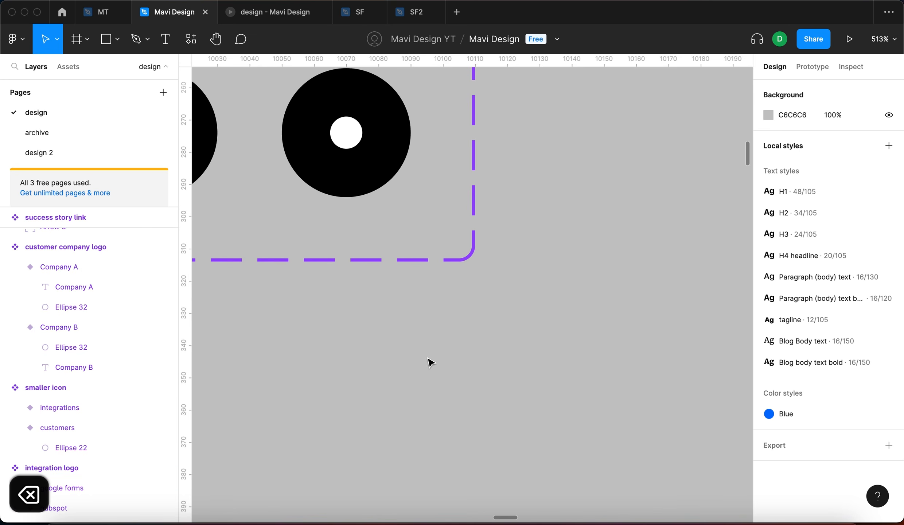
# - Enlarge the white circle in the customers icon to 18 × 18 and move it up to X 11, Y 7 as a head
pyautogui.doubleClick(349, 140)
pyautogui.hscroll(-5, 355, 143)
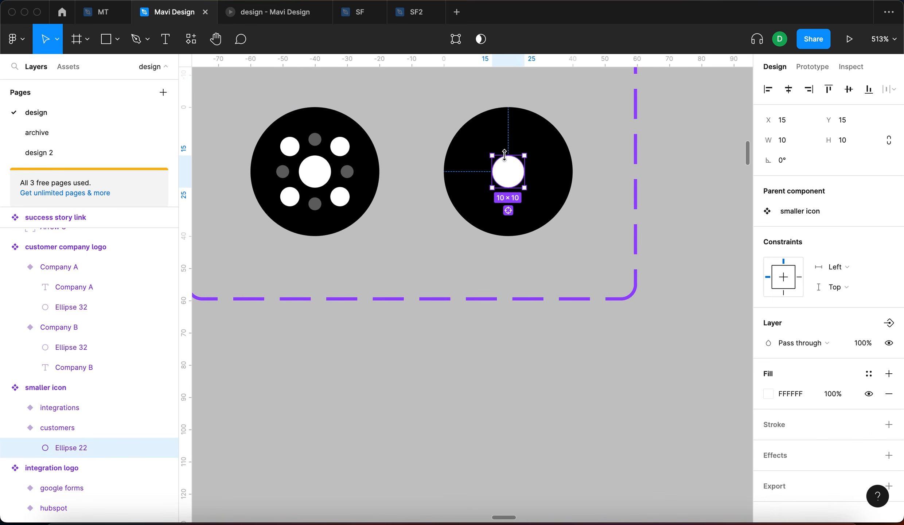
pyautogui.moveTo(508, 155); pyautogui.dragTo(516, 142)
pyautogui.moveTo(510, 178); pyautogui.dragTo(513, 164)
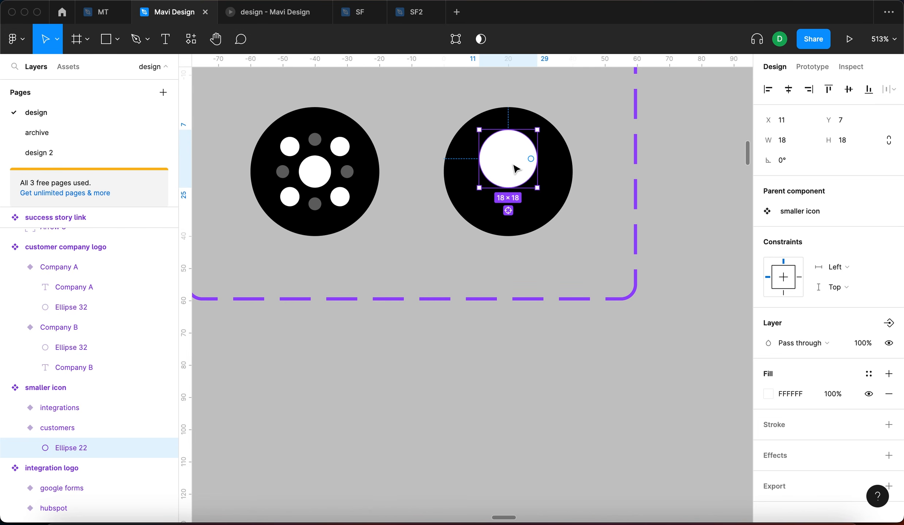
# - Draw a 28 × 20 rectangle directly beneath the head circle in the customers icon, at X 6, Y 25
pyautogui.press('r')
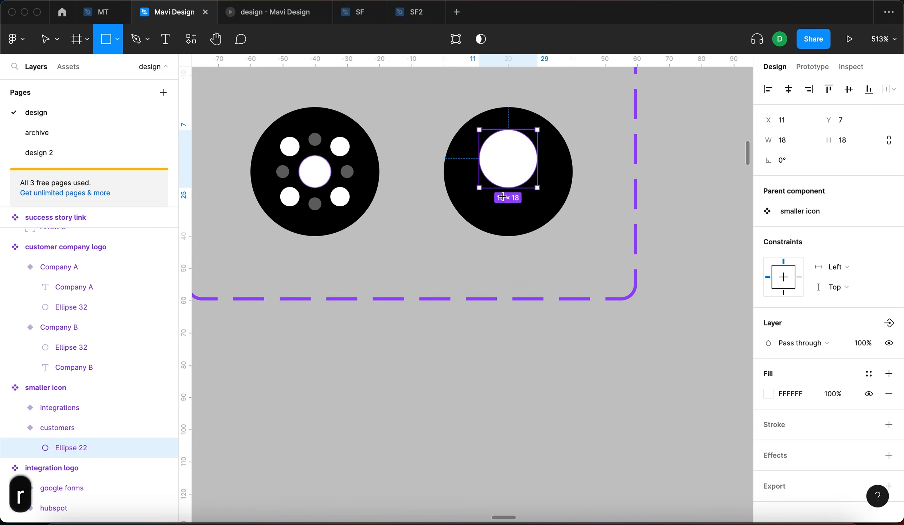
pyautogui.moveTo(451, 184); pyautogui.dragTo(520, 208)
pyautogui.moveTo(514, 266); pyautogui.dragTo(515, 255)
# - Round the customers icon's body rectangle with a corner radius of 15
pyautogui.hotkey('shift', 'Up')
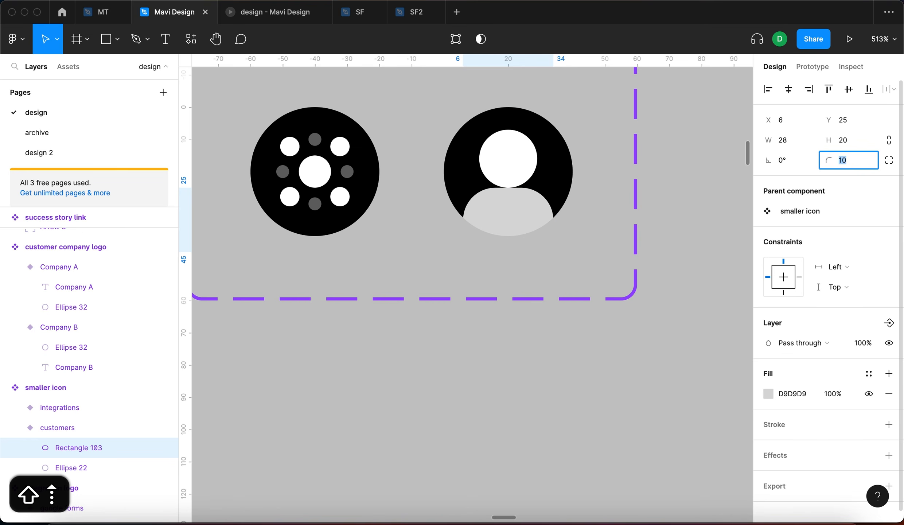
pyautogui.hotkey('shift', 'Up')
pyautogui.hotkey('shift', 'Down')
pyautogui.press('Down')
pyautogui.press('Down')
pyautogui.press('Down')
pyautogui.press('Down')
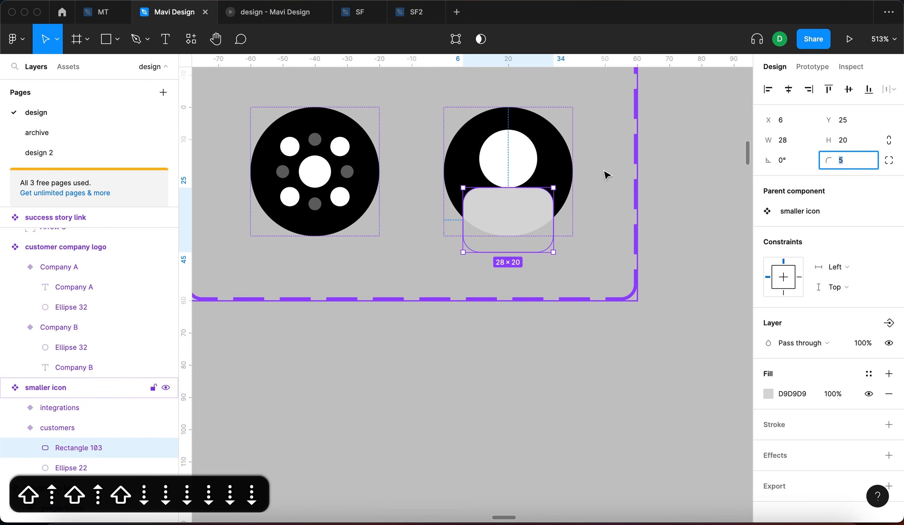
pyautogui.hotkey('shift', 'Up')
pyautogui.press('Return')
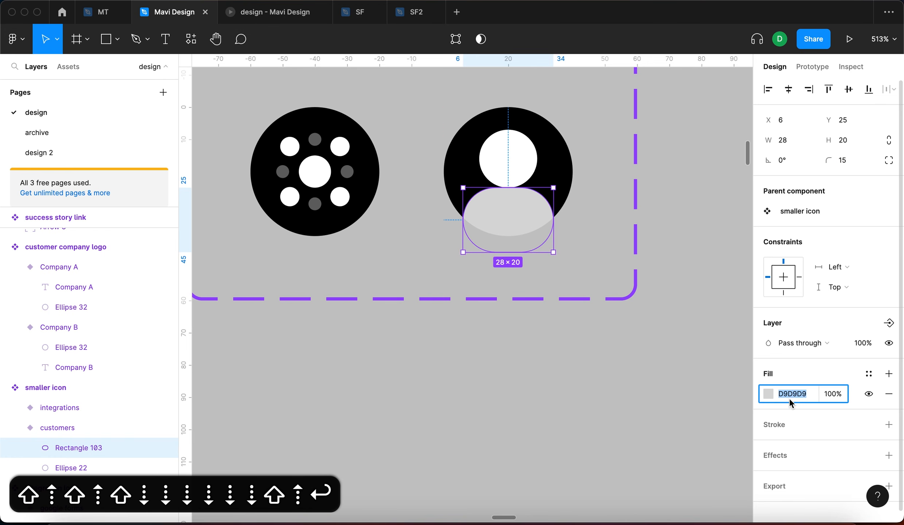
# - Set the body rectangle's fill to FFFFFF at 60% opacity
pyautogui.write('f')
pyautogui.press('Return')
pyautogui.hotkey('shift', 'Down')
pyautogui.hotkey('shift', 'Down')
pyautogui.hotkey('shift', 'Down')
pyautogui.hotkey('shift', 'Down')
pyautogui.hotkey('shift', 'Down')
pyautogui.hotkey('shift', 'Up')
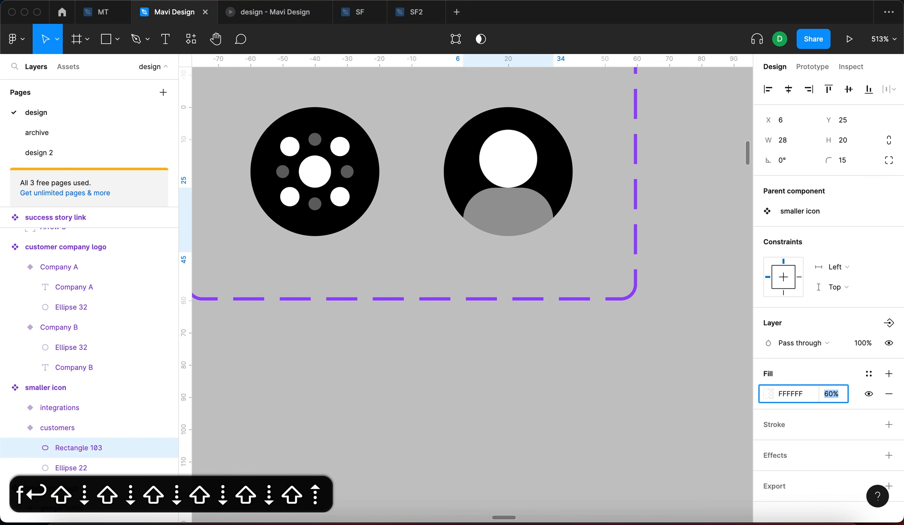
pyautogui.click(605, 397)
pyautogui.scroll(-5, 605, 398)
pyautogui.scroll(4, 558, 347)
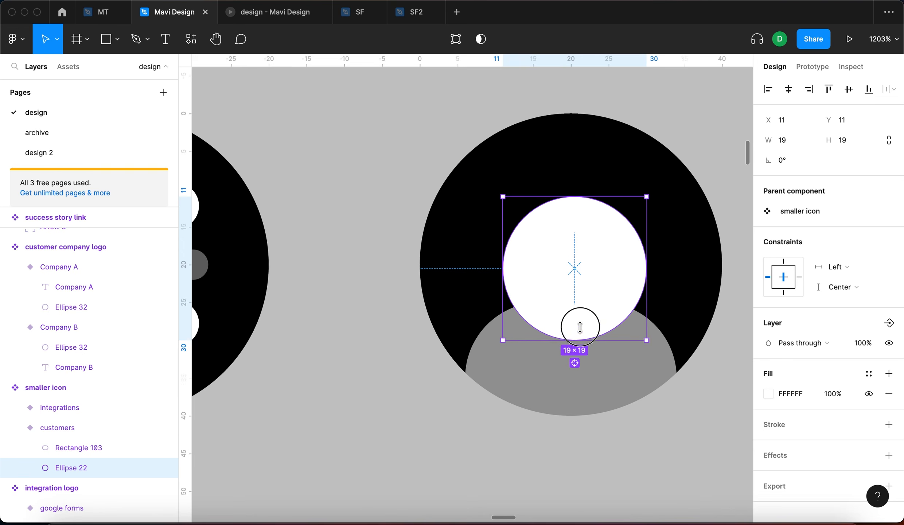
# - Shrink the customers icon's head circle to about 16 × 16, and move head and body up together by 3 px
pyautogui.moveTo(580, 327); pyautogui.dragTo(579, 314)
pyautogui.scroll(-3, 671, 292)
pyautogui.press('super+a')
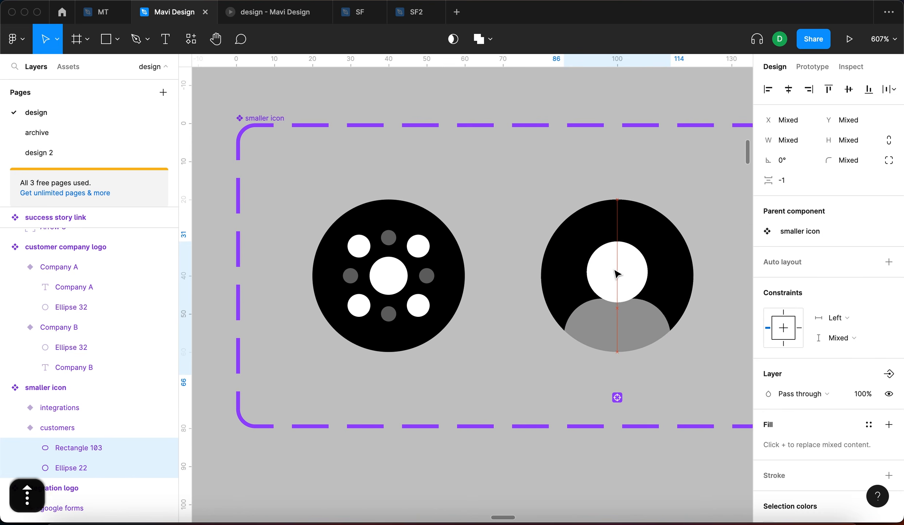
pyautogui.press('Up')
pyautogui.press('Down')
pyautogui.press('Down')
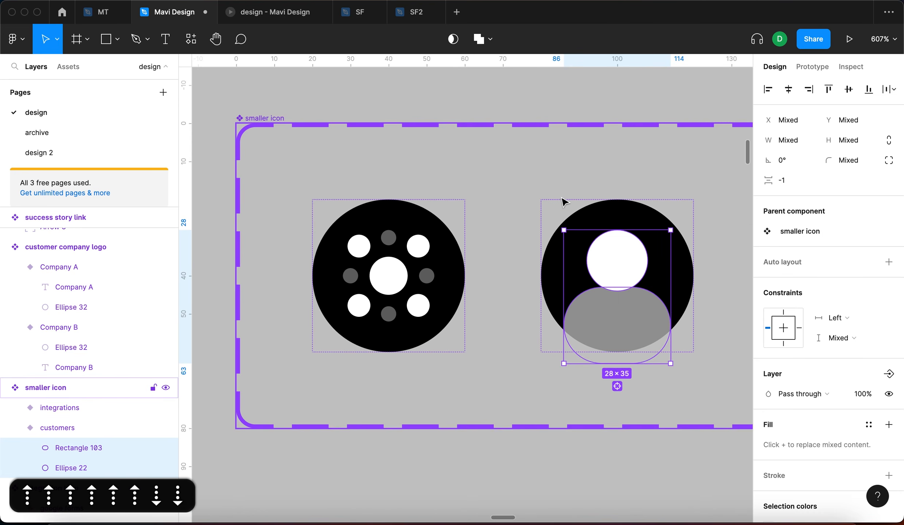
# - Stretch the customers icon's body rectangle further down past the edge of the black circle
pyautogui.click(649, 308)
pyautogui.moveTo(625, 365); pyautogui.dragTo(626, 380)
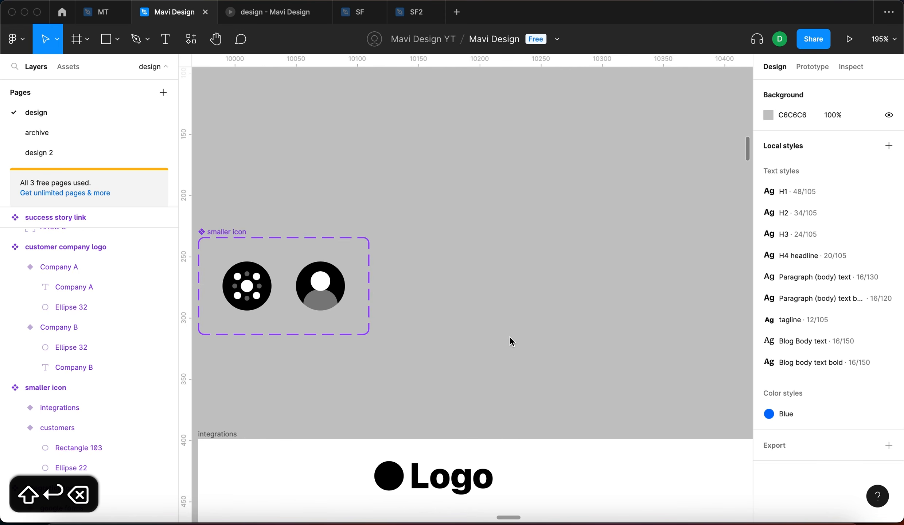
# - Switch the smaller icon above the Customers headline on the customers page to the customers variant
pyautogui.scroll(-3, 509, 336)
pyautogui.hscroll(10, 509, 336)
pyautogui.scroll(-6, 509, 335)
pyautogui.hscroll(10, 509, 335)
pyautogui.scroll(-5, 509, 335)
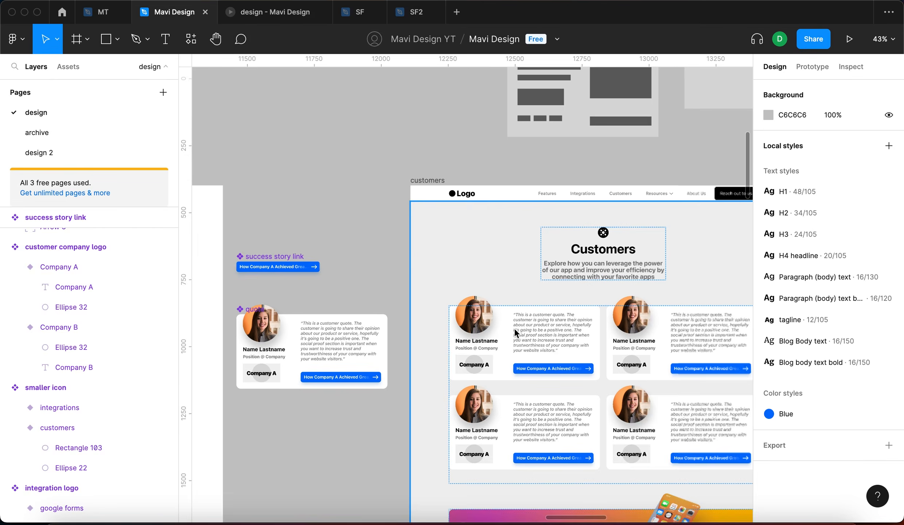
pyautogui.scroll(6, 511, 227)
pyautogui.doubleClick(390, 235)
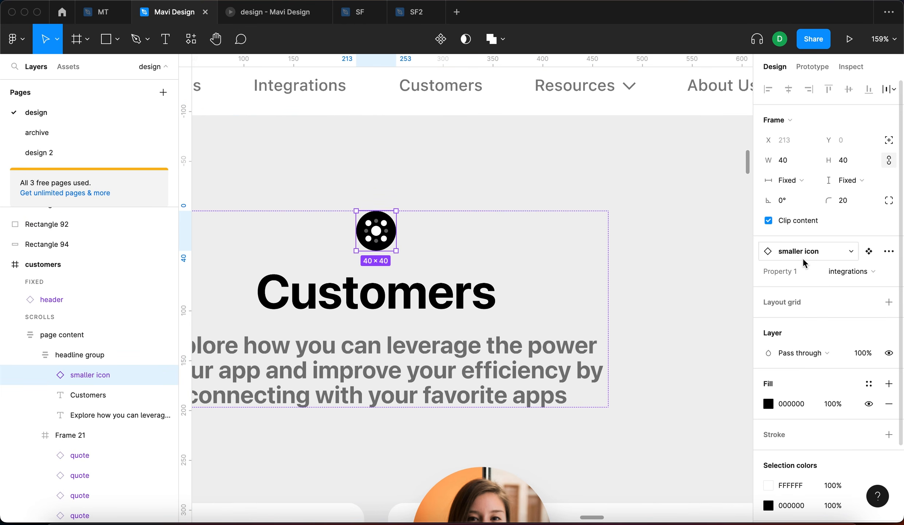
pyautogui.click(841, 263)
pyautogui.click(838, 284)
pyautogui.scroll(-5, 683, 231)
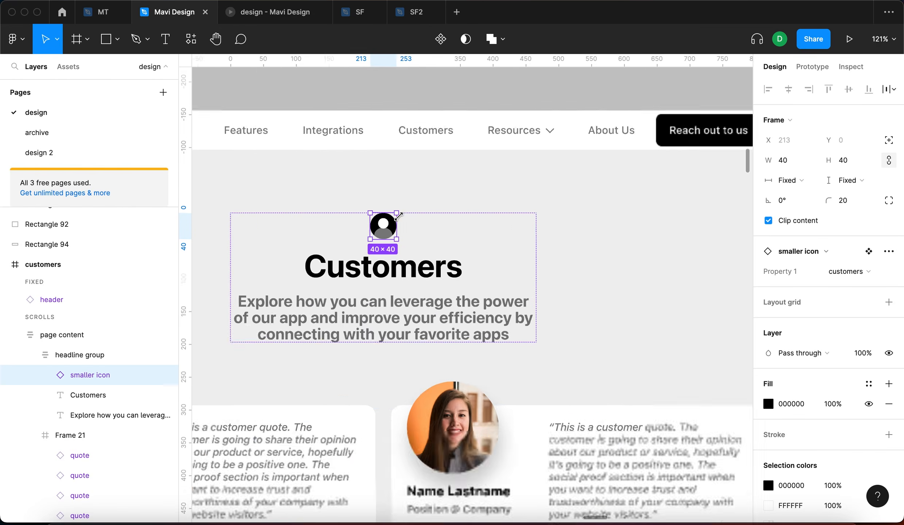
pyautogui.click(681, 227)
# - Switch to the prototype preview, restart it and open the Customers page from the site header
pyautogui.scroll(5, 400, 255)
pyautogui.scroll(-5, 401, 248)
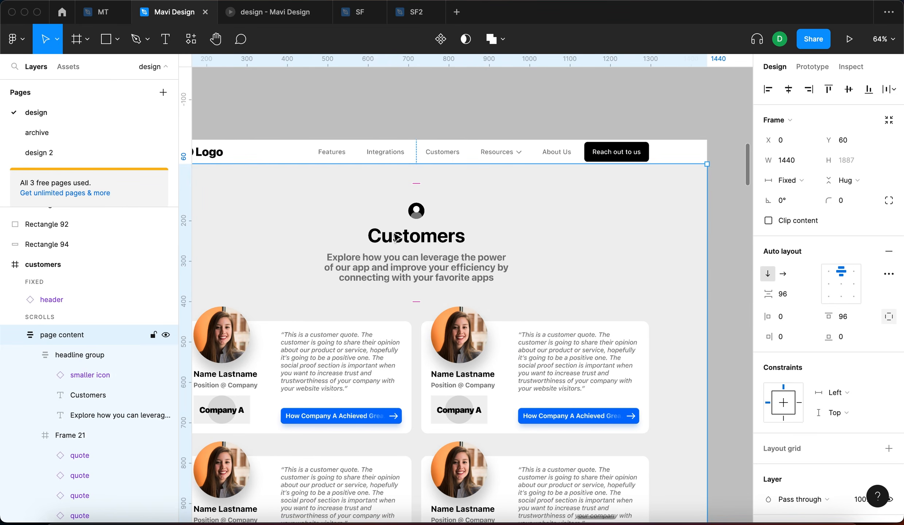
pyautogui.hscroll(-3, 407, 253)
pyautogui.scroll(-3, 411, 252)
pyautogui.press('Escape')
pyautogui.hotkey('ctrl', 'Tab')
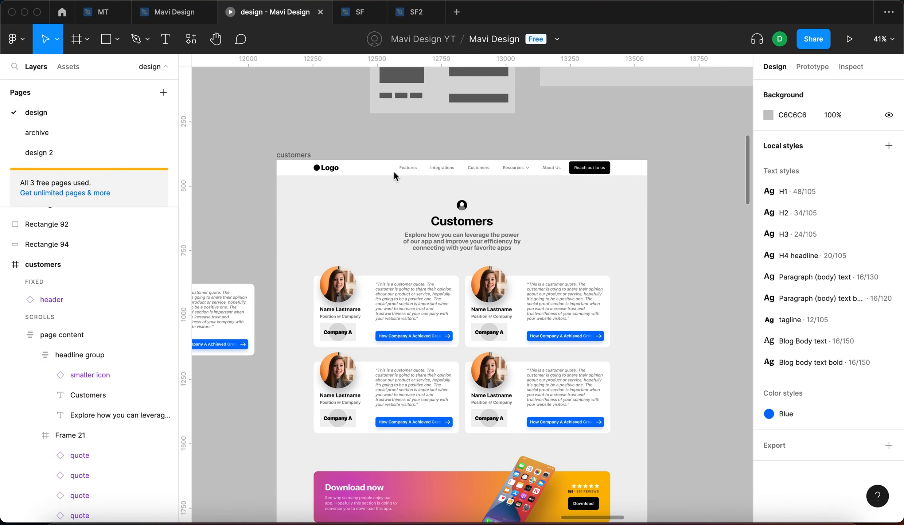
pyautogui.click(626, 271)
pyautogui.press('r')
pyautogui.press('r')
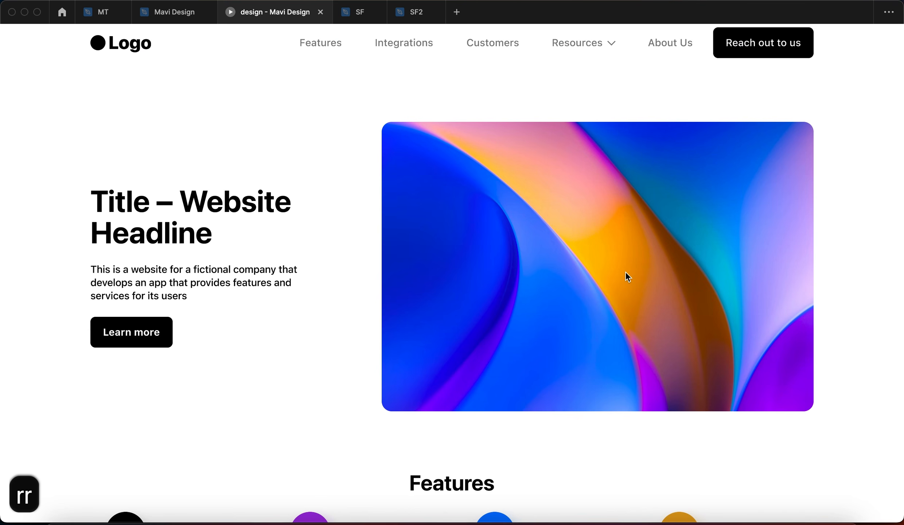
pyautogui.click(486, 44)
# - Review the Customers page preview, from the headline icon and quote cards down to the download banner
pyautogui.scroll(-10, 604, 247)
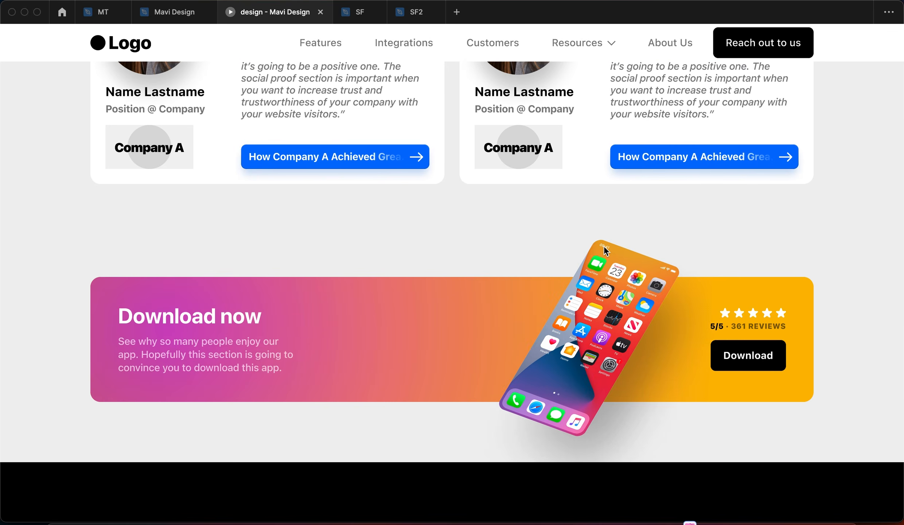
pyautogui.scroll(10, 604, 248)
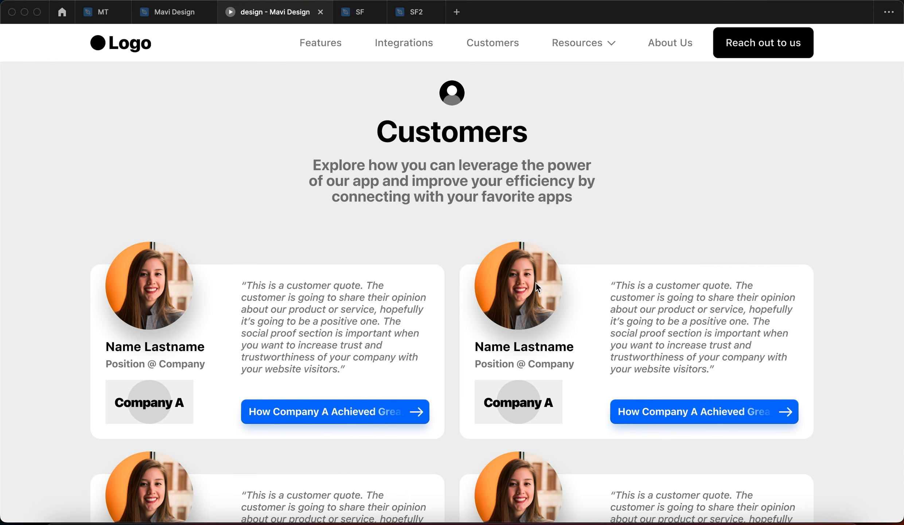
pyautogui.scroll(-8, 464, 229)
pyautogui.scroll(5, 437, 277)
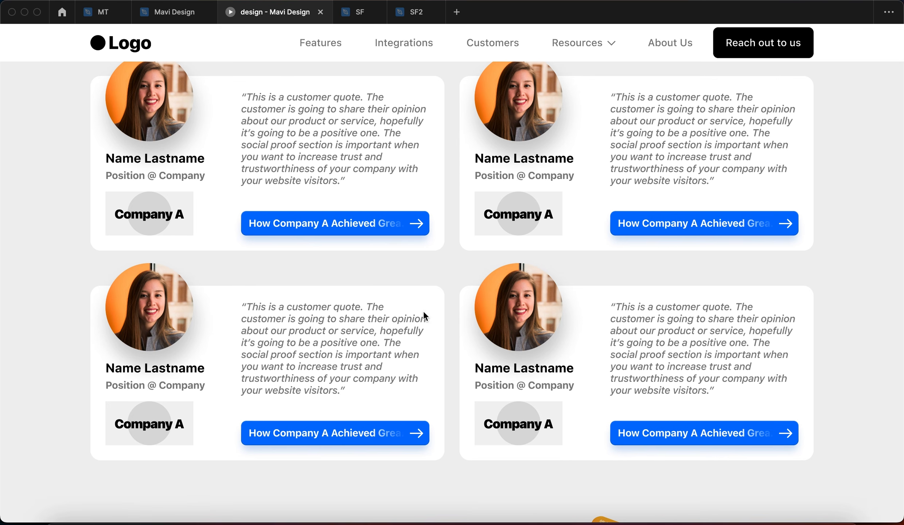
pyautogui.scroll(-5, 426, 283)
pyautogui.scroll(7, 385, 224)
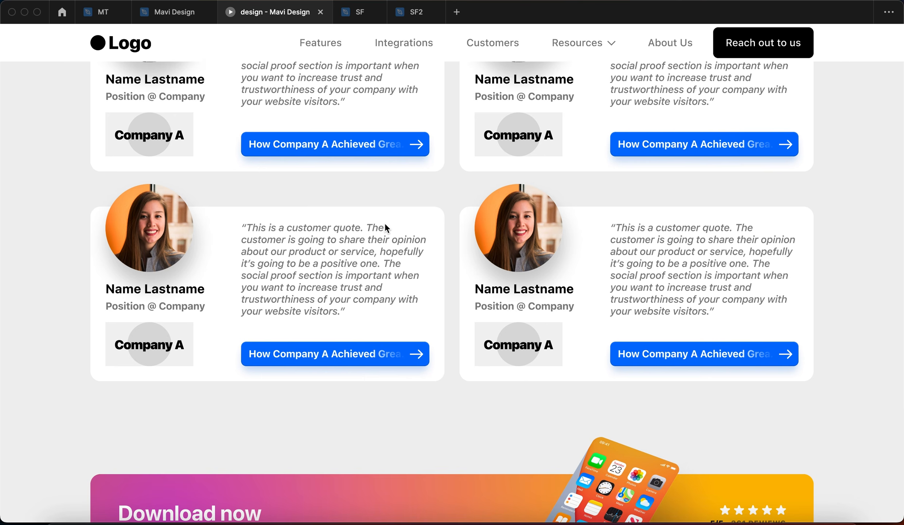
pyautogui.scroll(-2, 385, 225)
# - Return to the design file and set the customer photo of the upper-right quote card to person 2
pyautogui.click(180, 12)
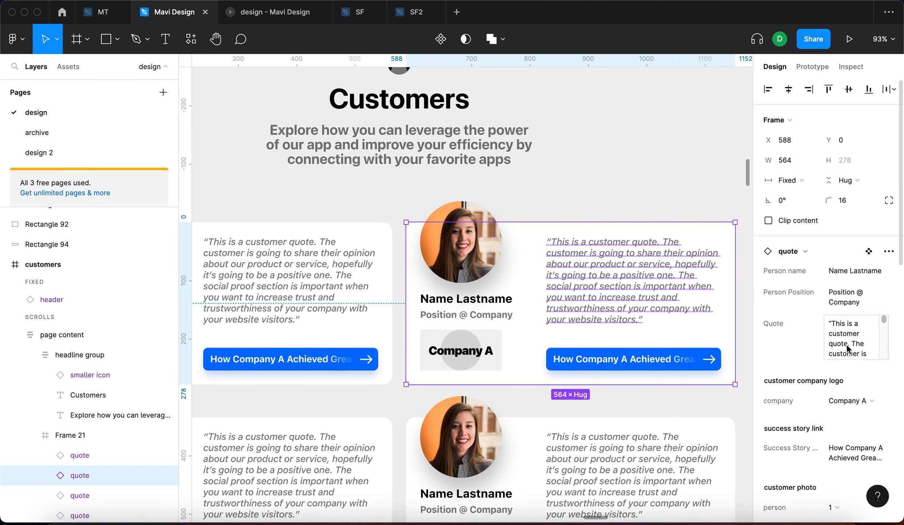
pyautogui.scroll(-2, 852, 399)
pyautogui.click(843, 472)
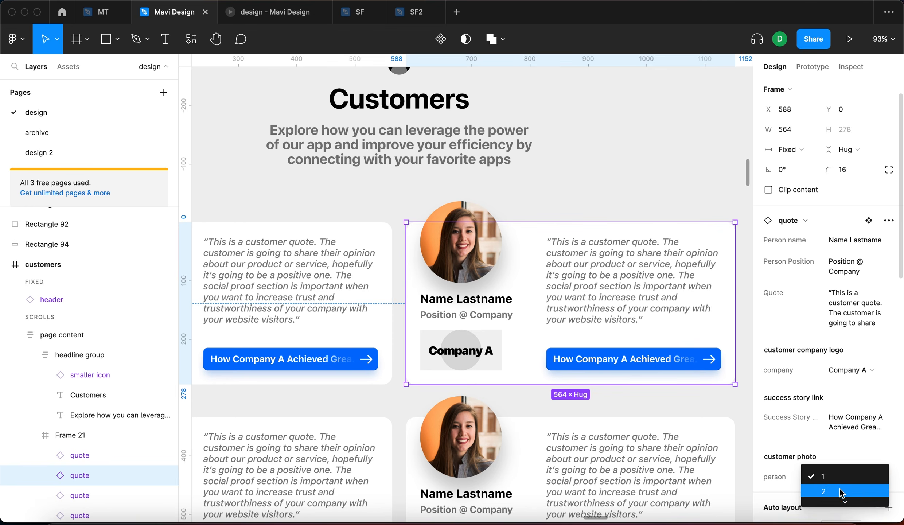
pyautogui.click(839, 490)
# - Set the lower-left quote card's customer photo to person 3 and give the lower-right card the photo of the man with glasses
pyautogui.scroll(-2, 359, 430)
pyautogui.hscroll(-2, 359, 430)
pyautogui.click(690, 443)
pyautogui.click(842, 448)
pyautogui.click(839, 487)
pyautogui.scroll(-4, 446, 255)
# - Set the customer company logo to Company B on the upper-right and lower-left quote cards
pyautogui.click(594, 215)
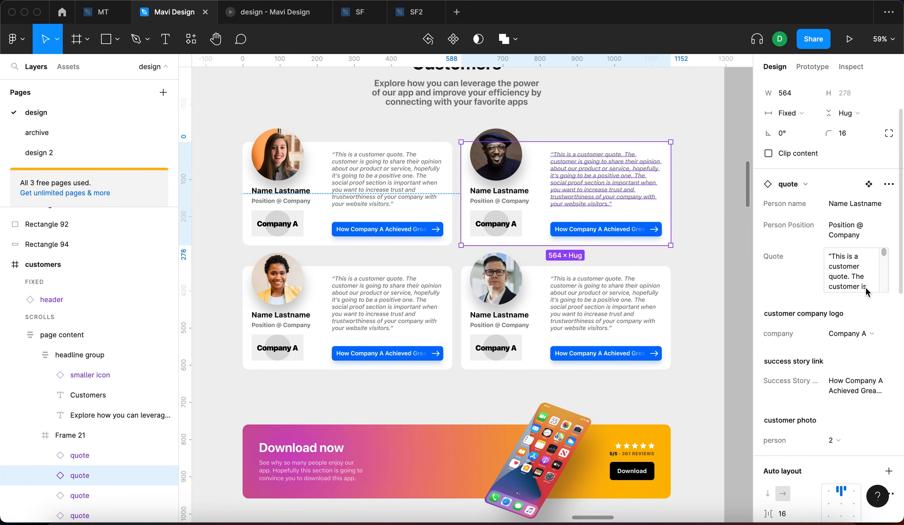
pyautogui.click(853, 334)
pyautogui.click(850, 348)
pyautogui.click(398, 313)
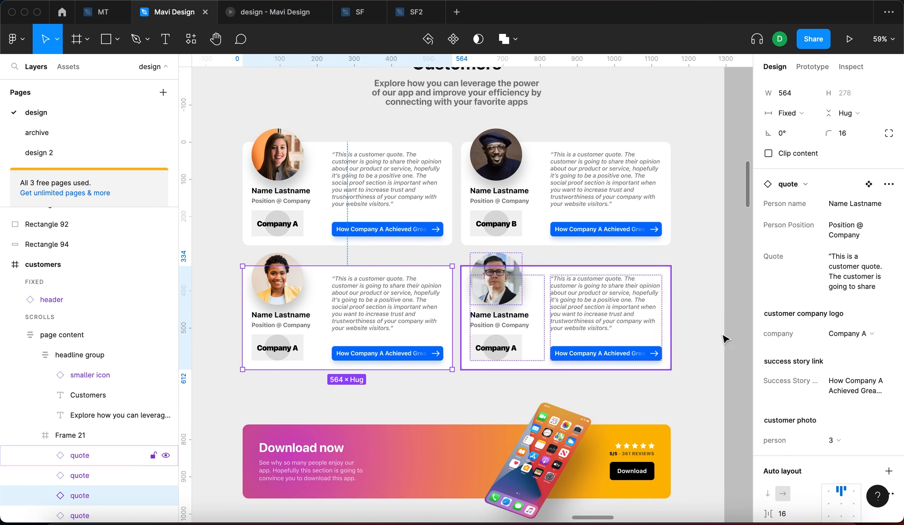
pyautogui.click(852, 333)
pyautogui.click(849, 347)
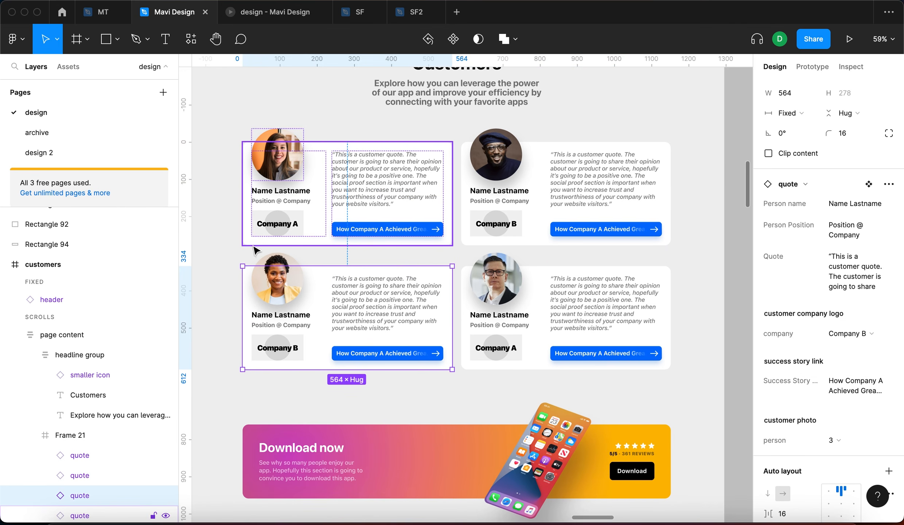
pyautogui.click(237, 247)
# - Shorten Frame 21, which holds the four quote cards, from its lower edge to a height of 612
pyautogui.scroll(4, 297, 214)
pyautogui.hscroll(-2, 297, 214)
pyautogui.doubleClick(297, 214)
pyautogui.scroll(-2, 564, 296)
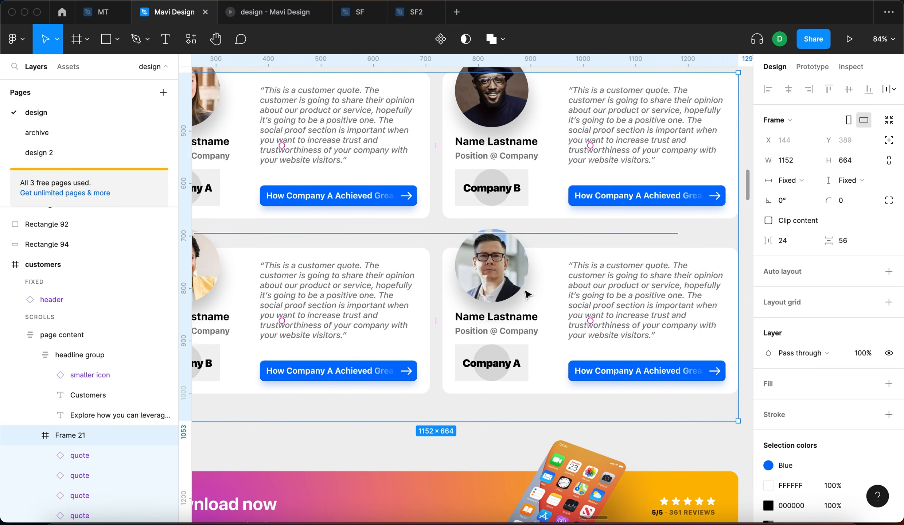
pyautogui.hscroll(-2, 527, 293)
pyautogui.scroll(-1, 527, 294)
pyautogui.scroll(-5, 603, 301)
pyautogui.moveTo(543, 364); pyautogui.dragTo(551, 349)
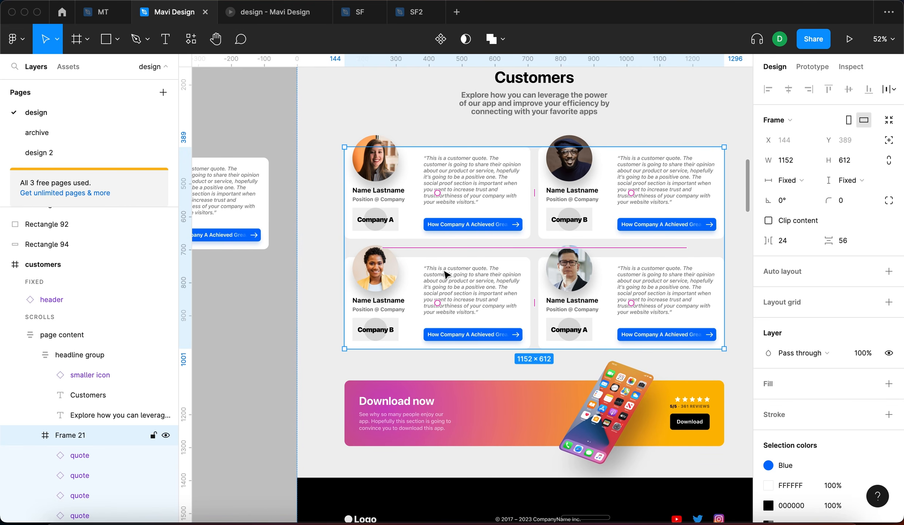
pyautogui.scroll(5, 558, 343)
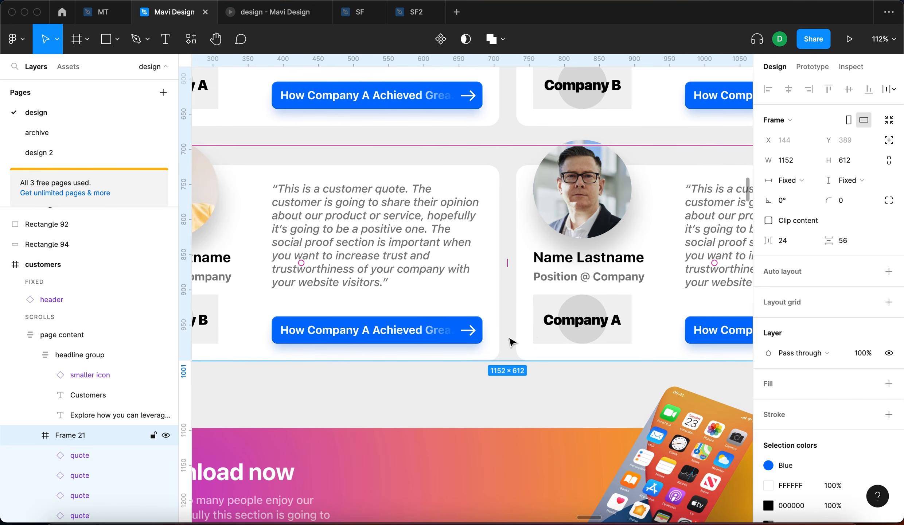
pyautogui.click(542, 344)
pyautogui.scroll(-5, 540, 339)
pyautogui.click(284, 380)
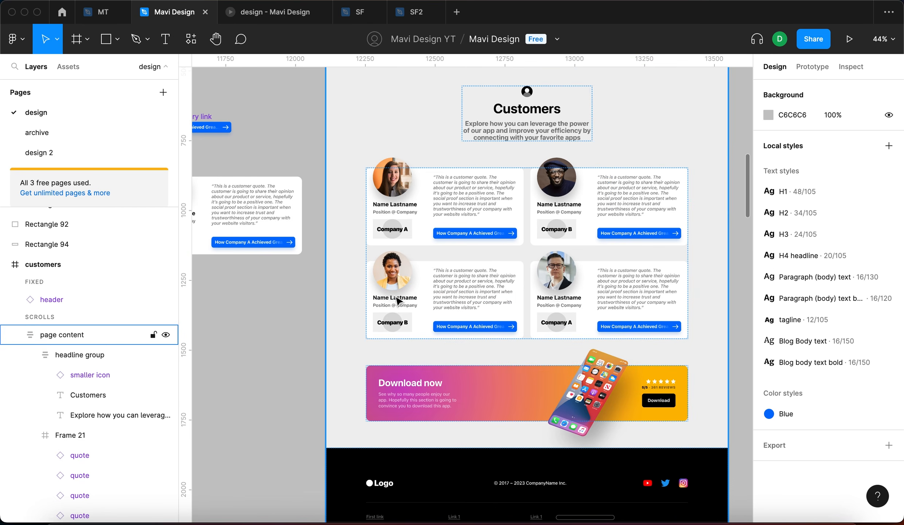
# - Move the two lower quote cards vertically together until the gap between the card rows is 60
pyautogui.scroll(3, 421, 304)
pyautogui.keyDown('super'); pyautogui.click(552, 342); pyautogui.keyUp('super')
pyautogui.keyDown('shift'); pyautogui.click(440, 337); pyautogui.keyUp('shift')
pyautogui.scroll(5, 567, 319)
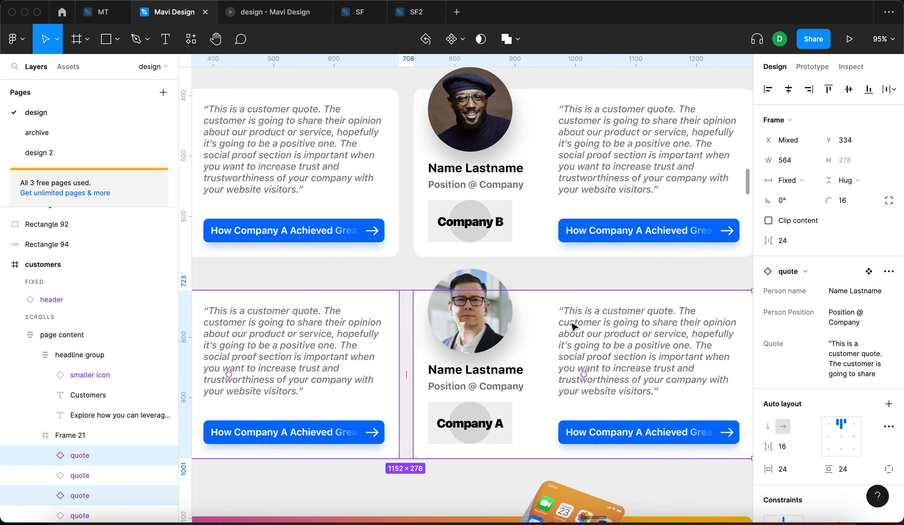
pyautogui.scroll(-14, 467, 190)
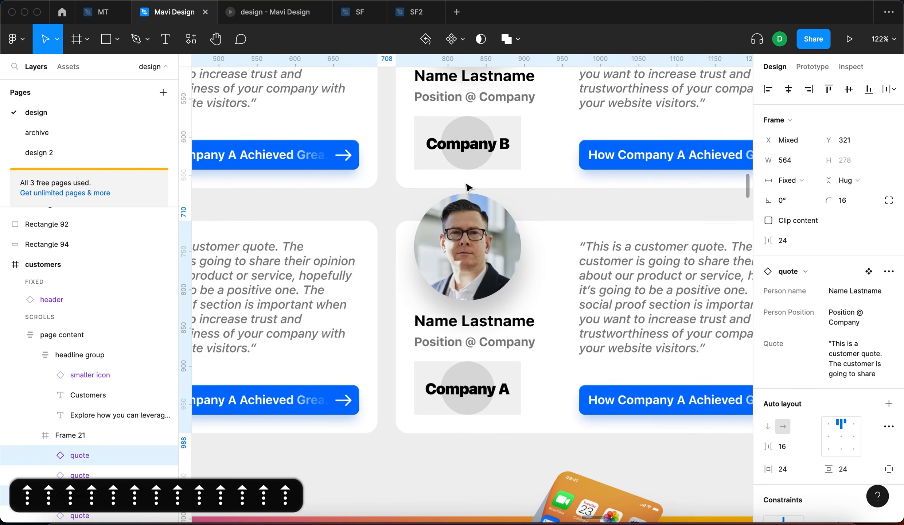
pyautogui.scroll(12, 468, 189)
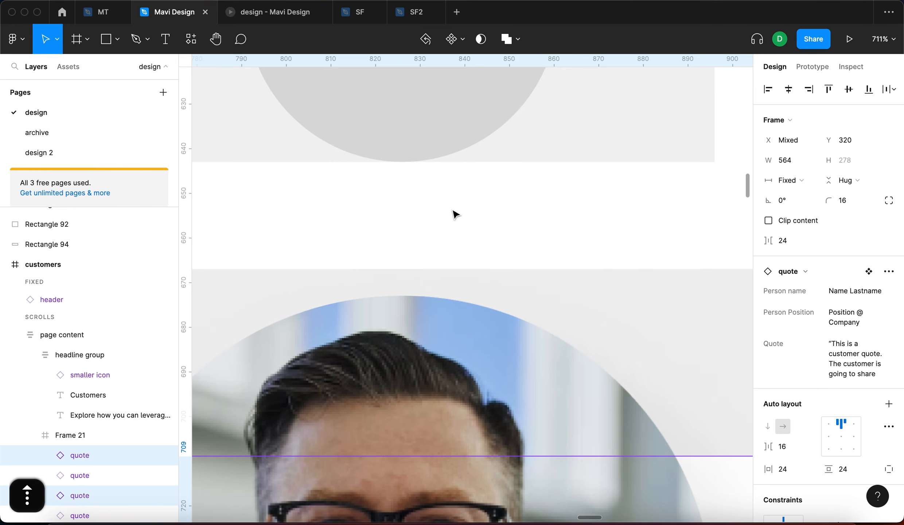
pyautogui.scroll(-12, 456, 215)
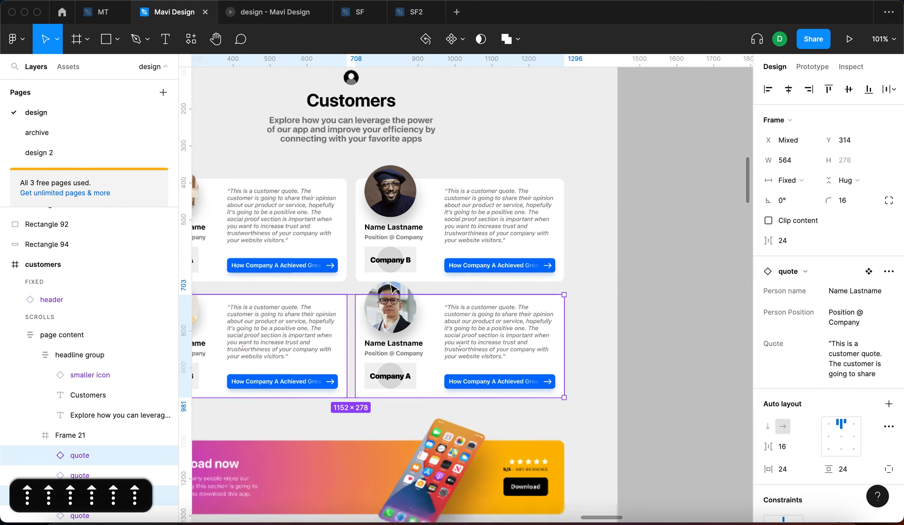
pyautogui.scroll(6, 392, 289)
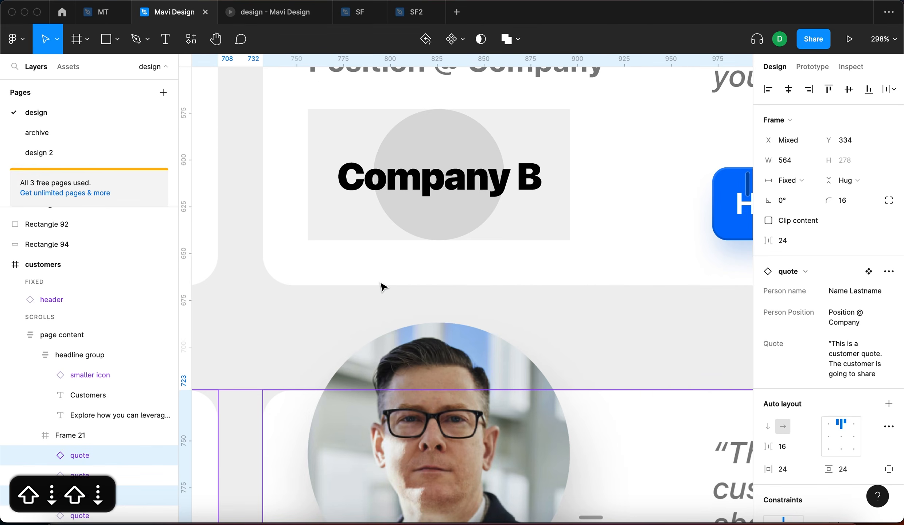
pyautogui.scroll(-6, 381, 287)
pyautogui.click(649, 345)
# - Extend Frame 21 to a height of 616 so its lower edge meets the bottom of the quote cards
pyautogui.hscroll(-5, 649, 345)
pyautogui.click(584, 299)
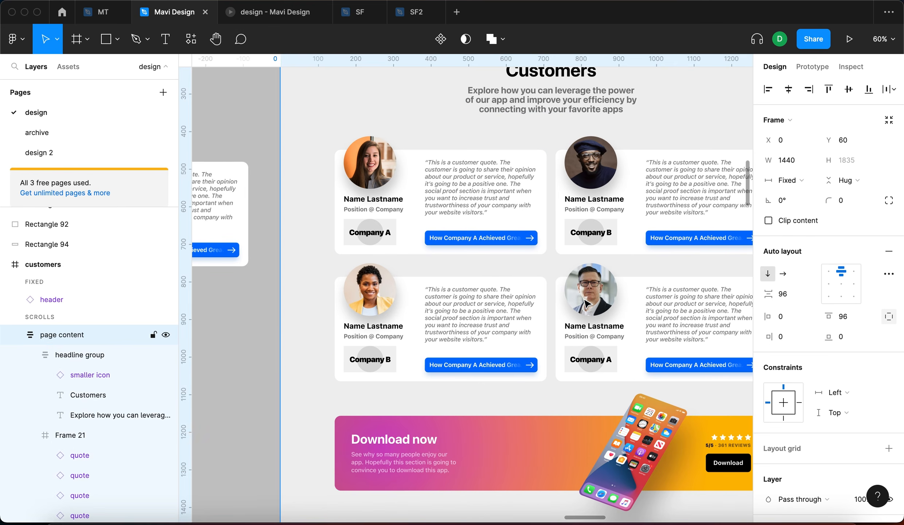
pyautogui.doubleClick(621, 328)
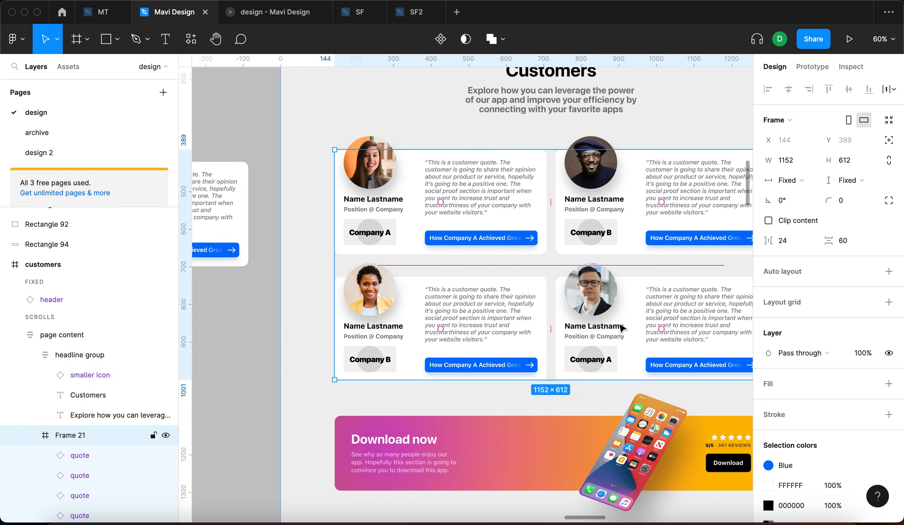
pyautogui.scroll(10, 621, 328)
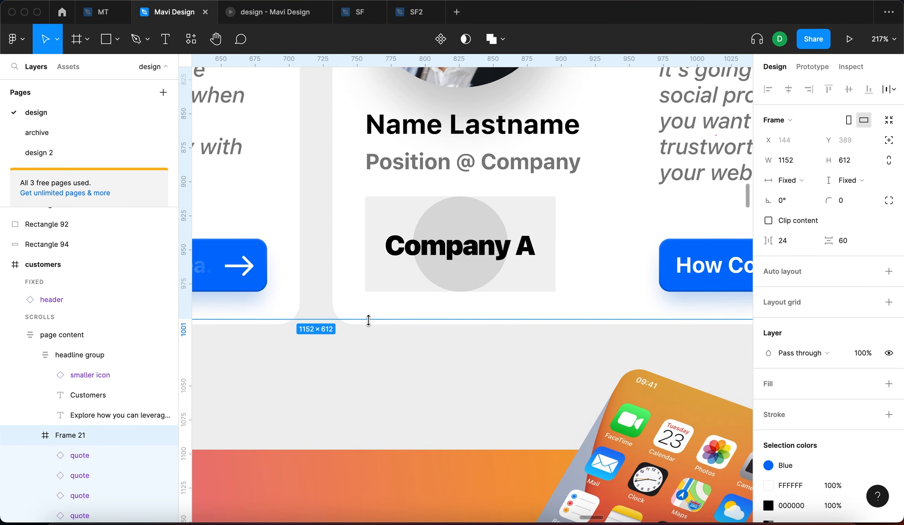
pyautogui.moveTo(368, 322); pyautogui.dragTo(367, 324)
pyautogui.scroll(-8, 368, 324)
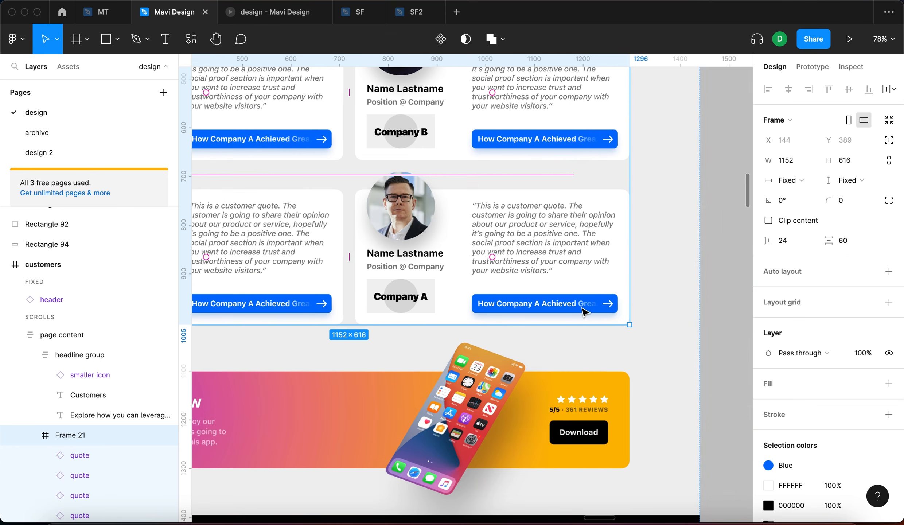
pyautogui.scroll(-4, 625, 304)
pyautogui.click(682, 280)
pyautogui.hscroll(-3, 682, 280)
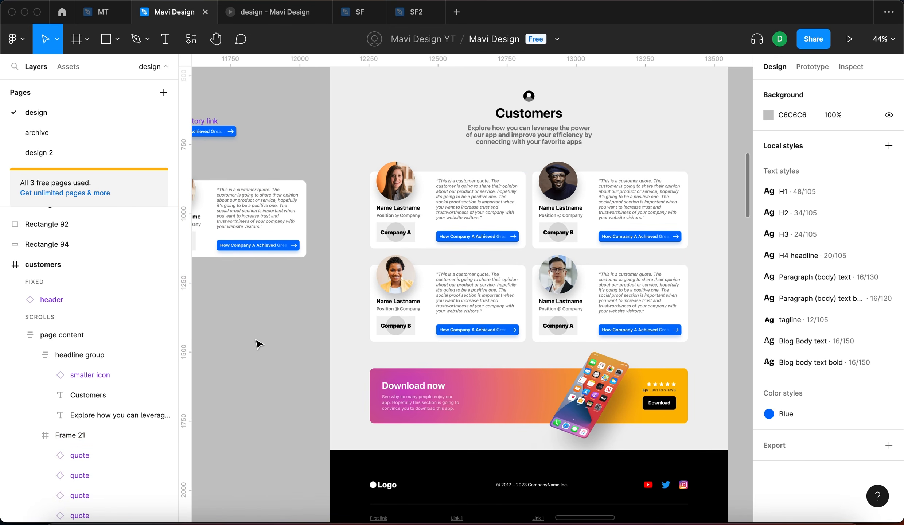
pyautogui.hscroll(2, 259, 345)
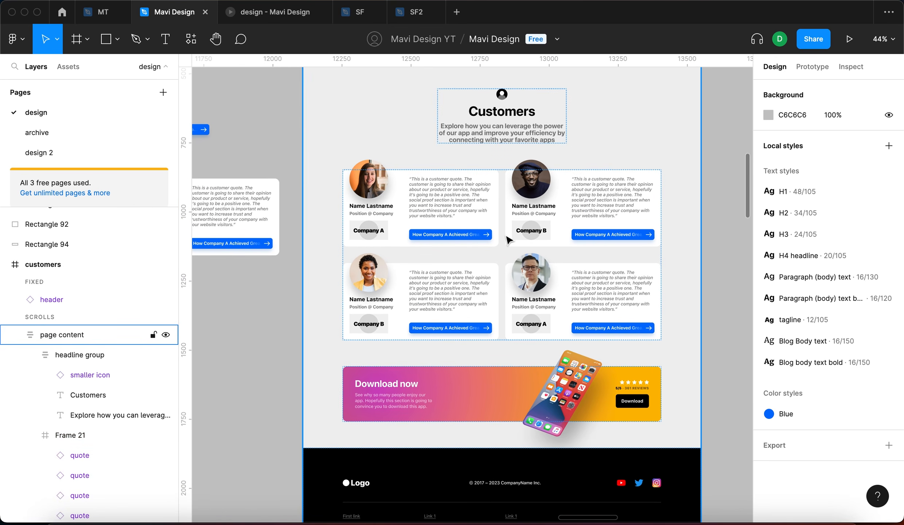
pyautogui.scroll(4, 536, 263)
pyautogui.scroll(-3, 535, 263)
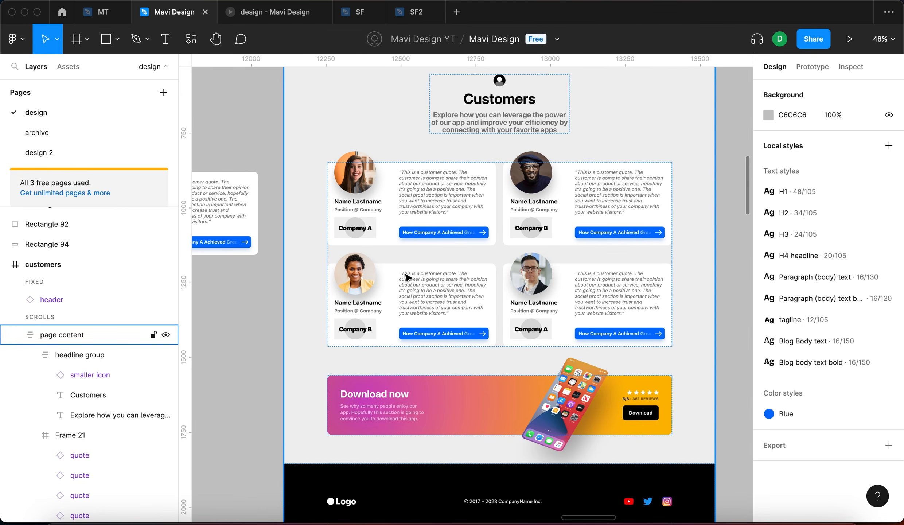
pyautogui.moveTo(404, 273); pyautogui.dragTo(450, 255)
pyautogui.hscroll(-5, 414, 331)
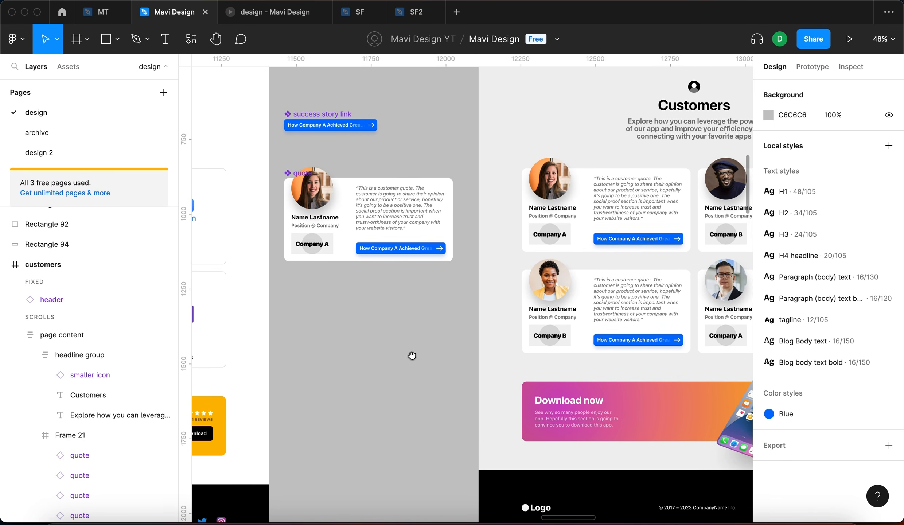
# - Add a second variant to the quote component and name it hover
pyautogui.click(405, 234)
pyautogui.click(402, 323)
pyautogui.scroll(2, 365, 314)
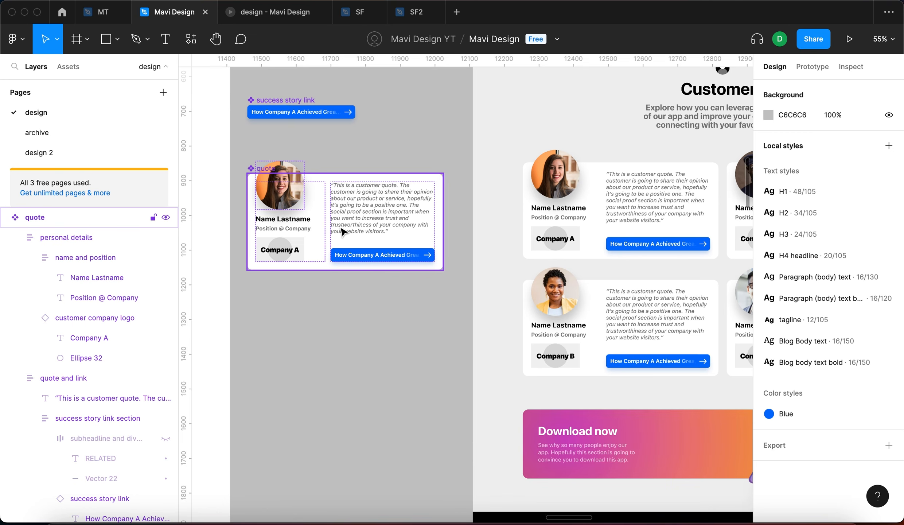
pyautogui.click(348, 270)
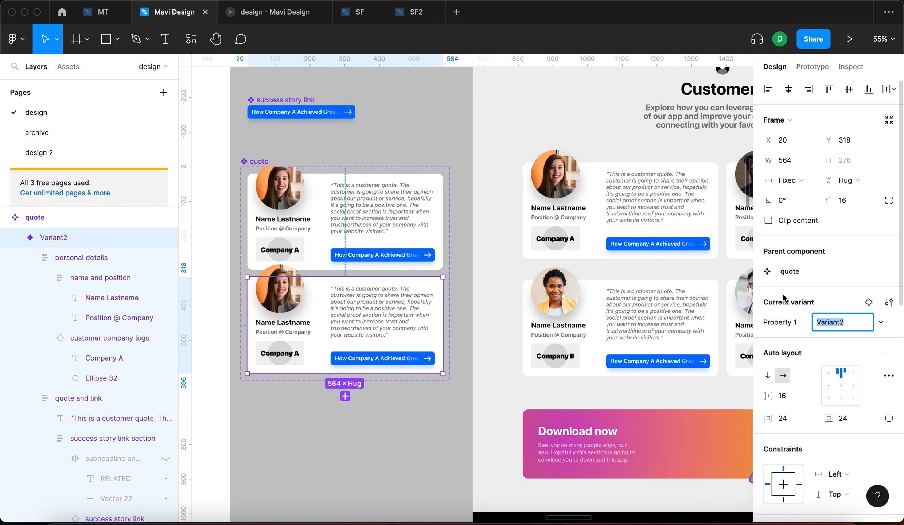
pyautogui.write('hover')
pyautogui.press('Return')
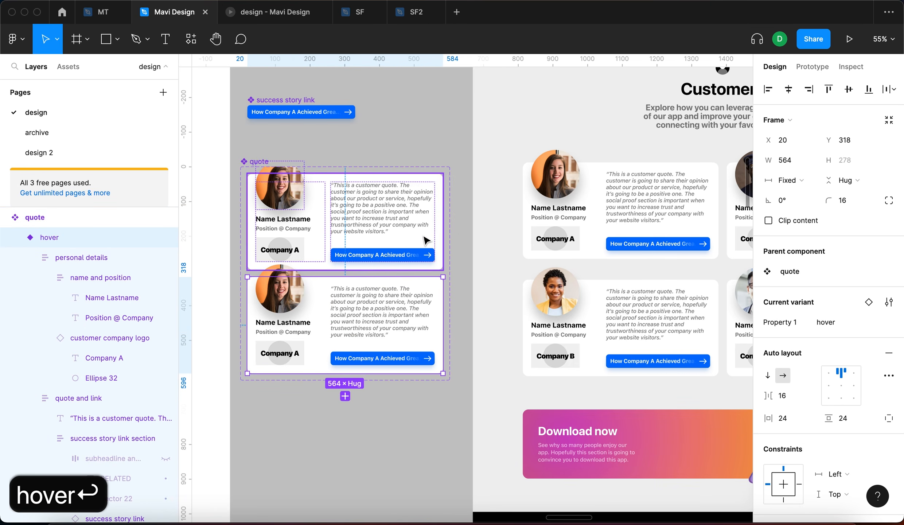
# - Rename the quote component set's variant property as state
pyautogui.click(333, 322)
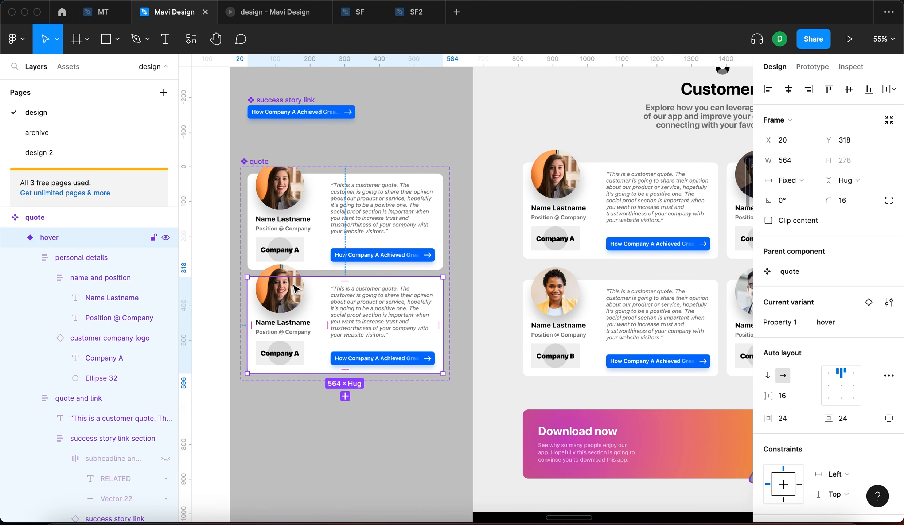
pyautogui.click(250, 162)
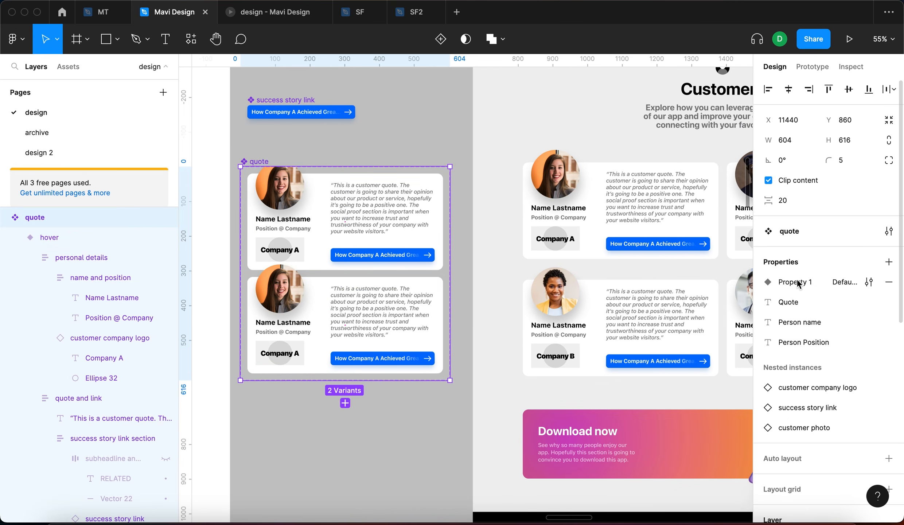
pyautogui.click(786, 277)
pyautogui.click(850, 281)
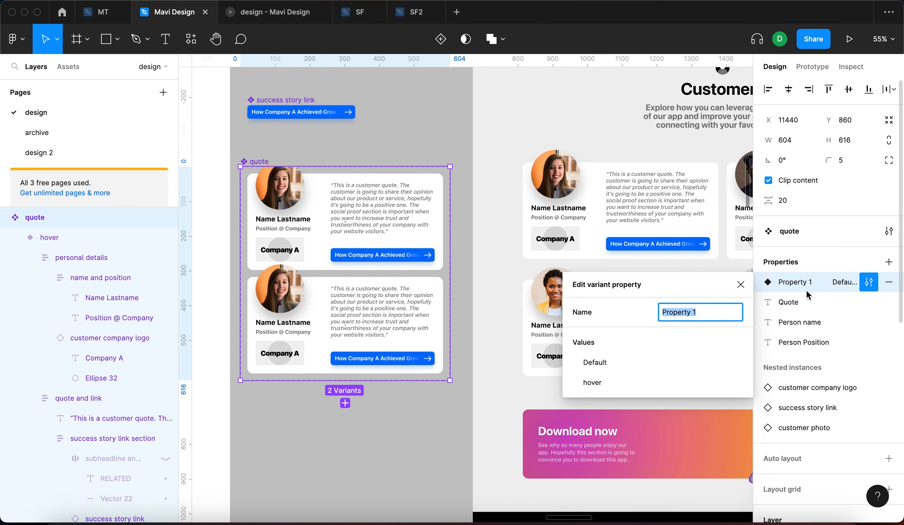
pyautogui.write('state')
pyautogui.press('Return')
pyautogui.click(431, 149)
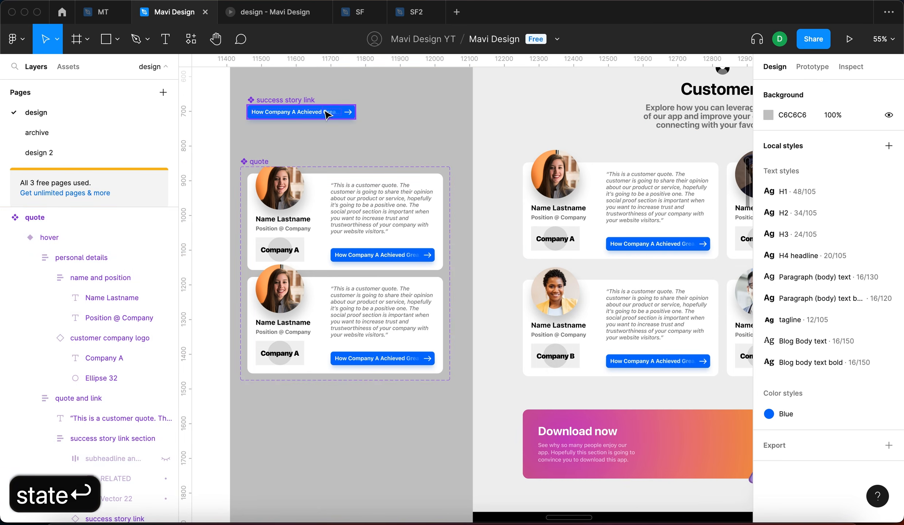
# - Add a second variant to the success story link component and reposition the set above the quote component set
pyautogui.click(269, 104)
pyautogui.scroll(5, 271, 108)
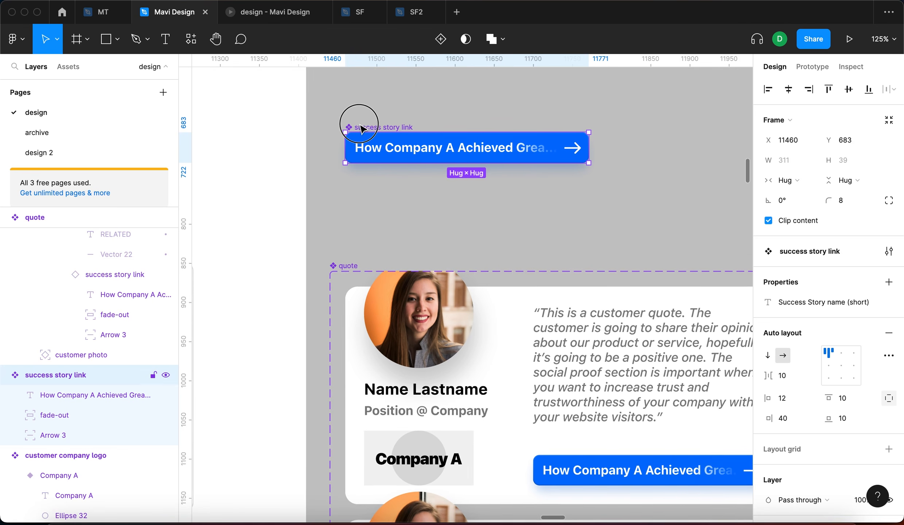
pyautogui.moveTo(361, 127); pyautogui.dragTo(345, 131)
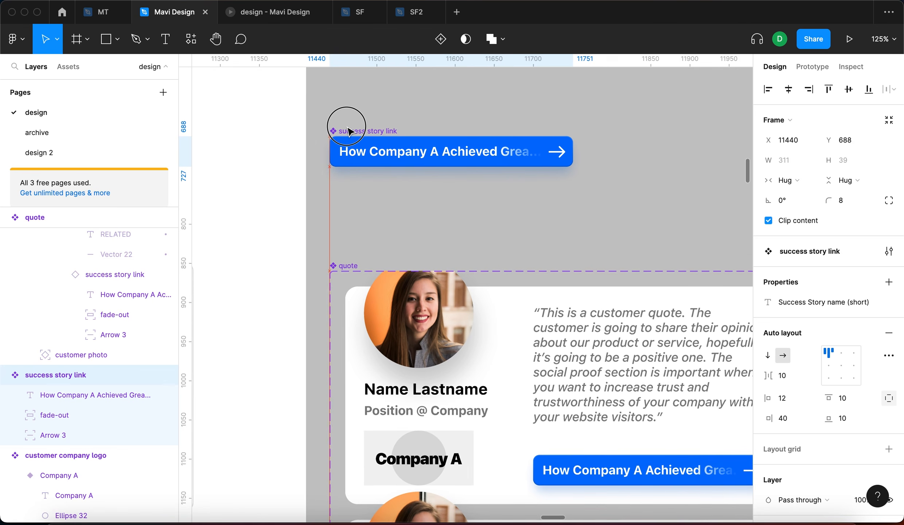
pyautogui.click(443, 43)
pyautogui.moveTo(373, 117); pyautogui.dragTo(395, 123)
# - Name the new success story link variant hover
pyautogui.click(842, 322)
pyautogui.write('hov')
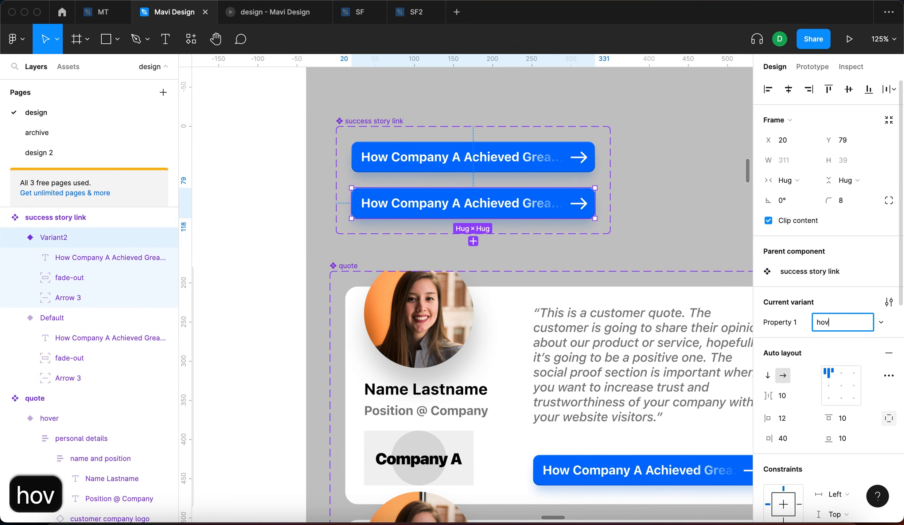
pyautogui.write('er')
pyautogui.press('Return')
# - Rename the success story link component set's variant property as state
pyautogui.click(524, 169)
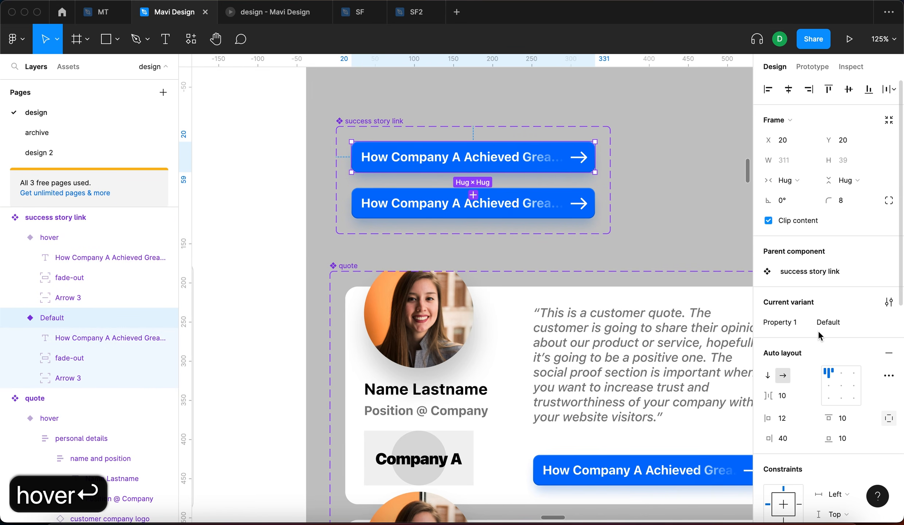
pyautogui.hotkey('shift', 'Return')
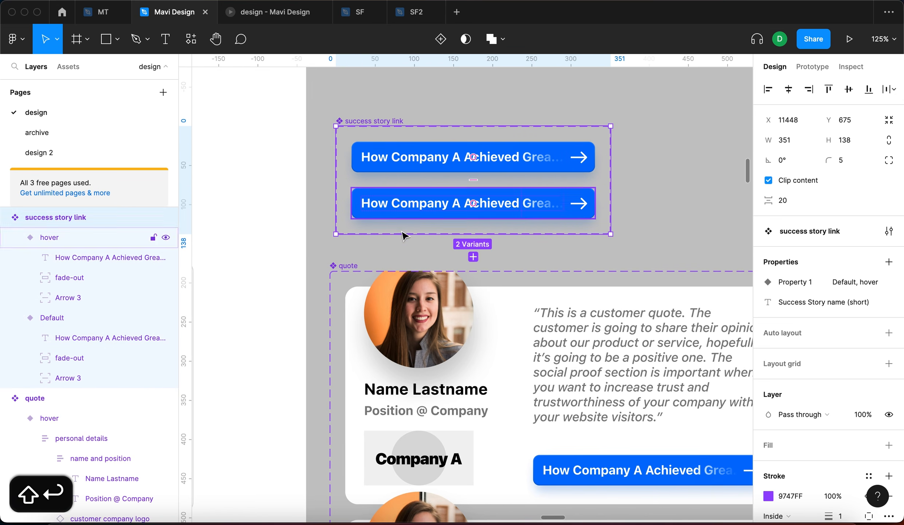
pyautogui.scroll(-5, 399, 226)
pyautogui.scroll(5, 415, 227)
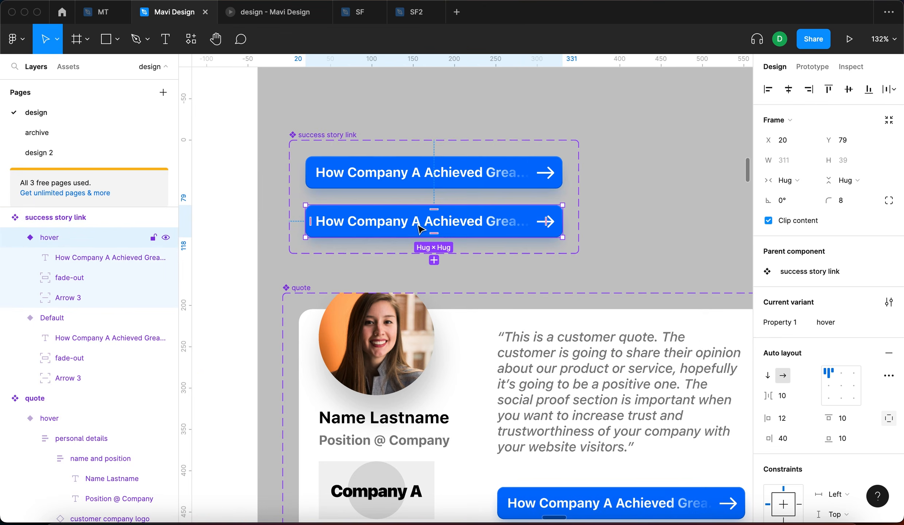
pyautogui.click(429, 177)
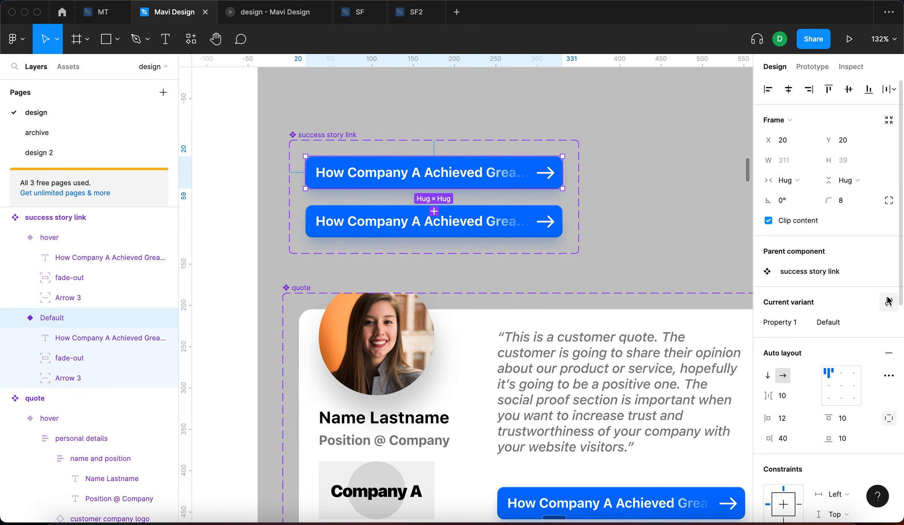
pyautogui.click(647, 181)
pyautogui.click(325, 135)
pyautogui.click(868, 282)
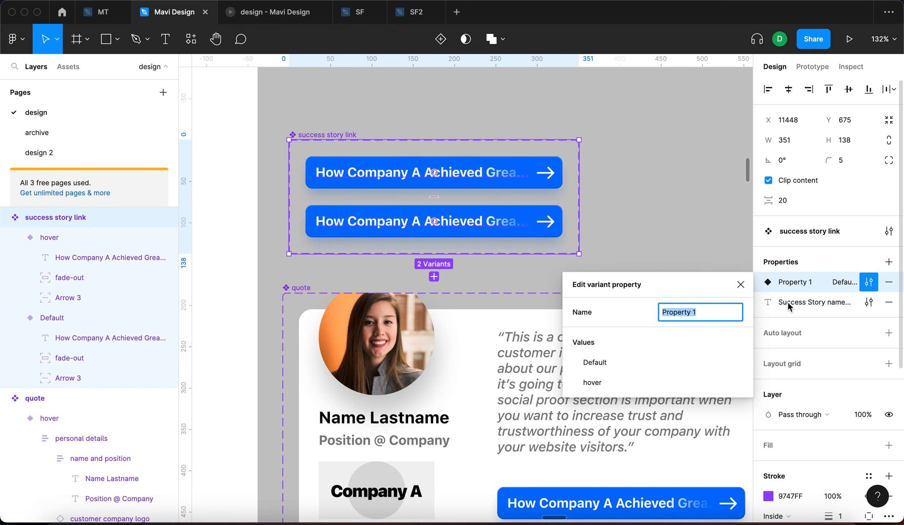
pyautogui.write('state')
pyautogui.press('Return')
pyautogui.click(650, 192)
# - Hide the drop shadow and the stroke on the Default variant of the success story link
pyautogui.scroll(-4, 650, 192)
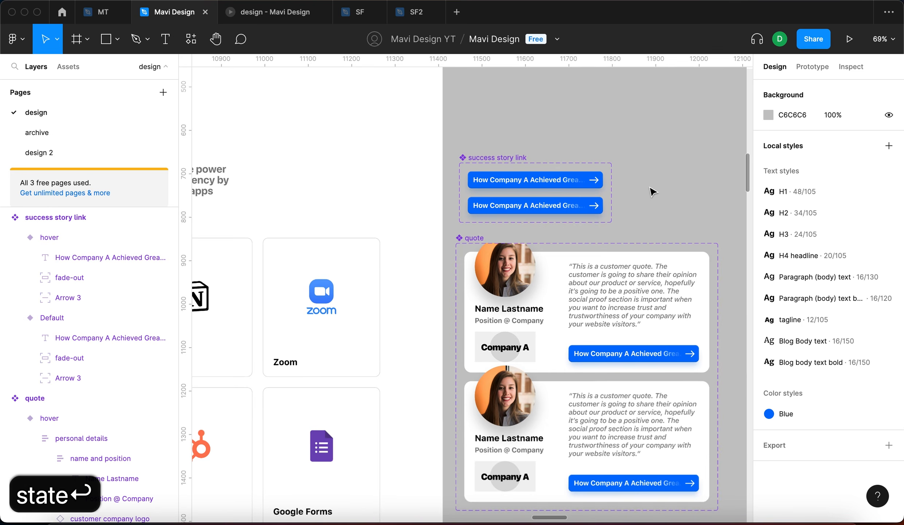
pyautogui.scroll(-1, 651, 191)
pyautogui.scroll(5, 601, 200)
pyautogui.click(548, 182)
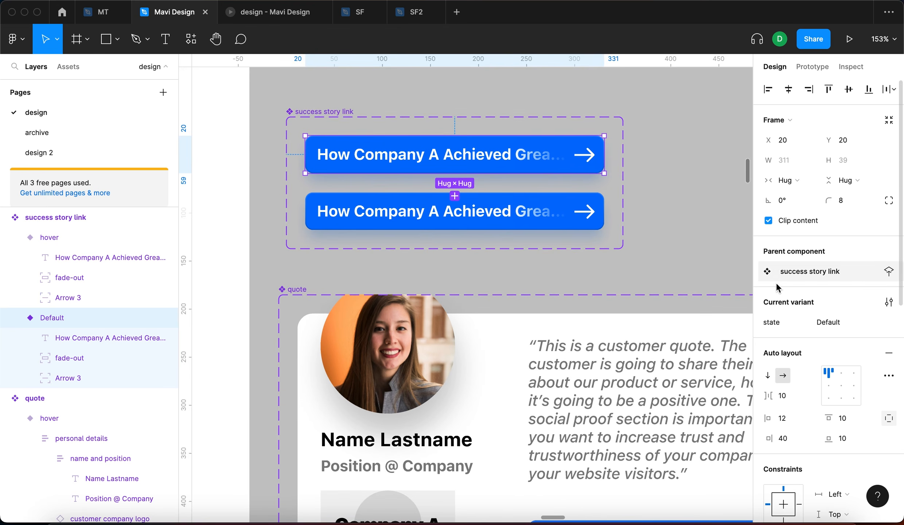
pyautogui.scroll(-10, 778, 299)
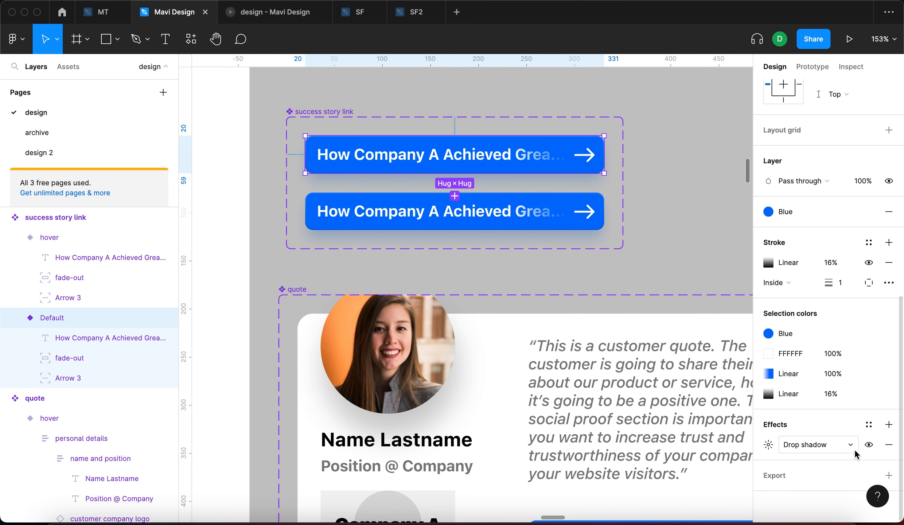
pyautogui.click(865, 444)
pyautogui.click(868, 262)
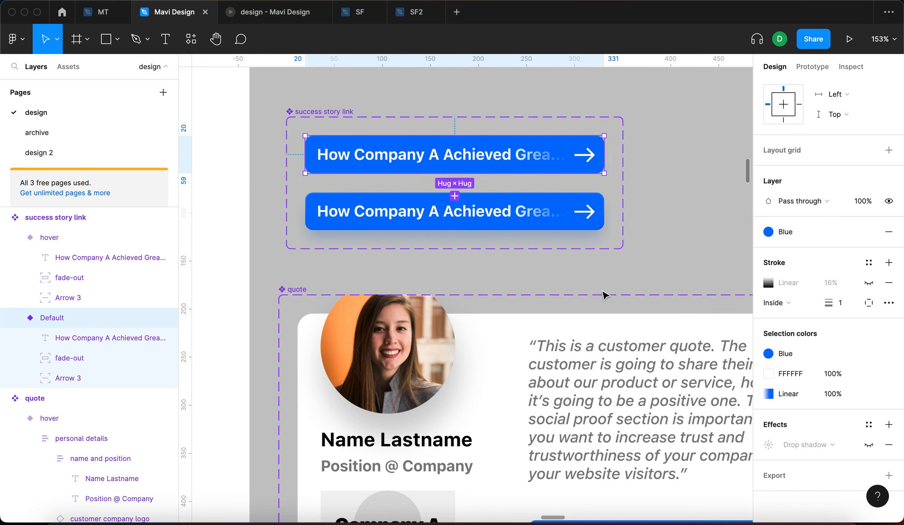
# - Detach the Blue style from the Default success story link's fill and change the fill to light gray E6E6E6
pyautogui.click(871, 233)
pyautogui.click(767, 252)
pyautogui.moveTo(736, 251); pyautogui.dragTo(474, 266)
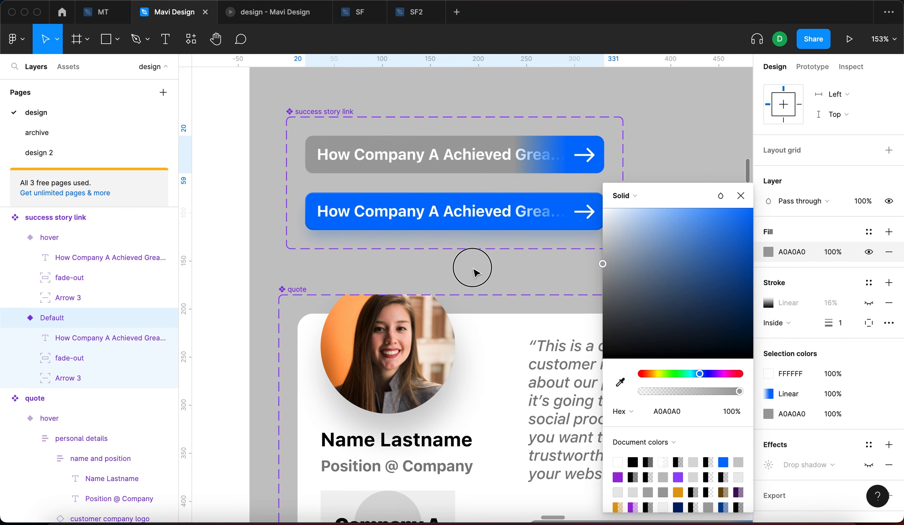
pyautogui.scroll(-8, 421, 250)
pyautogui.scroll(8, 416, 283)
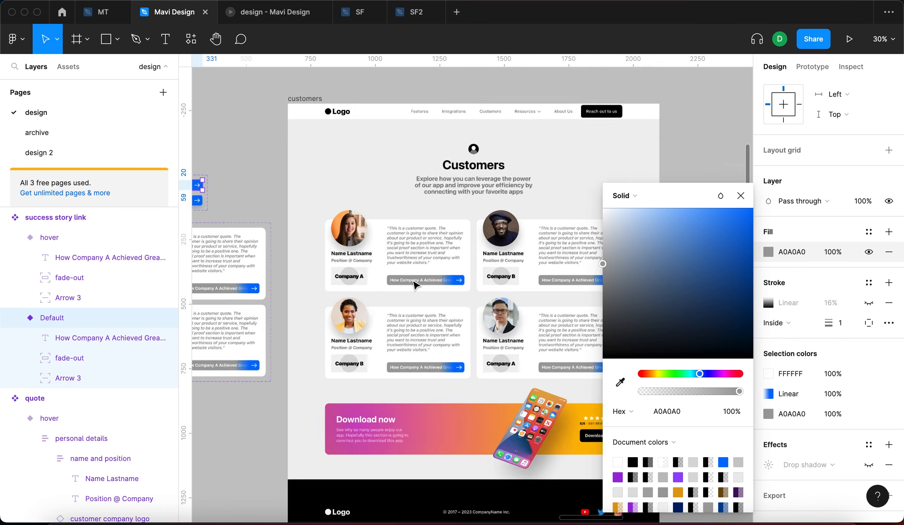
pyautogui.scroll(-6, 489, 298)
pyautogui.press('i')
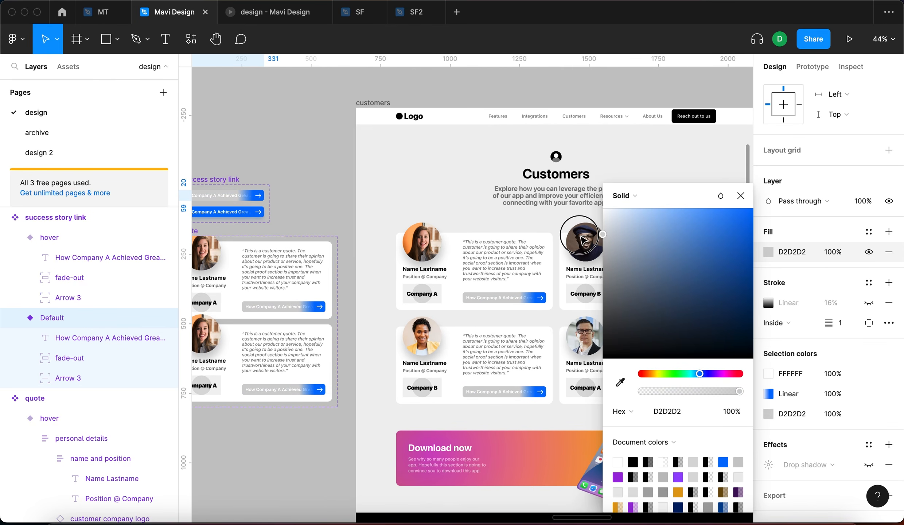
pyautogui.scroll(6, 582, 227)
pyautogui.moveTo(582, 228)
pyautogui.mouseDown()
pyautogui.moveTo(605, 224)
pyautogui.moveTo(595, 223)
pyautogui.mouseUp()
pyautogui.scroll(-7, 583, 226)
pyautogui.scroll(3, 330, 210)
pyautogui.scroll(10, 342, 234)
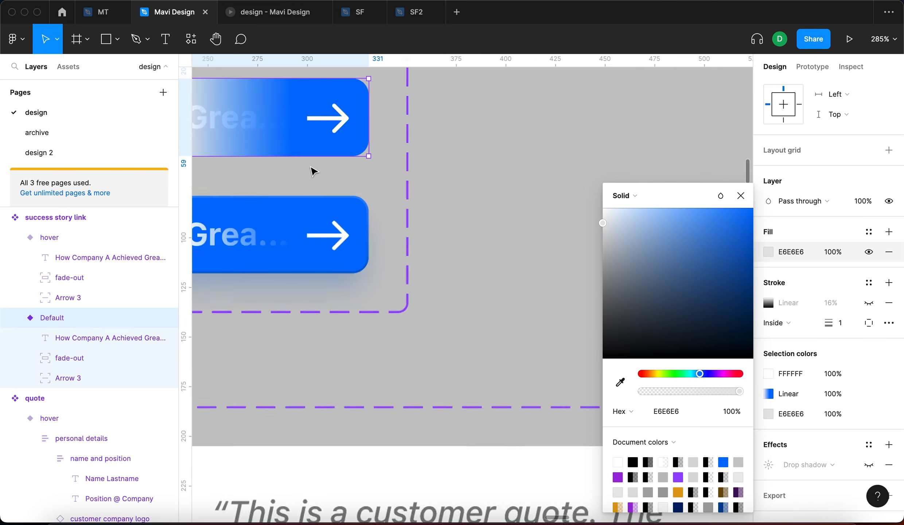
pyautogui.click(275, 143)
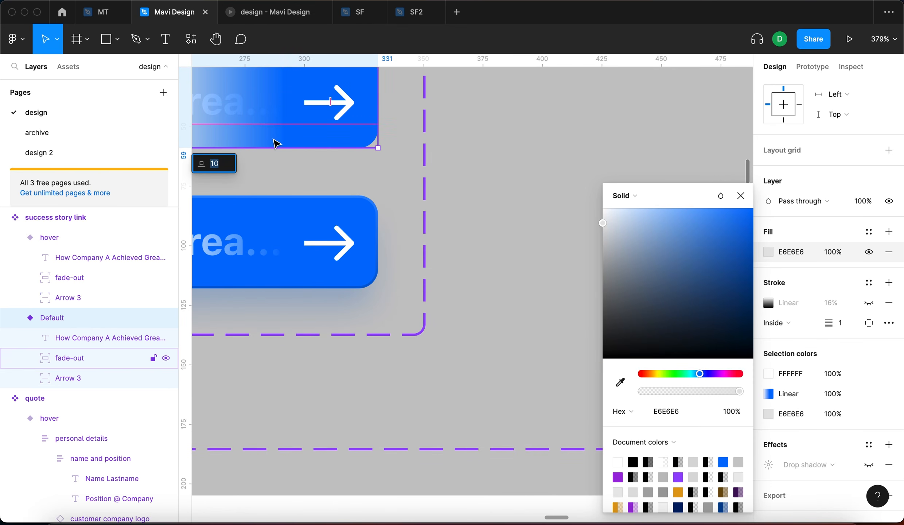
pyautogui.hscroll(-3, 277, 142)
pyautogui.scroll(2, 277, 142)
pyautogui.click(769, 394)
pyautogui.hscroll(-5, 521, 312)
pyautogui.scroll(3, 521, 313)
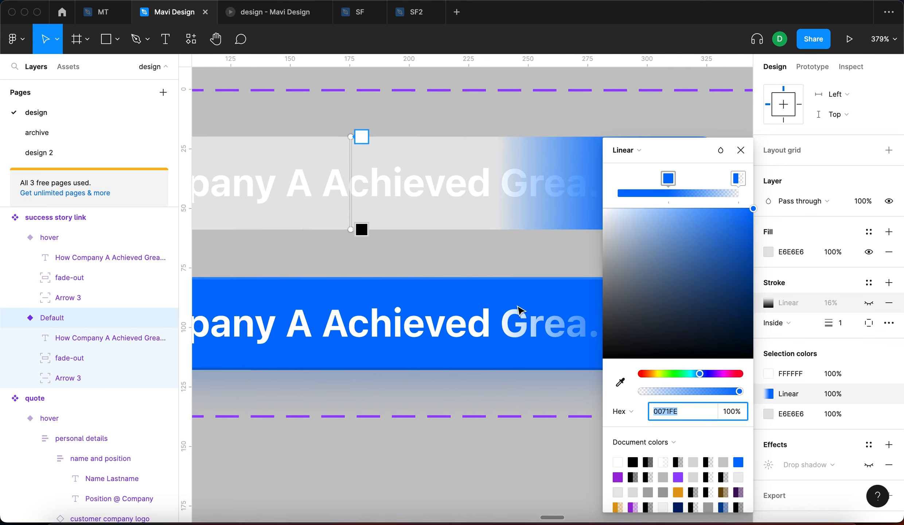
pyautogui.click(771, 394)
pyautogui.click(771, 394)
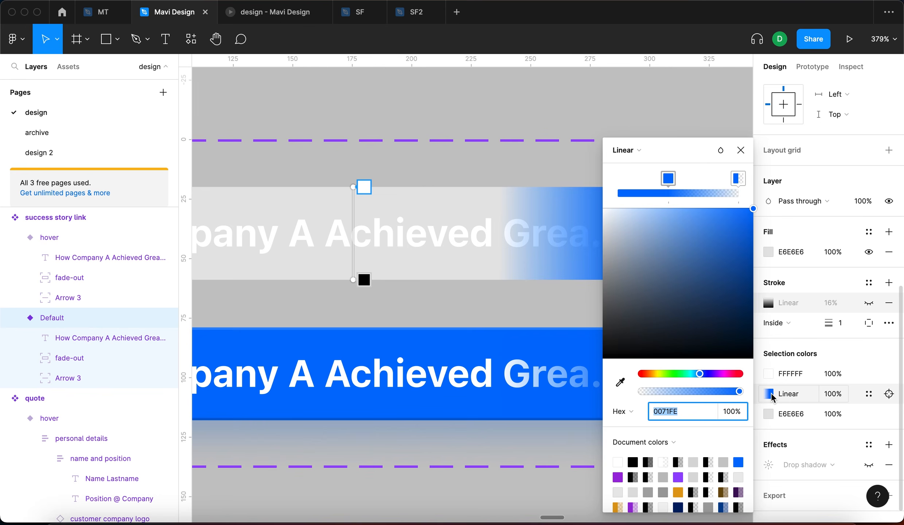
pyautogui.press('super+z')
pyautogui.press('super+z')
pyautogui.press('super+z')
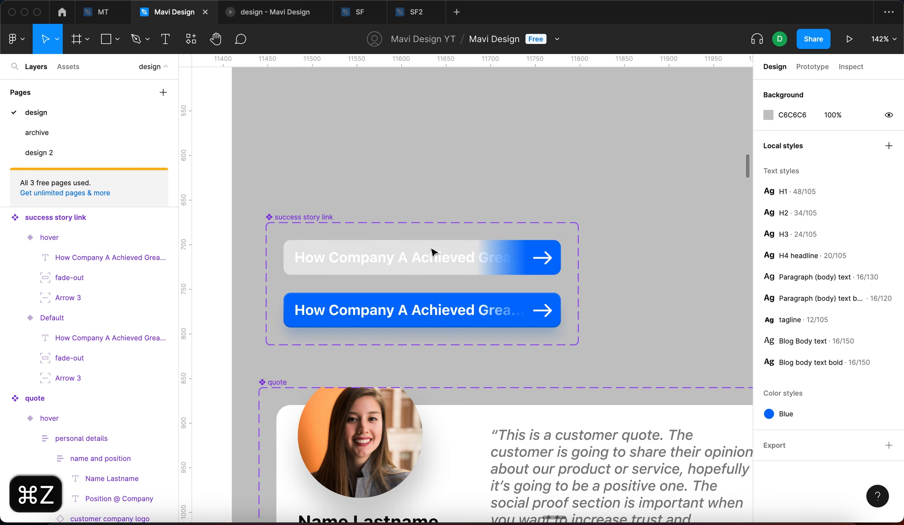
# - Copy the Default variant's fill colour E6E6E6 and apply it to the opaque stop of its fade-out gradient
pyautogui.scroll(-5, 797, 383)
pyautogui.click(789, 435)
pyautogui.press('super+c')
pyautogui.press('super+c')
pyautogui.press('super+c')
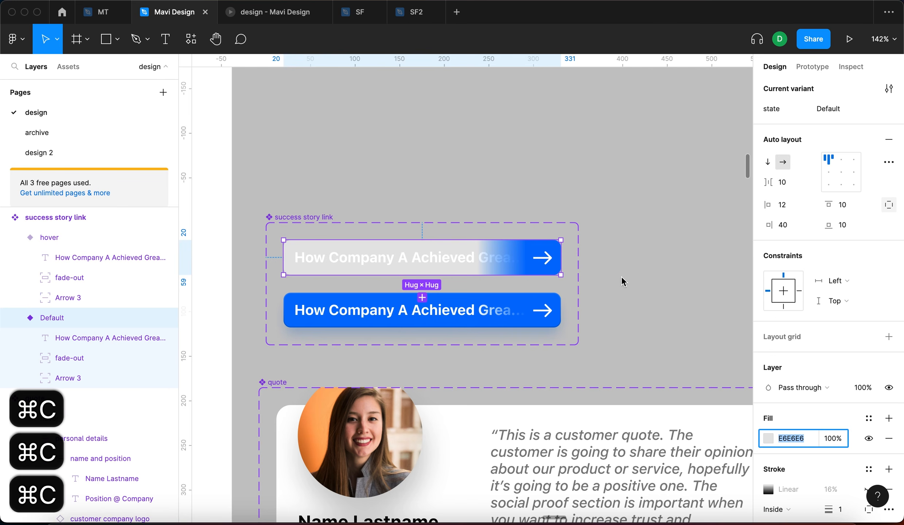
pyautogui.scroll(-5, 783, 364)
pyautogui.click(768, 374)
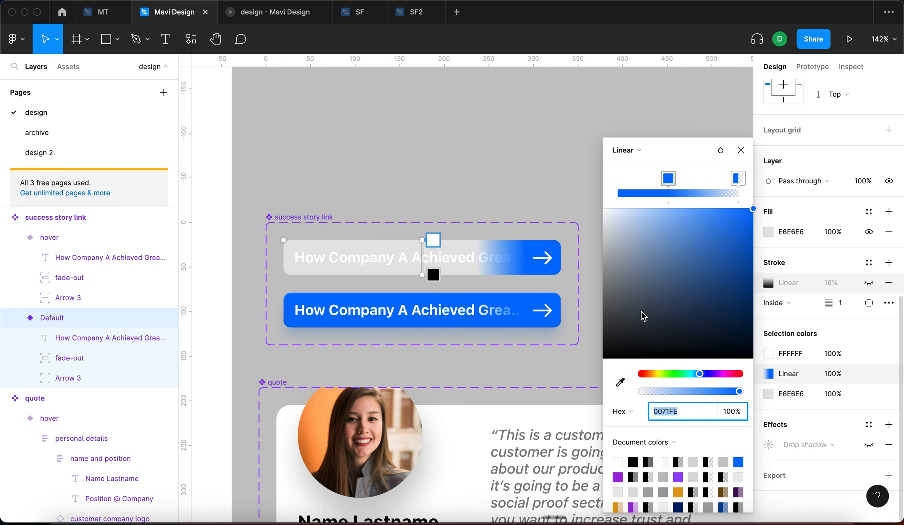
pyautogui.press('super+v')
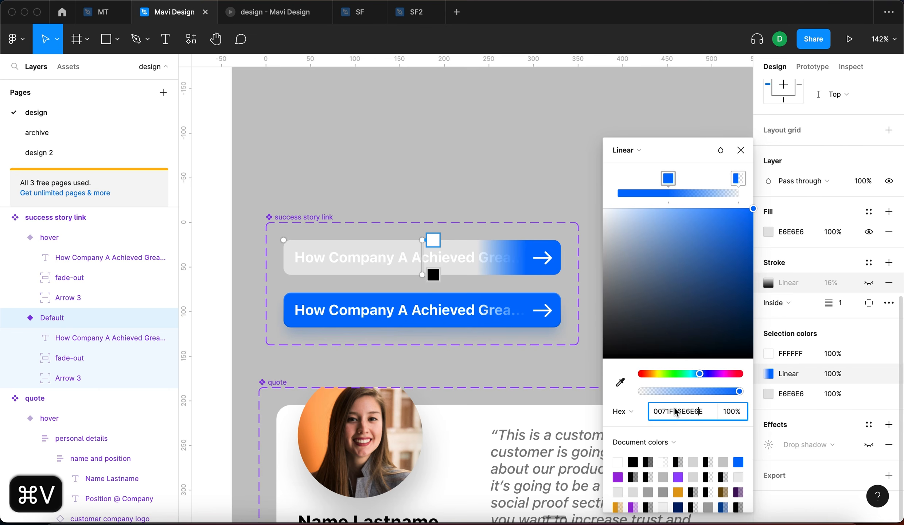
pyautogui.press('super+a')
pyautogui.press('super+v')
pyautogui.press('Return')
# - Set the transparent stop of the Default variant's fade-out gradient to E6E6E6, keeping it at 0% opacity
pyautogui.click(738, 177)
pyautogui.click(672, 411)
pyautogui.press('super+v')
pyautogui.press('Return')
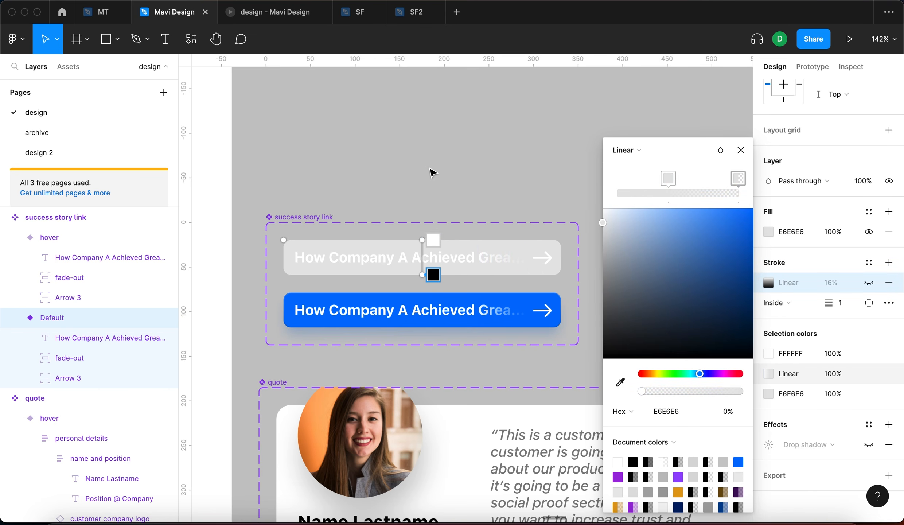
pyautogui.press('Escape')
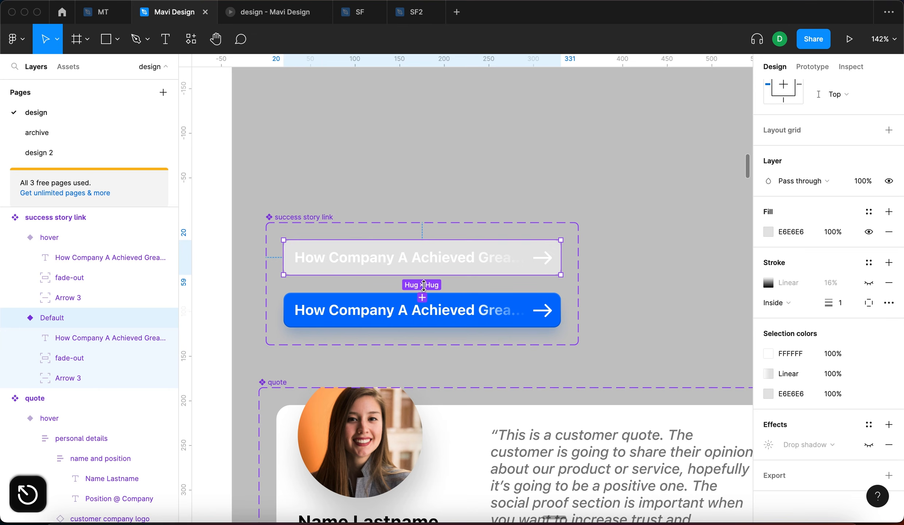
# - Change the white text and arrow colour of the Default success story link to black, 000000
pyautogui.click(808, 355)
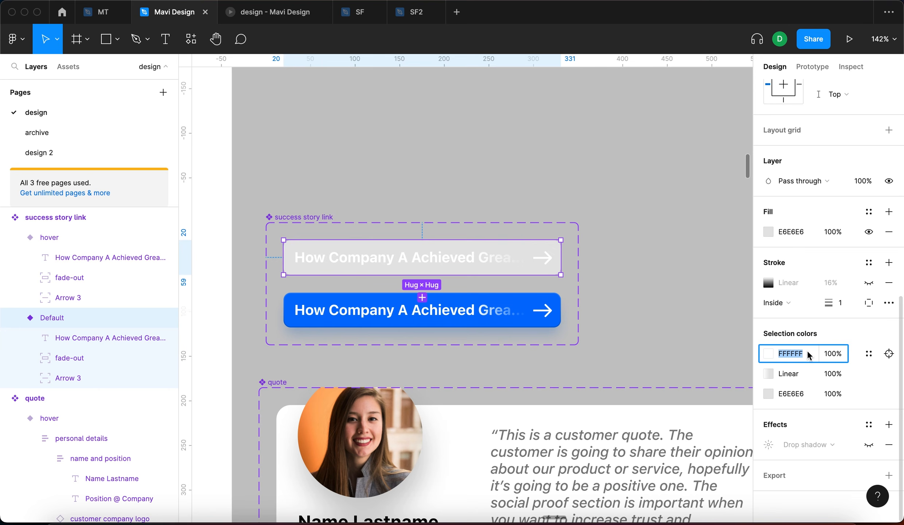
pyautogui.write('0')
pyautogui.press('Return')
pyautogui.hscroll(10, 650, 292)
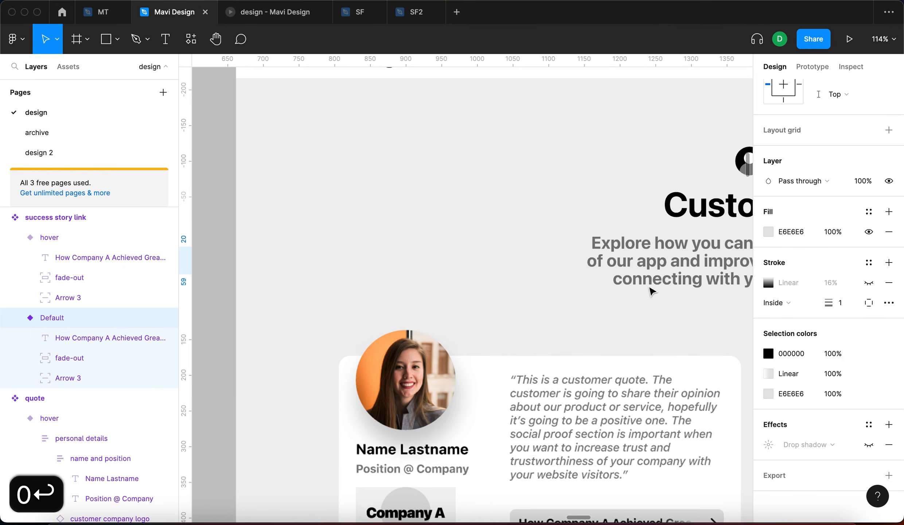
pyautogui.hscroll(8, 650, 288)
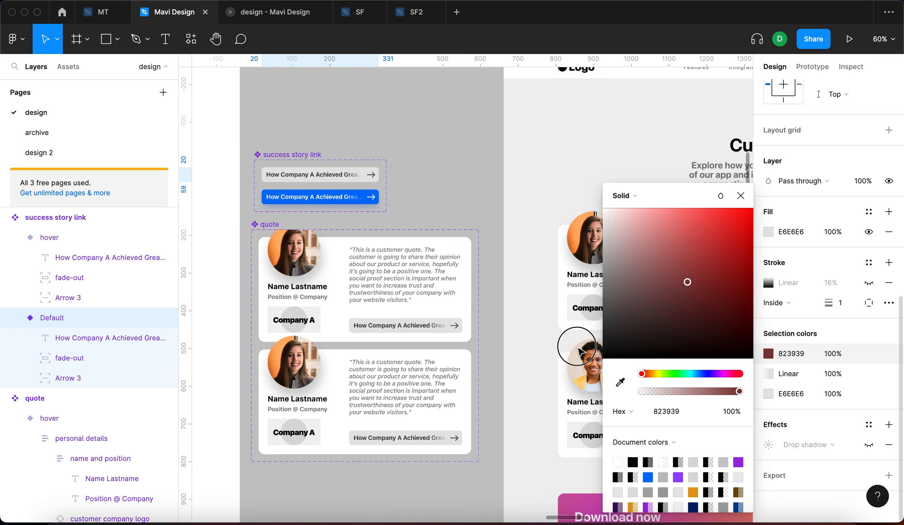
# - Set the Default success story link's text and arrow colour to mid-gray 9C9C9C and compare it on the customers page cards
pyautogui.moveTo(686, 283); pyautogui.dragTo(602, 358)
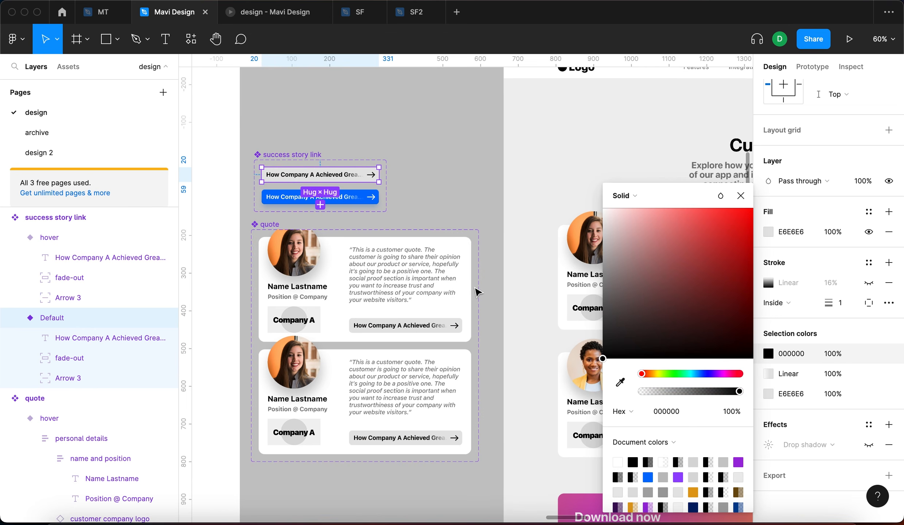
pyautogui.hscroll(5, 476, 292)
pyautogui.scroll(10, 514, 196)
pyautogui.moveTo(615, 334); pyautogui.dragTo(561, 286)
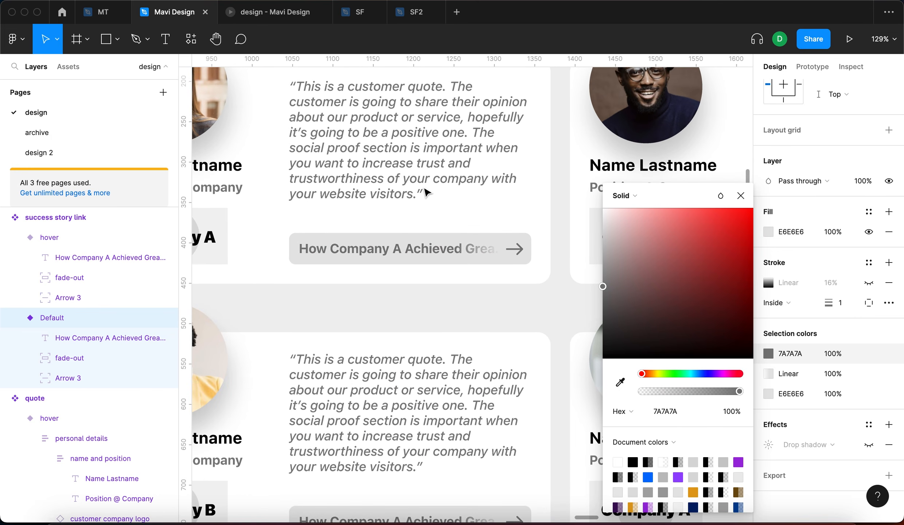
pyautogui.scroll(-3, 424, 188)
pyautogui.moveTo(623, 285); pyautogui.dragTo(574, 274)
pyautogui.scroll(-3, 464, 257)
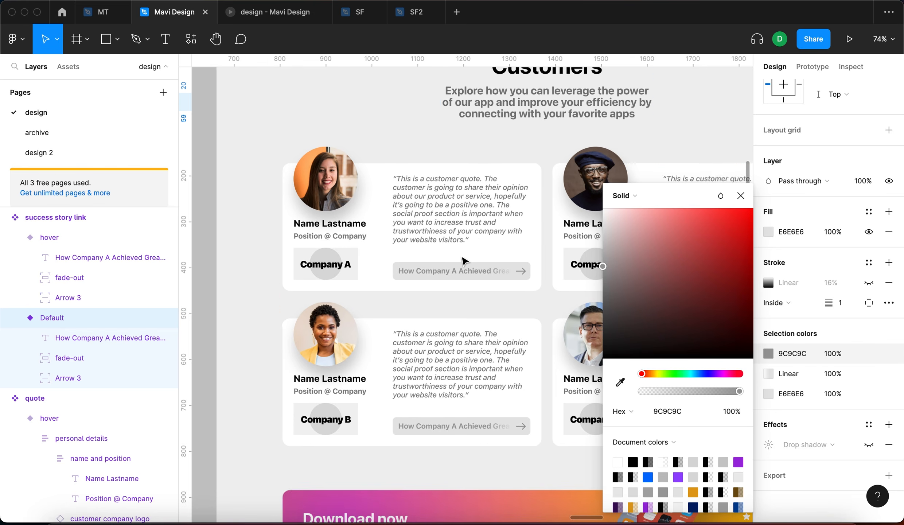
pyautogui.hscroll(3, 480, 242)
pyautogui.hscroll(4, 534, 212)
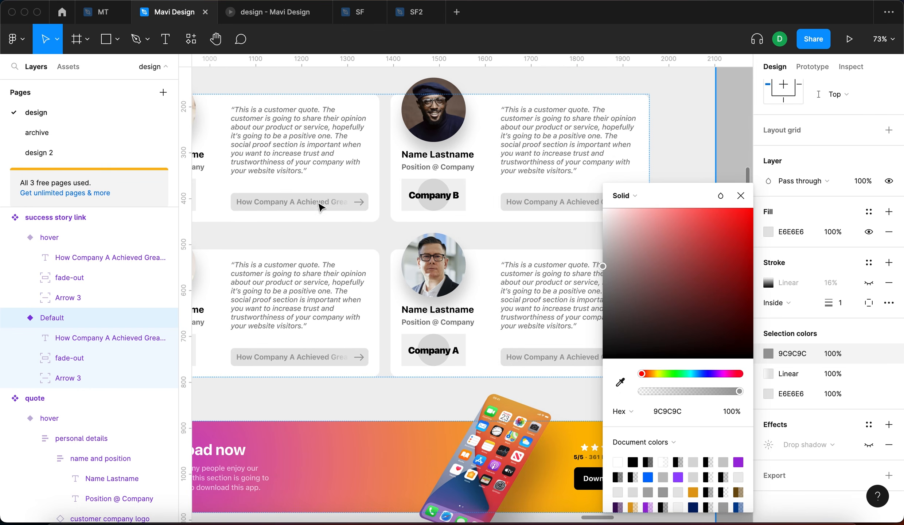
pyautogui.hscroll(-10, 291, 209)
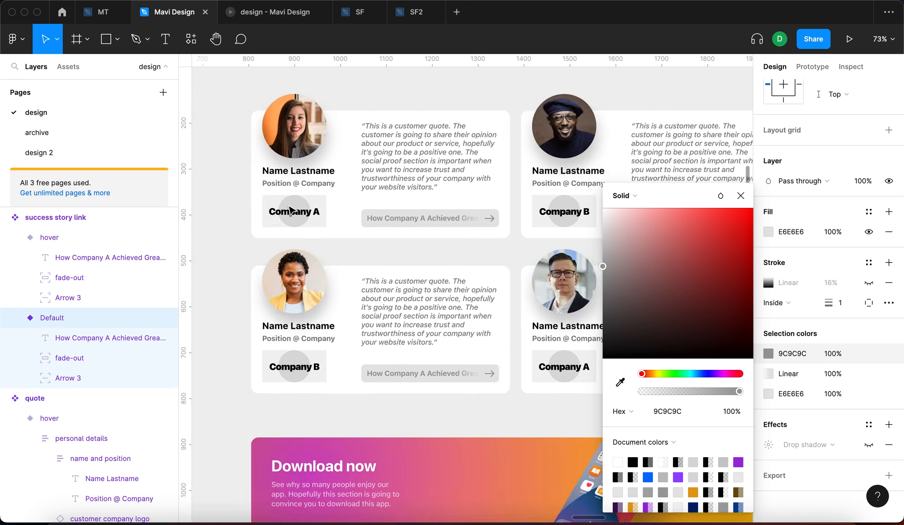
pyautogui.scroll(-2, 502, 263)
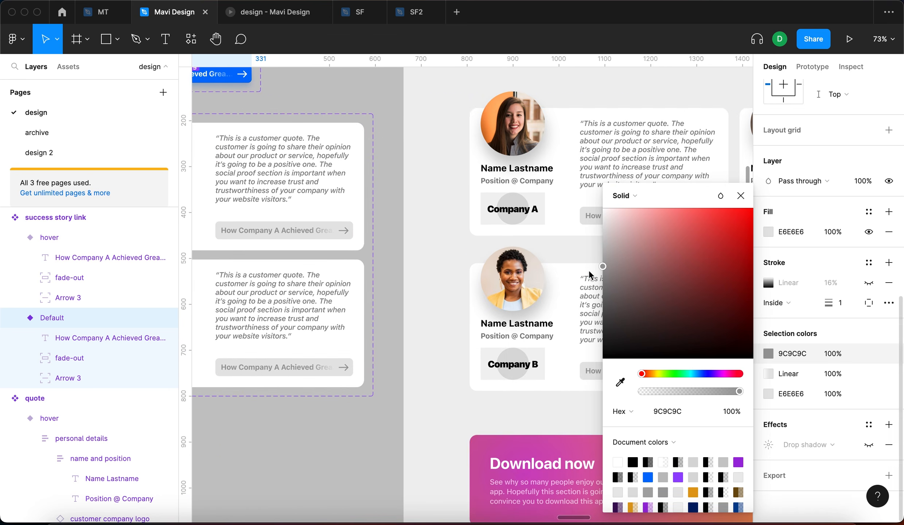
# - Lighten the Default success story link's text and arrow colour to A7A7A7
pyautogui.hscroll(5, 506, 268)
pyautogui.hscroll(2, 478, 265)
pyautogui.moveTo(602, 266)
pyautogui.mouseDown()
pyautogui.moveTo(597, 246)
pyautogui.moveTo(587, 260)
pyautogui.mouseUp()
pyautogui.hscroll(-8, 319, 219)
pyautogui.scroll(2, 319, 218)
pyautogui.hscroll(-7, 319, 217)
pyautogui.scroll(2, 319, 217)
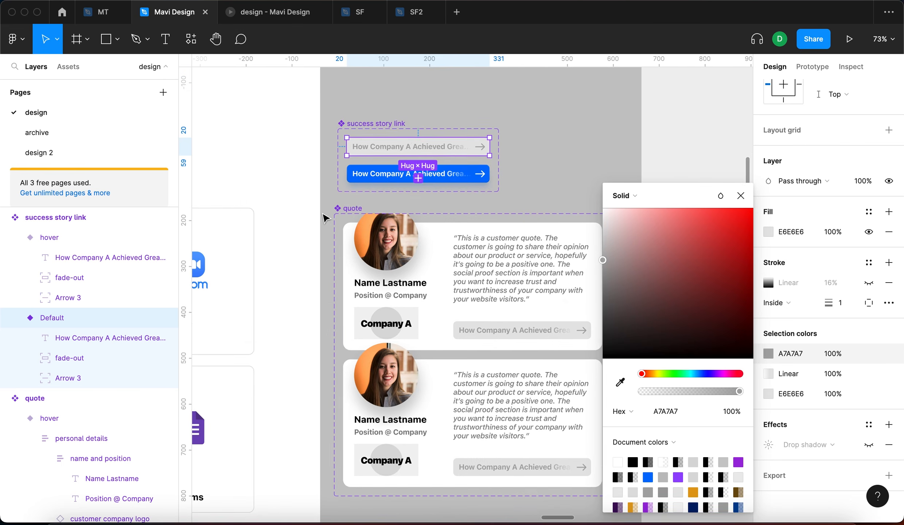
# - Hide the Default success story link's fill and show its stroke as solid black 000000 at 16% opacity
pyautogui.scroll(5, 413, 139)
pyautogui.click(866, 231)
pyautogui.click(867, 282)
pyautogui.click(767, 282)
pyautogui.click(621, 150)
pyautogui.click(622, 131)
pyautogui.write('000000')
pyautogui.press('Return')
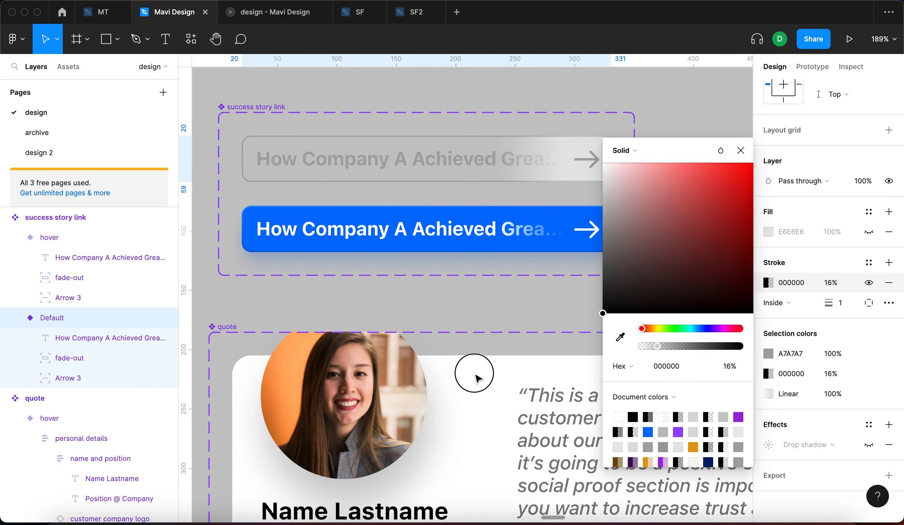
pyautogui.scroll(-10, 474, 339)
pyautogui.scroll(6, 476, 339)
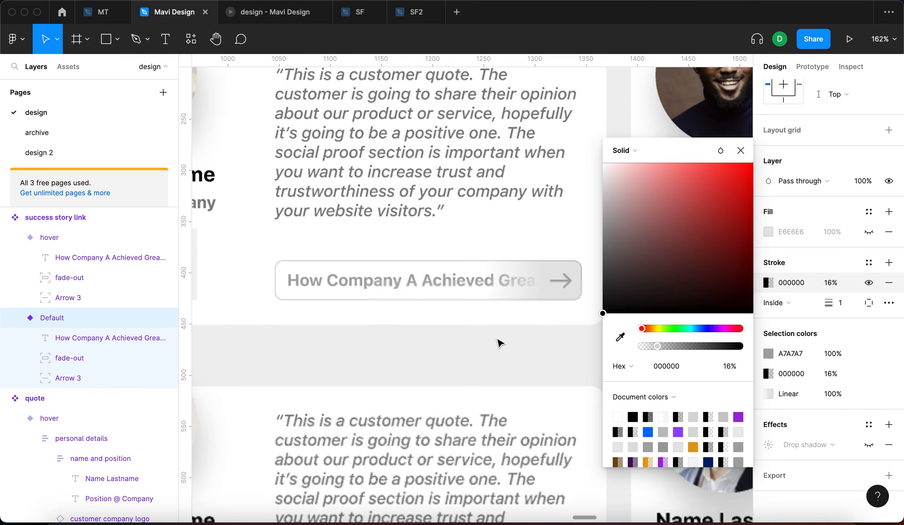
pyautogui.scroll(-5, 498, 343)
pyautogui.scroll(1, 488, 327)
pyautogui.hscroll(-8, 488, 329)
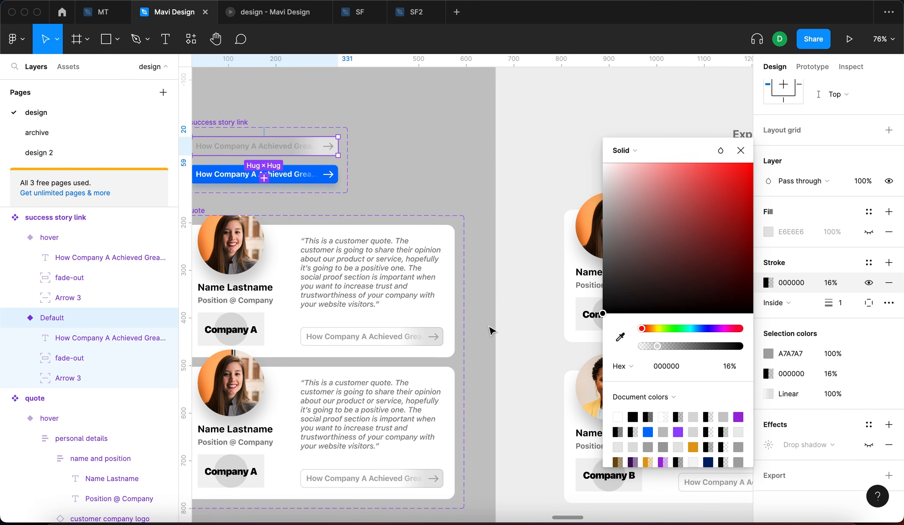
# - Set both stops of the Default link's fade-out gradient to white FFFFFF, keeping the end stop at 0% opacity
pyautogui.hscroll(-2, 441, 208)
pyautogui.click(768, 395)
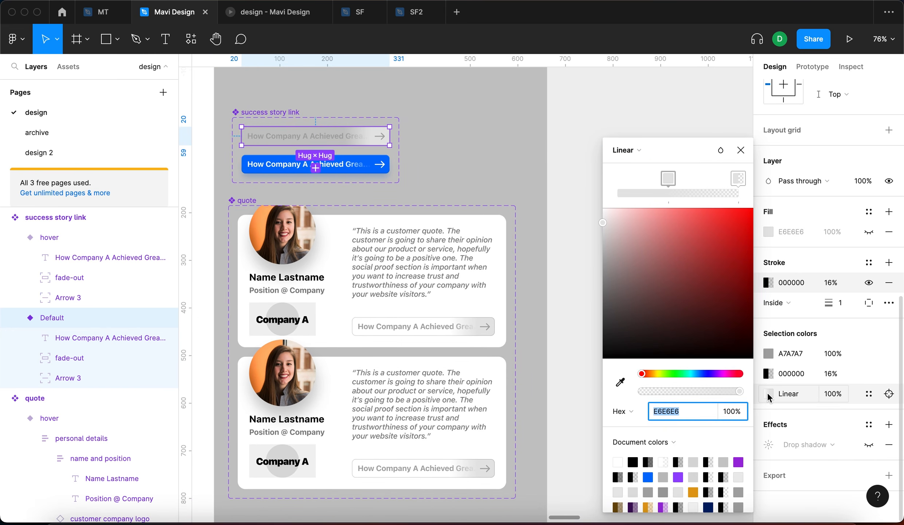
pyautogui.moveTo(623, 222); pyautogui.dragTo(526, 198)
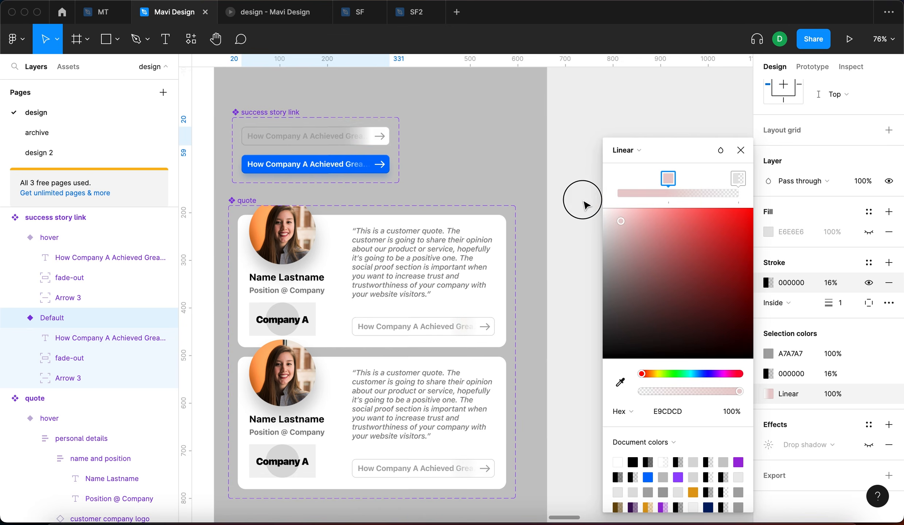
pyautogui.click(738, 180)
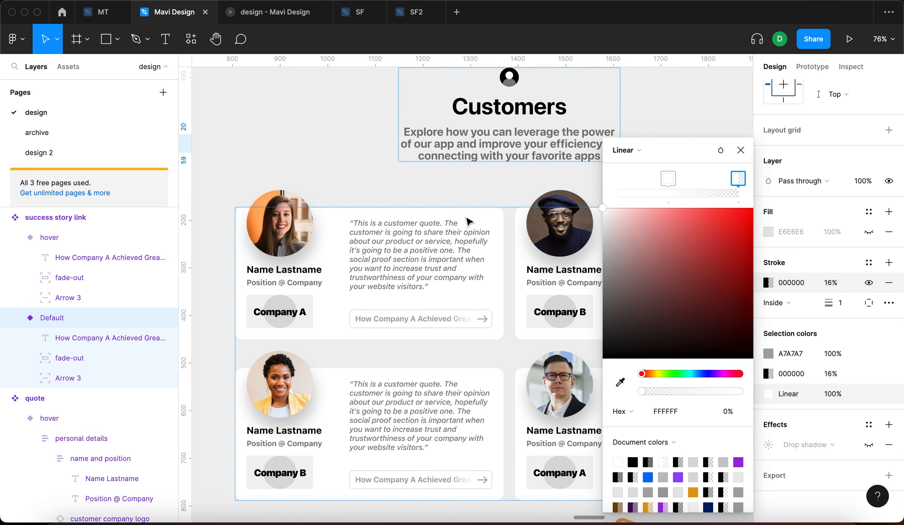
pyautogui.scroll(-1, 468, 222)
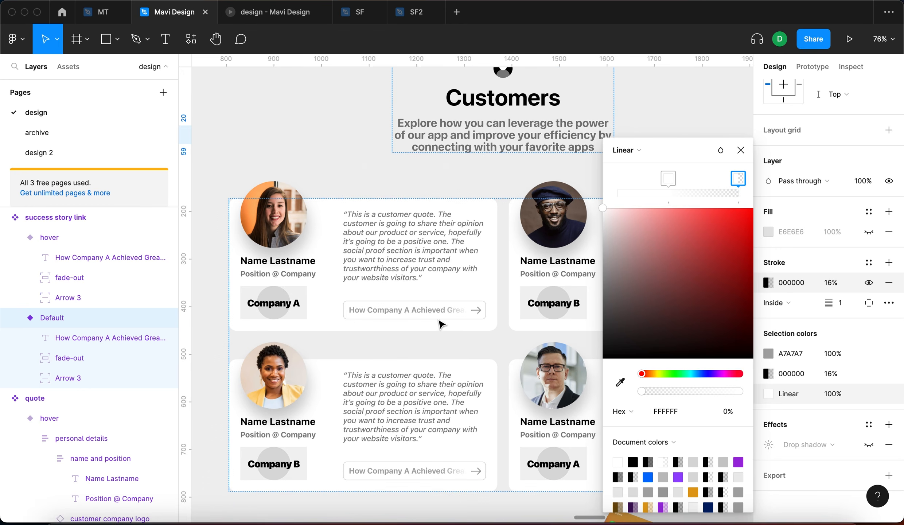
pyautogui.scroll(5, 440, 319)
pyautogui.scroll(-4, 459, 313)
pyautogui.scroll(-2, 473, 306)
pyautogui.scroll(-5, 462, 306)
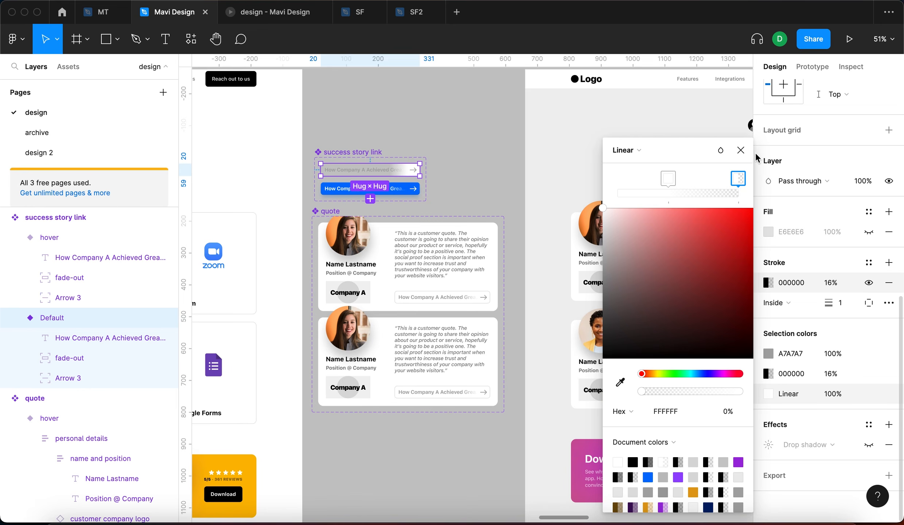
pyautogui.press('Escape')
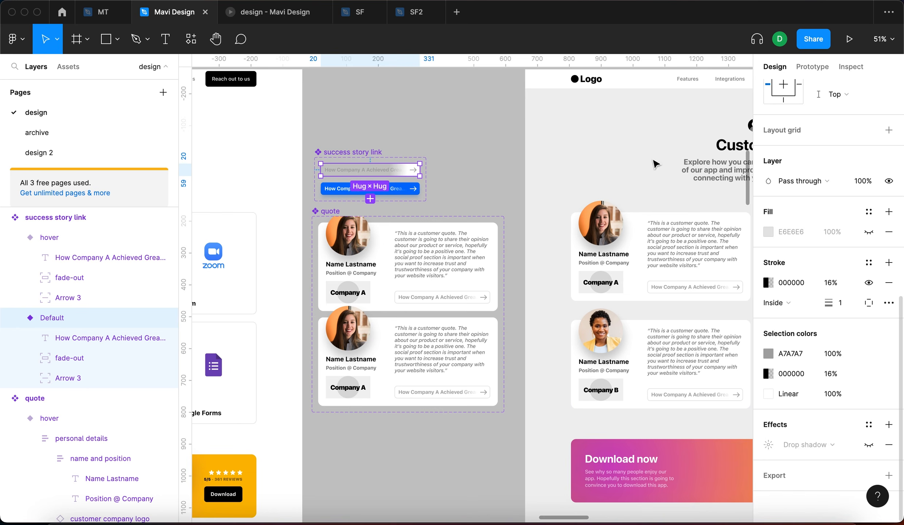
pyautogui.press('Escape')
# - Switch the success story link nested in the quote component's hover variant to its hover state
pyautogui.scroll(5, 331, 182)
pyautogui.scroll(-3, 462, 249)
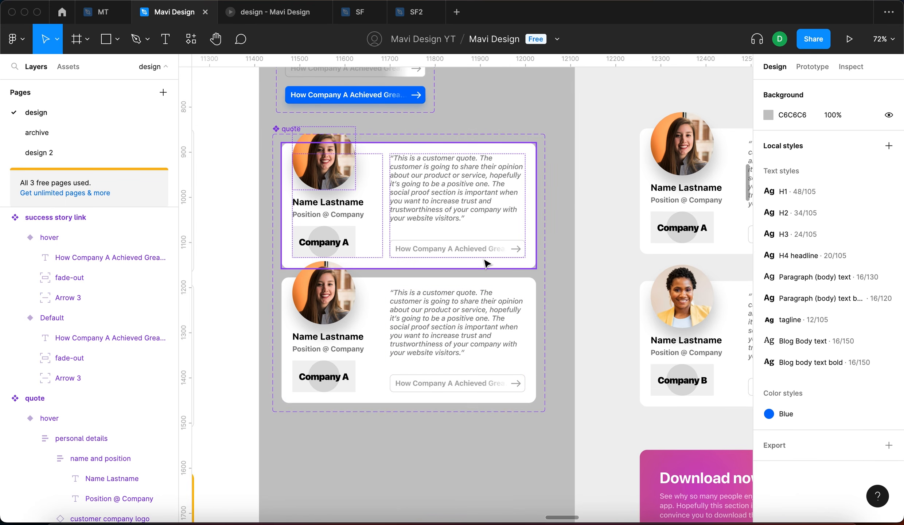
pyautogui.click(498, 391)
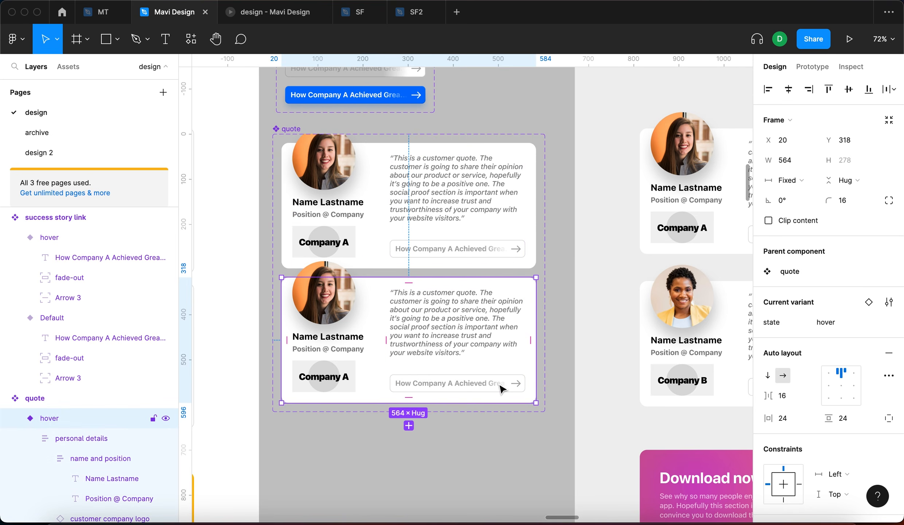
pyautogui.click(501, 388)
pyautogui.click(507, 389)
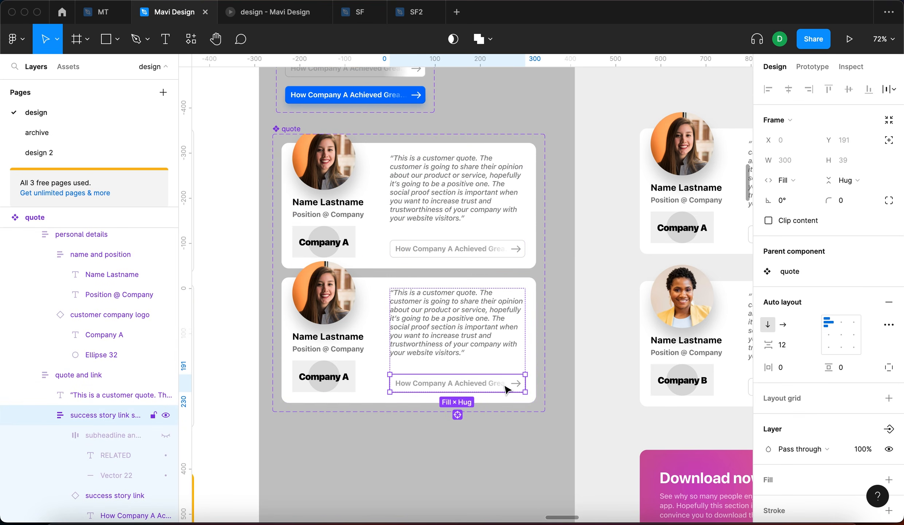
pyautogui.click(507, 389)
pyautogui.click(845, 320)
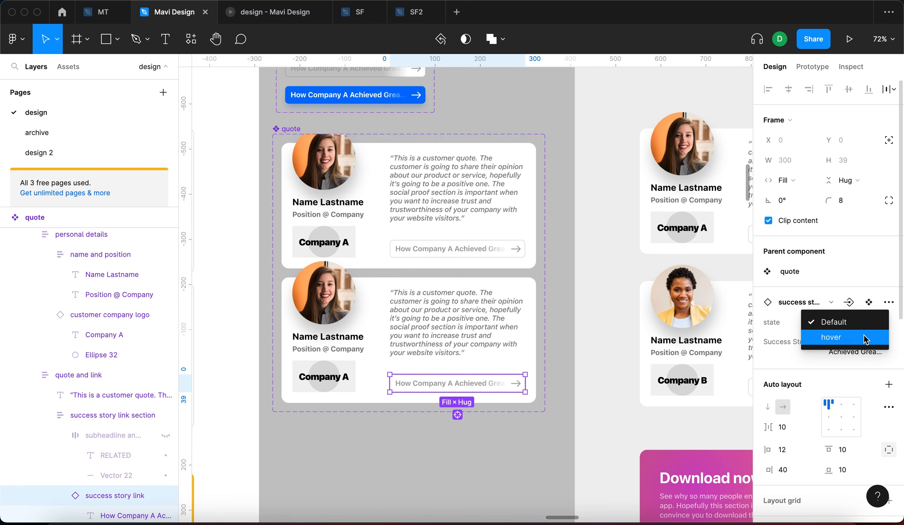
pyautogui.click(867, 337)
pyautogui.click(515, 460)
# - Connect the quote component's Default variant to its hover variant with a While hovering, Change to interaction using a Dissolve animation
pyautogui.hscroll(-2, 492, 461)
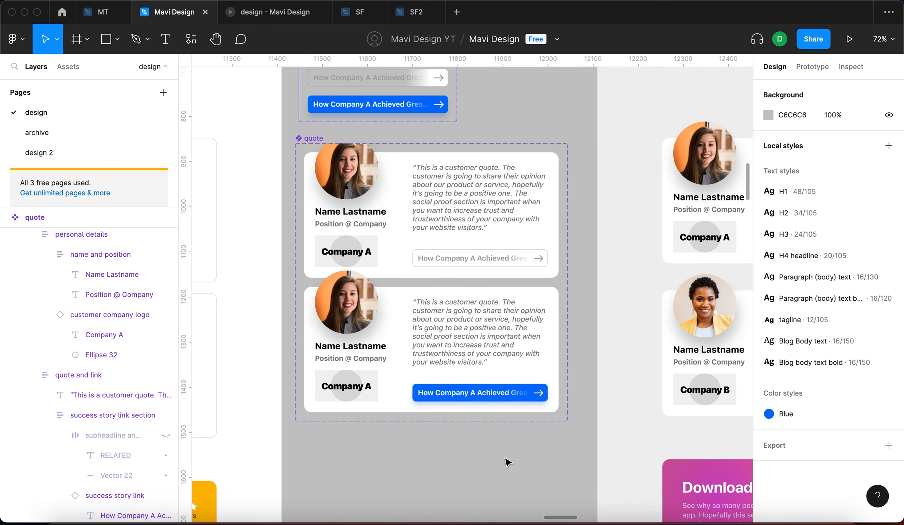
pyautogui.click(523, 250)
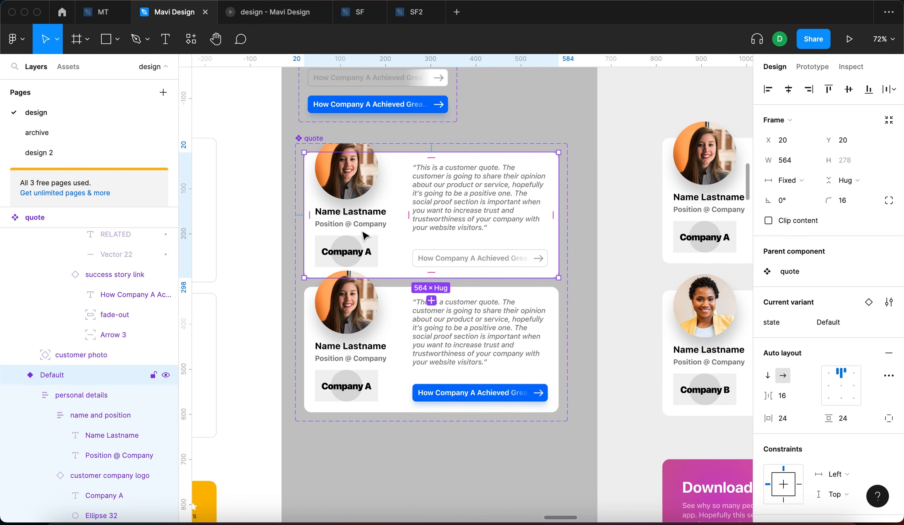
pyautogui.click(812, 66)
pyautogui.moveTo(431, 277); pyautogui.dragTo(497, 299)
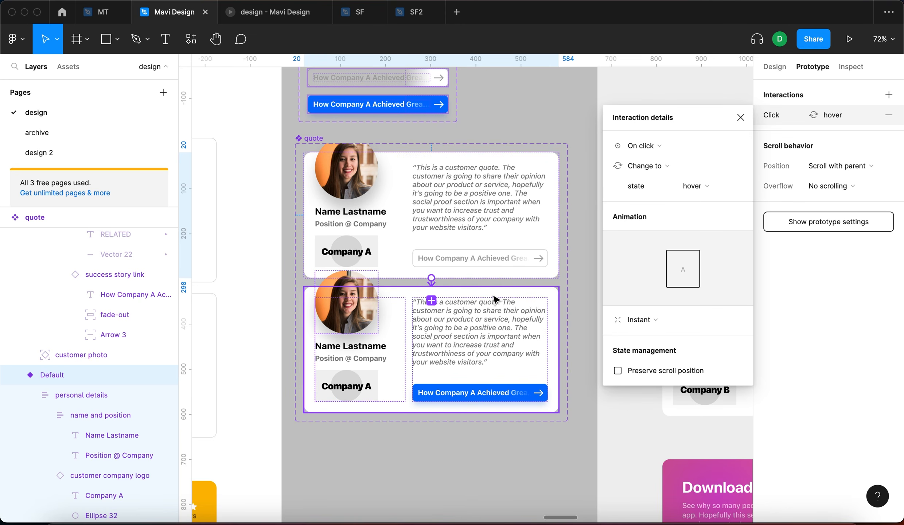
pyautogui.click(644, 145)
pyautogui.click(651, 185)
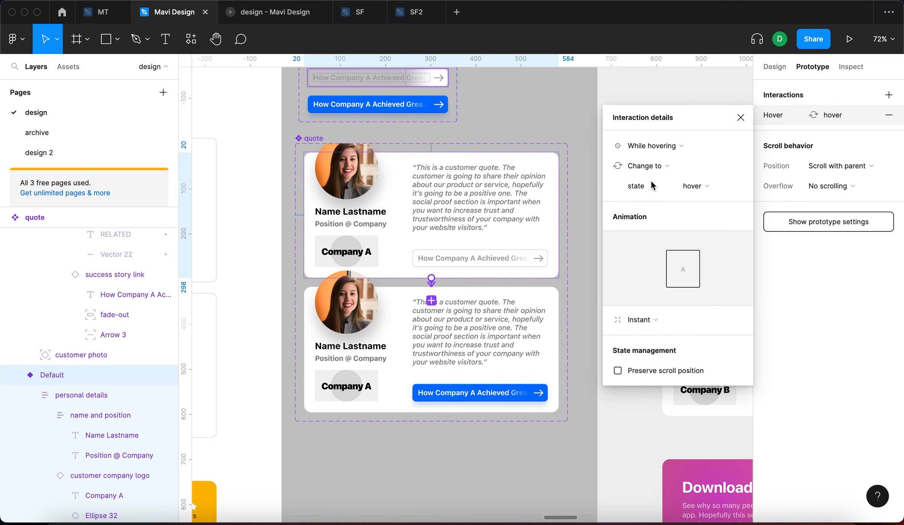
pyautogui.click(676, 324)
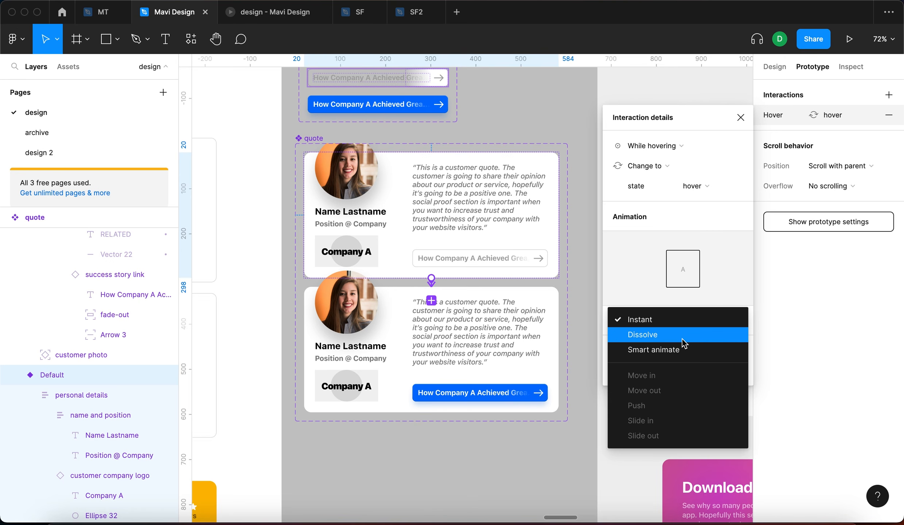
pyautogui.click(682, 339)
pyautogui.click(553, 129)
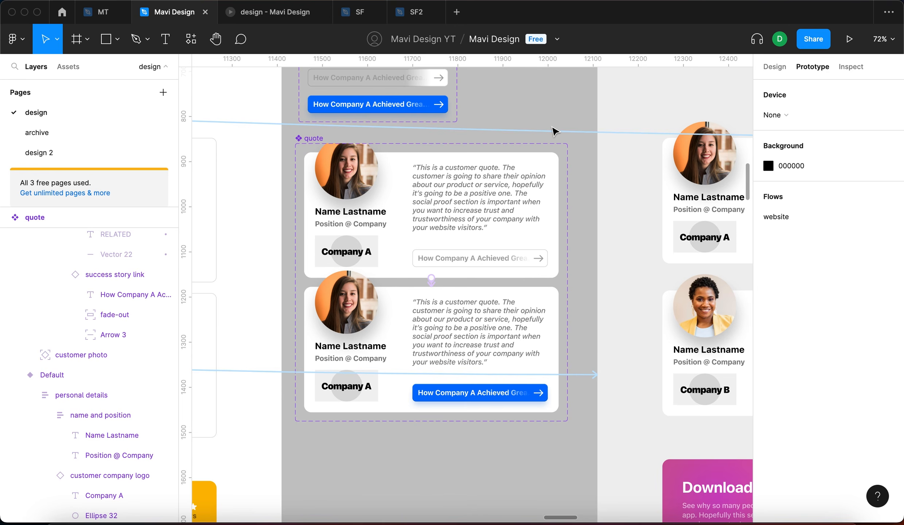
pyautogui.click(769, 68)
# - Switch to the prototype preview, restart it, and test the quote cards' hover effect on the Customers page
pyautogui.click(292, 17)
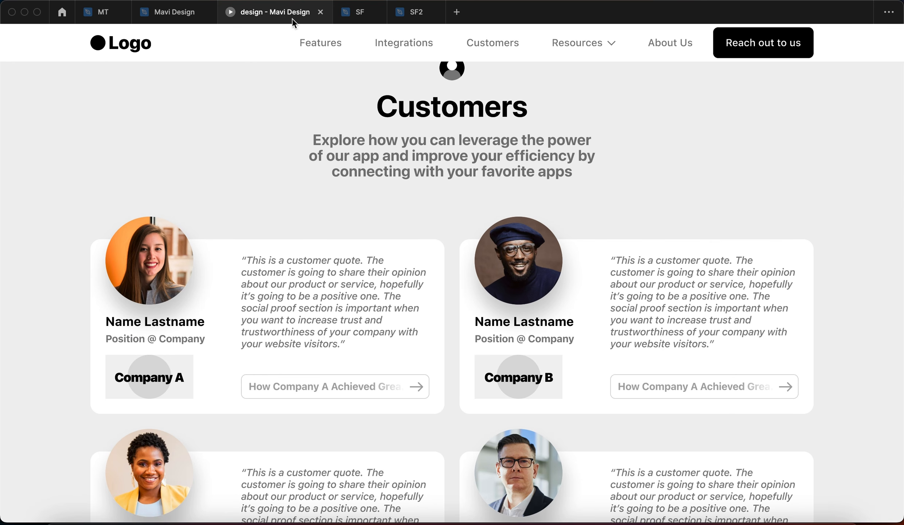
pyautogui.press('r')
pyautogui.click(476, 42)
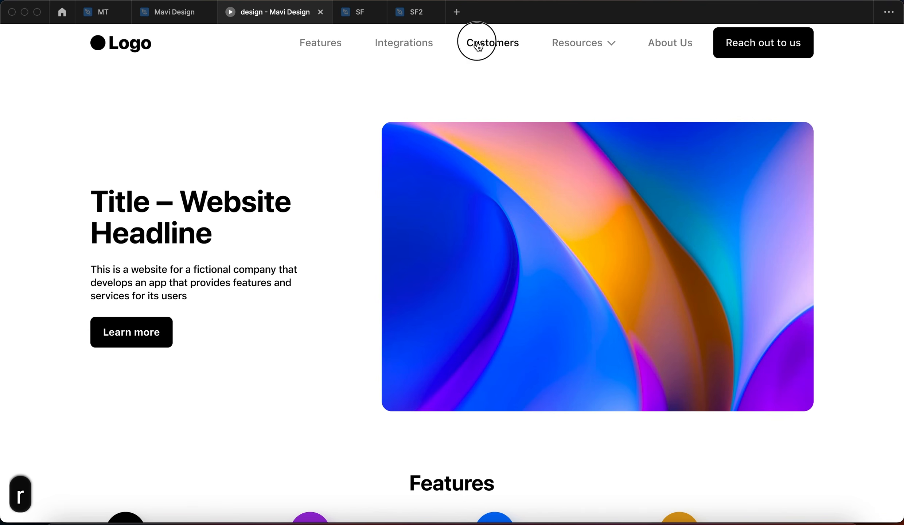
pyautogui.scroll(-10, 283, 348)
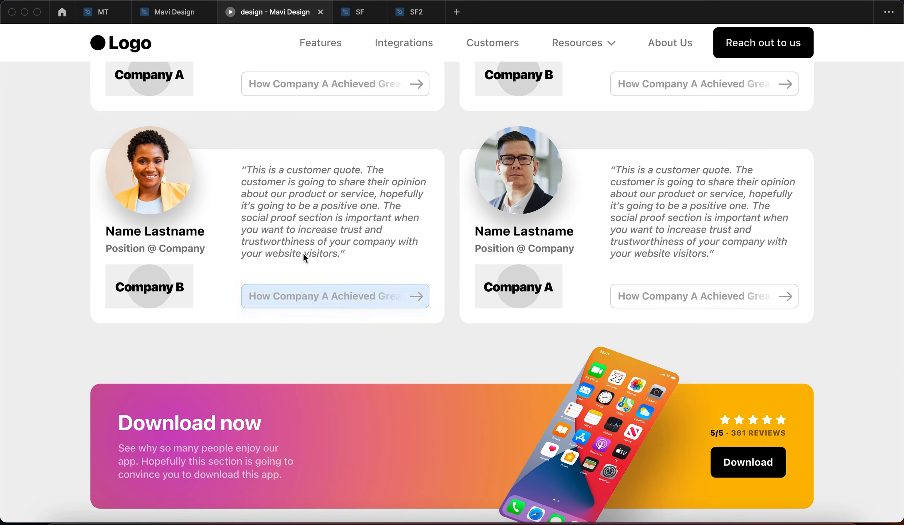
pyautogui.scroll(4, 365, 215)
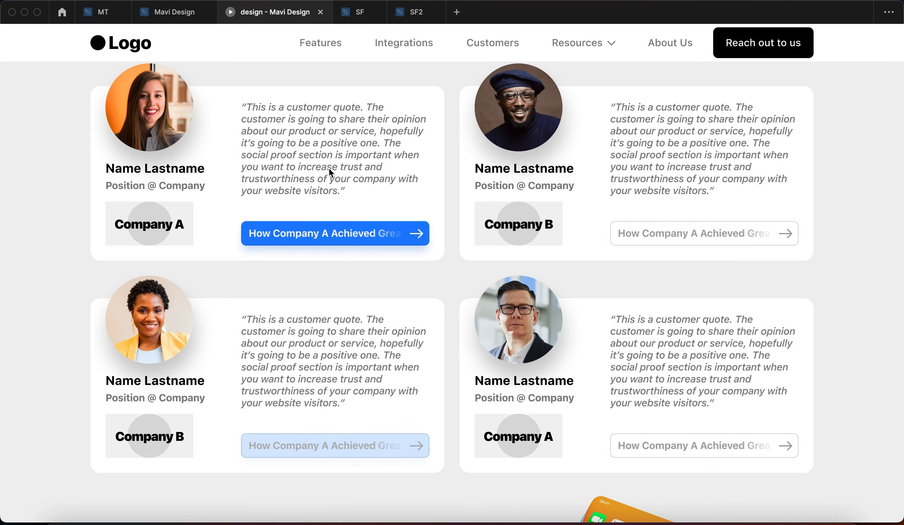
pyautogui.scroll(2, 343, 182)
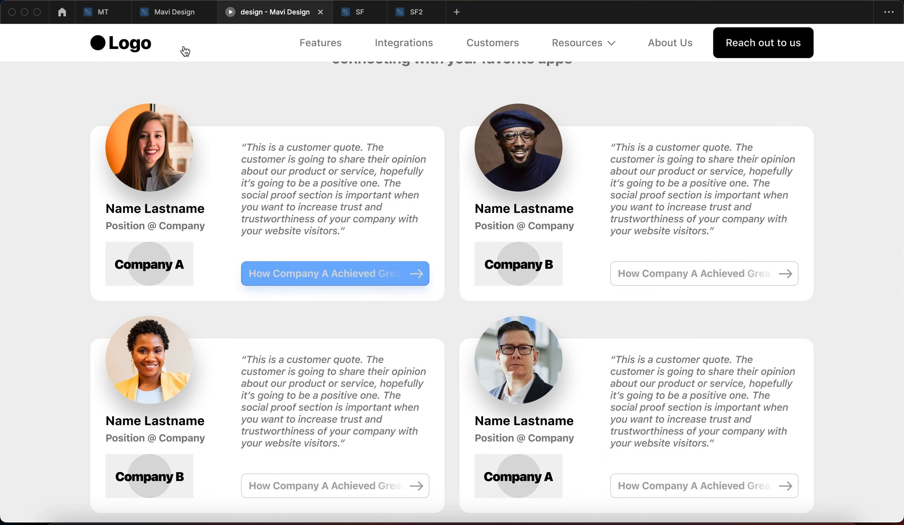
# - Return to the design file and set the bottom padding of the hover variant's success story link section to 4
pyautogui.click(173, 15)
pyautogui.scroll(5, 415, 423)
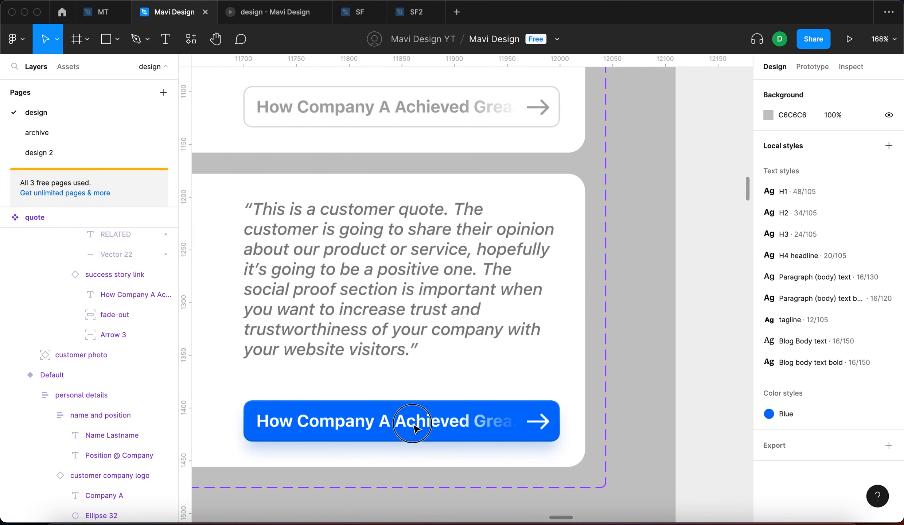
pyautogui.click(414, 427)
pyautogui.hscroll(-3, 415, 427)
pyautogui.scroll(-2, 415, 427)
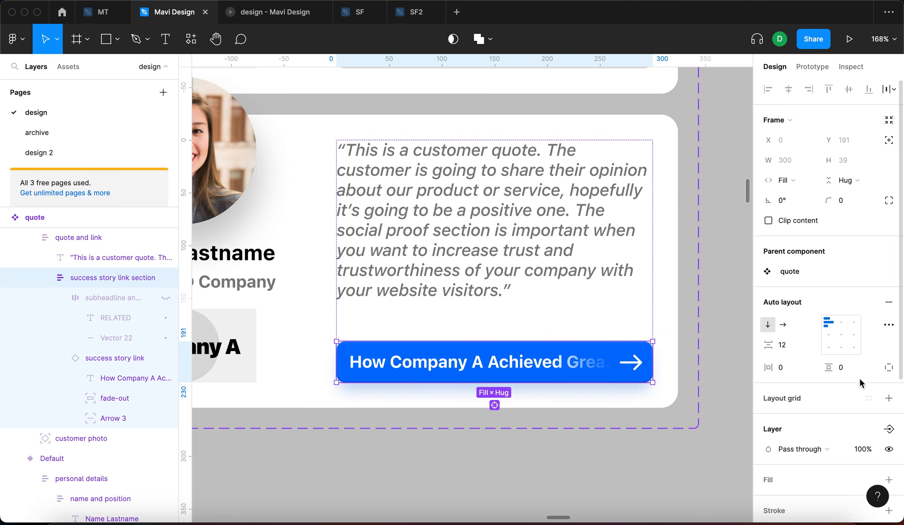
pyautogui.click(889, 367)
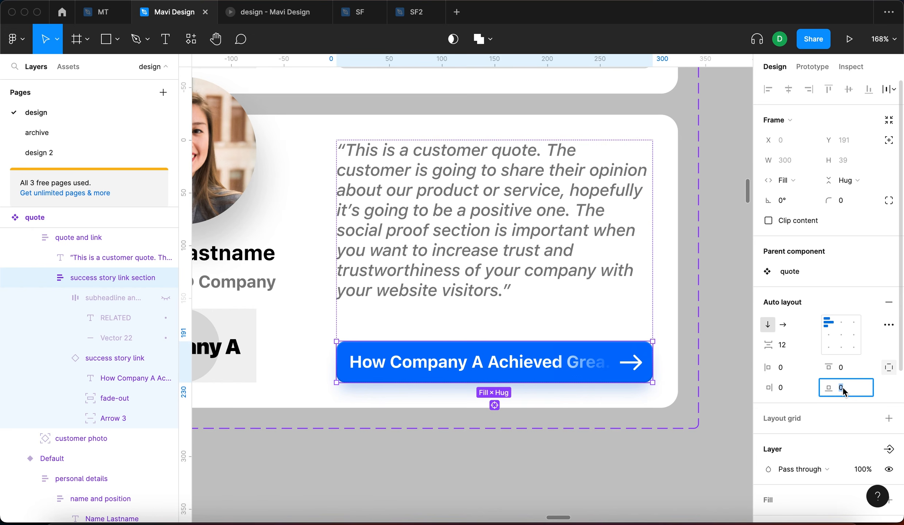
pyautogui.press('Up')
pyautogui.press('Up')
pyautogui.press('Down')
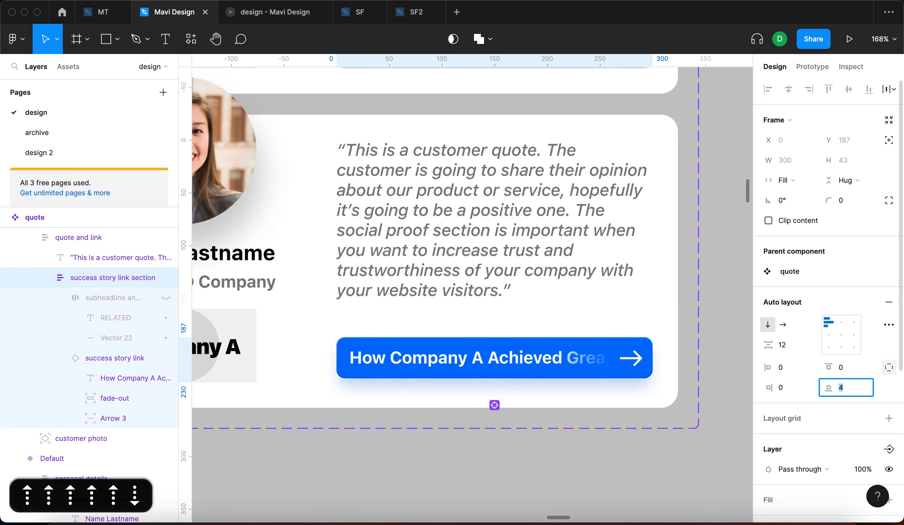
# - Fine-tune the bottom padding of the success story link section in the quote component's hover variant
pyautogui.press('Up')
pyautogui.press('Up')
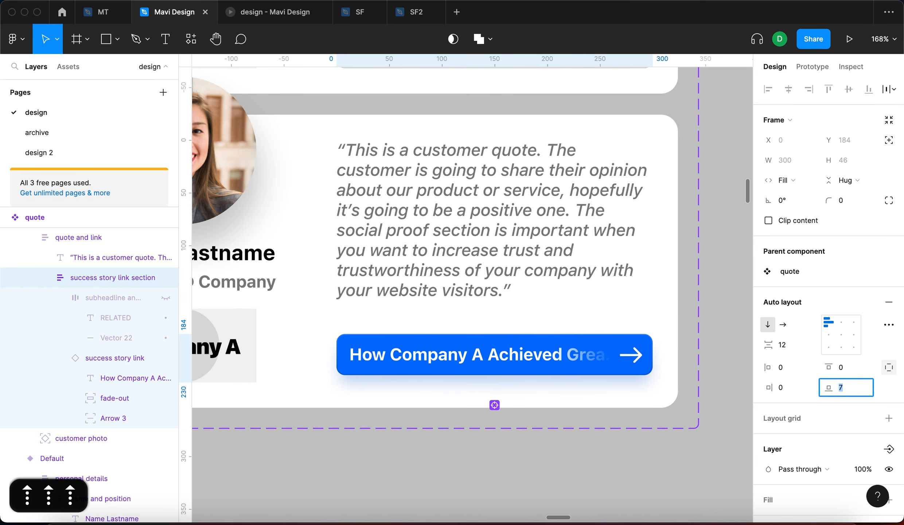
pyautogui.press('Down')
pyautogui.press('Down')
pyautogui.press('Return')
pyautogui.scroll(-3, 553, 242)
pyautogui.scroll(4, 552, 242)
# - Change the Default quote variant's hover interaction to a Smart animate animation with Ease out and a 230 ms duration
pyautogui.click(219, 140)
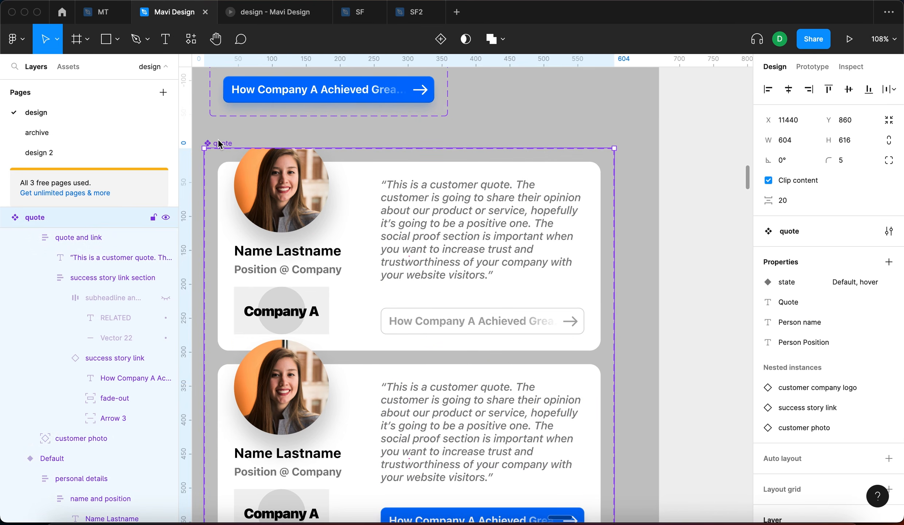
pyautogui.click(359, 171)
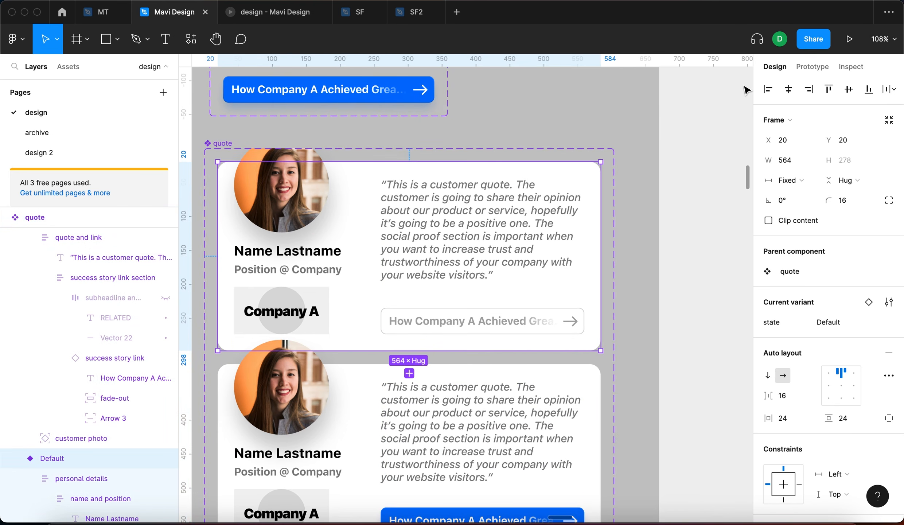
pyautogui.click(811, 66)
pyautogui.click(773, 115)
pyautogui.click(651, 319)
pyautogui.click(666, 333)
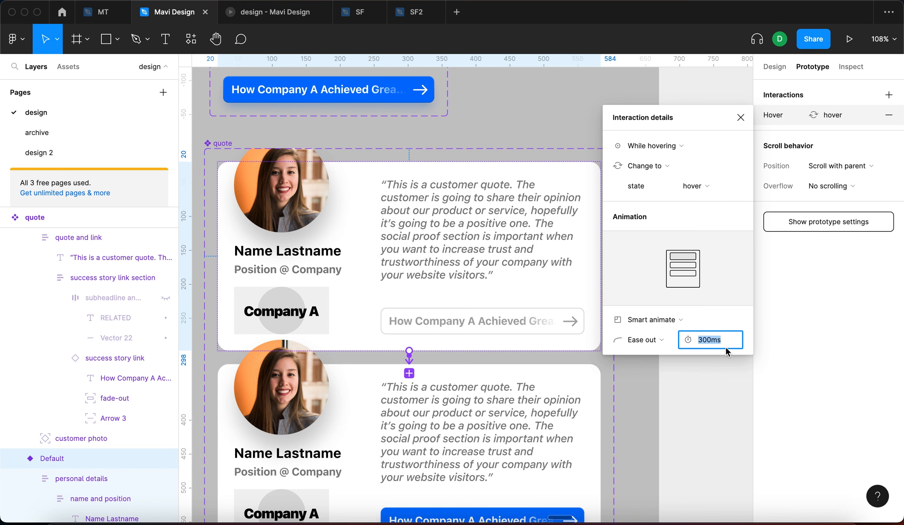
pyautogui.write('2')
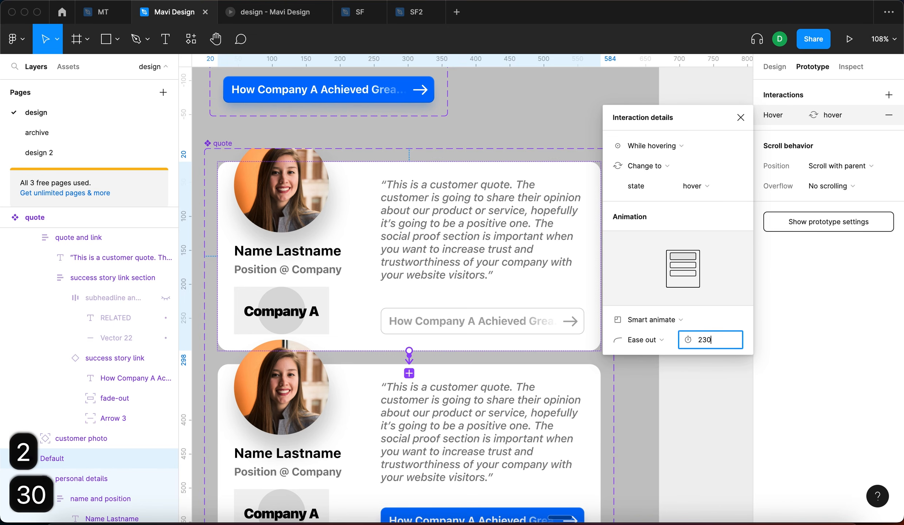
pyautogui.click(740, 117)
pyautogui.click(577, 121)
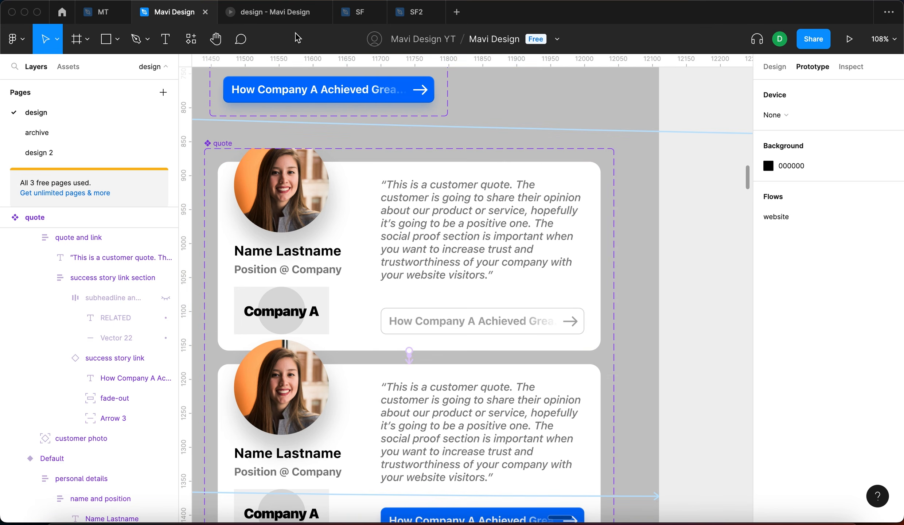
# - Switch to the prototype preview and test the smart-animated hover effect on all four customer quote cards
pyautogui.scroll(-7, 330, 296)
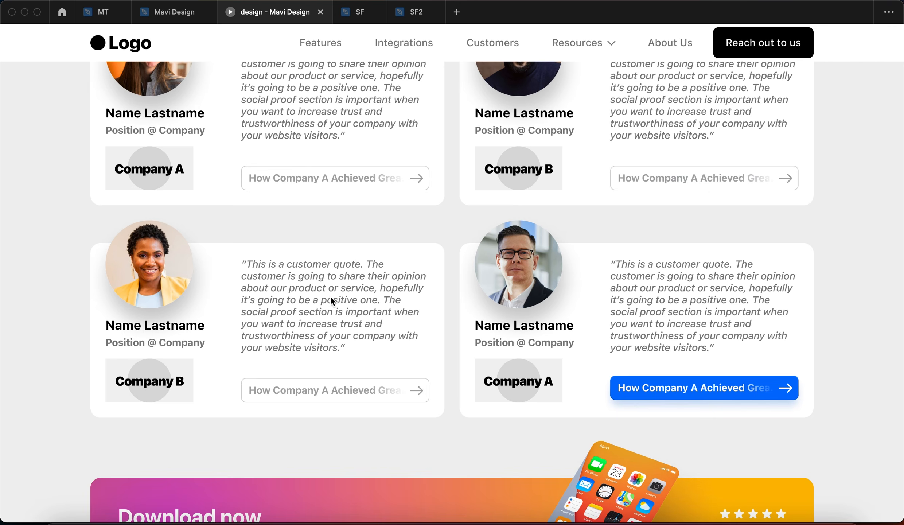
pyautogui.scroll(1, 338, 294)
pyautogui.scroll(2, 337, 294)
pyautogui.scroll(-1, 329, 234)
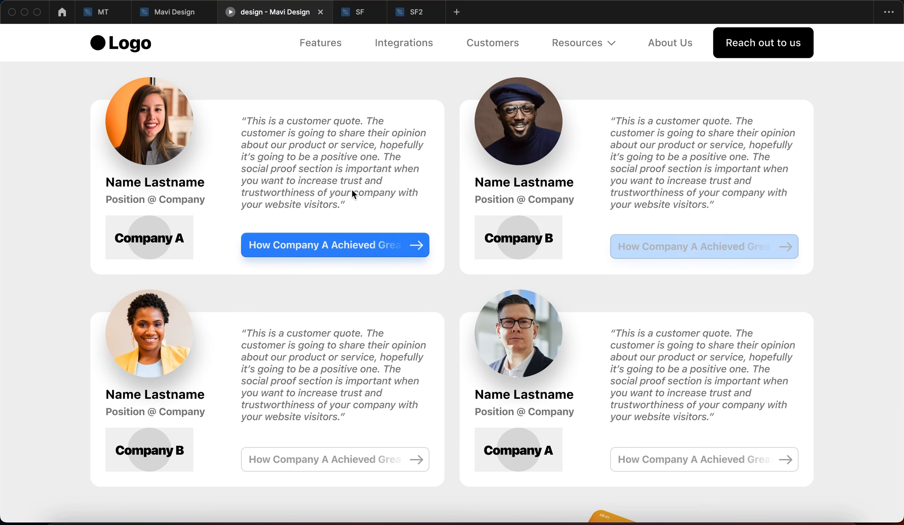
pyautogui.scroll(2, 348, 378)
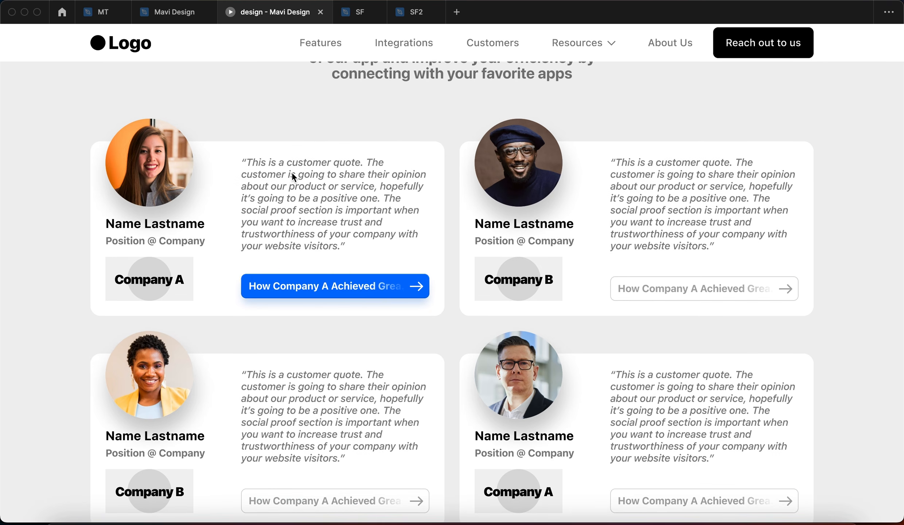
pyautogui.scroll(2, 730, 261)
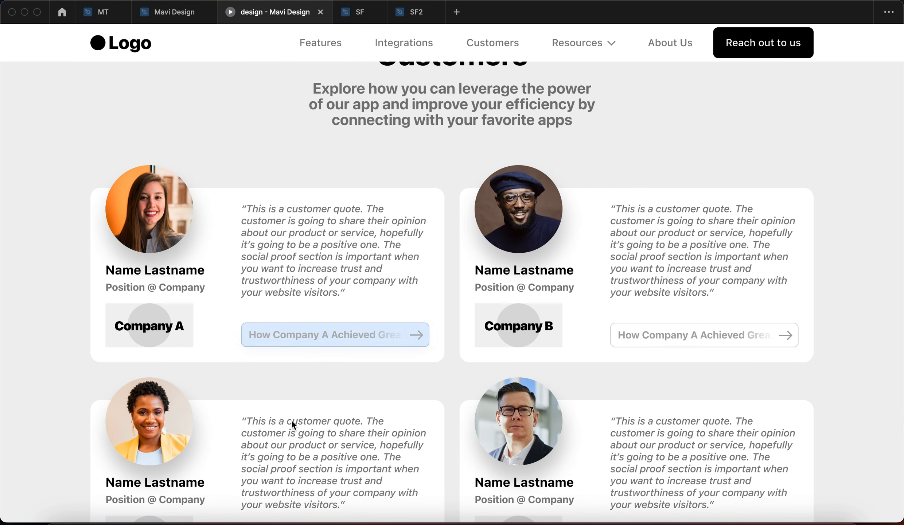
pyautogui.scroll(-1, 293, 412)
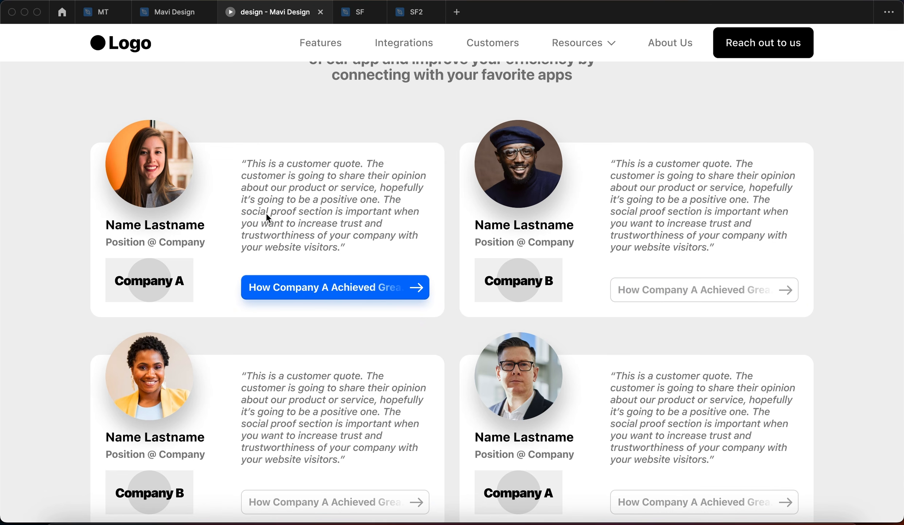
pyautogui.scroll(-2, 265, 212)
pyautogui.scroll(6, 664, 203)
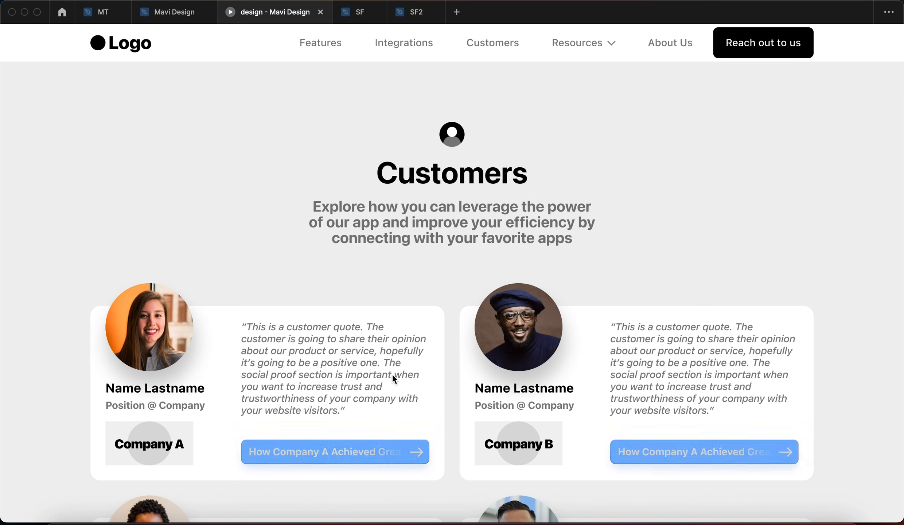
pyautogui.scroll(-2, 390, 373)
pyautogui.scroll(-2, 350, 408)
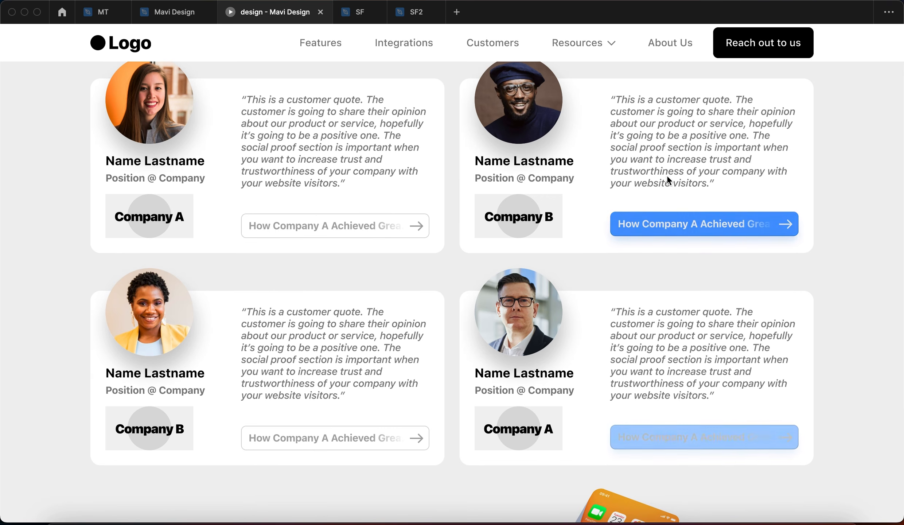
pyautogui.scroll(3, 232, 48)
# - Back in the design file, replace the Customers headline's supporting text with "Read what our customers have to say about using our product"
pyautogui.click(164, 12)
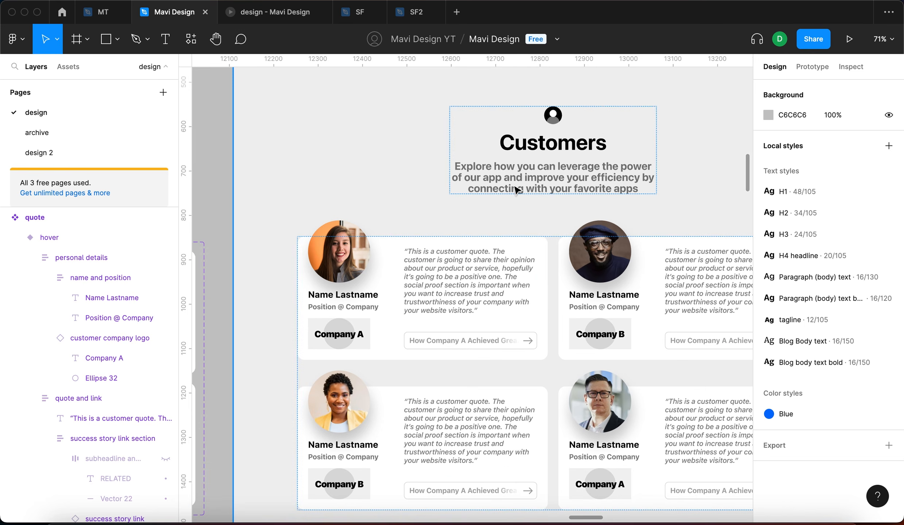
pyautogui.click(516, 185)
pyautogui.doubleClick(552, 178)
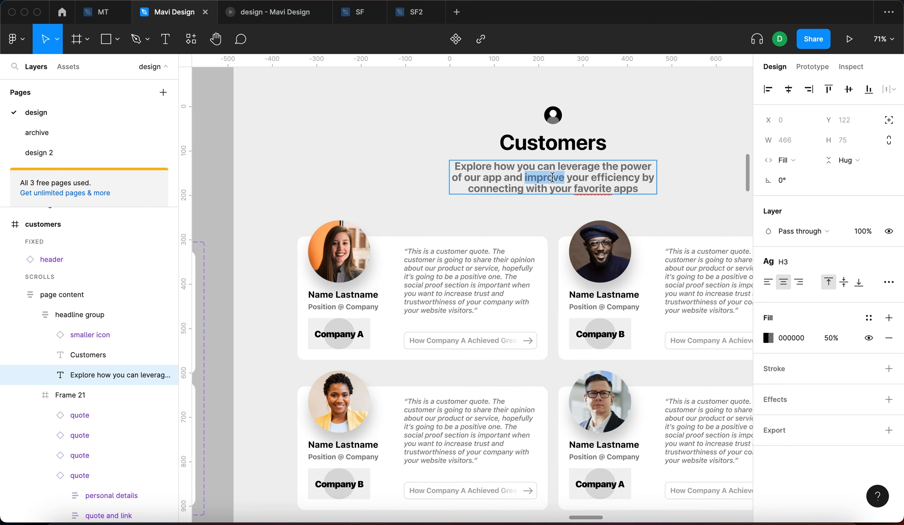
pyautogui.press('super+a')
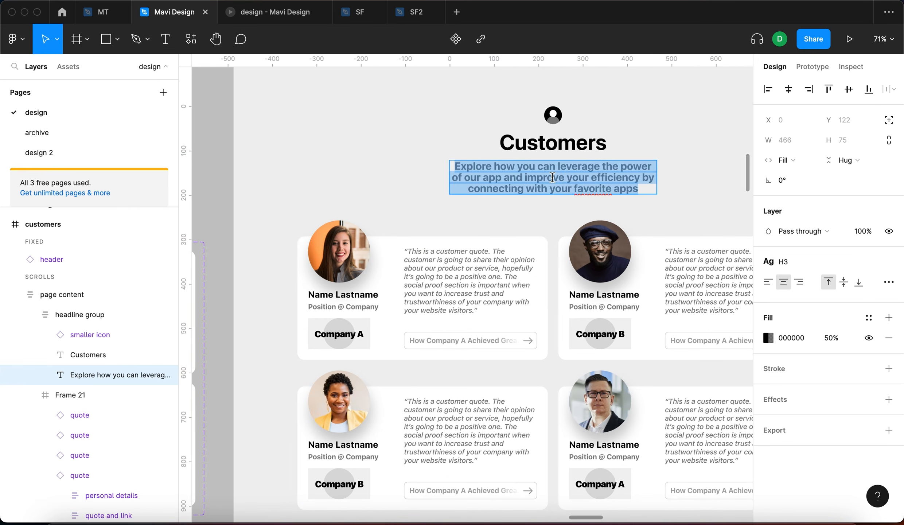
pyautogui.write('Read what o')
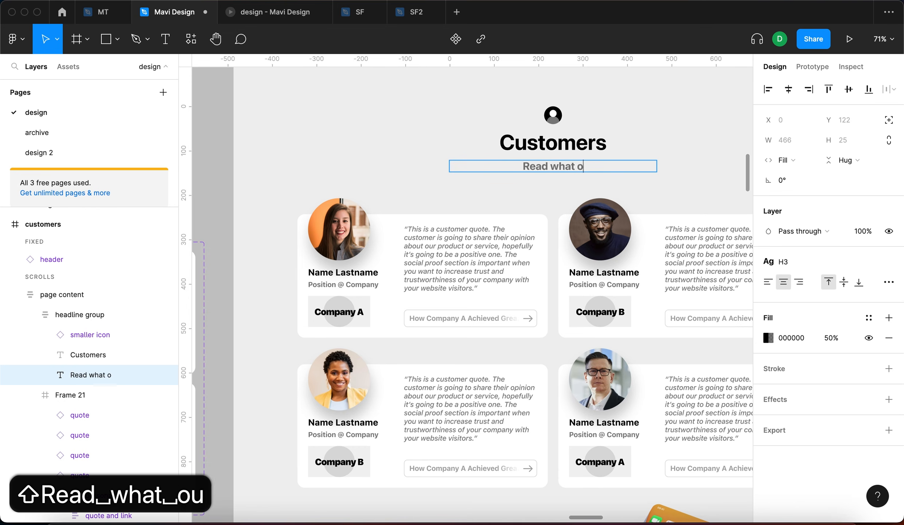
pyautogui.write('ur customers have to say ')
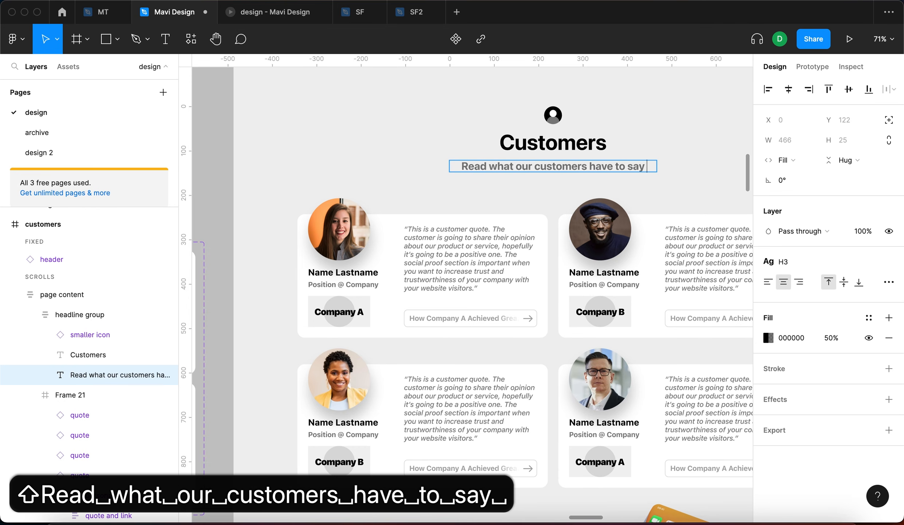
pyautogui.write('about using our product')
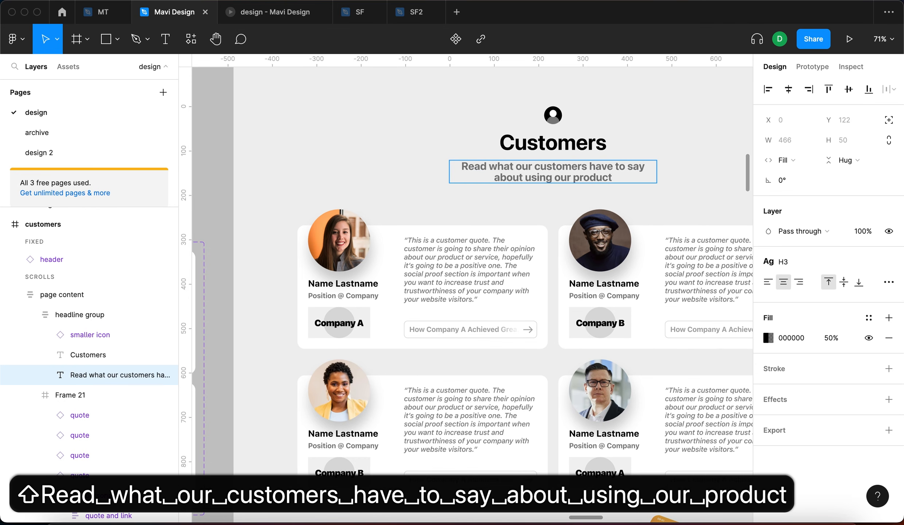
pyautogui.press('Escape')
pyautogui.keyDown('ctrl'); pyautogui.scroll(-3, 552, 174); pyautogui.keyUp('ctrl')
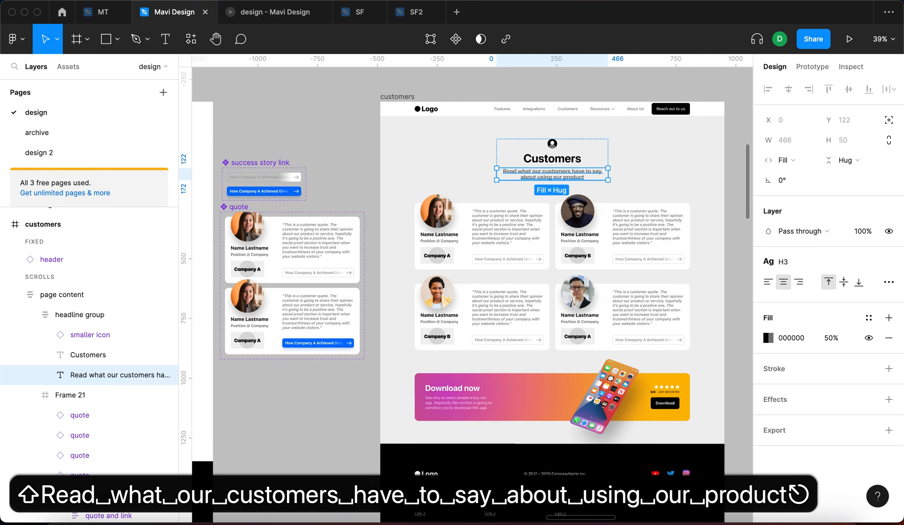
# - Review the whole Customers page in the prototype preview, from the rewritten supporting text and quote cards to the footer
pyautogui.hotkey('ctrl', 'Tab')
pyautogui.scroll(-5, 732, 203)
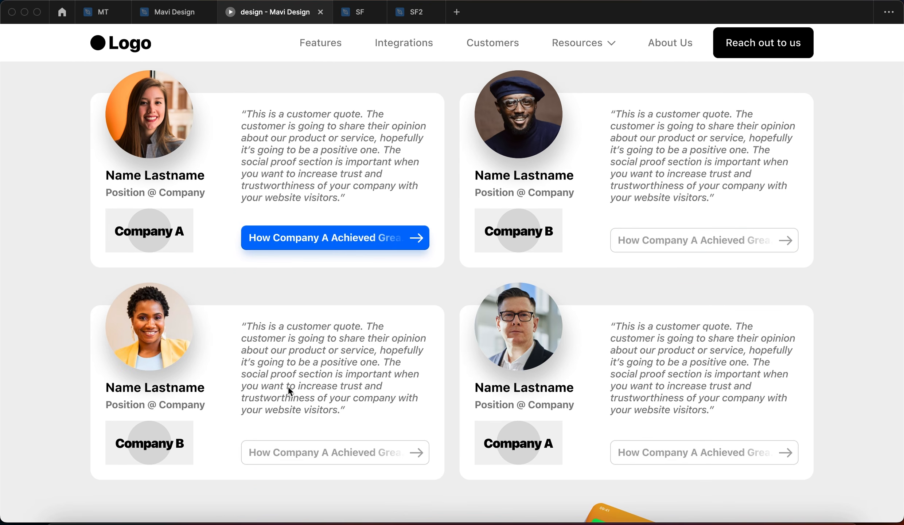
pyautogui.scroll(-3, 575, 381)
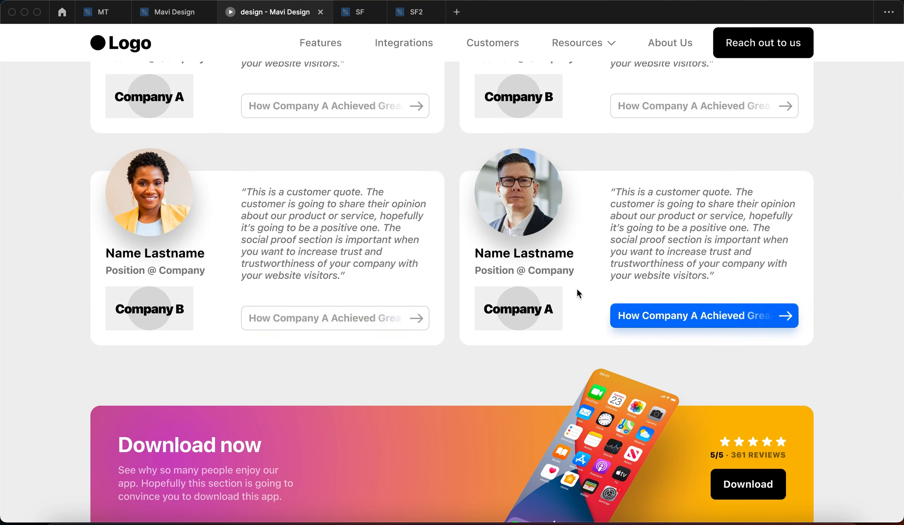
pyautogui.scroll(4, 554, 278)
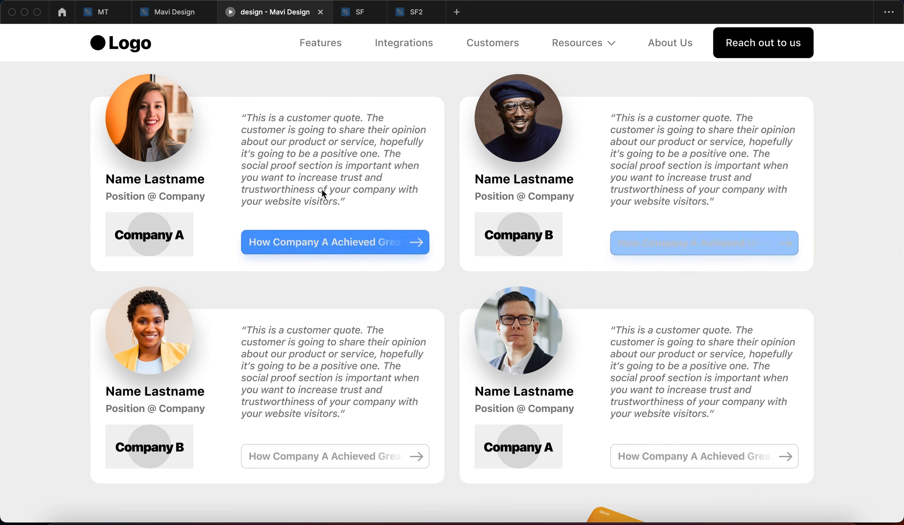
pyautogui.scroll(5, 322, 188)
pyautogui.scroll(1, 224, 257)
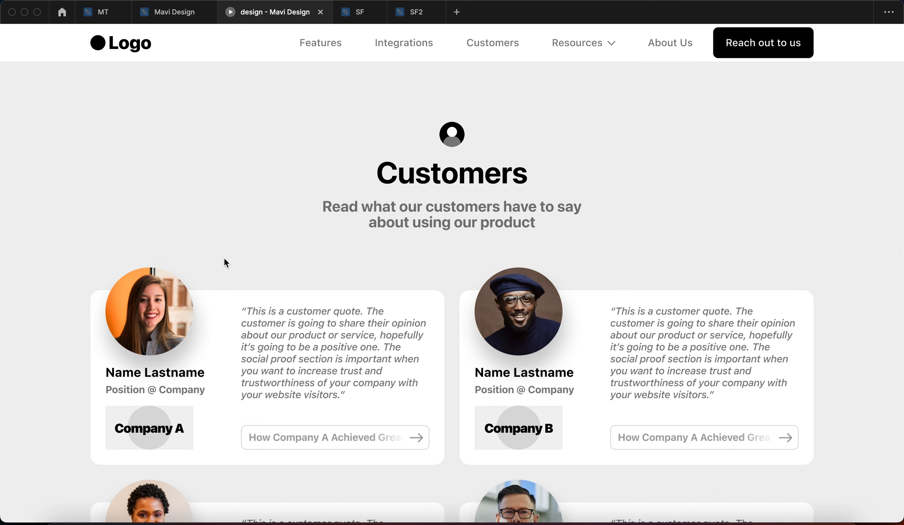
pyautogui.scroll(-10, 583, 348)
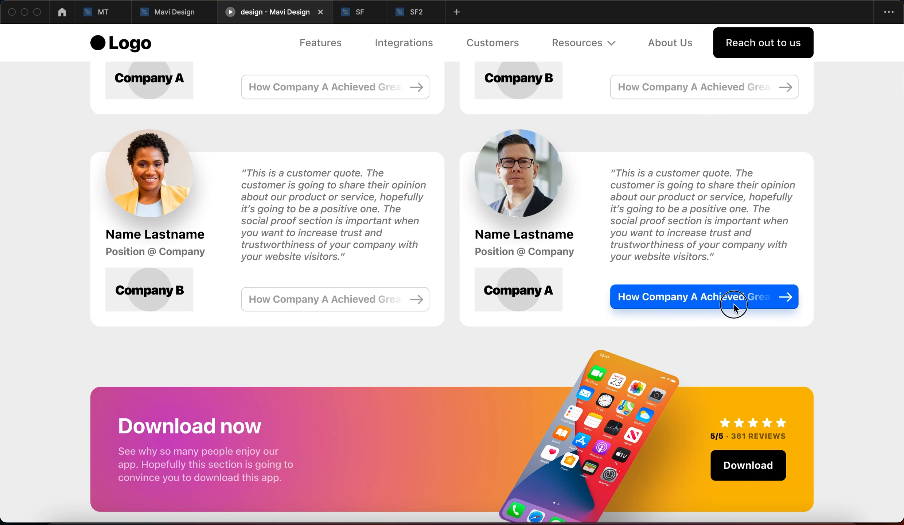
pyautogui.scroll(-8, 733, 305)
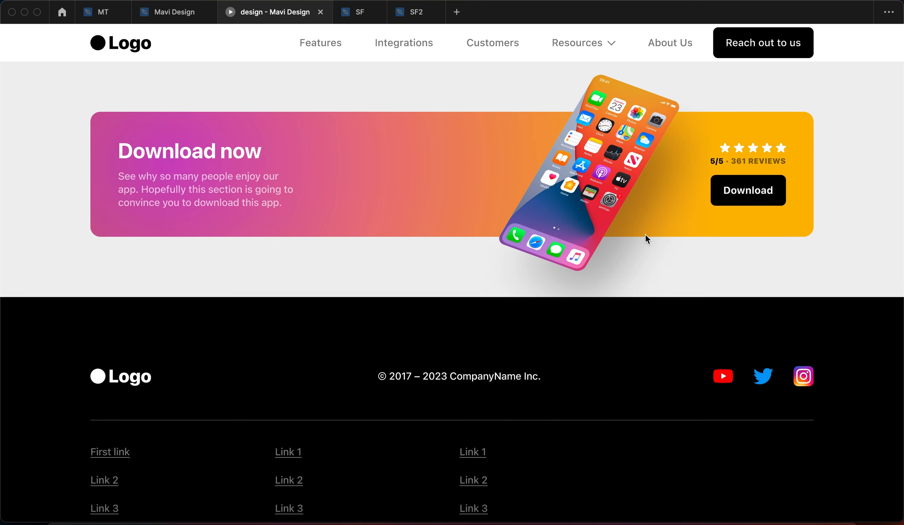
pyautogui.scroll(1, 647, 213)
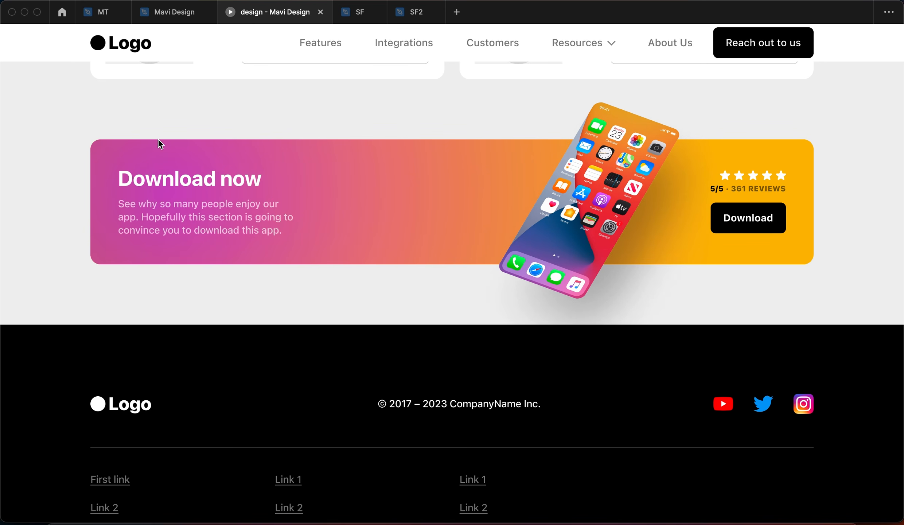
pyautogui.scroll(-4, 510, 274)
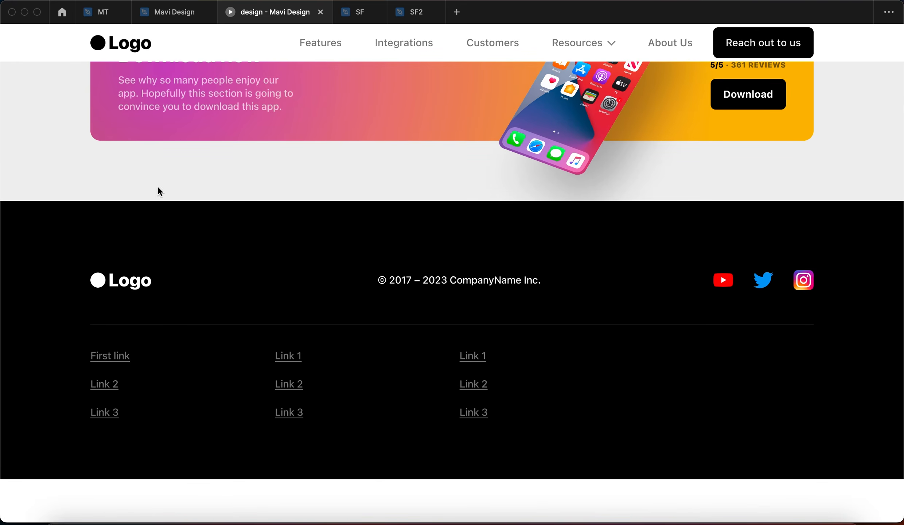
# - Test the header navigation by going to the homepage through the logo and returning to the Customers page
pyautogui.click(116, 51)
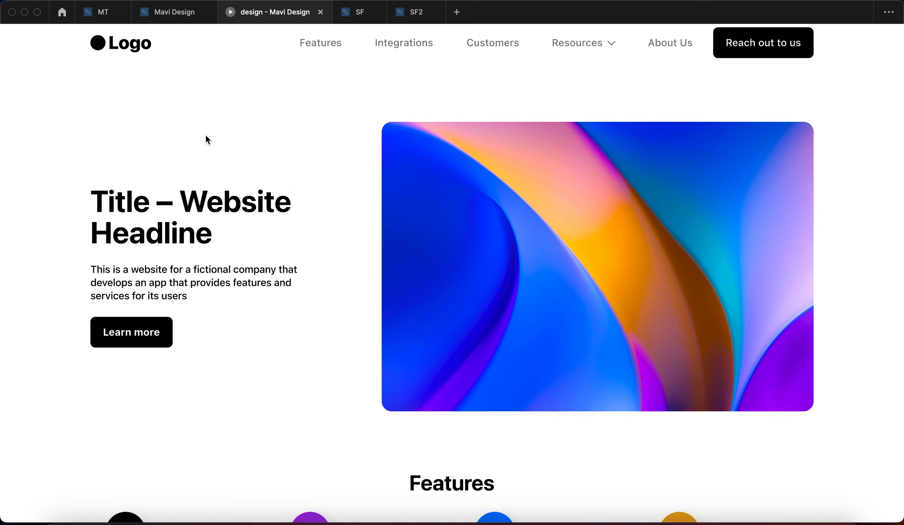
pyautogui.click(478, 53)
pyautogui.click(486, 43)
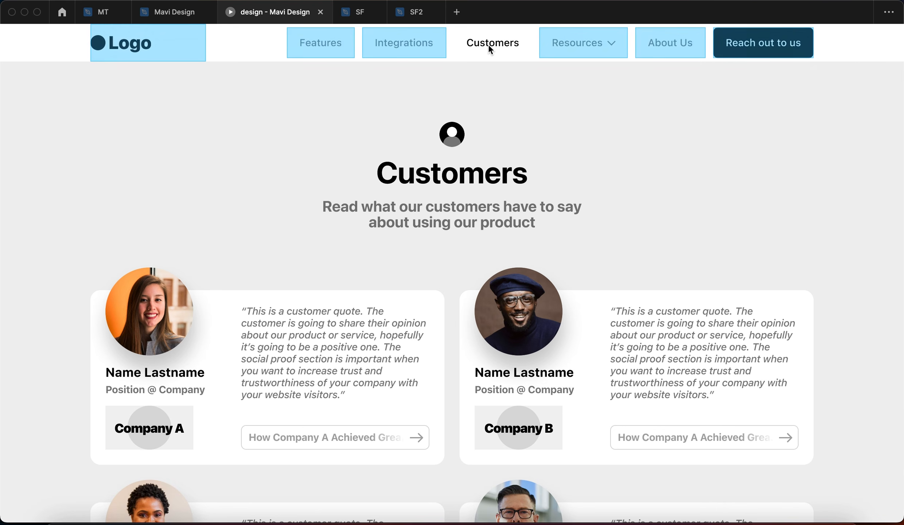
# - Return to the design file and look over all the website's page frames and components
pyautogui.click(157, 8)
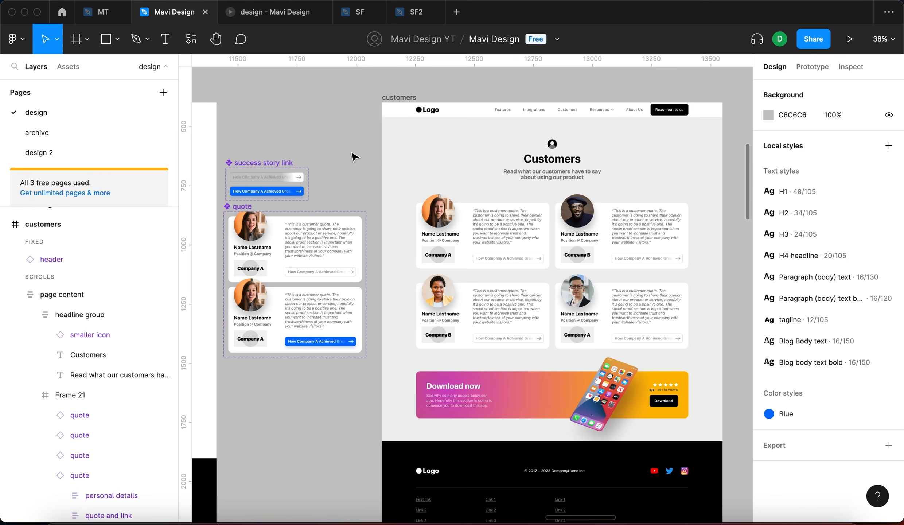
pyautogui.scroll(-5, 353, 154)
pyautogui.hscroll(-4, 394, 257)
pyautogui.scroll(-3, 399, 265)
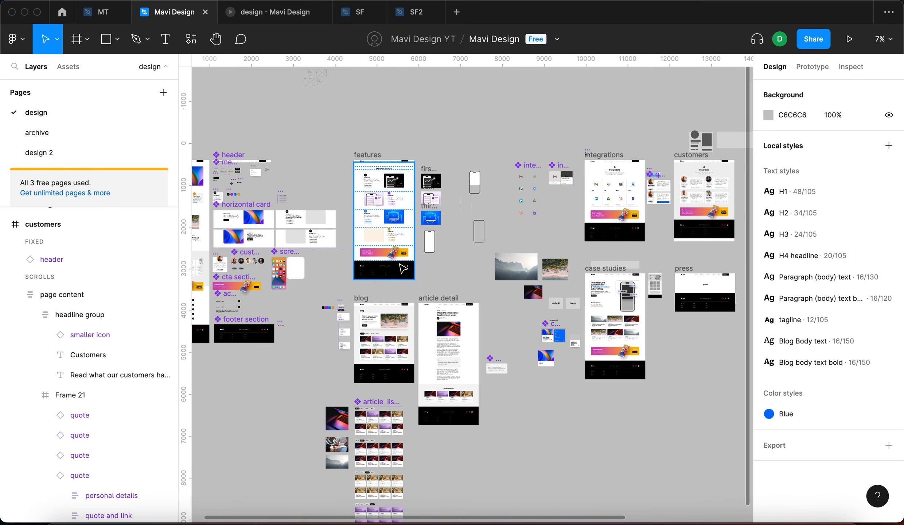
pyautogui.hscroll(-4, 403, 268)
pyautogui.hscroll(3, 448, 317)
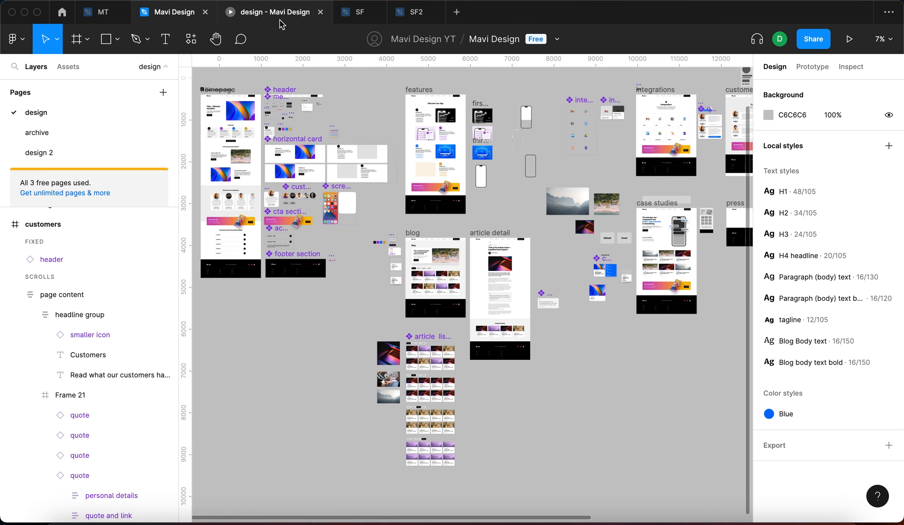
# - Reopen the prototype preview and recheck the quote cards' link highlighting on the Customers page
pyautogui.click(280, 19)
pyautogui.click(615, 201)
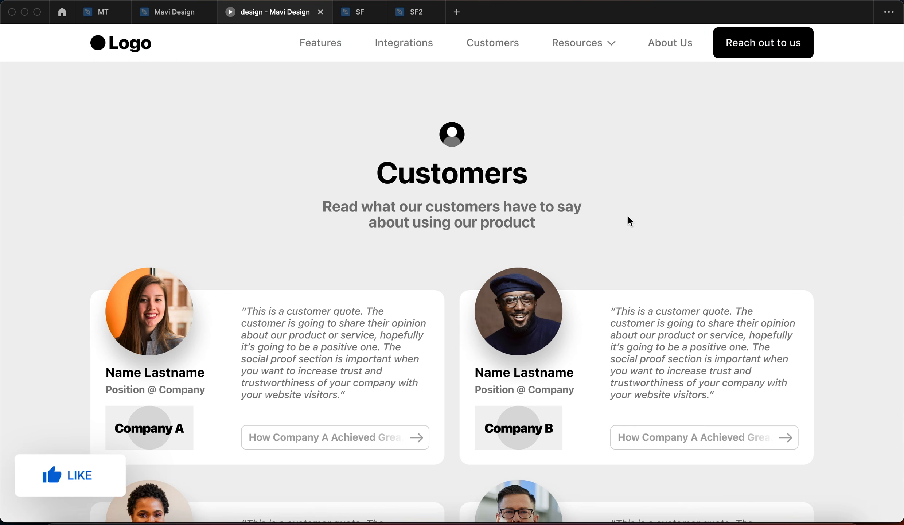
pyautogui.scroll(-10, 653, 227)
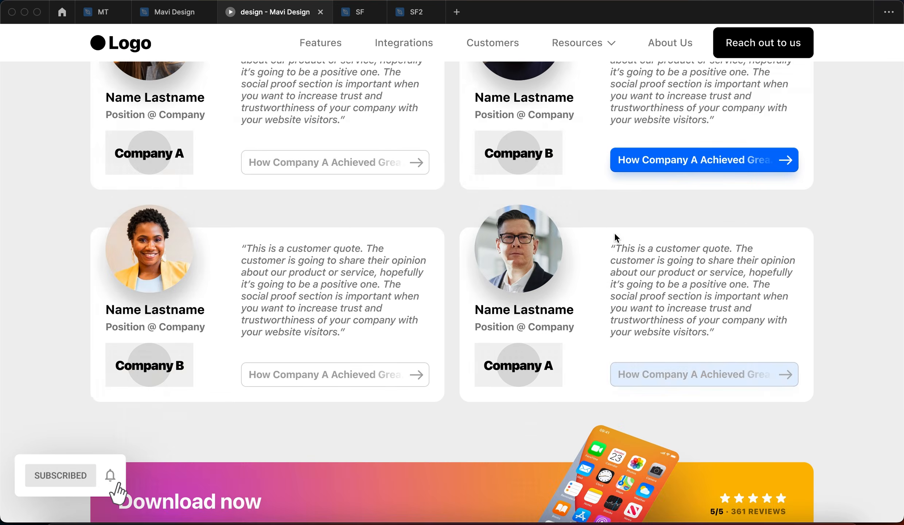
pyautogui.click(672, 367)
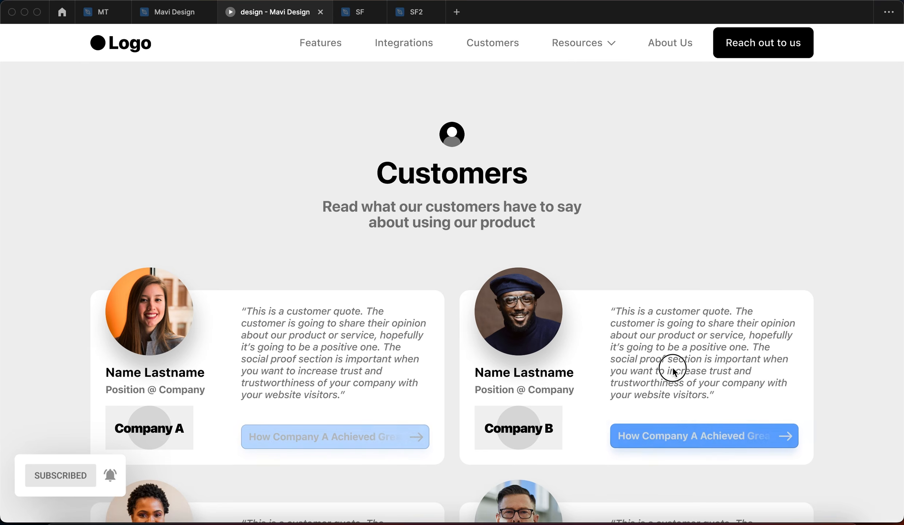
pyautogui.scroll(-3, 672, 367)
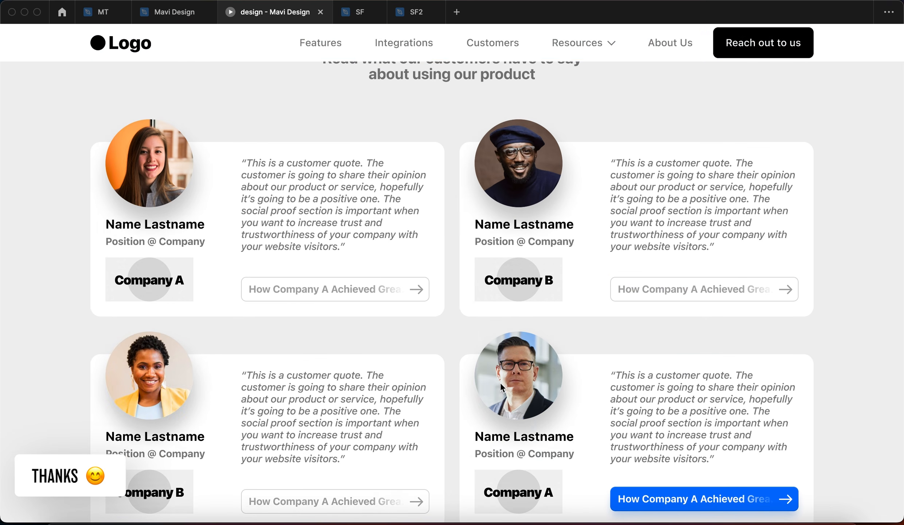